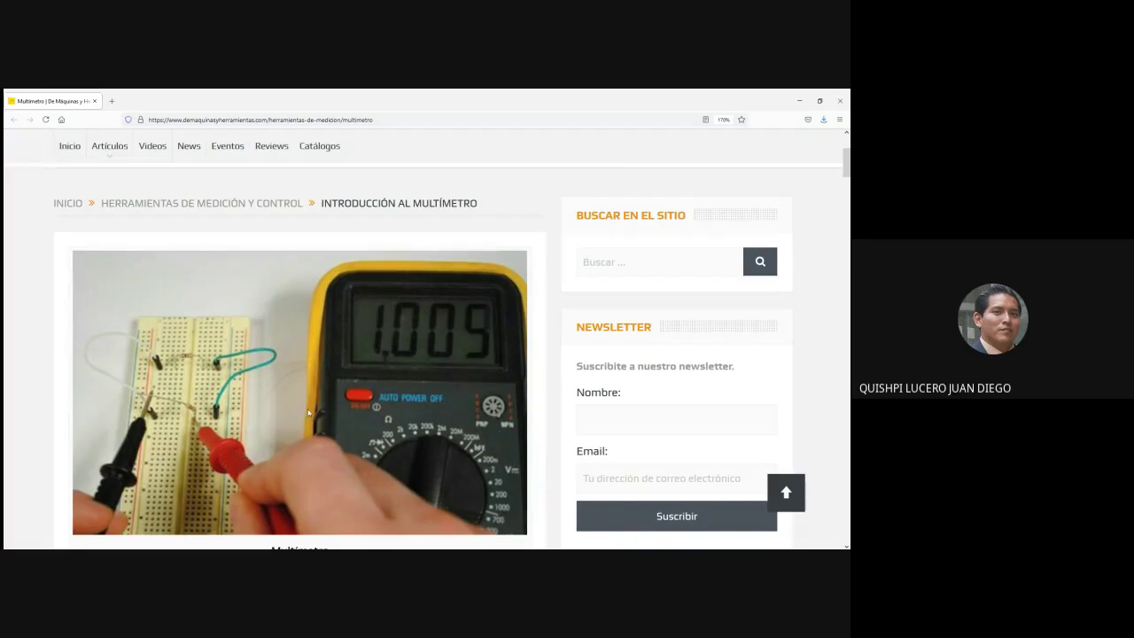
Examine the labelled multimeter parts diagram in the web article on multimeters.
scroll(312, 413, down, 5)
scroll(311, 413, down, 10)
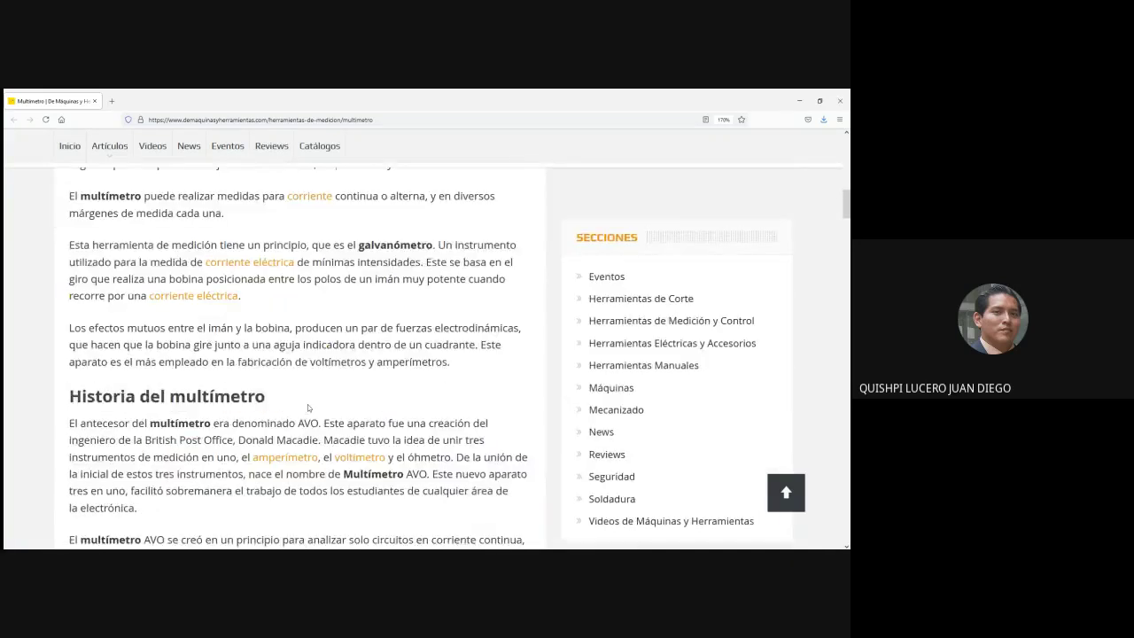
scroll(307, 410, down, 5)
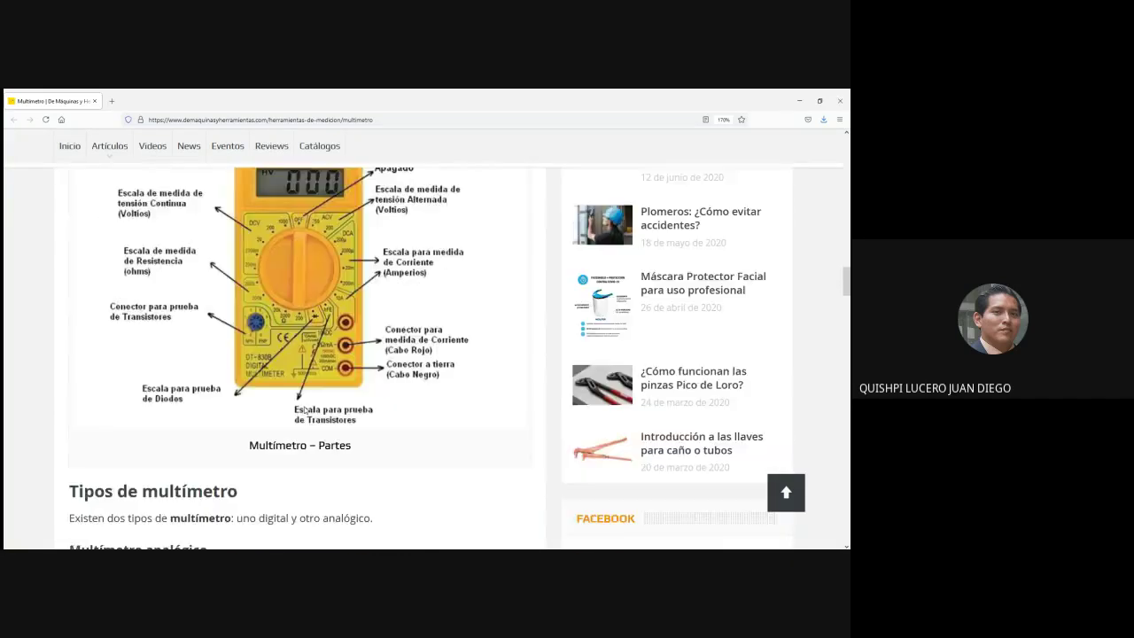
scroll(306, 409, up, 1)
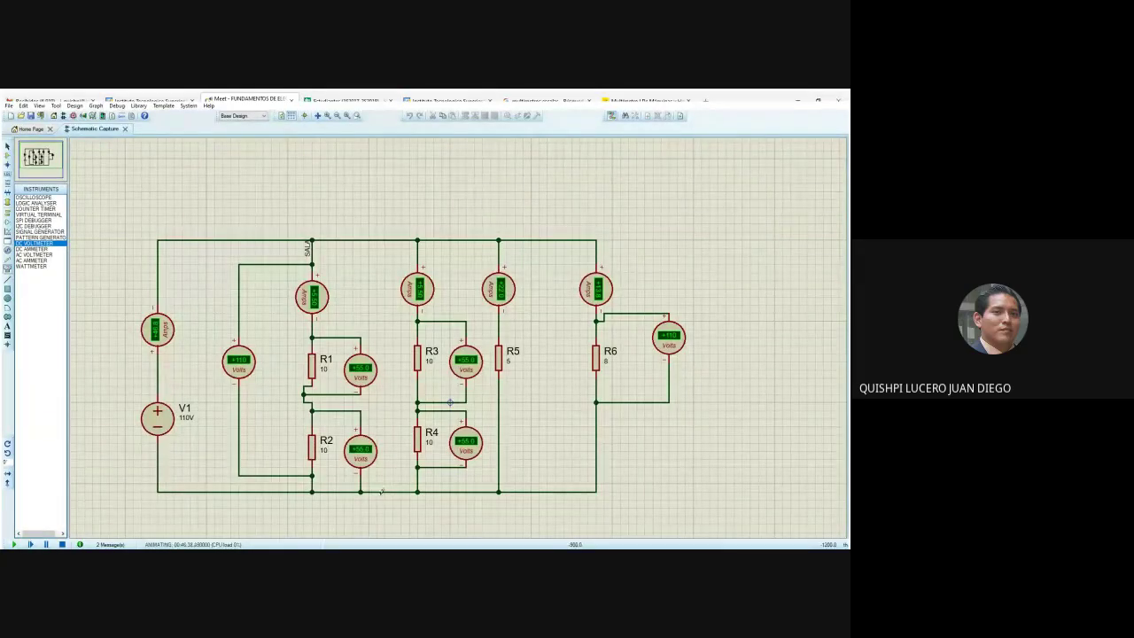
Switch to Proteus, stop the running simulation and delete the resistor network R1 to R6 with its meters.
key(shift+Pause)
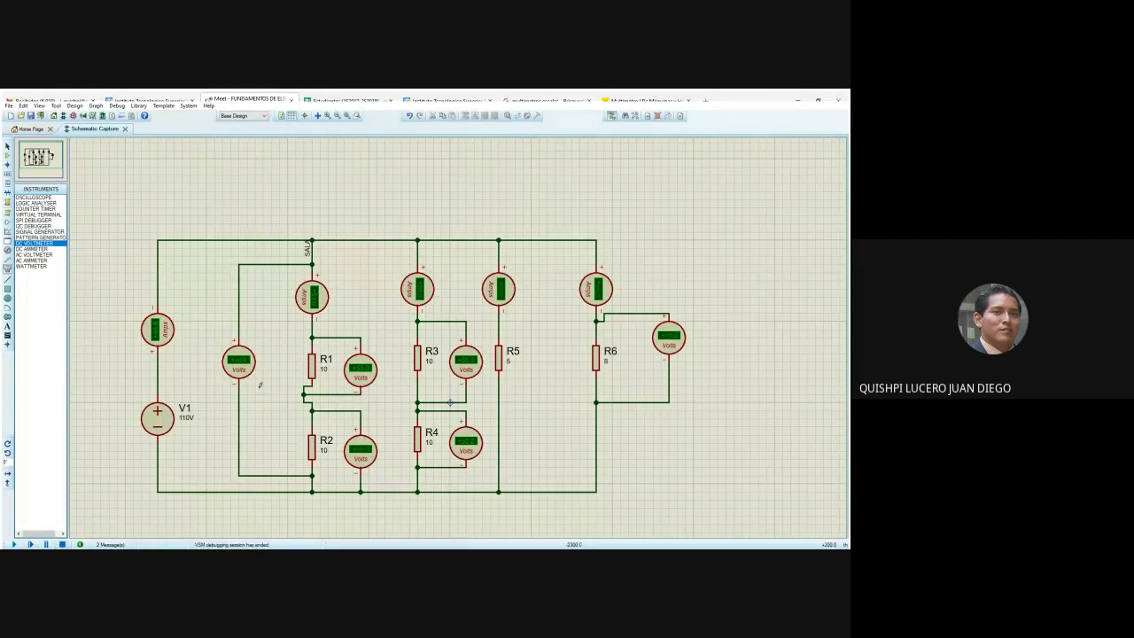
drag(231, 200, 701, 522)
key(Delete)
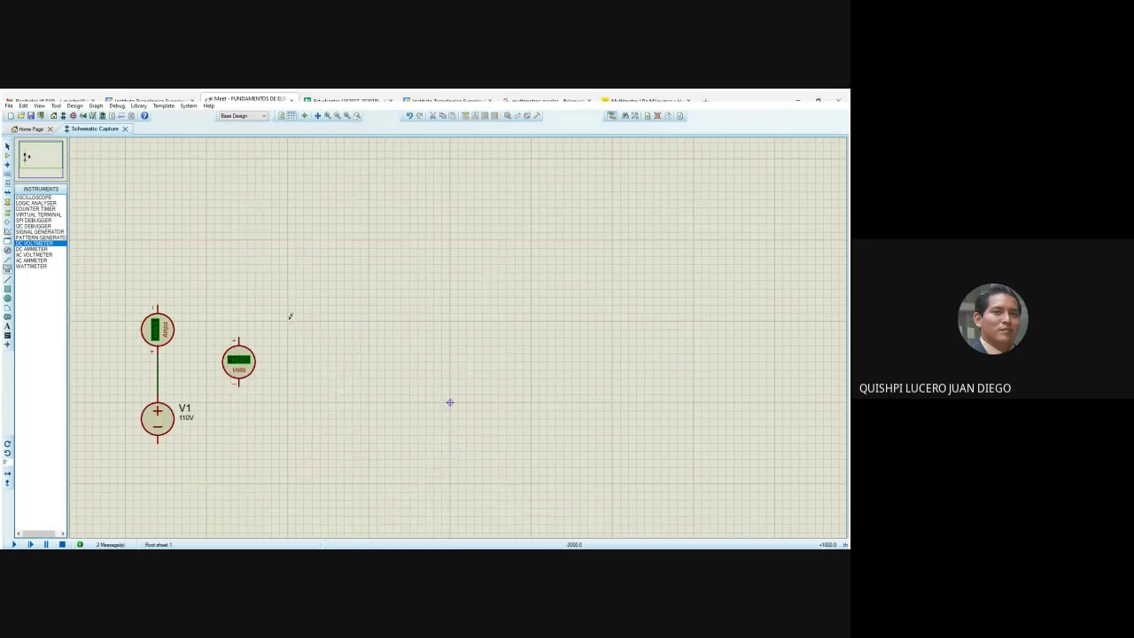
Delete the remaining ammeter and voltmeter, and move the 110V source V1 higher on the sheet.
drag(143, 285, 294, 381)
key(Delete)
right_click(240, 355)
right_click(240, 354)
right_click(160, 326)
right_click(159, 326)
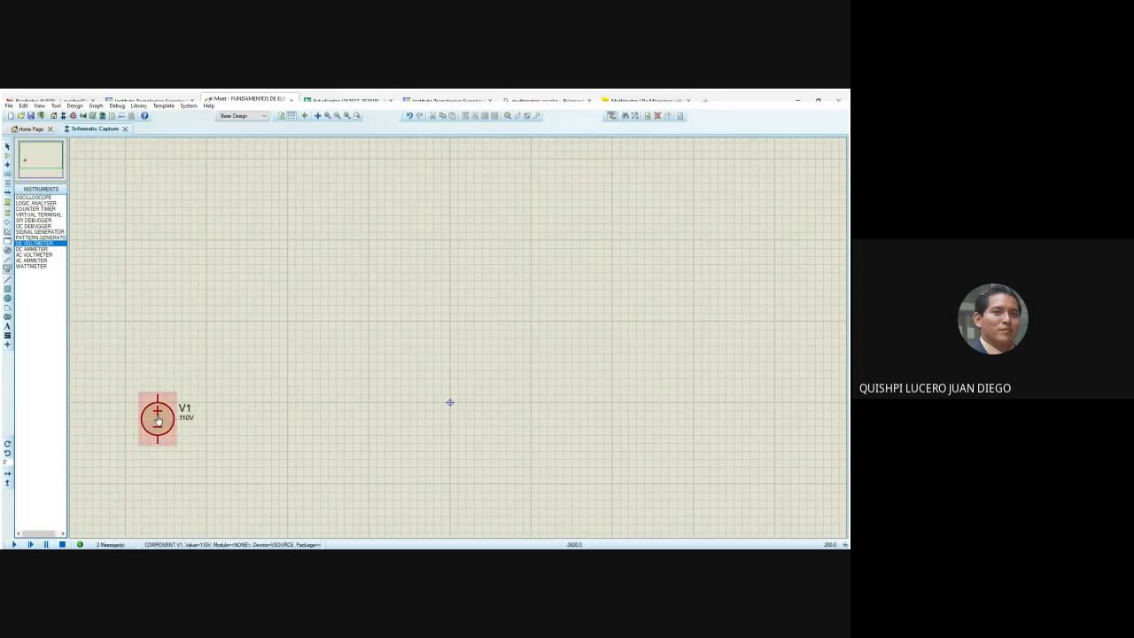
drag(164, 426, 180, 312)
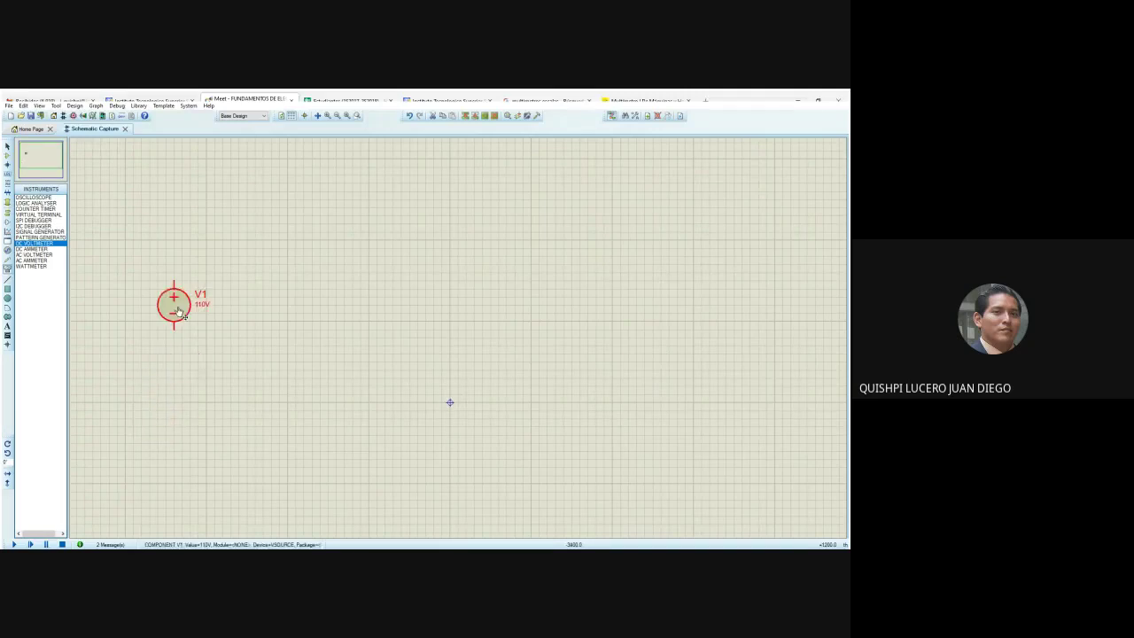
Place a RES resistor to the right of V1 and rotate it to a vertical orientation.
click(7, 154)
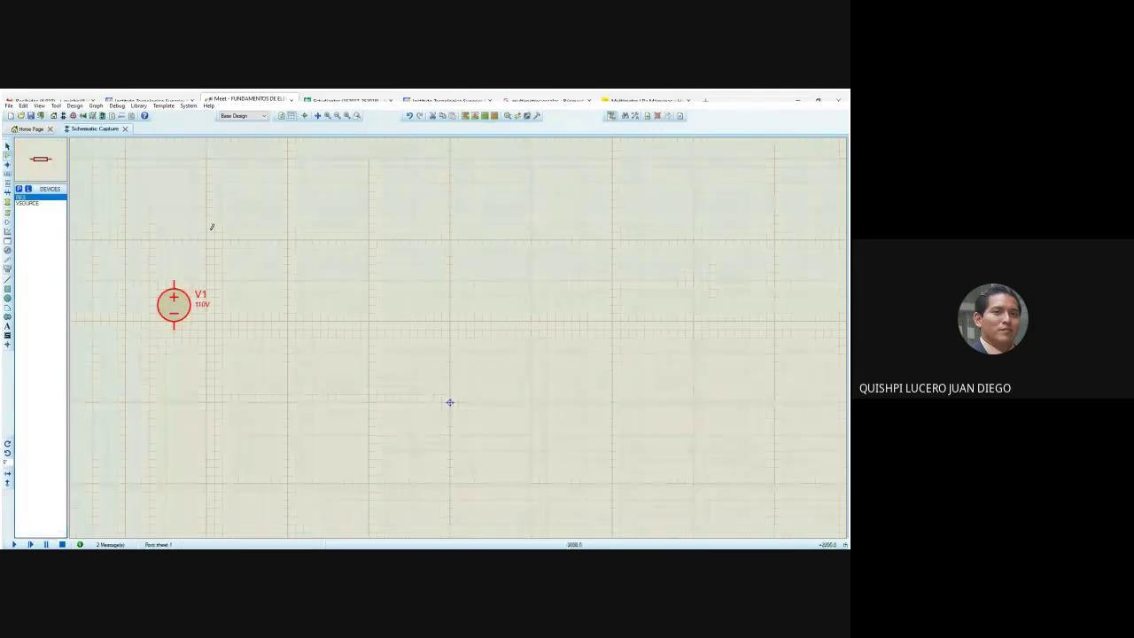
click(255, 299)
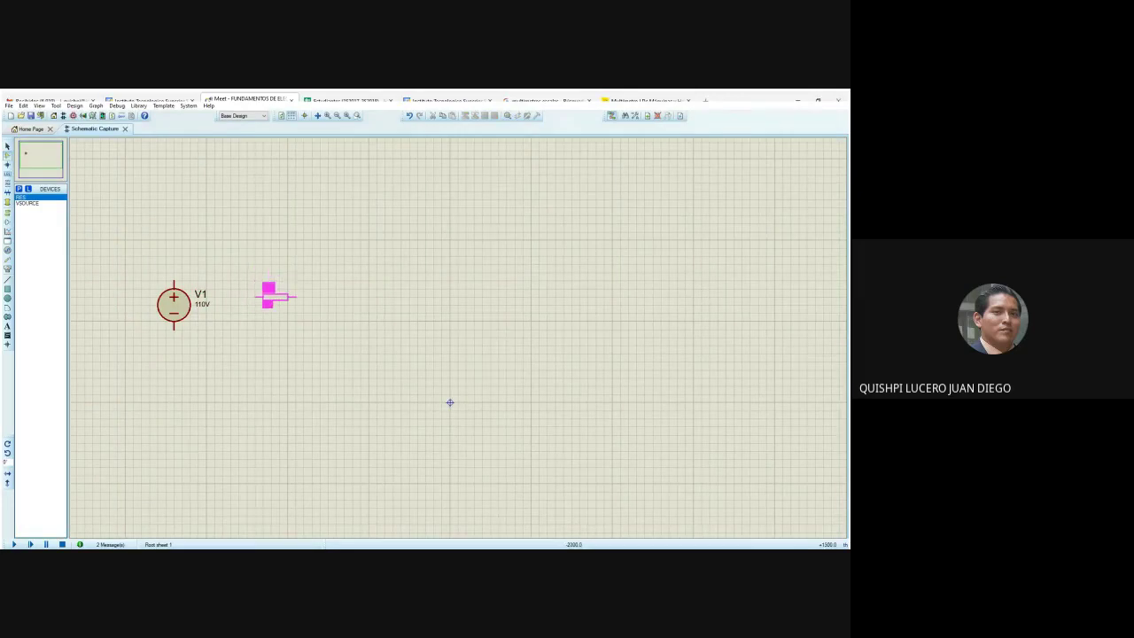
click(275, 290)
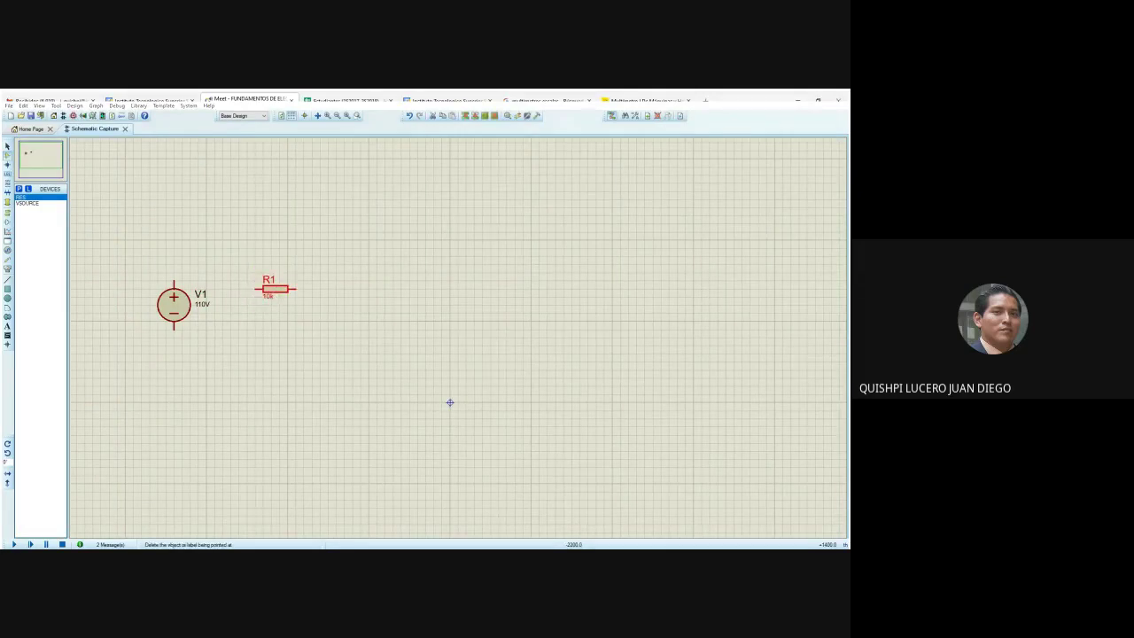
key(KP_Add)
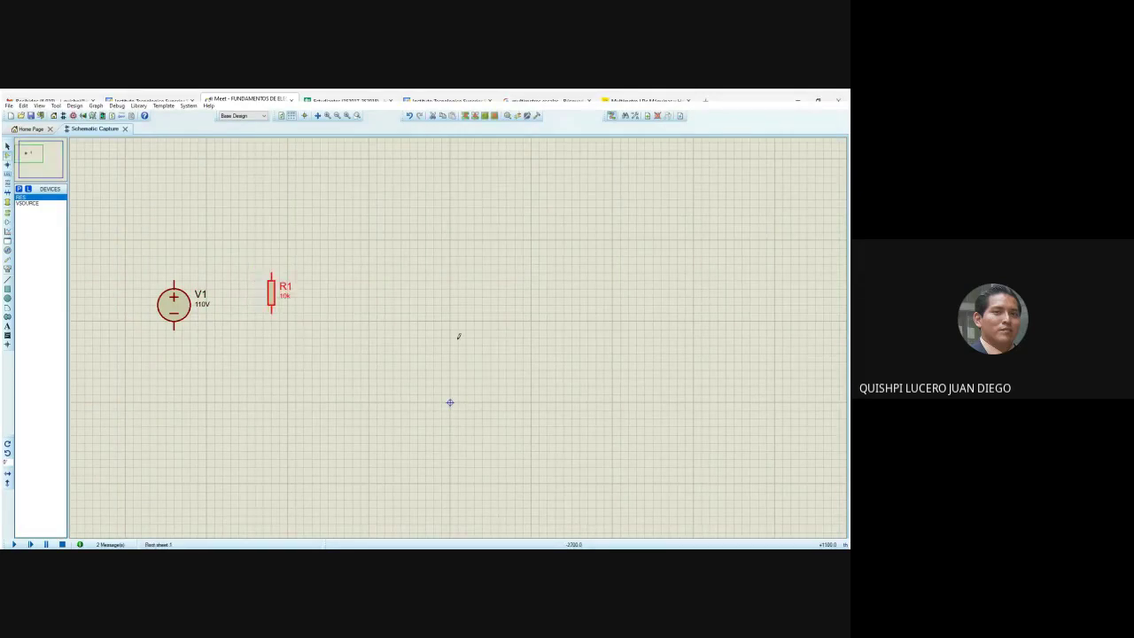
Align the top terminal of resistor R1 with that of V1 and set its resistance to 10.
key(F6)
click(549, 307)
drag(548, 306, 567, 342)
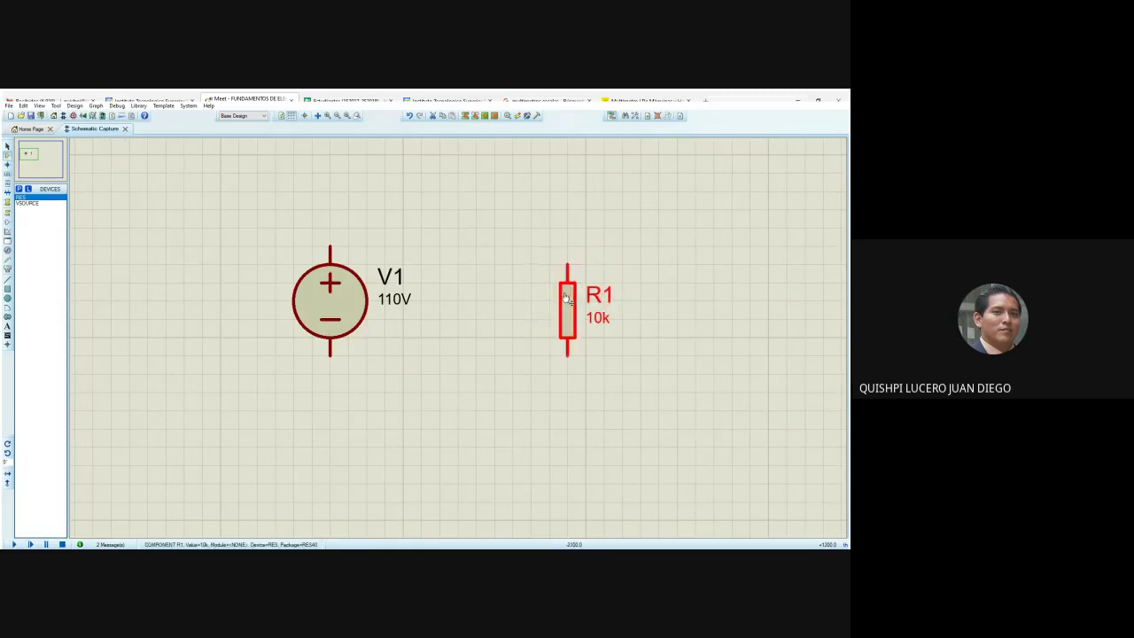
drag(572, 299, 572, 282)
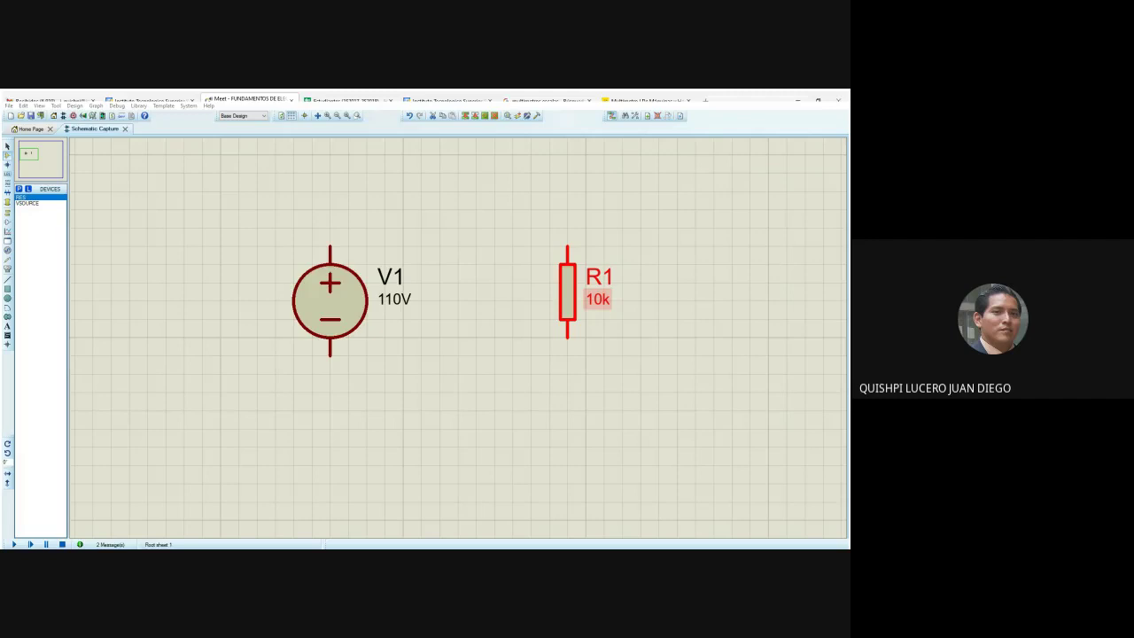
key(BackSpace)
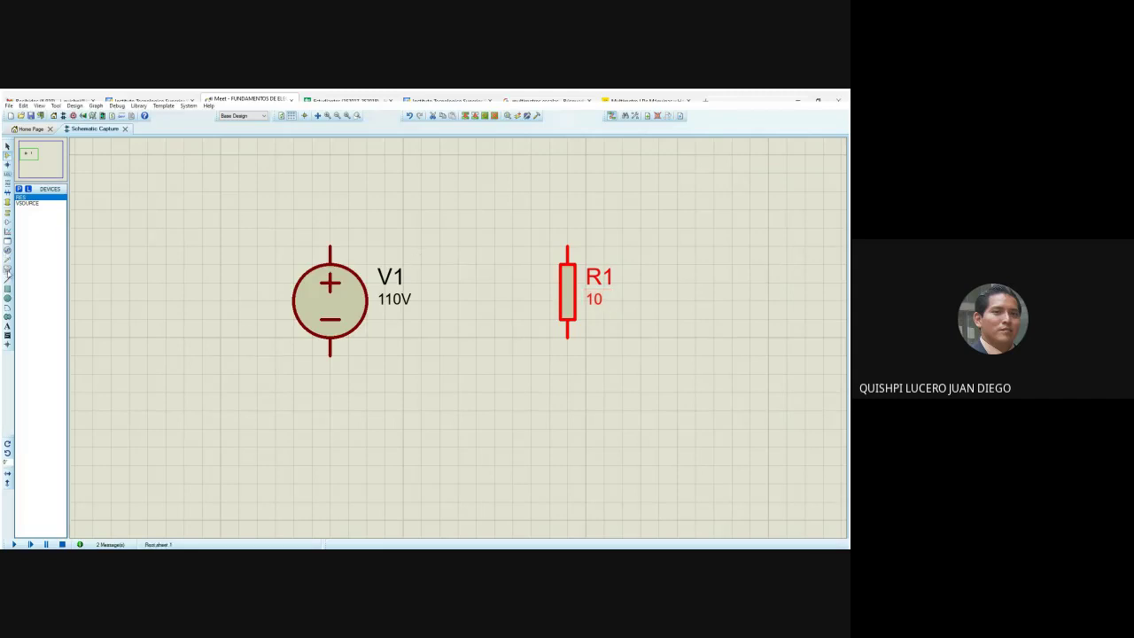
Place a DC ammeter above and between source V1 and resistor R1.
click(7, 260)
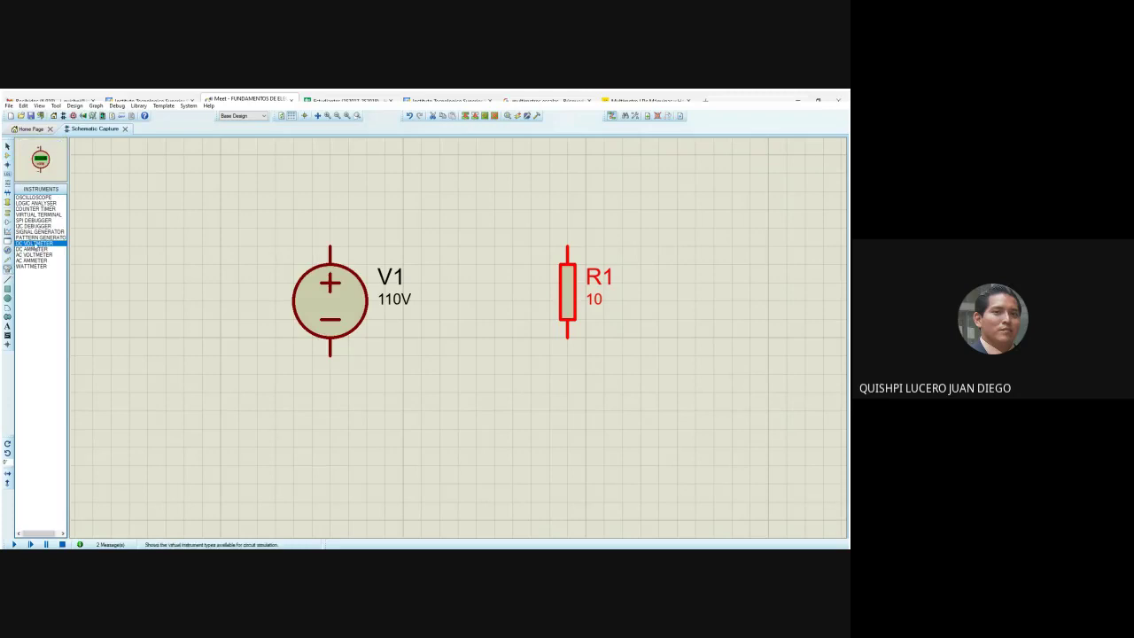
click(44, 249)
click(453, 218)
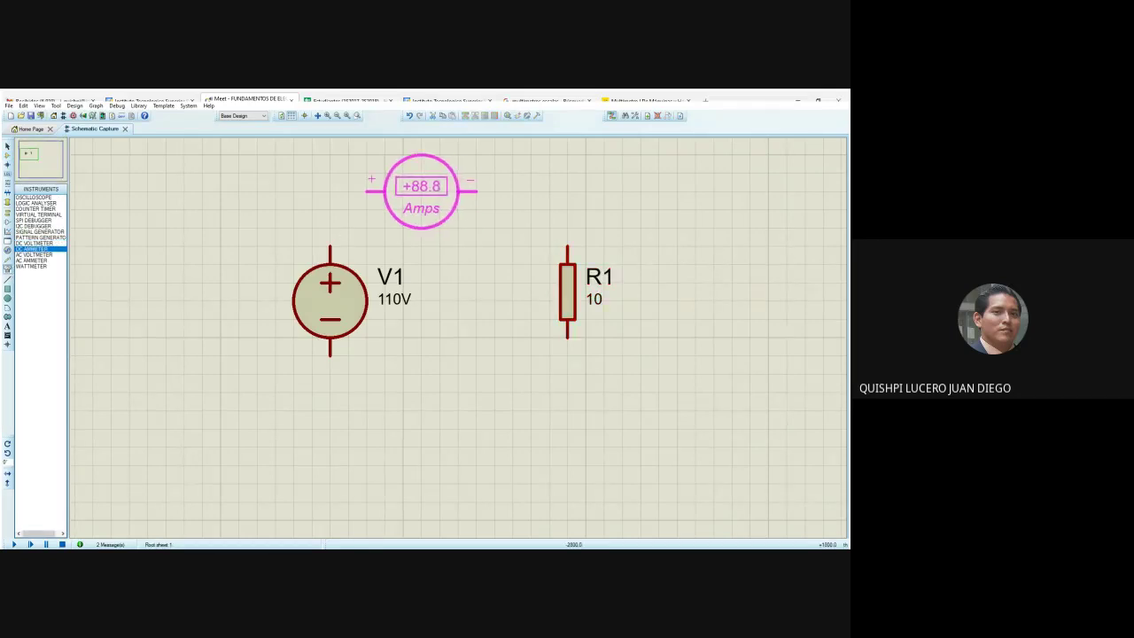
click(420, 191)
Wire V1, the ammeter and R1 into a closed series loop, with the ammeter's positive terminal on V1's positive terminal.
click(365, 189)
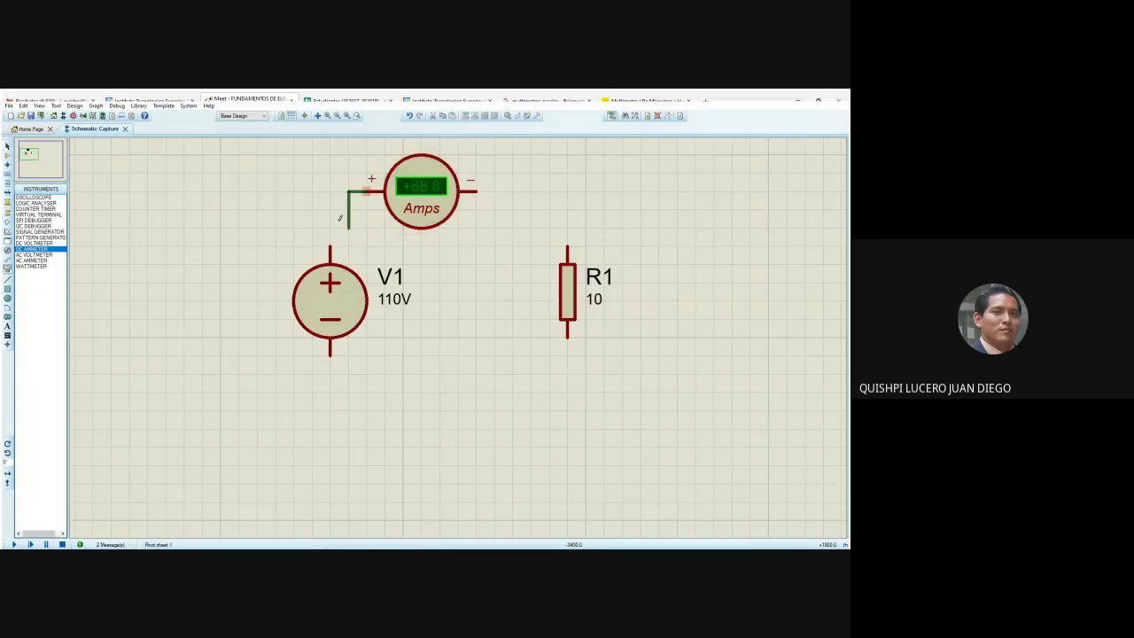
click(330, 248)
click(477, 189)
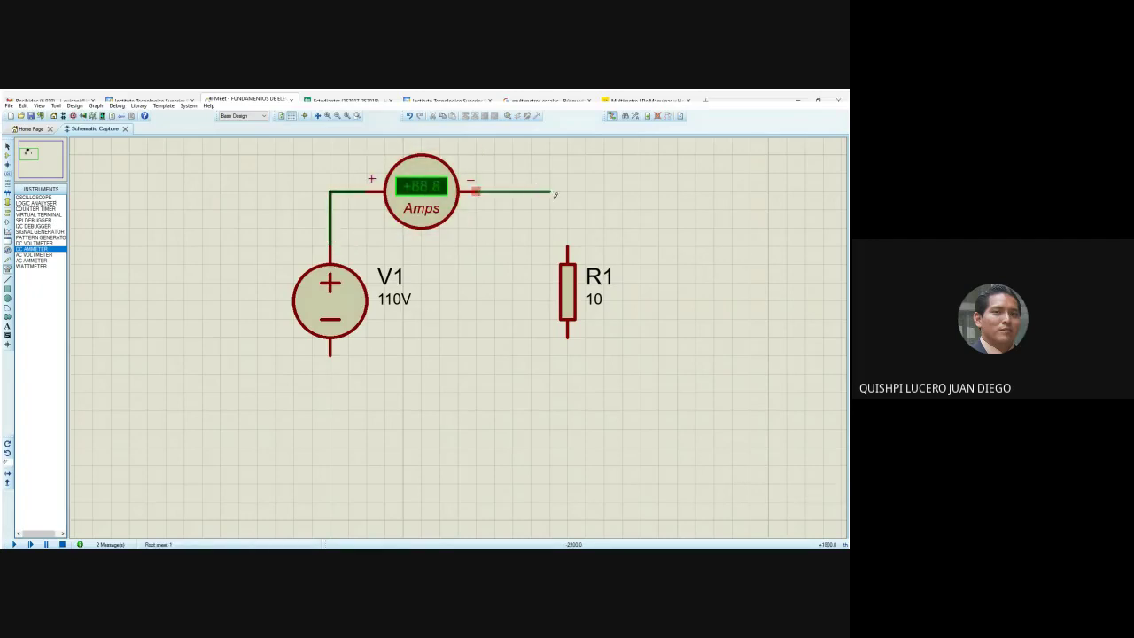
click(567, 246)
click(567, 331)
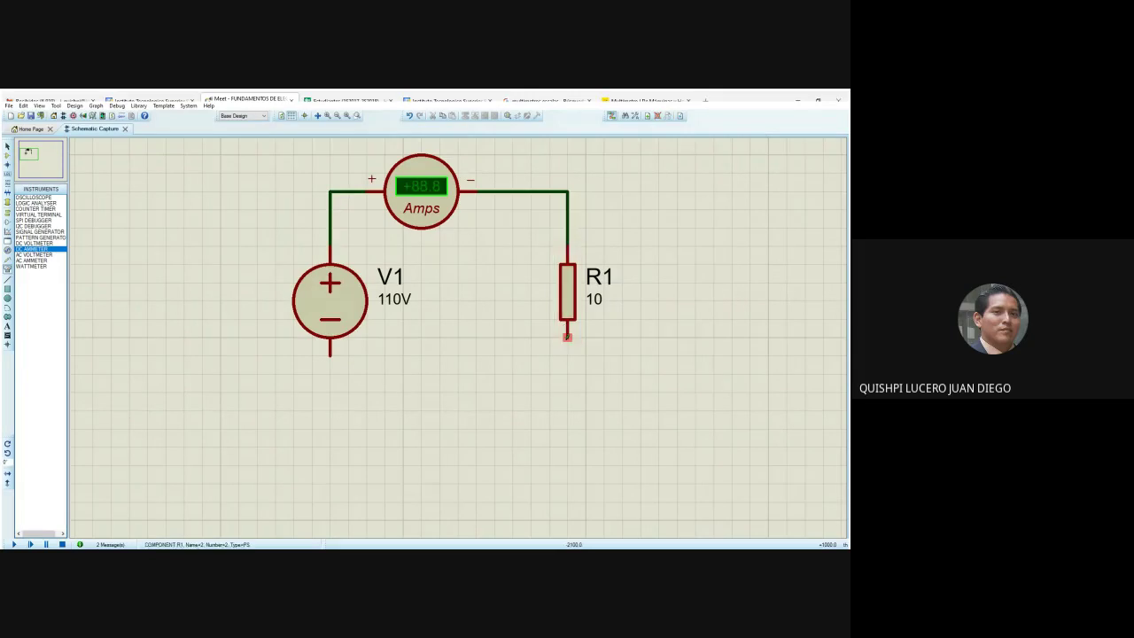
click(329, 358)
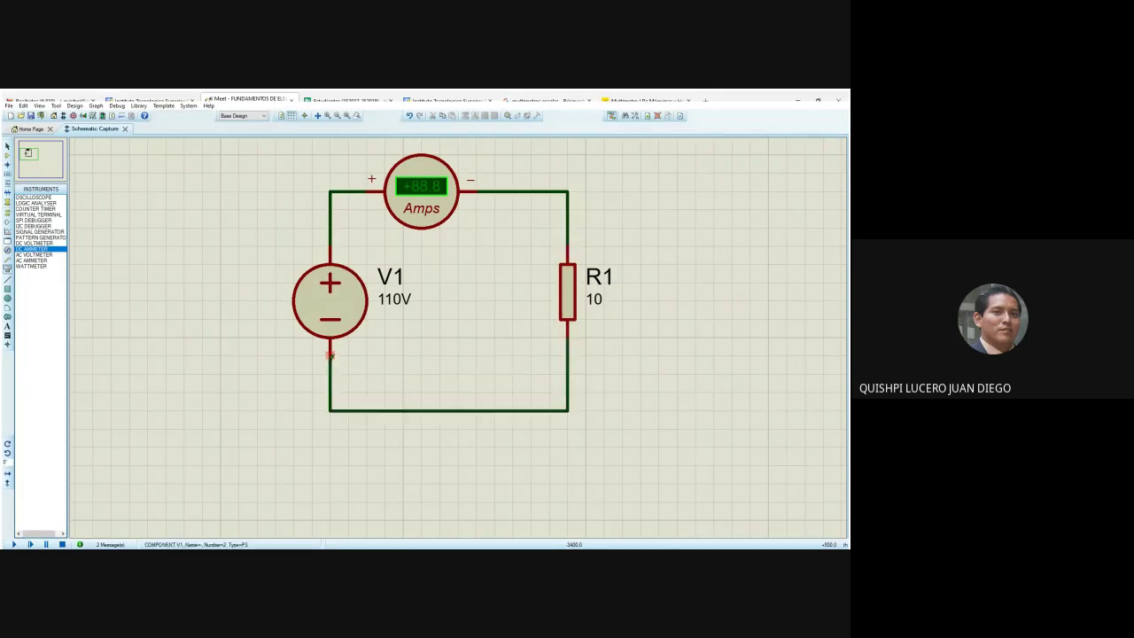
Simulate the circuit to read its current, then set R1 to 100 and simulate again.
click(15, 544)
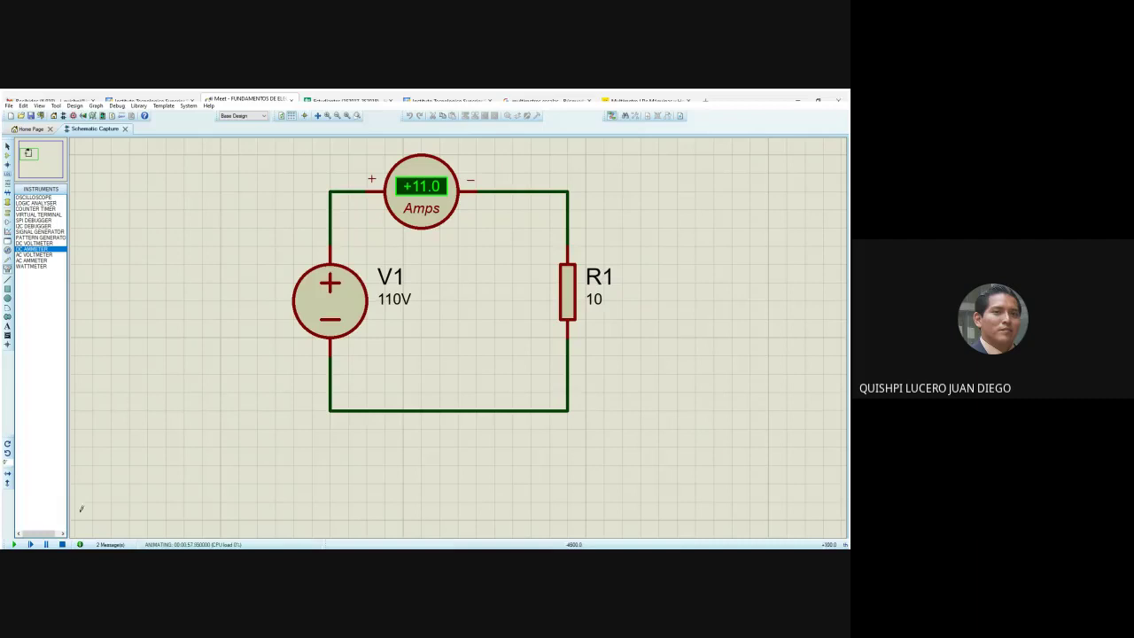
click(62, 544)
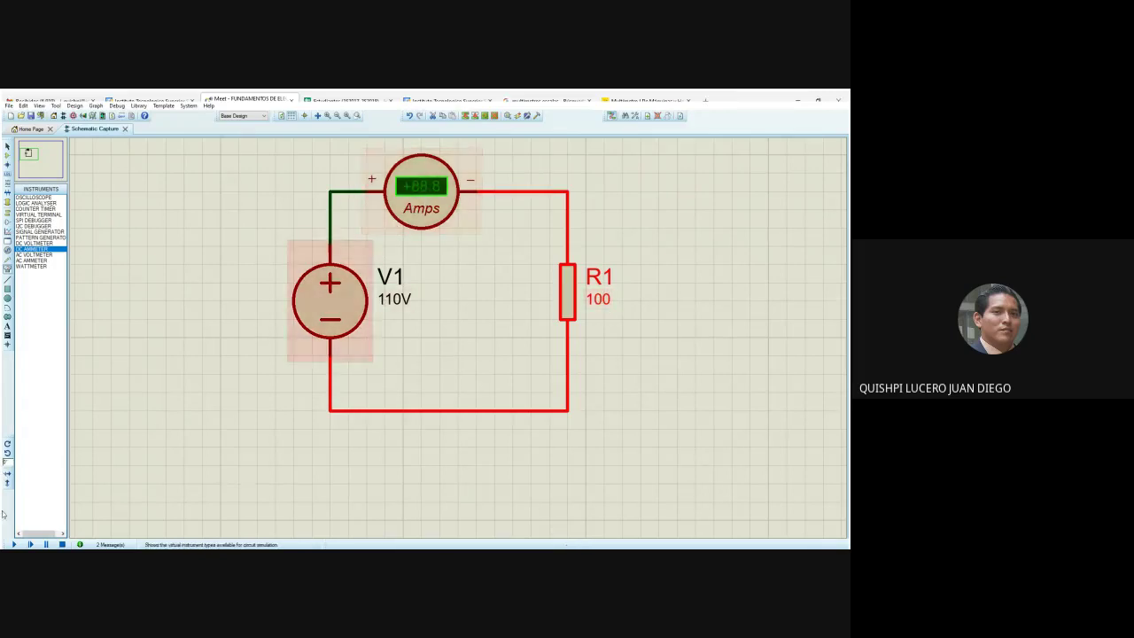
click(15, 543)
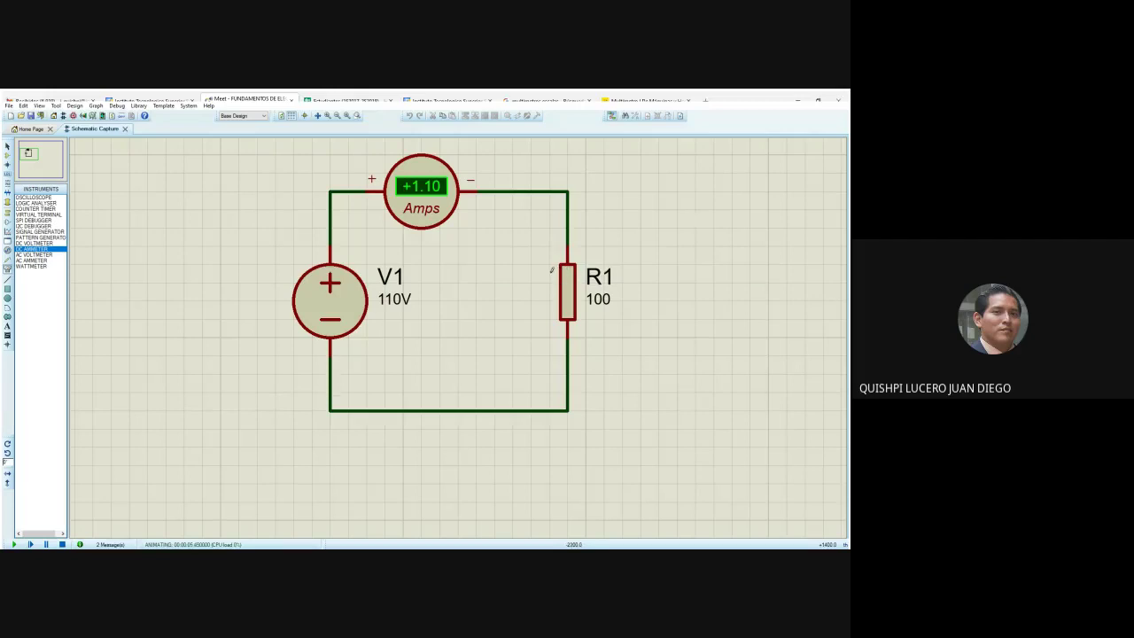
Set R1 to 1 with the simulation stopped, run the circuit again to read the current, and stop it.
click(62, 544)
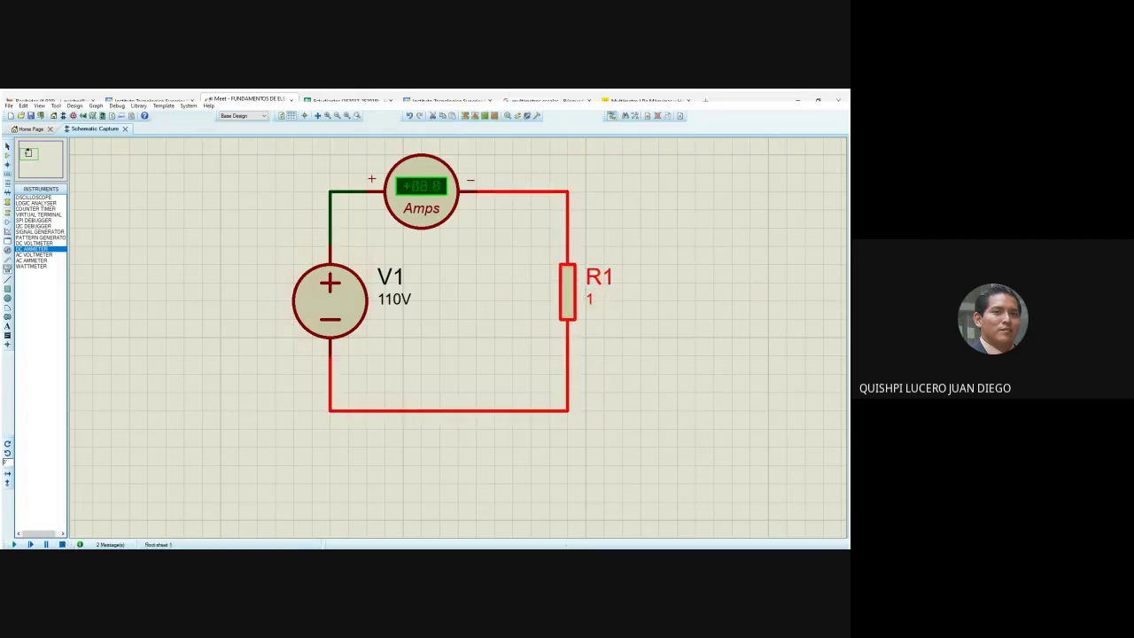
click(13, 544)
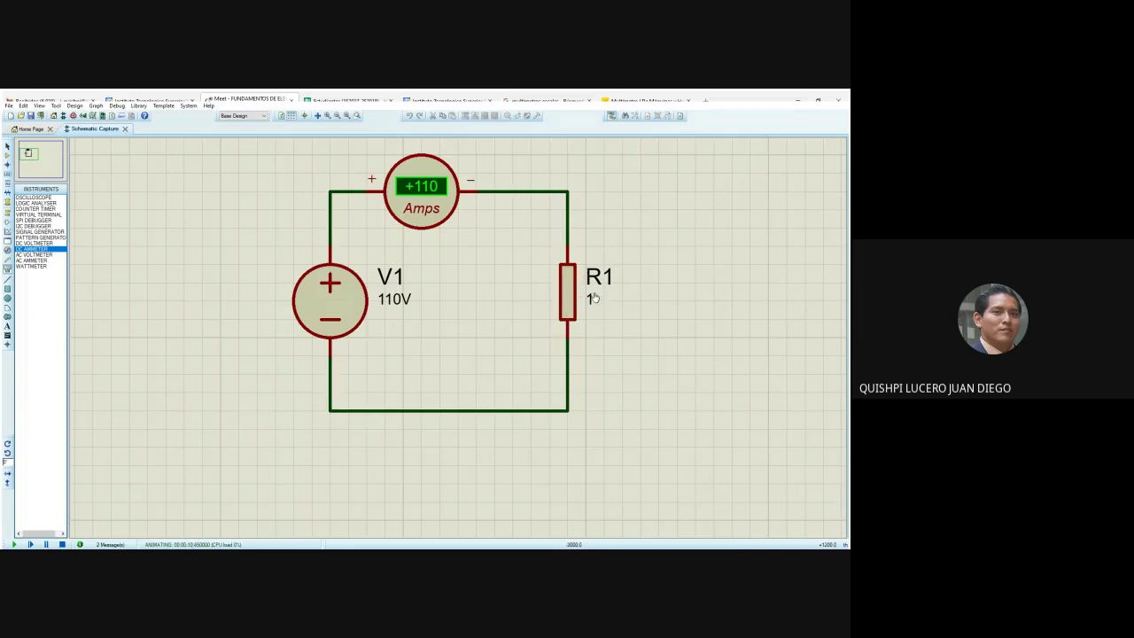
click(64, 544)
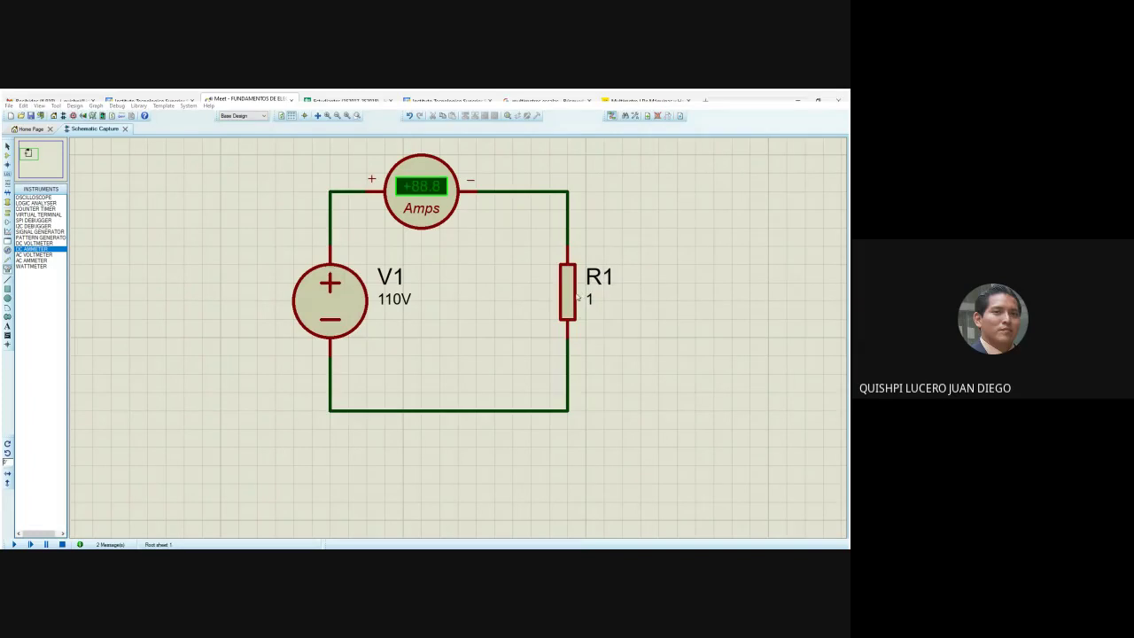
click(576, 297)
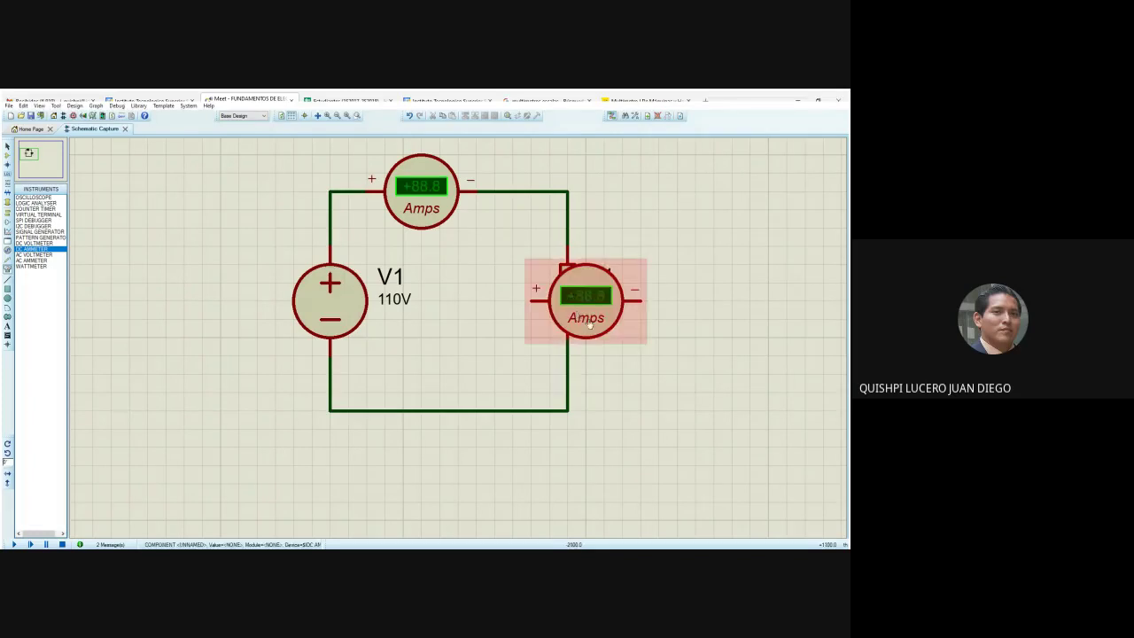
click(586, 321)
key(Delete)
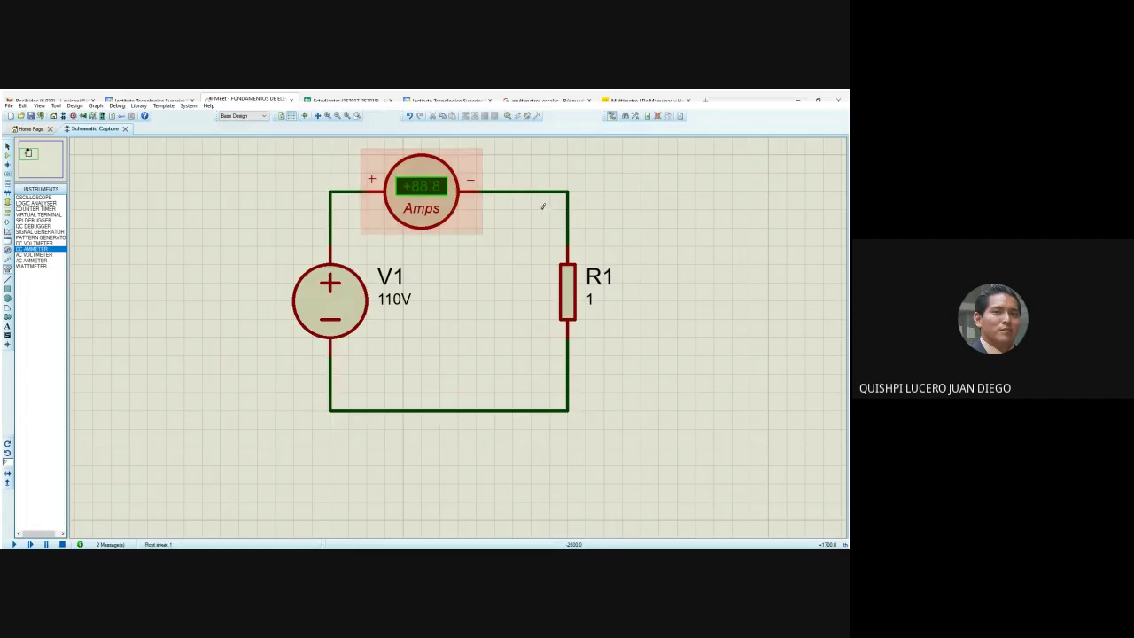
Set the voltage of source V1 to 12v and run the simulation.
click(406, 301)
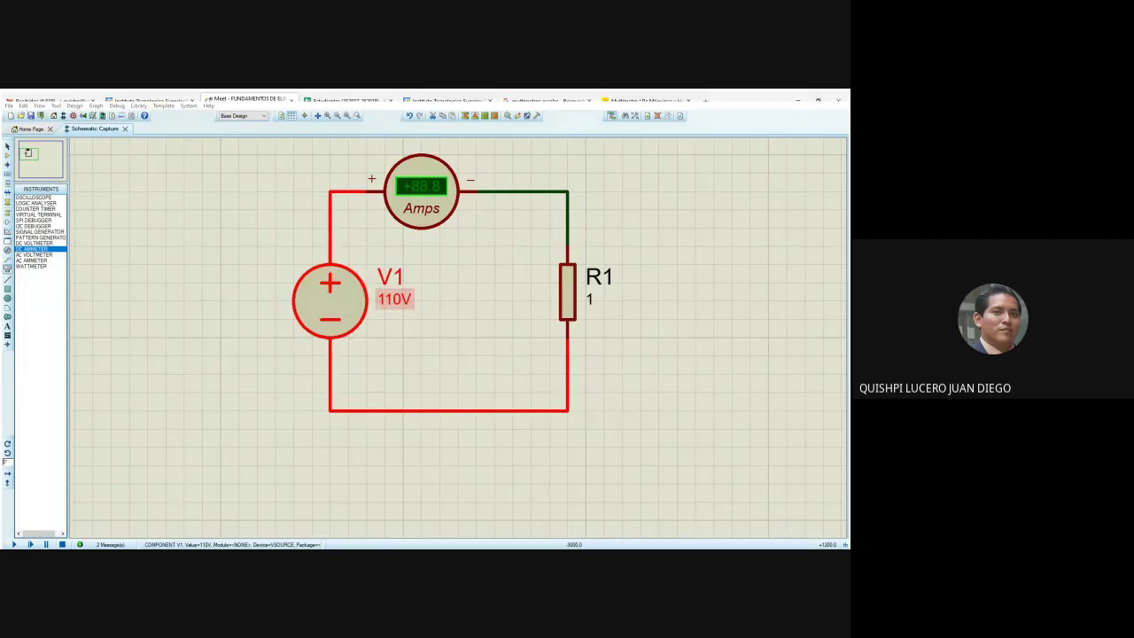
text(12v)
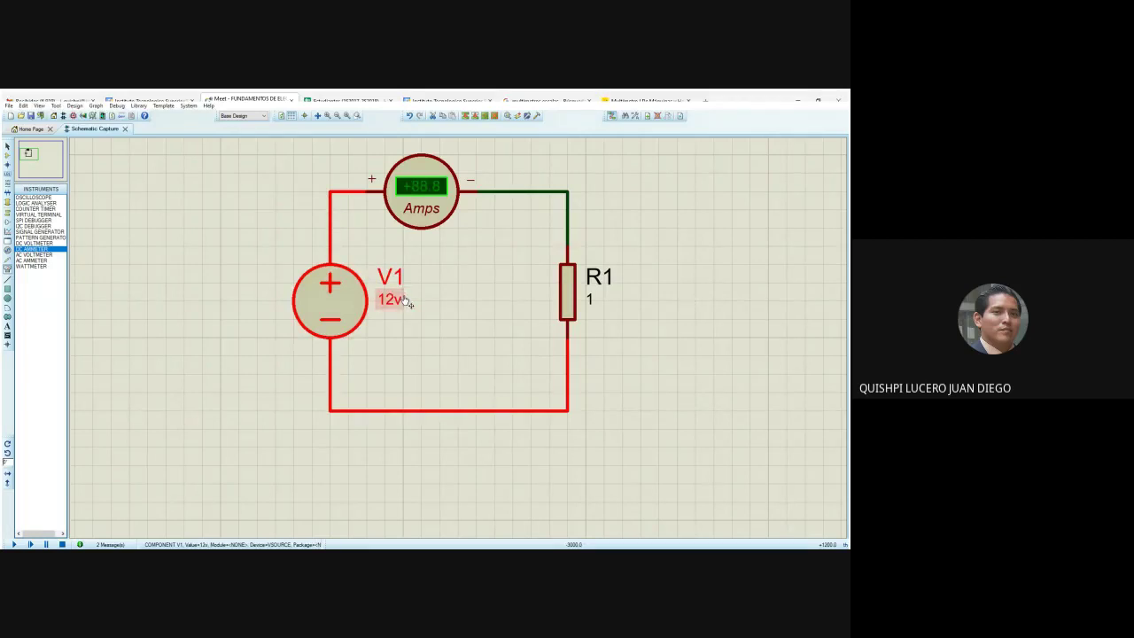
click(526, 271)
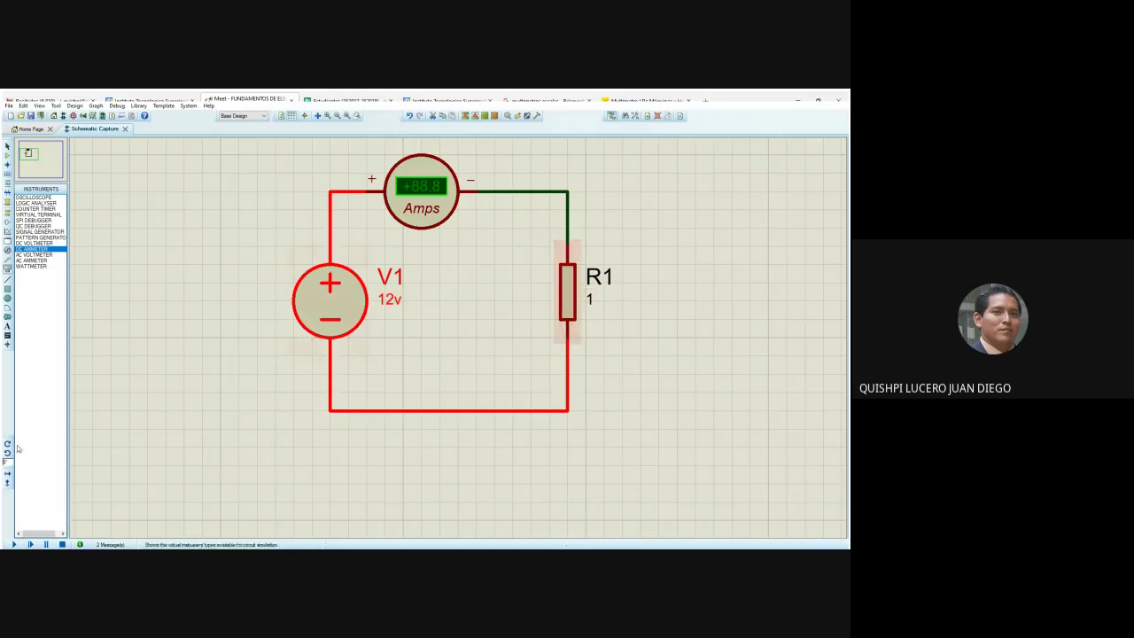
click(14, 544)
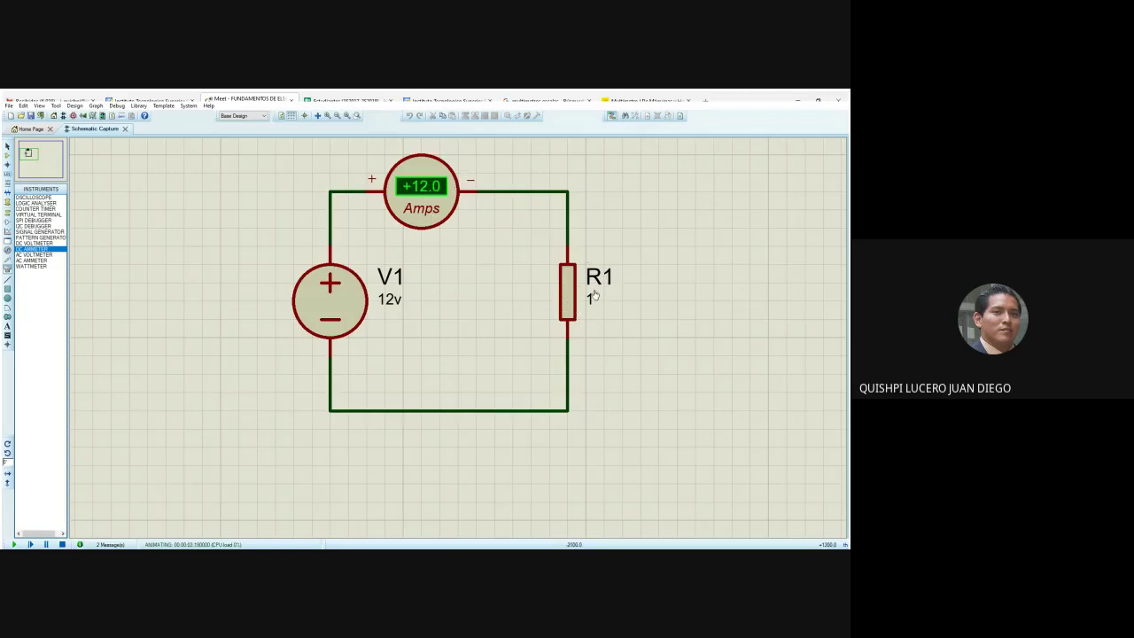
Stop the simulation, set R1 to 10 and run the circuit again.
click(62, 544)
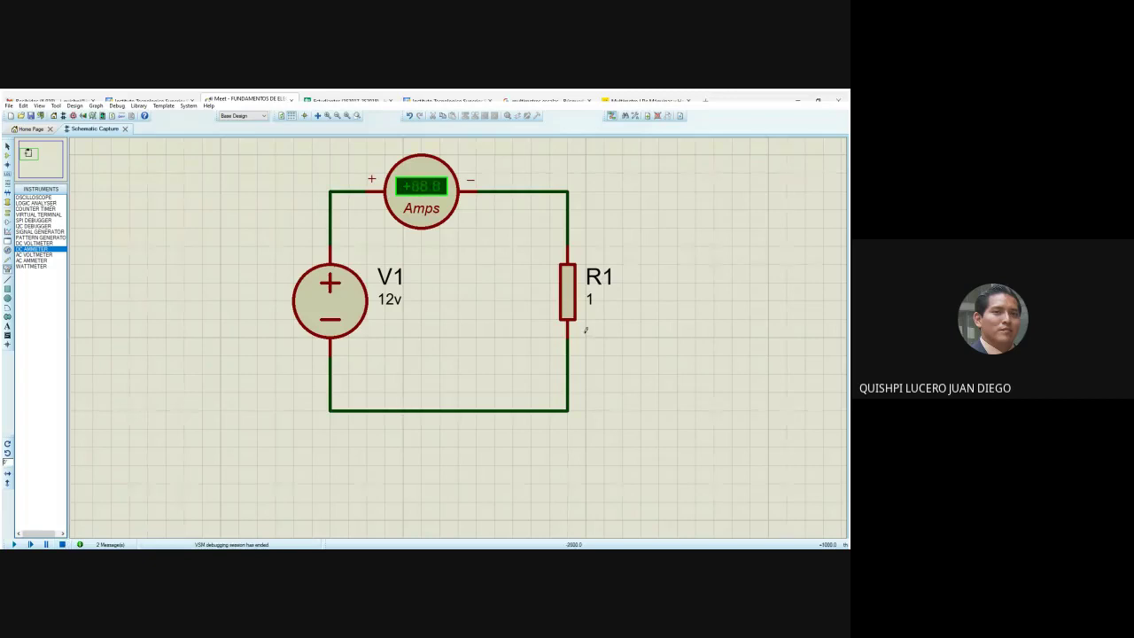
click(588, 298)
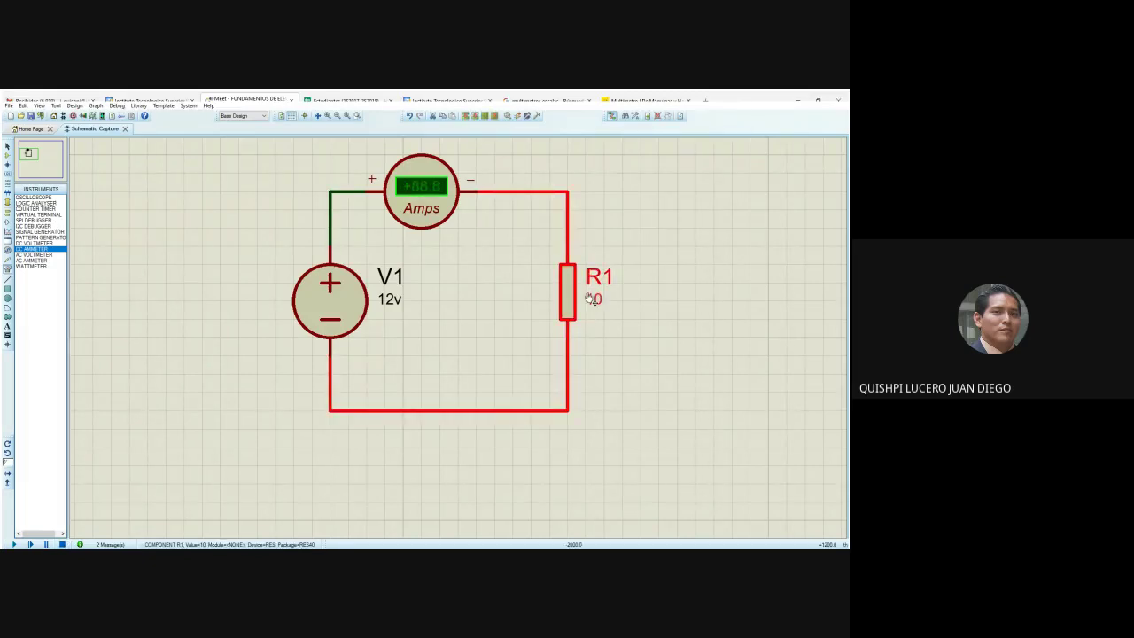
click(13, 544)
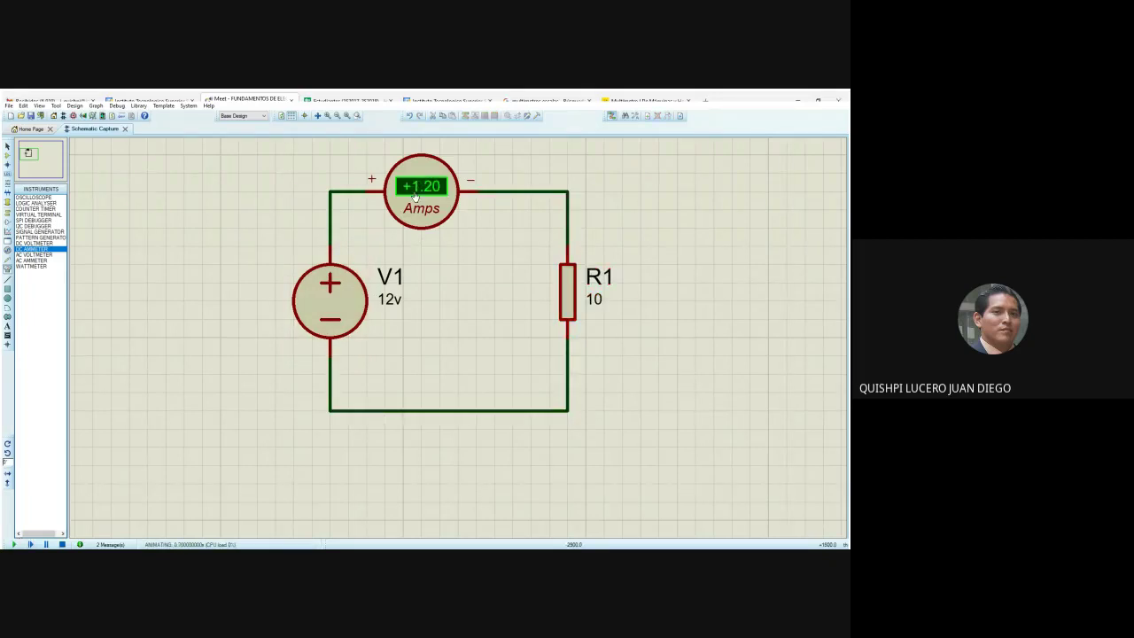
Stop the simulation, set resistor R1 to 100 and run the circuit again to read its current.
click(62, 544)
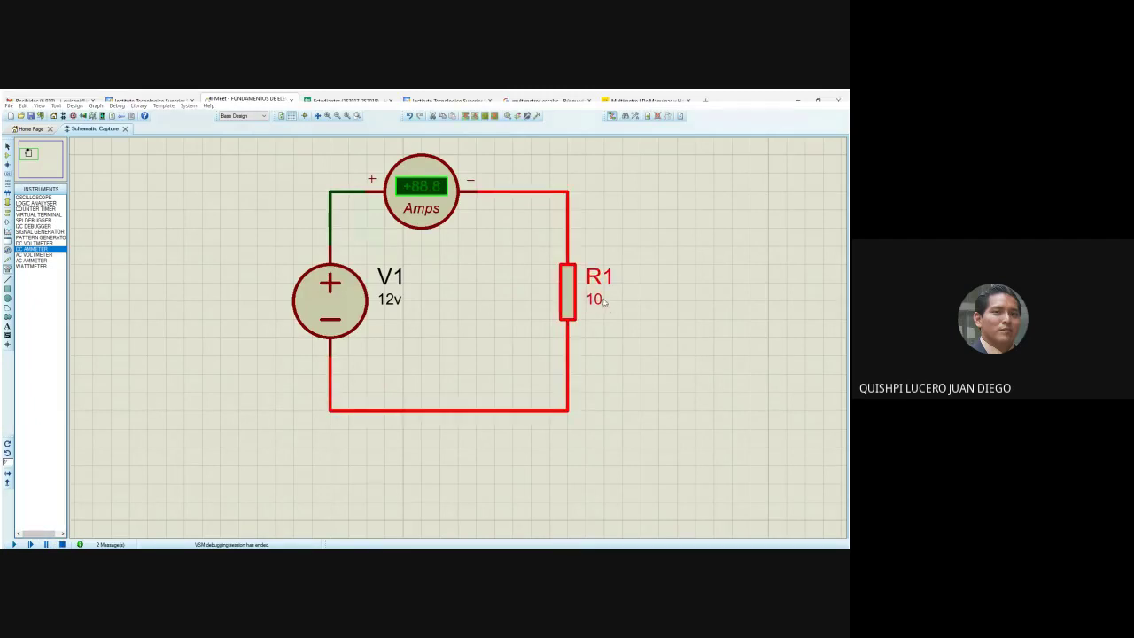
text(0)
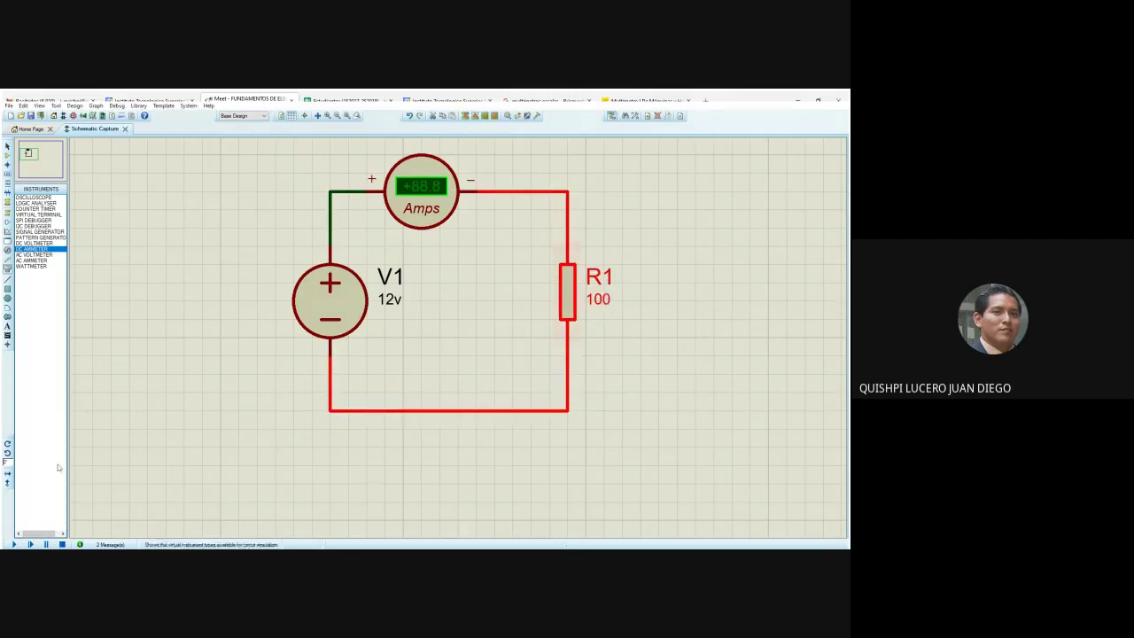
click(30, 544)
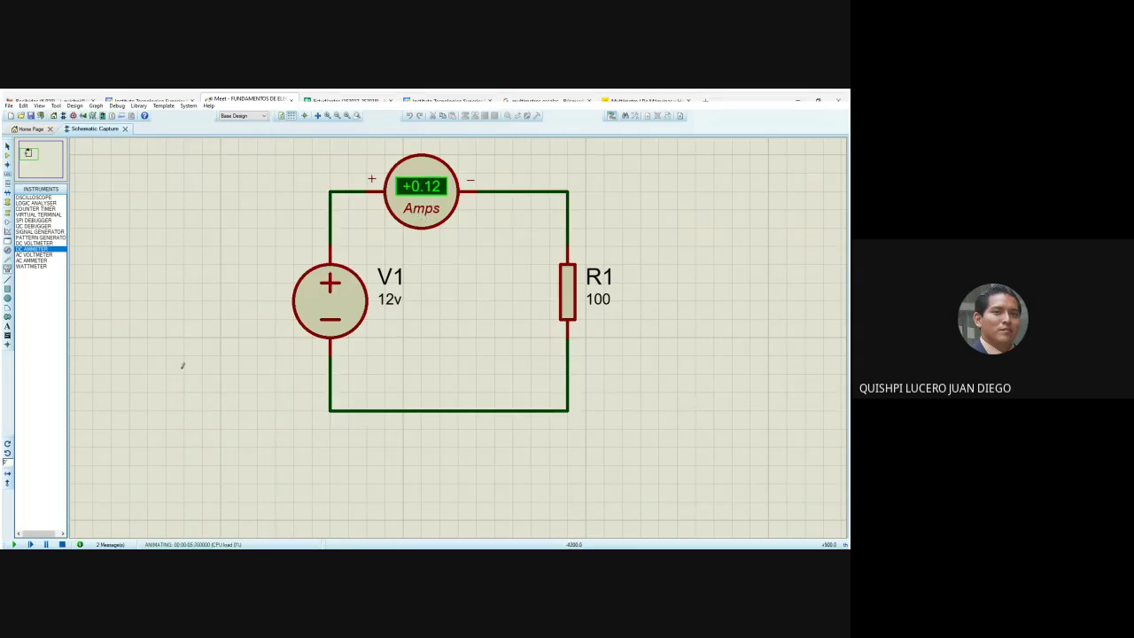
Stop the simulation and set the value of resistor R1 to 1000.
click(62, 544)
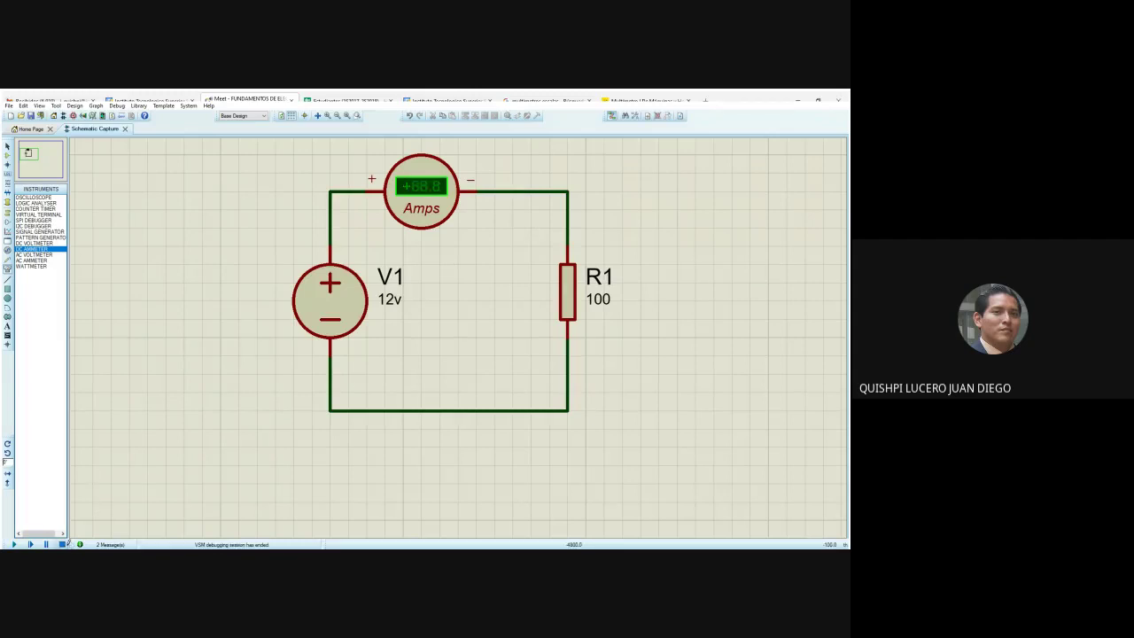
click(608, 305)
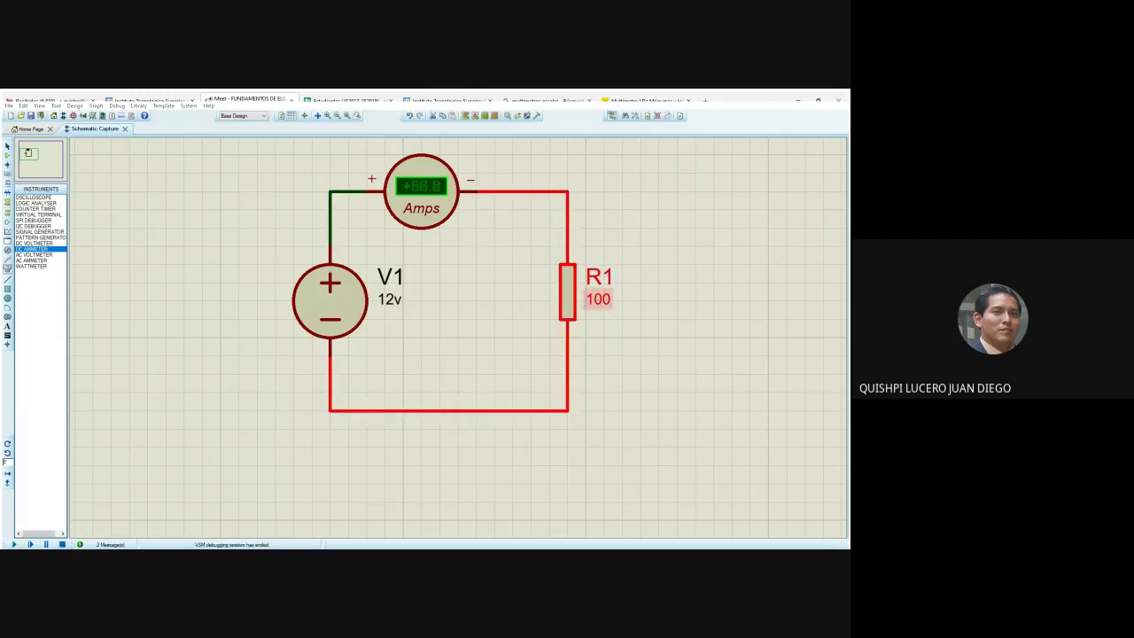
text(0)
key(Return)
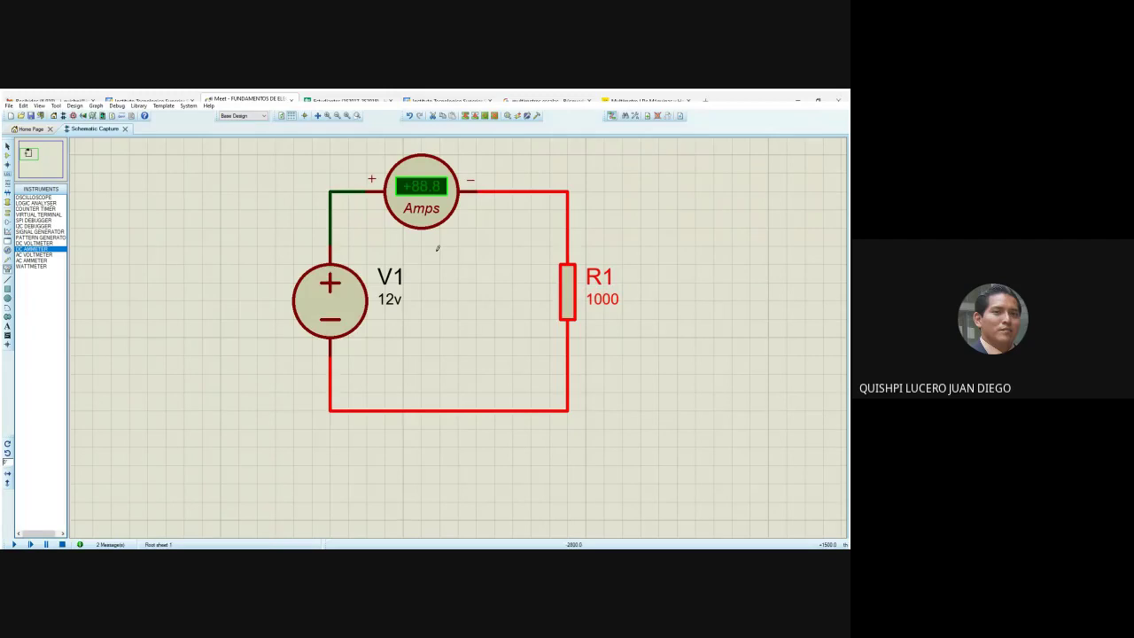
Simulate the circuit, stop it, set the ammeter's display range to milliamps and simulate again.
click(14, 544)
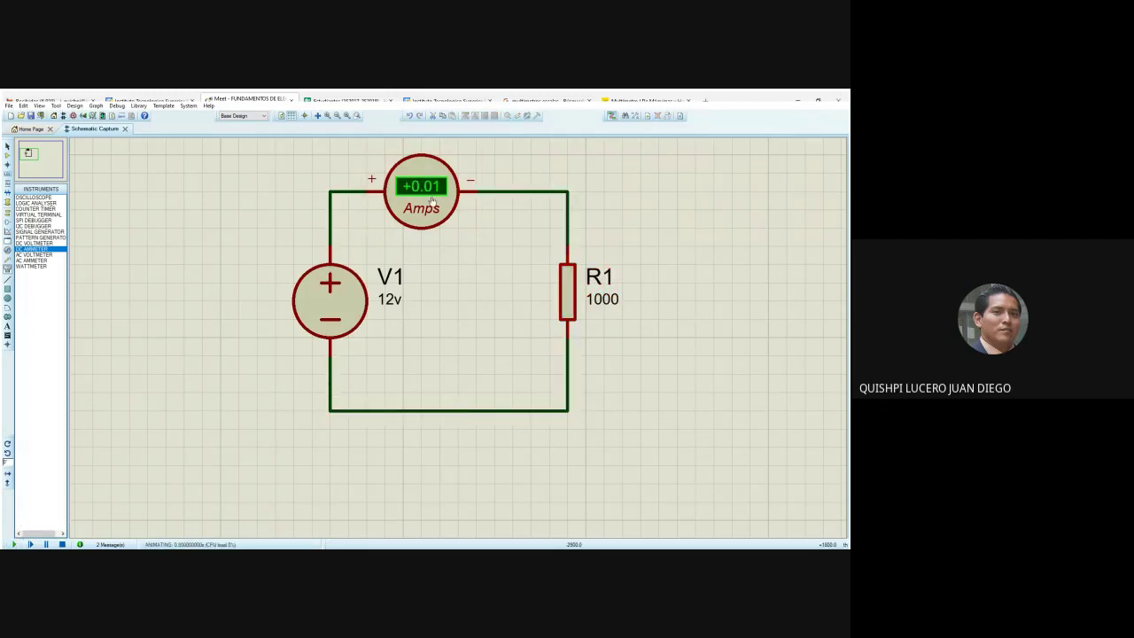
click(62, 544)
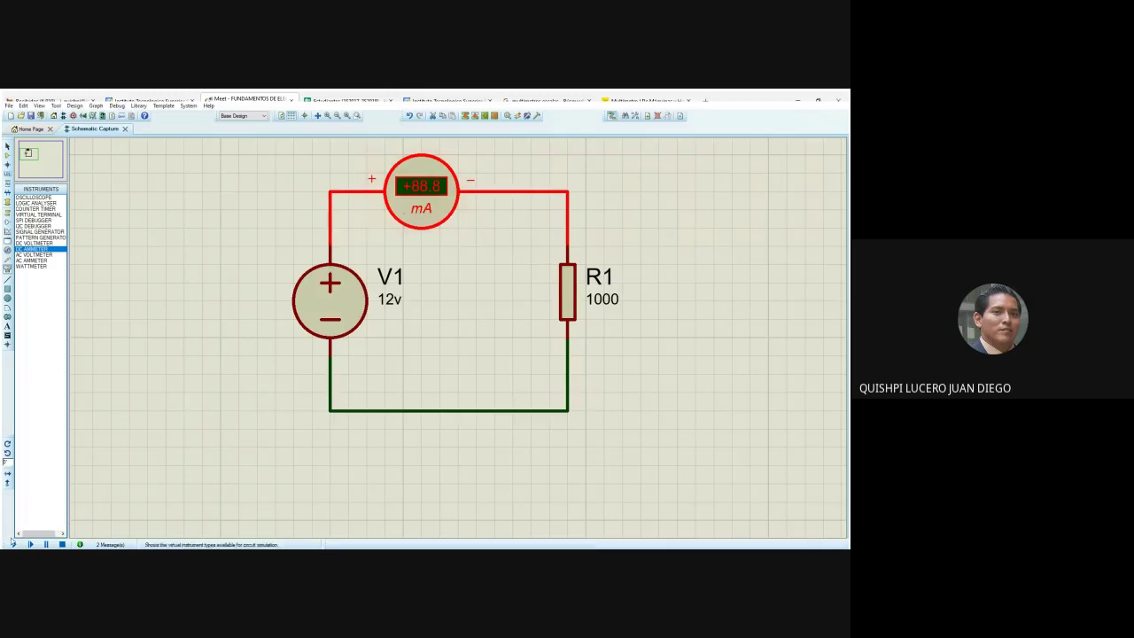
click(30, 544)
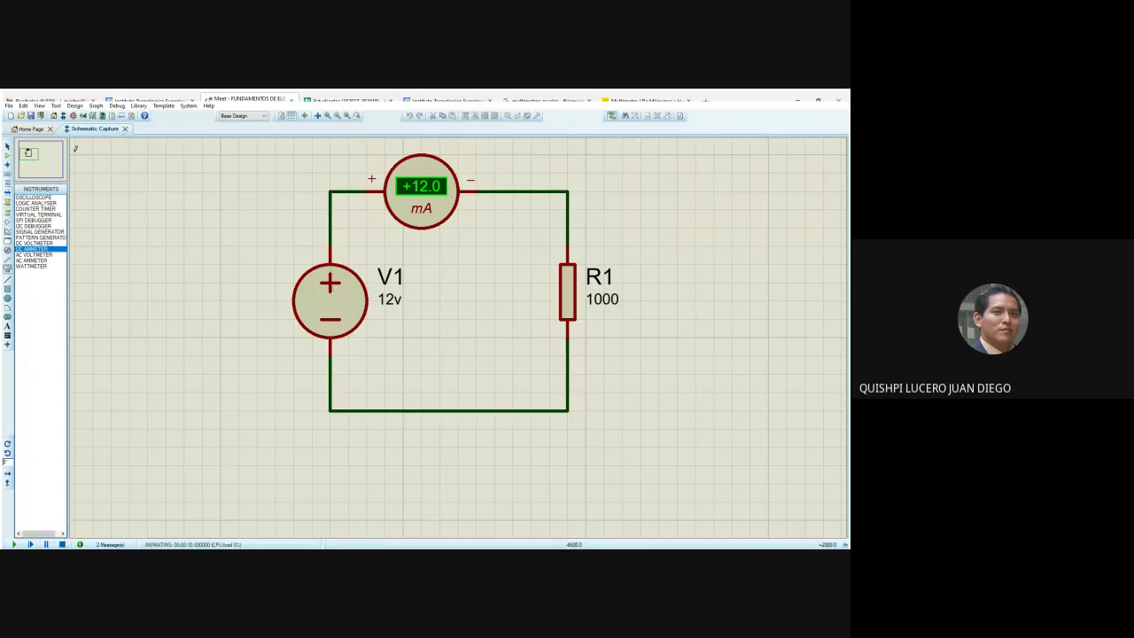
Stop the simulation and place a second resistor, rotated vertically, beside R1 and level with it.
click(7, 154)
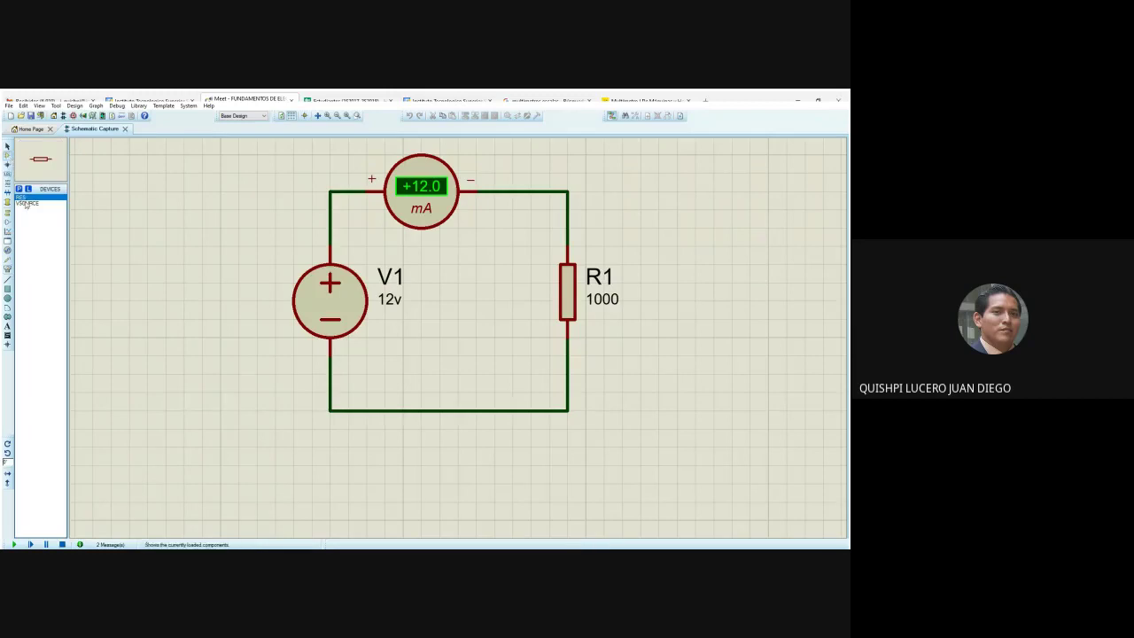
click(697, 277)
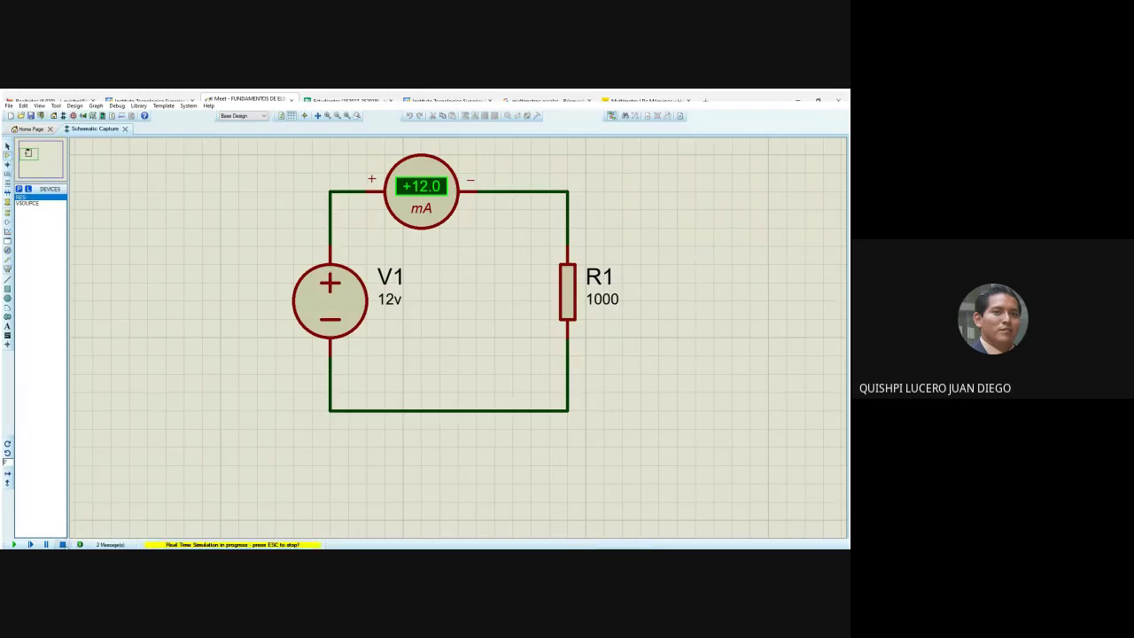
click(62, 544)
click(645, 270)
click(722, 264)
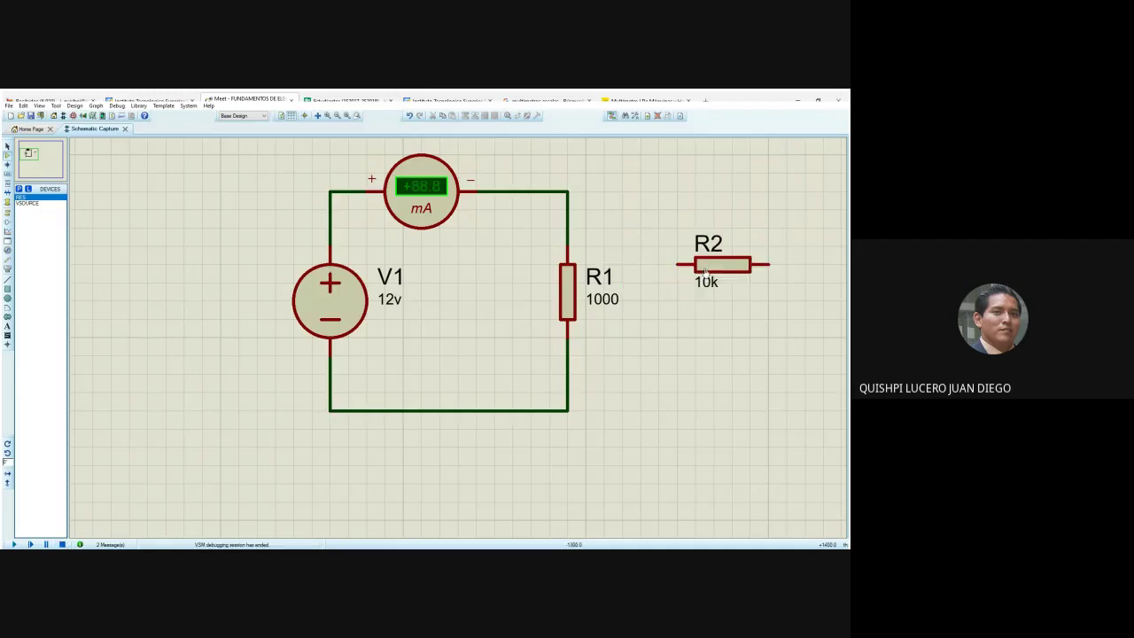
key(KP_Add)
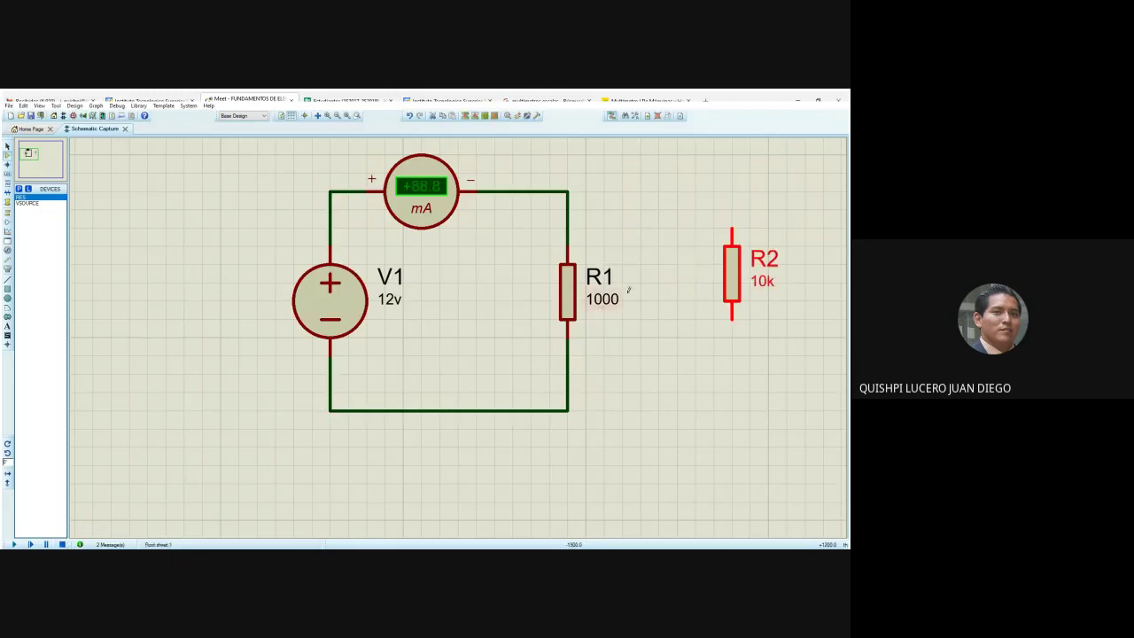
drag(740, 271, 686, 288)
click(667, 226)
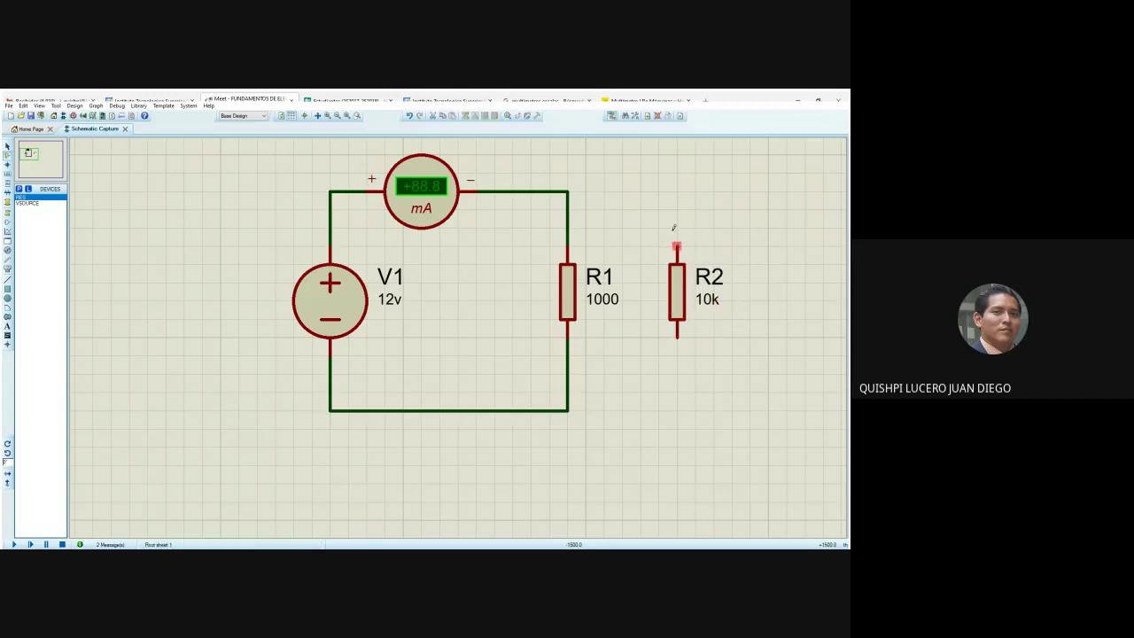
Wire both ends of R2 to the circuit's corners above and below R1, putting the resistors in parallel.
click(677, 246)
click(568, 191)
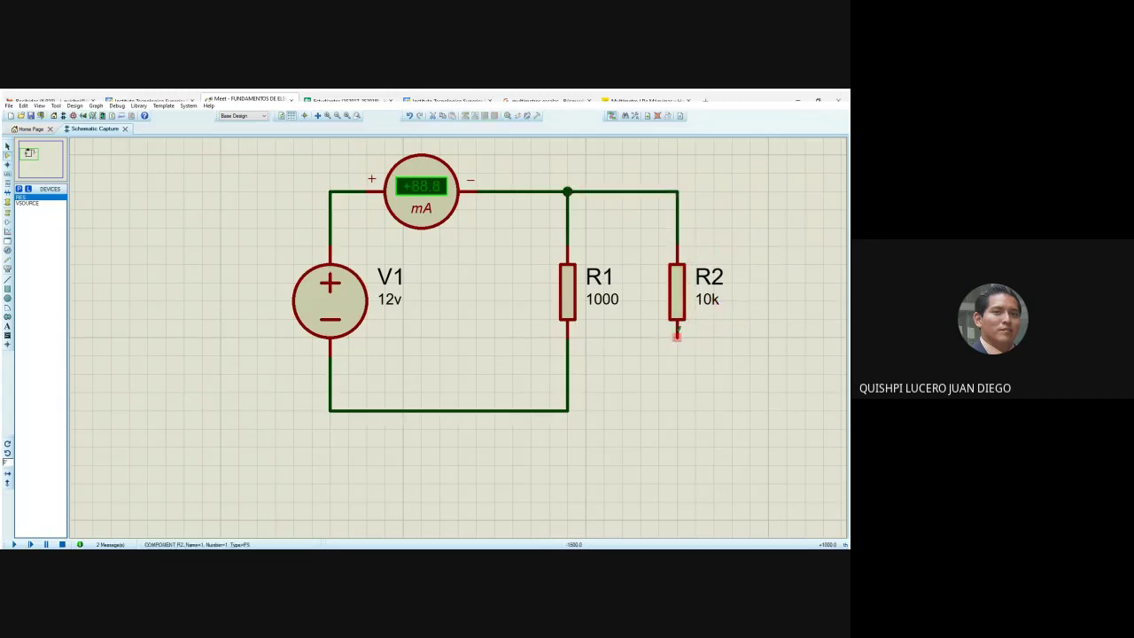
click(677, 335)
click(568, 410)
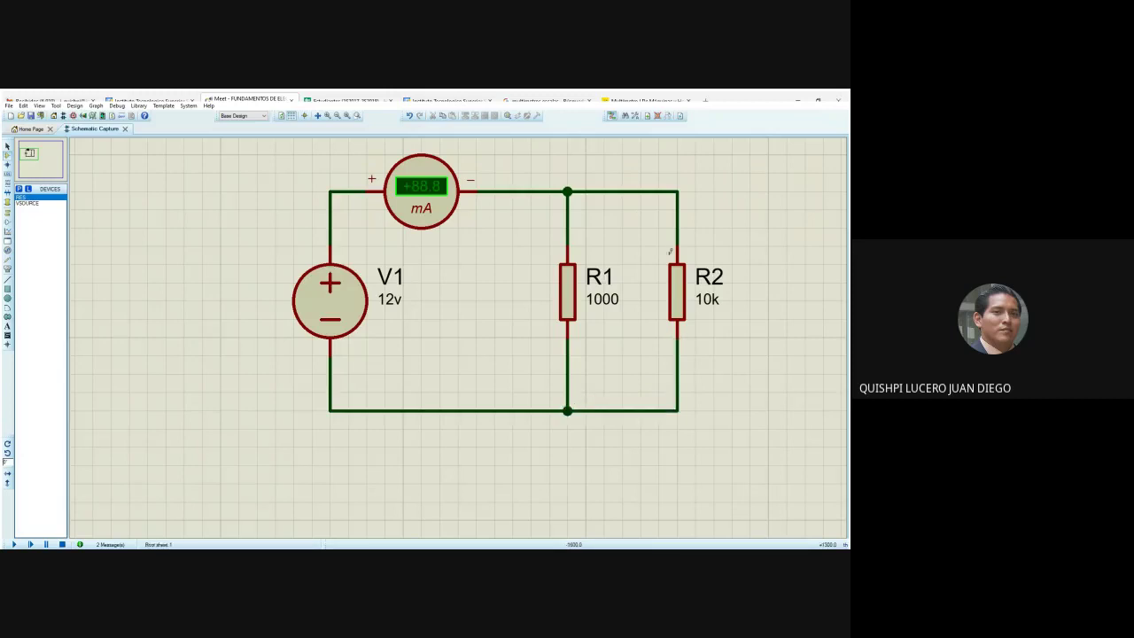
Delete the upper wire between R1 and R2 and move R2 farther away from R1.
right_click(648, 188)
right_click(649, 188)
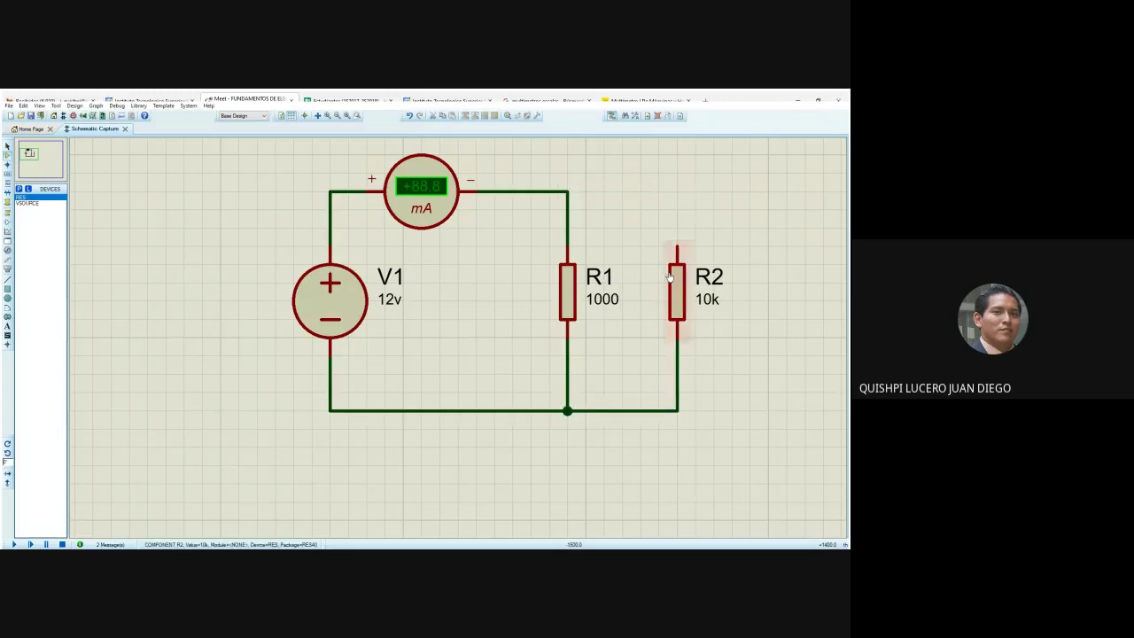
drag(677, 293, 750, 293)
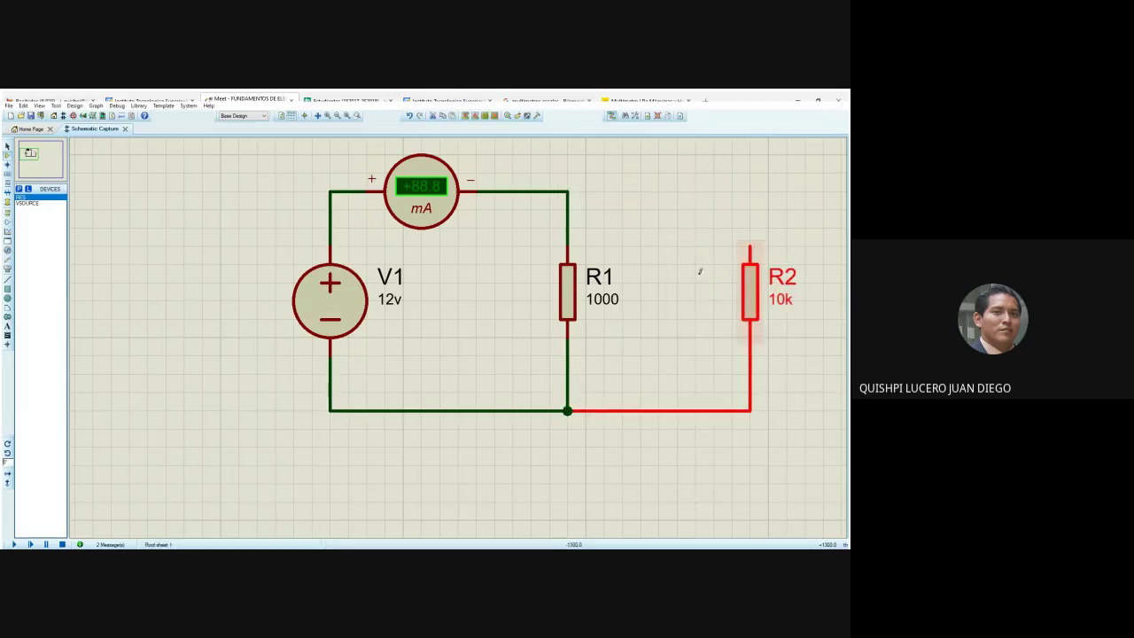
Place a second DC ammeter between the upper ends of R1 and R2, level with the first ammeter.
click(8, 268)
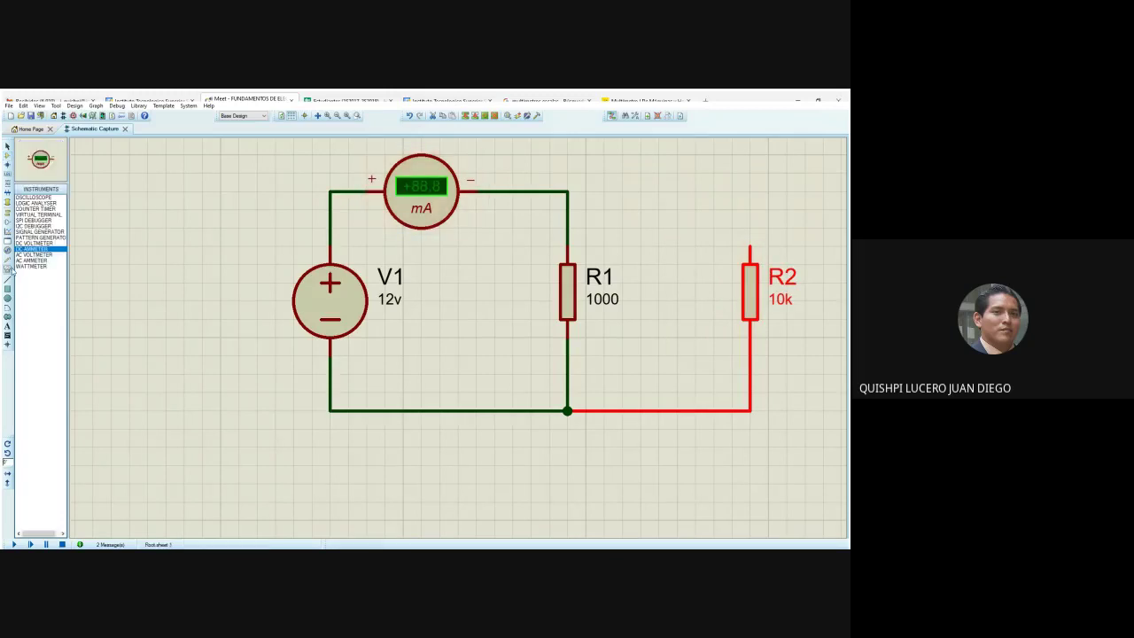
click(41, 255)
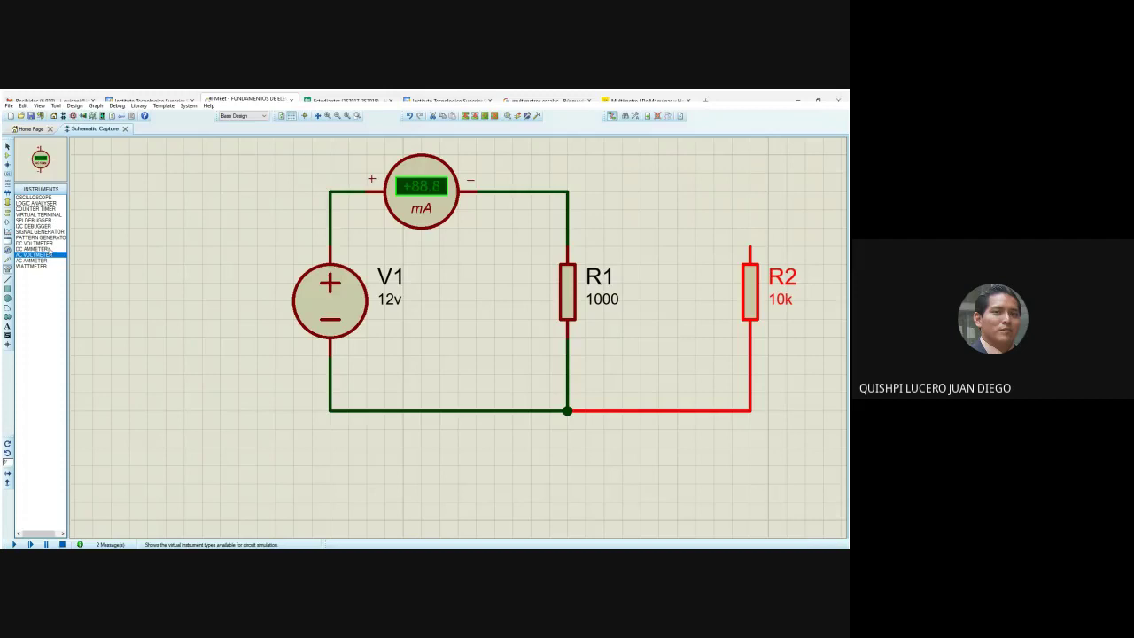
click(51, 250)
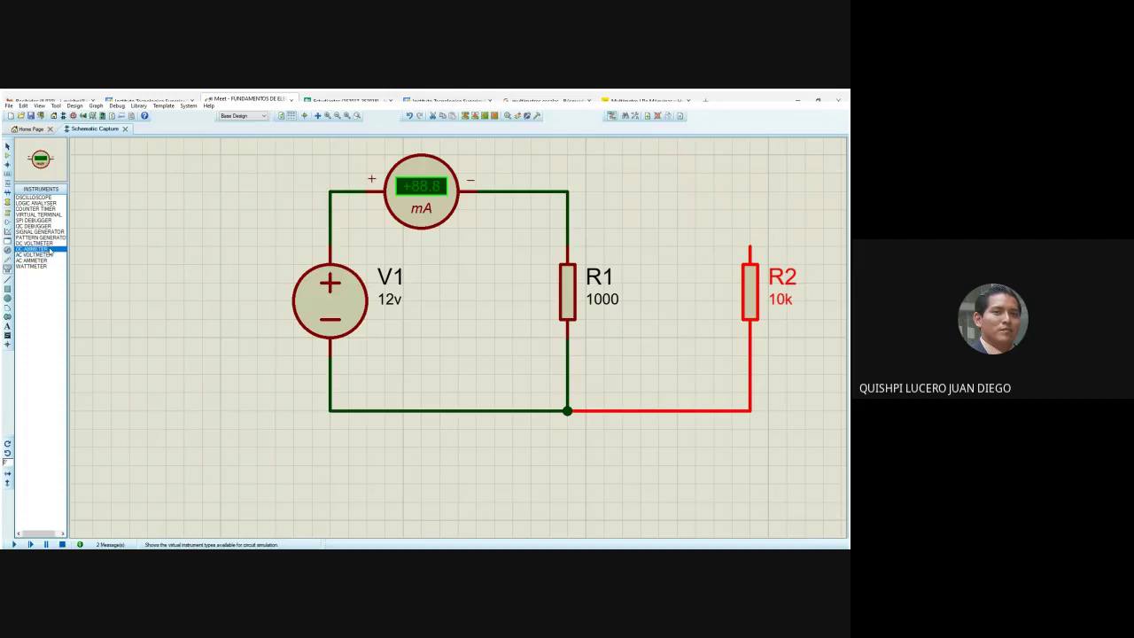
click(658, 207)
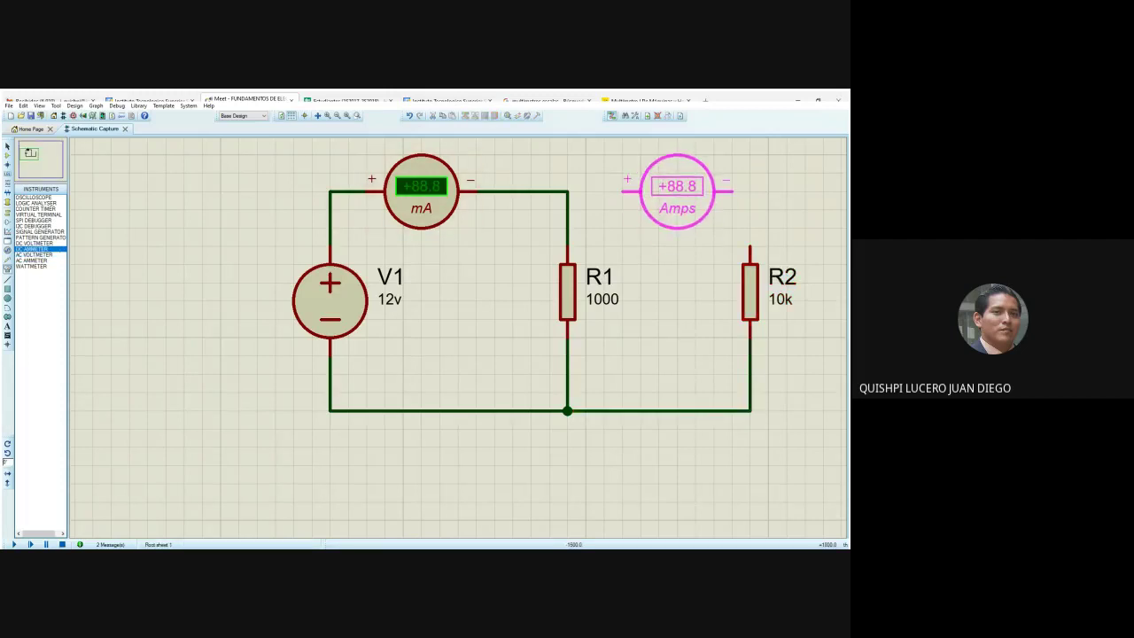
click(678, 191)
Wire the second ammeter's positive terminal to the corner above R1 and its negative terminal to R2's upper end.
click(627, 191)
click(567, 191)
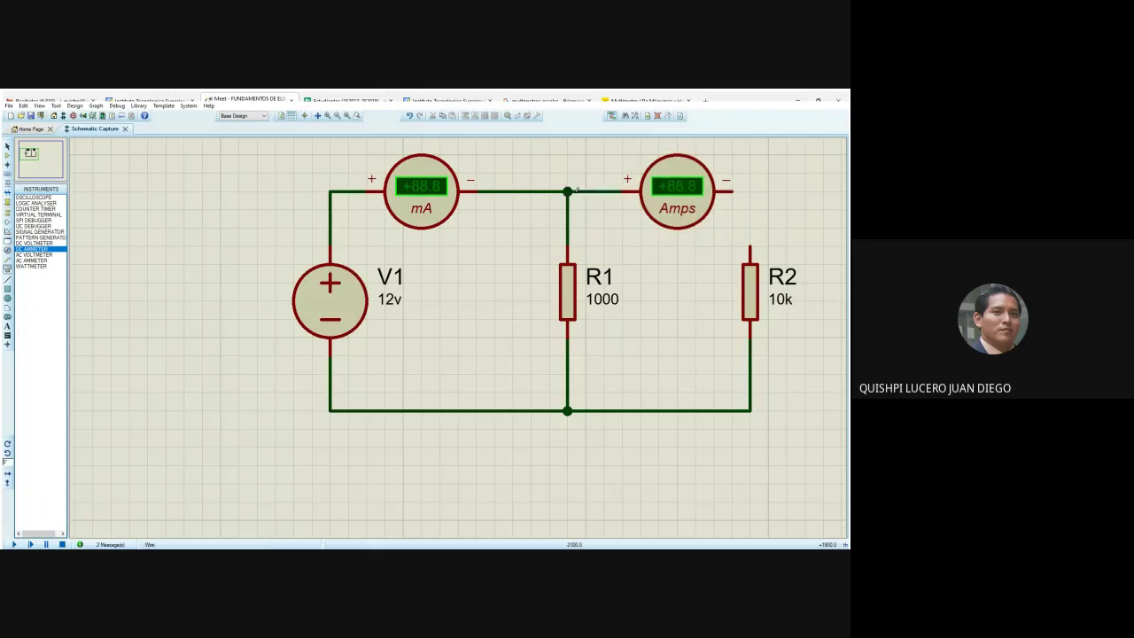
click(727, 192)
click(751, 247)
Simulate the parallel circuit, then set R2 to 470 and the second ammeter's range to milliamps and simulate again.
click(14, 544)
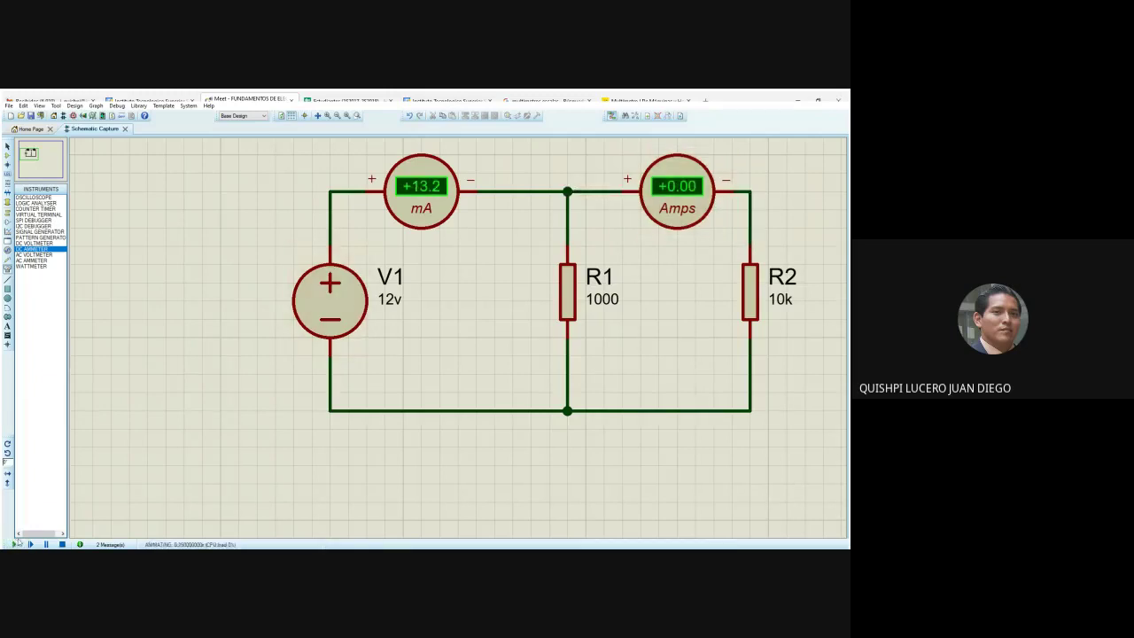
click(62, 544)
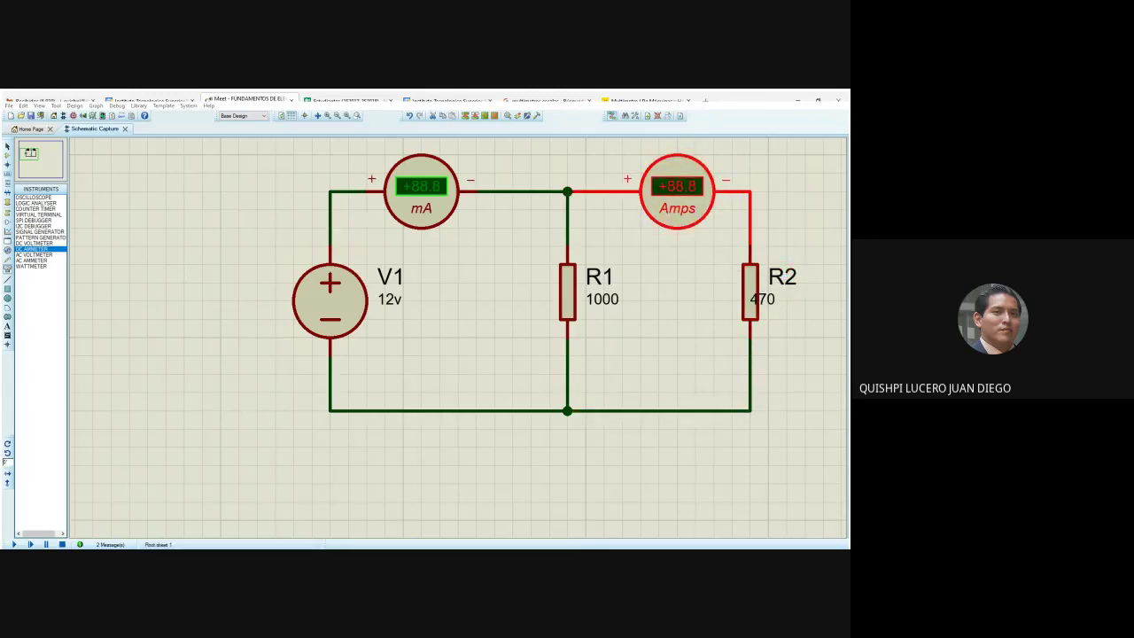
click(13, 544)
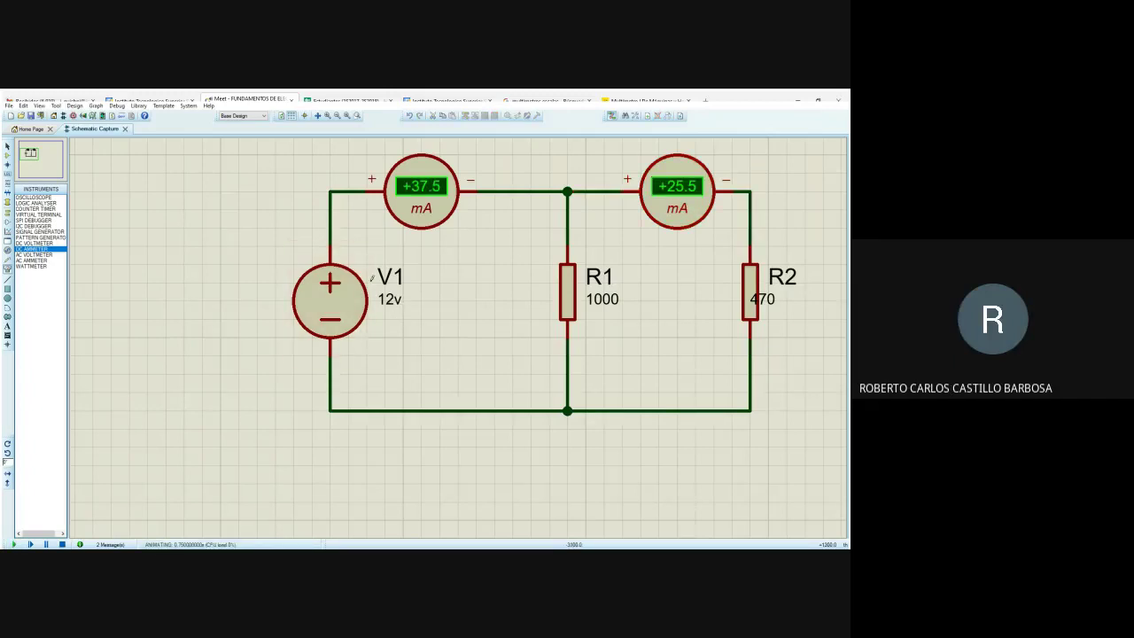
click(62, 544)
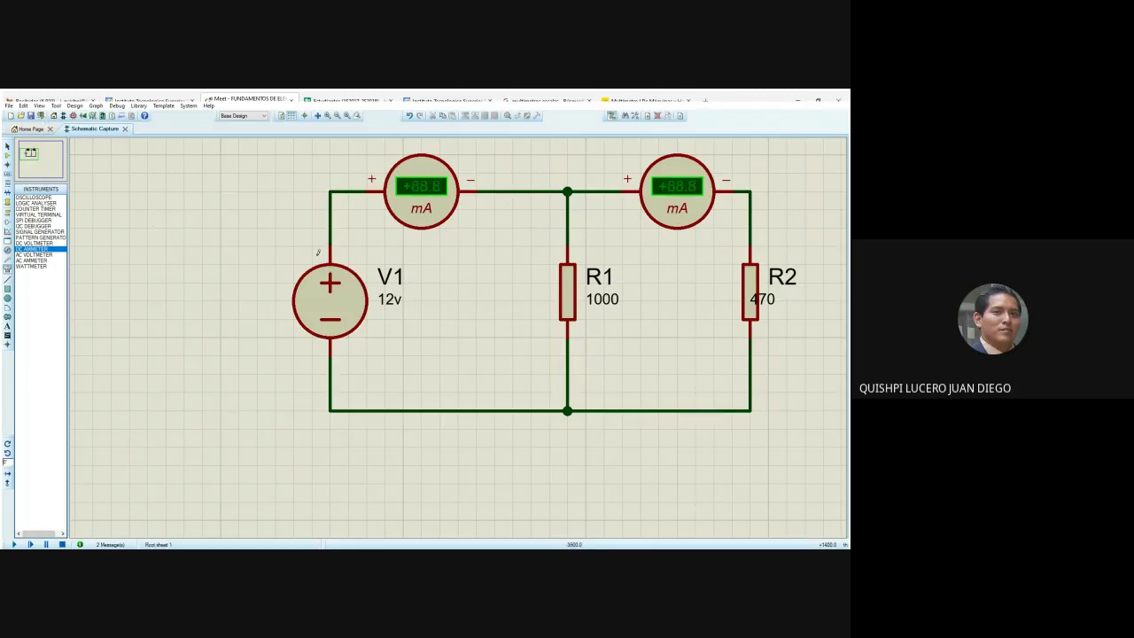
Add the text label "vsource" beside voltage source V1.
click(329, 300)
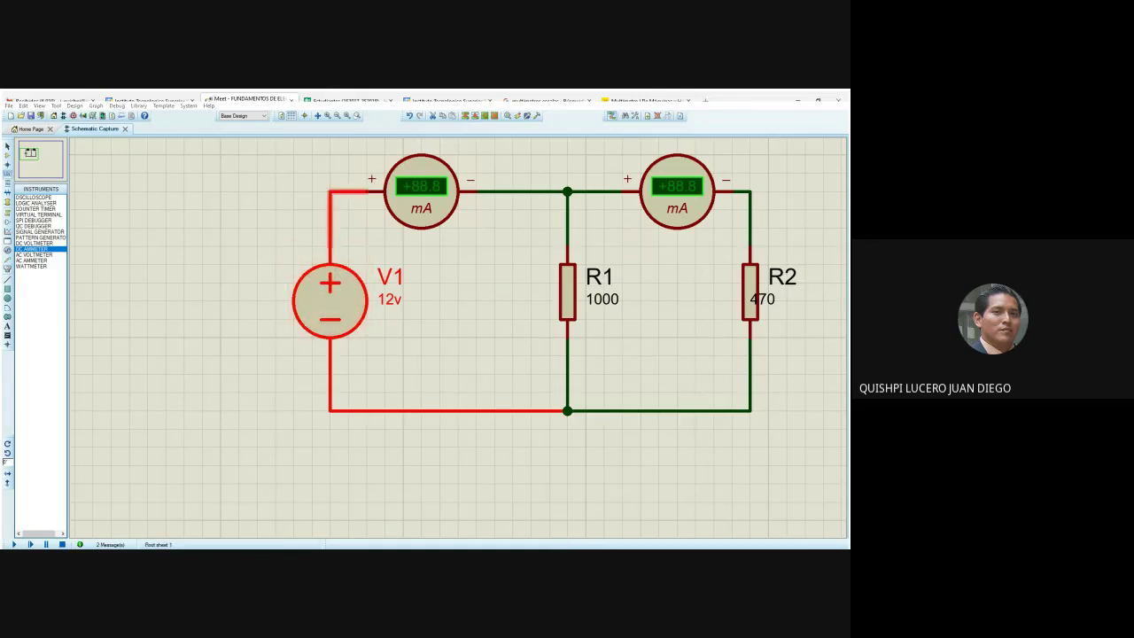
click(315, 241)
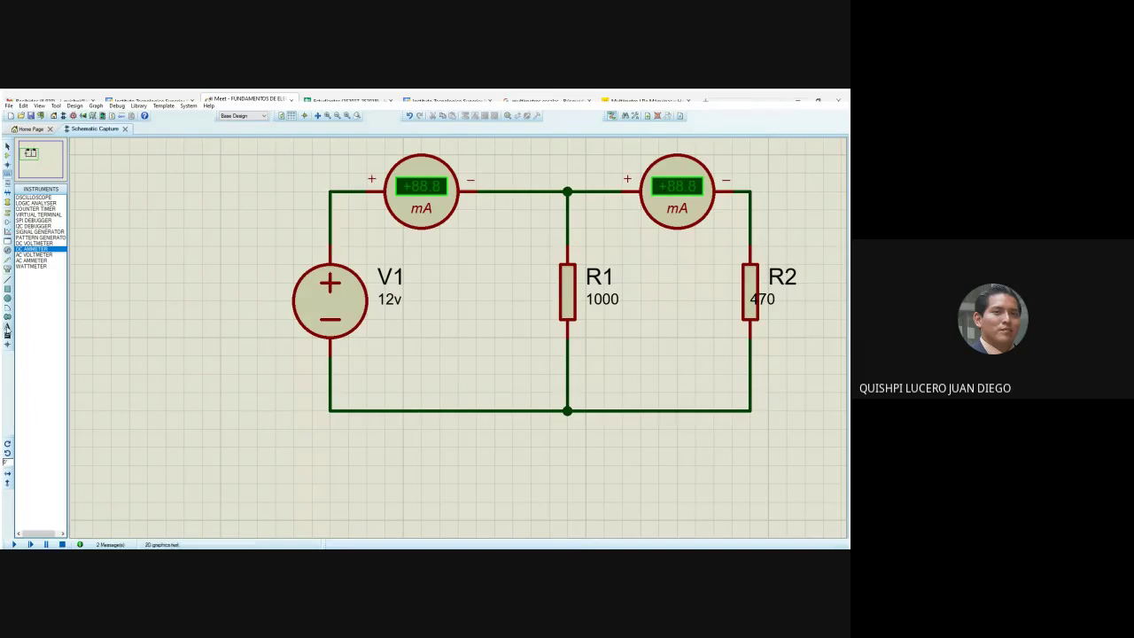
click(7, 326)
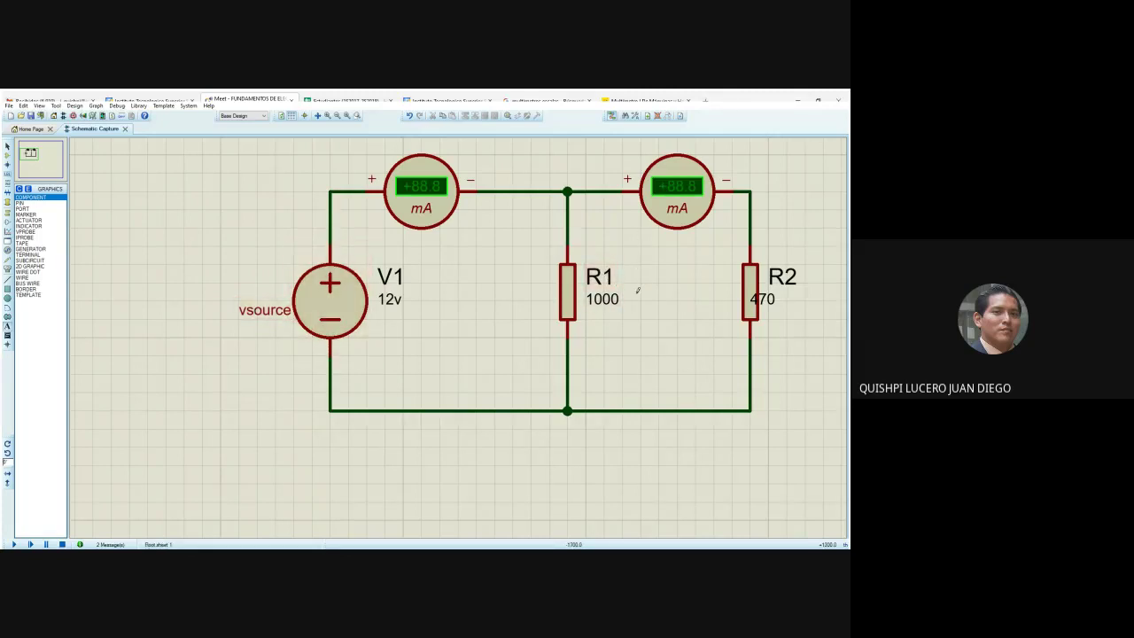
Move R2's value label clear of the resistor symbol so it sits under the R2 name.
click(787, 309)
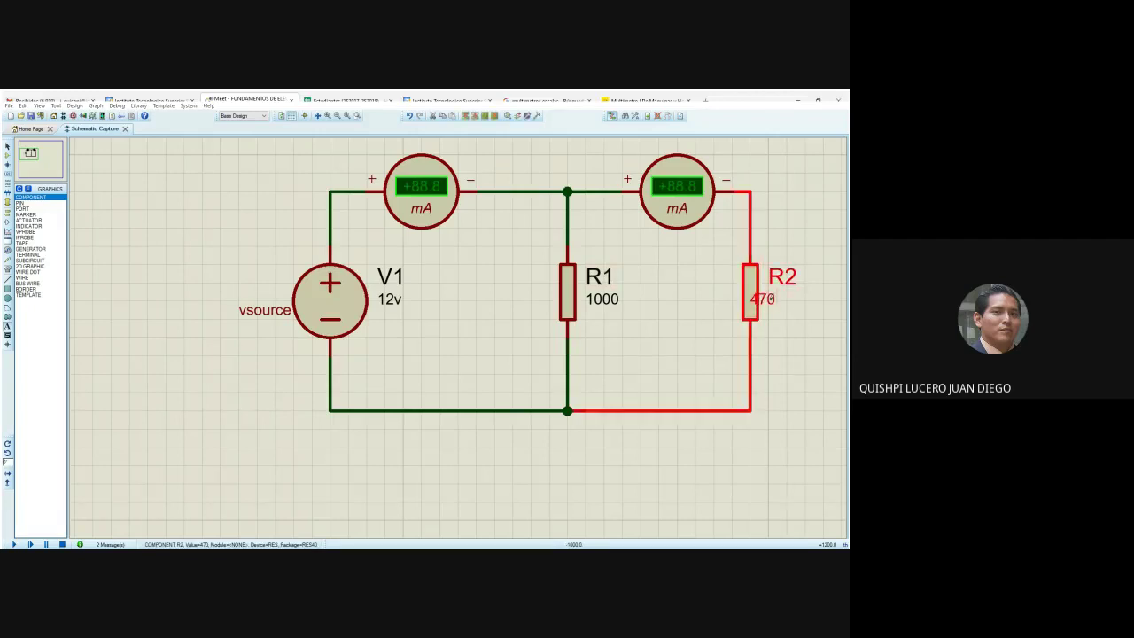
drag(751, 299, 782, 298)
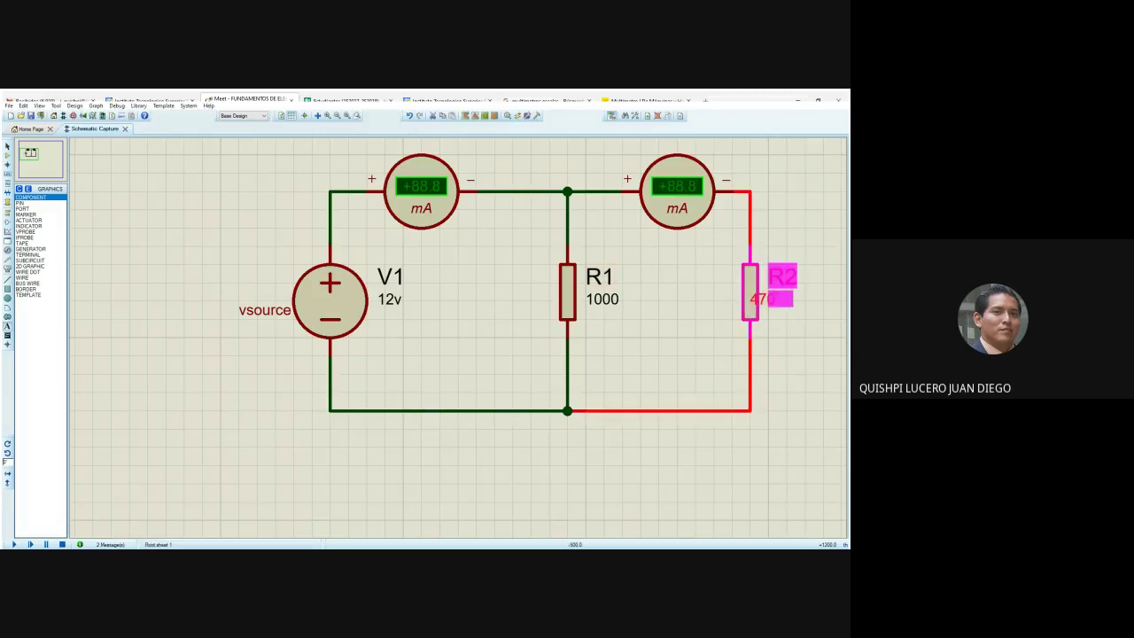
click(791, 339)
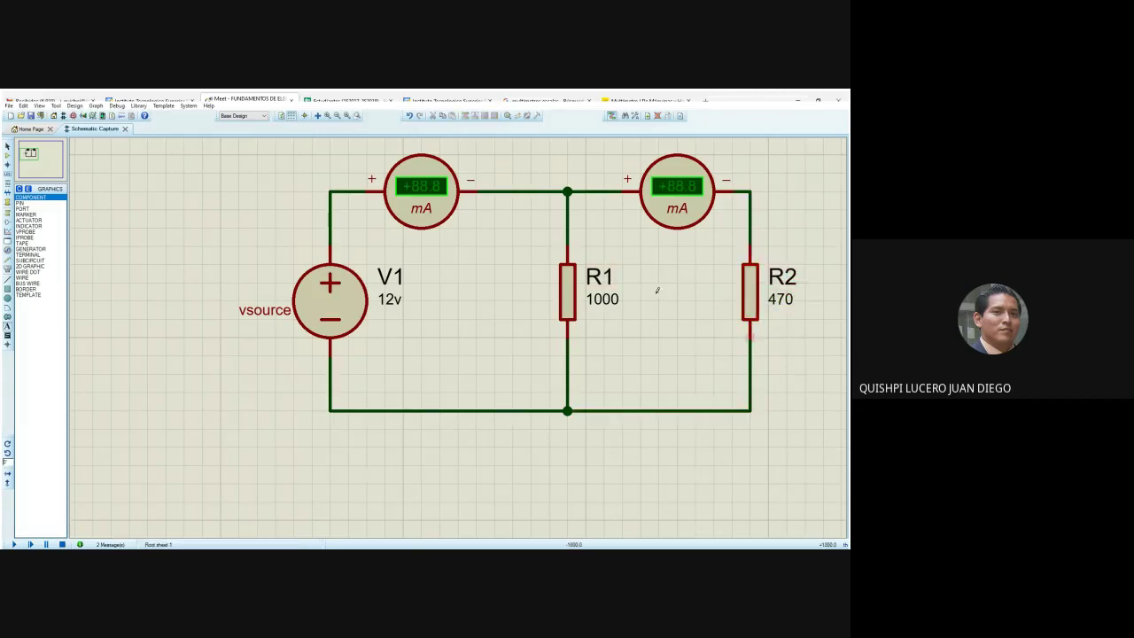
scroll(484, 311, down, 2)
scroll(533, 311, up, 2)
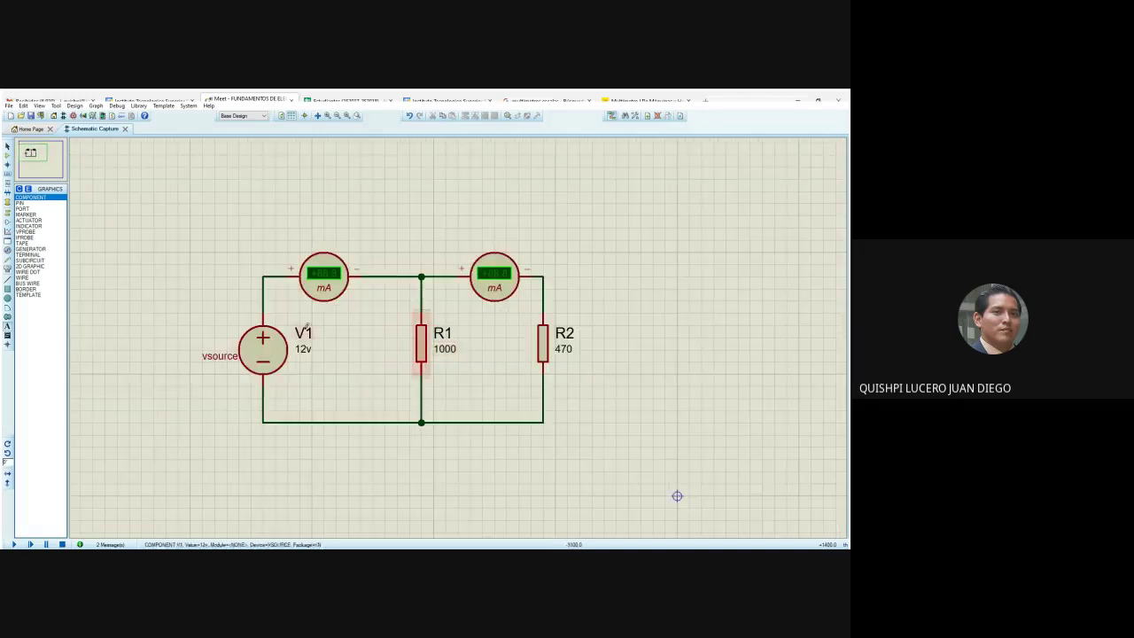
scroll(459, 335, down, 1)
scroll(459, 335, up, 1)
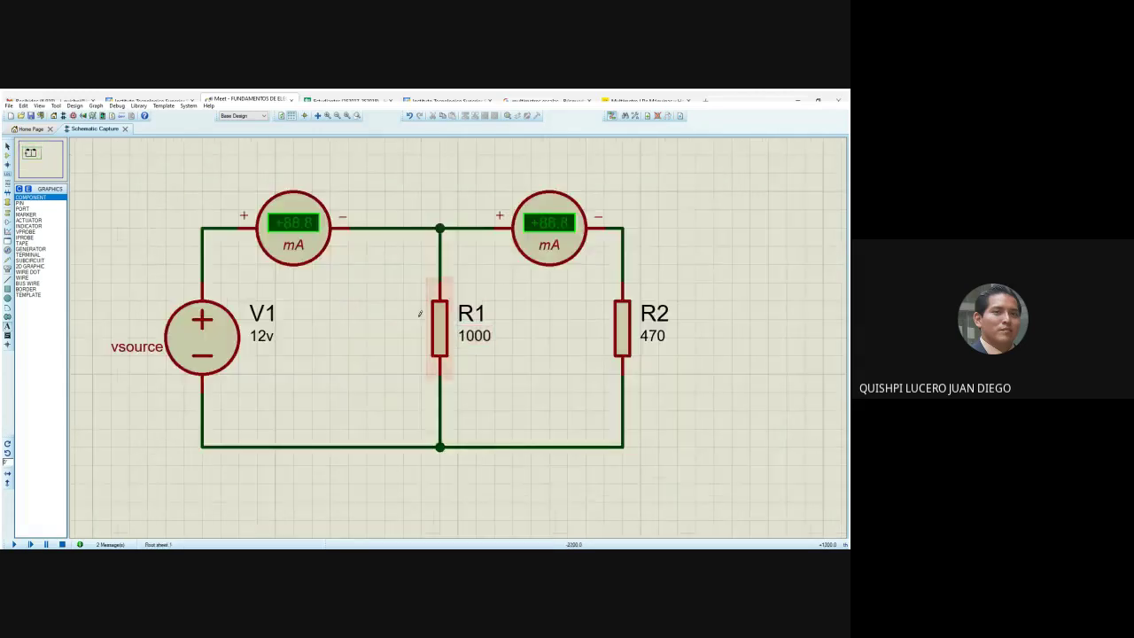
Run the parallel circuit simulation with the 12v source to read both ammeters, and stop it.
scroll(459, 335, up, 1)
scroll(459, 335, down, 1)
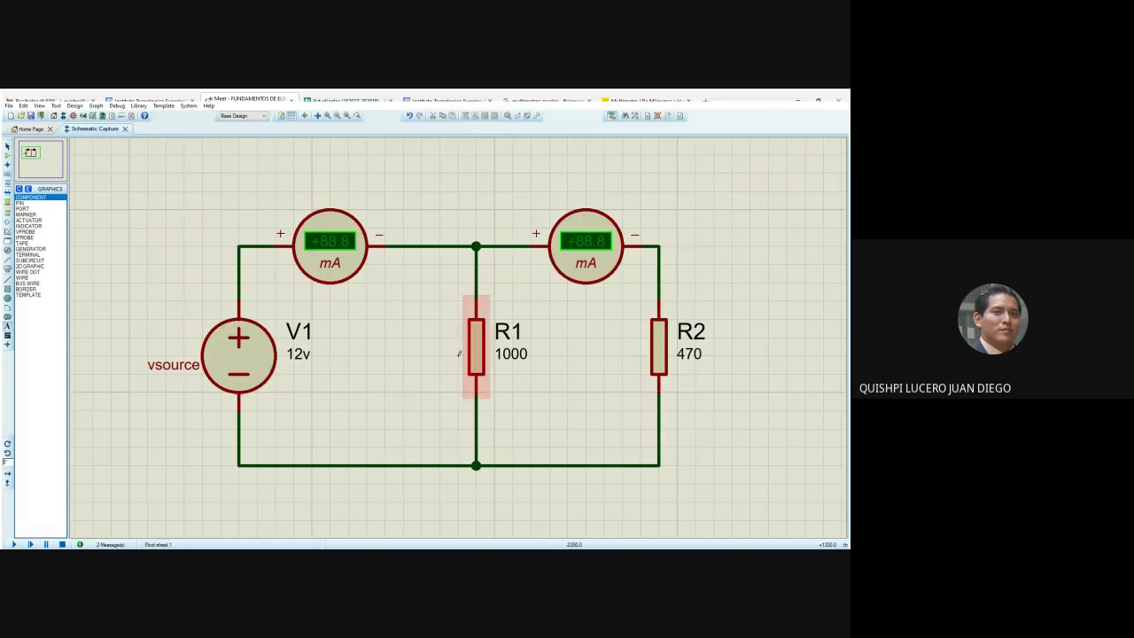
click(15, 544)
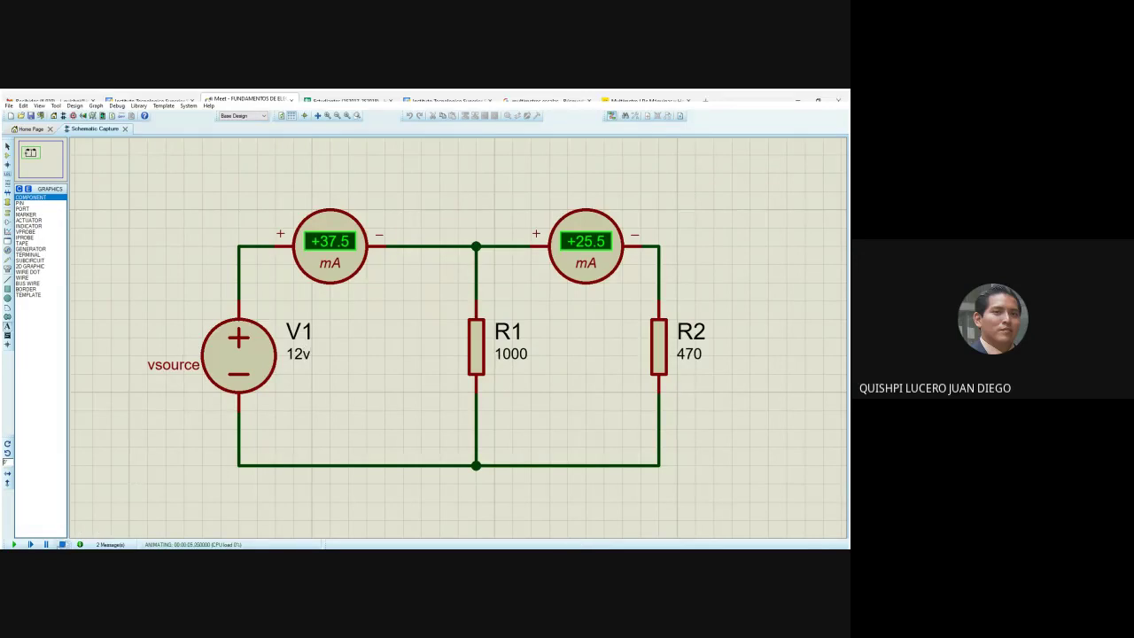
click(62, 544)
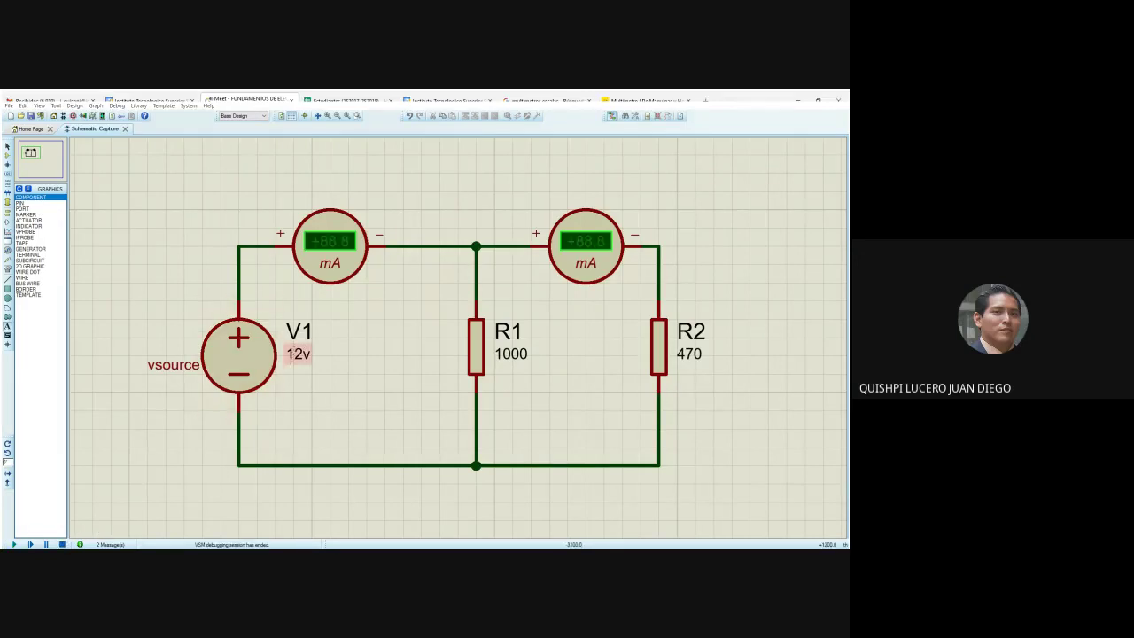
Set voltage source V1 to 5v and run the simulation to read both ammeters, stopping it when done.
click(8, 156)
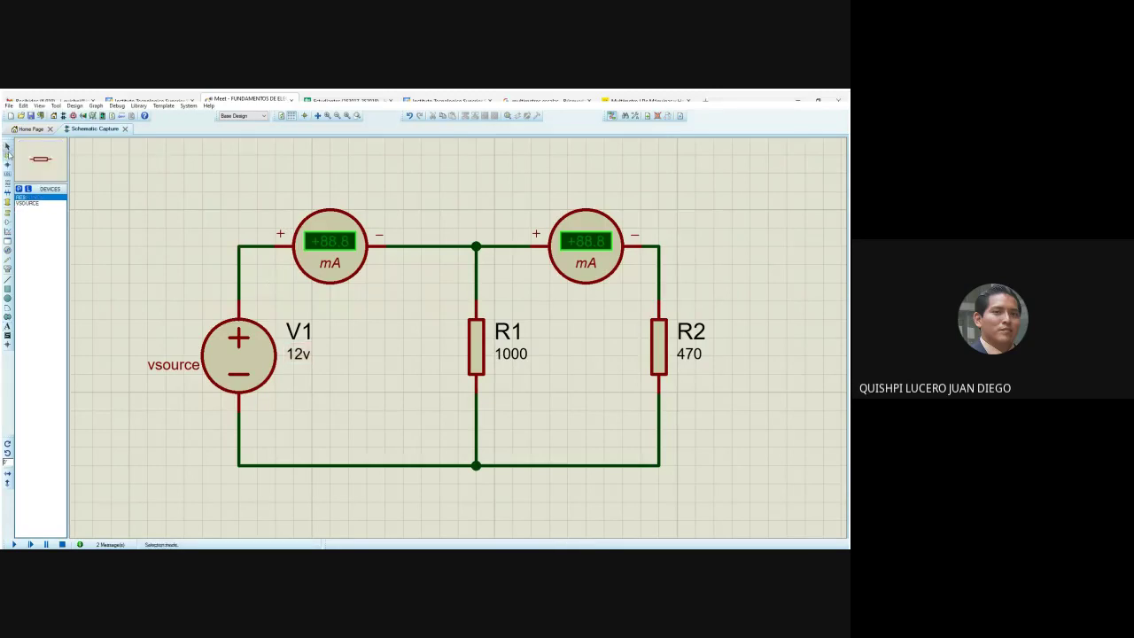
click(275, 339)
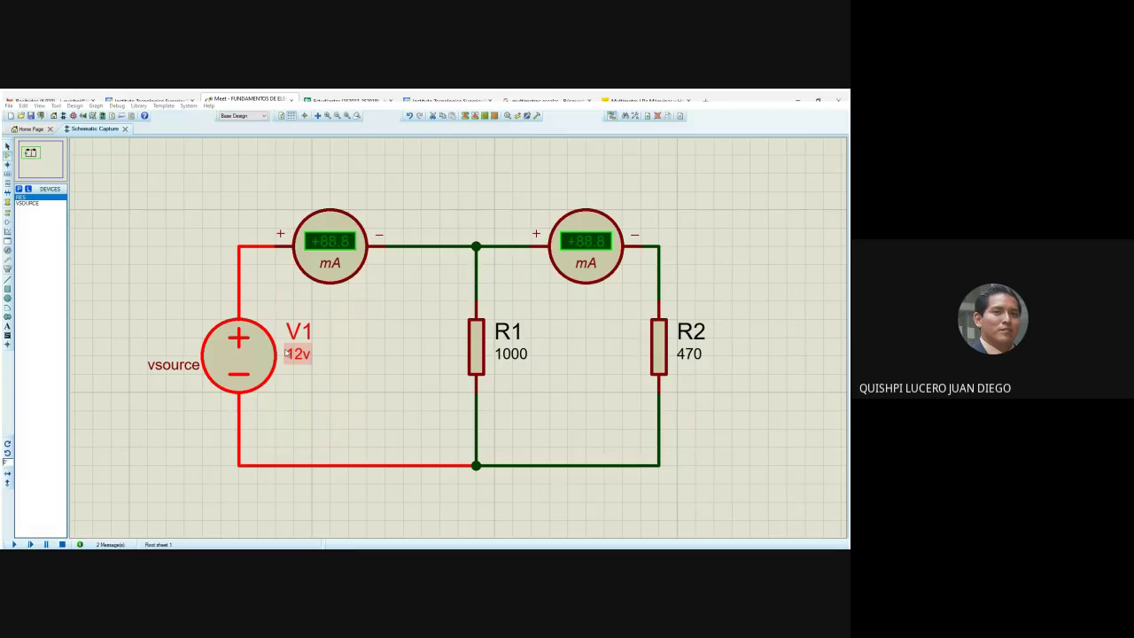
key(Return)
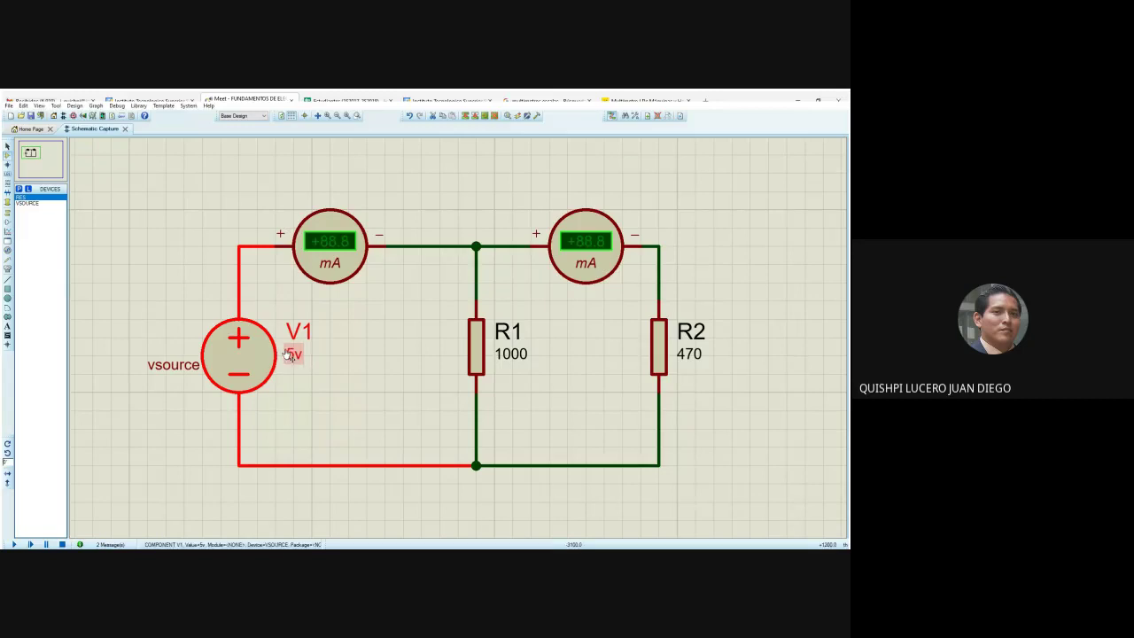
click(303, 381)
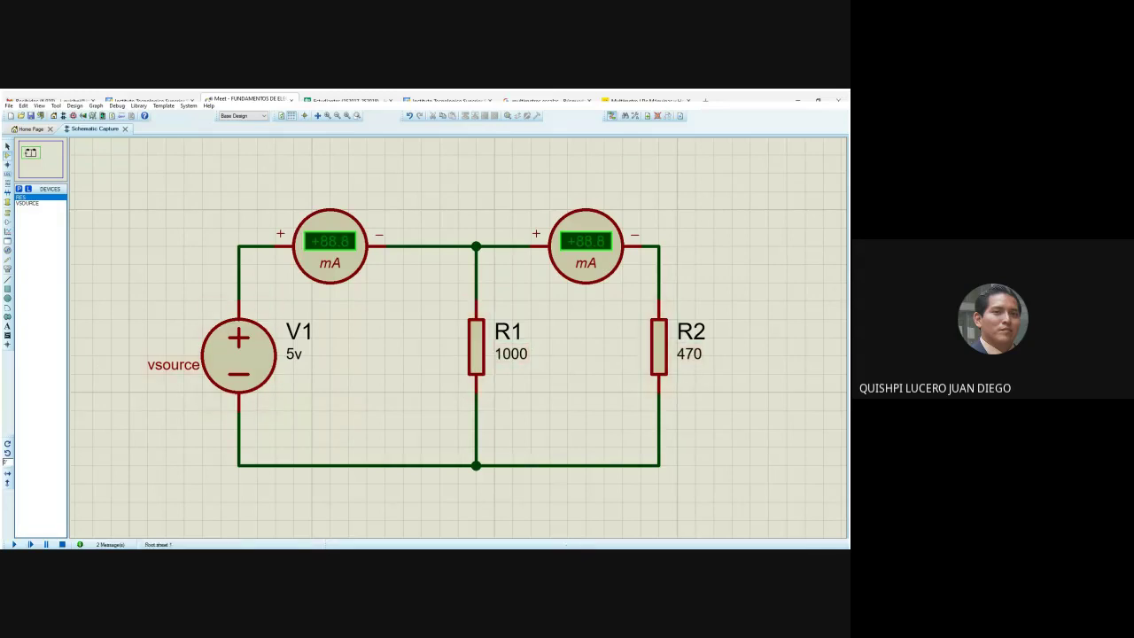
click(14, 544)
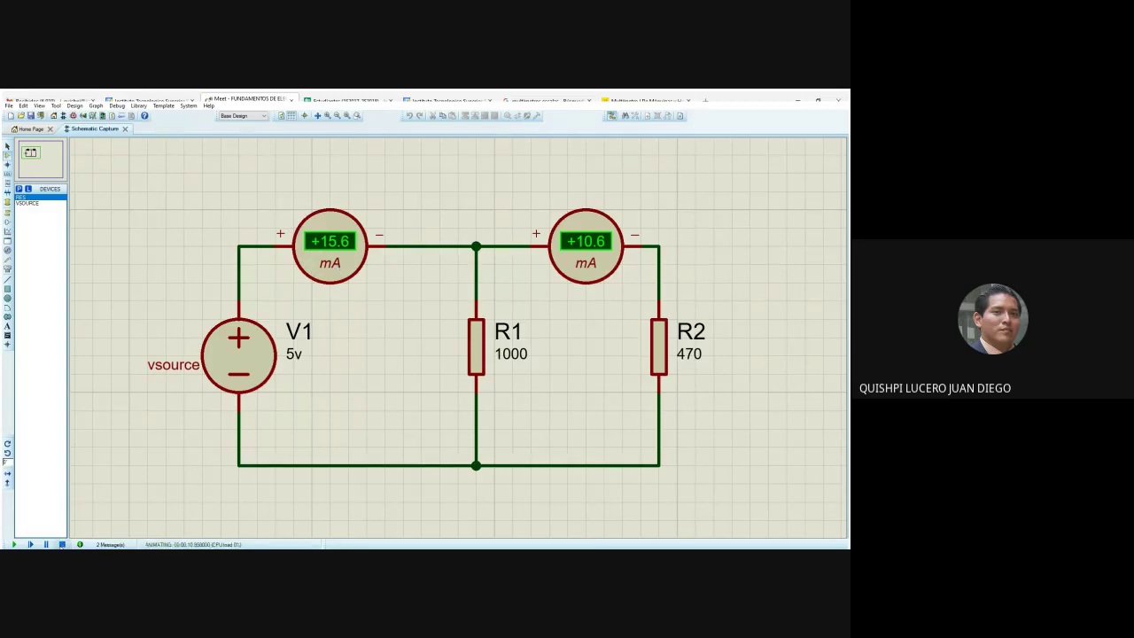
click(62, 544)
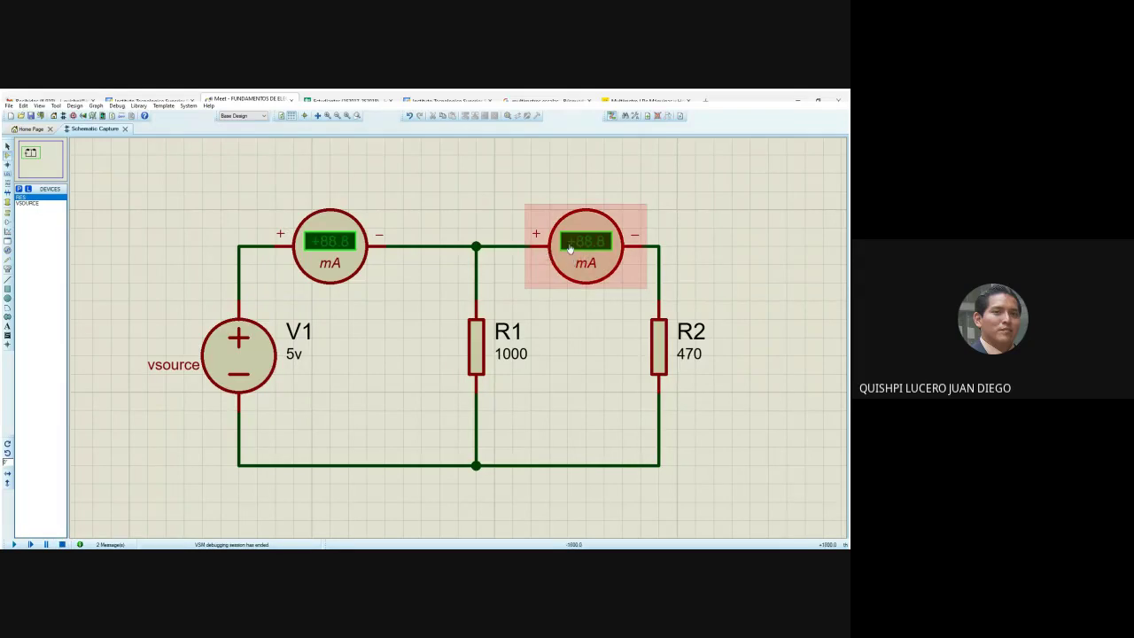
Move the second ammeter up and delete the wires joining the source ammeter, R1's upper end and the second ammeter's positive terminal.
click(547, 255)
drag(547, 255, 564, 201)
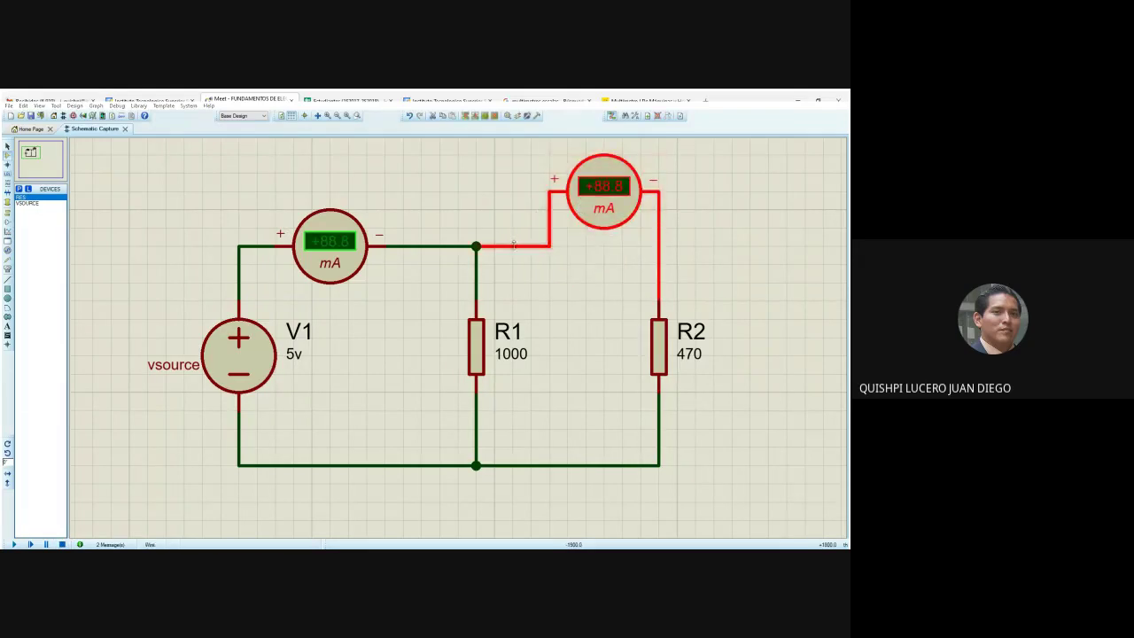
right_click(514, 246)
right_click(513, 246)
click(461, 245)
key(Delete)
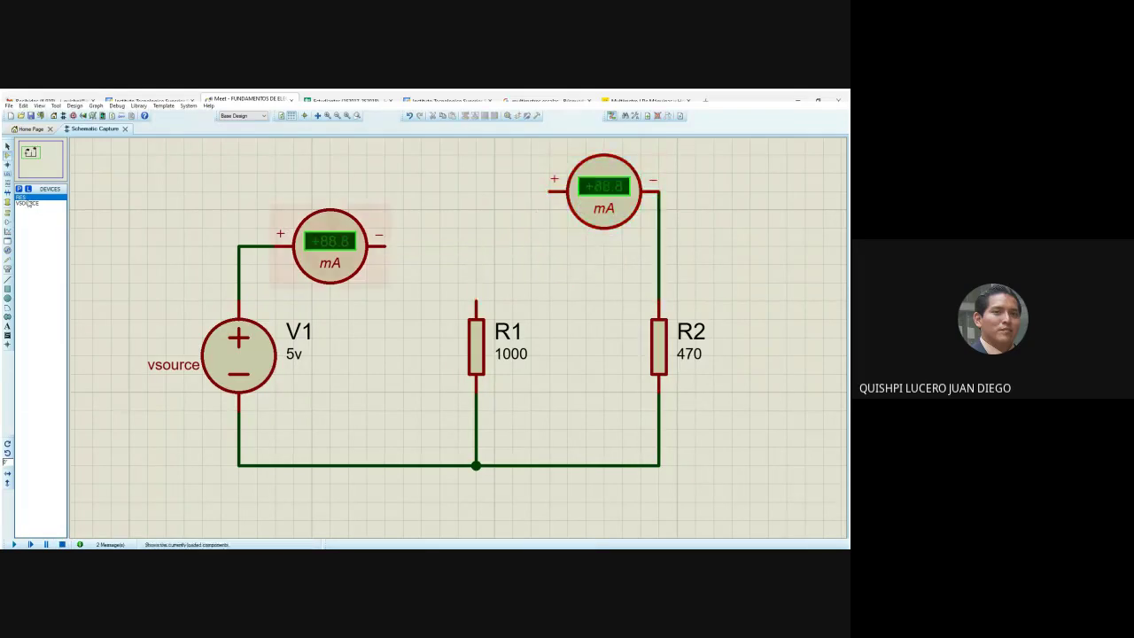
Place a DC ammeter directly above R1 and rotate it vertical, with its negative terminal facing R1.
click(300, 268)
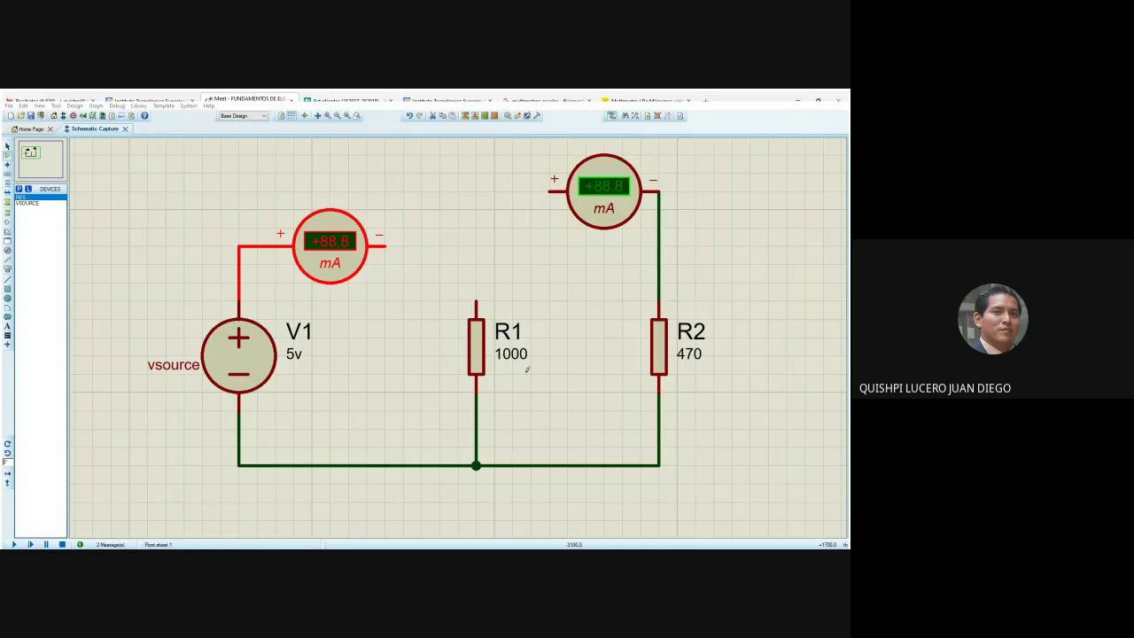
click(557, 279)
click(7, 269)
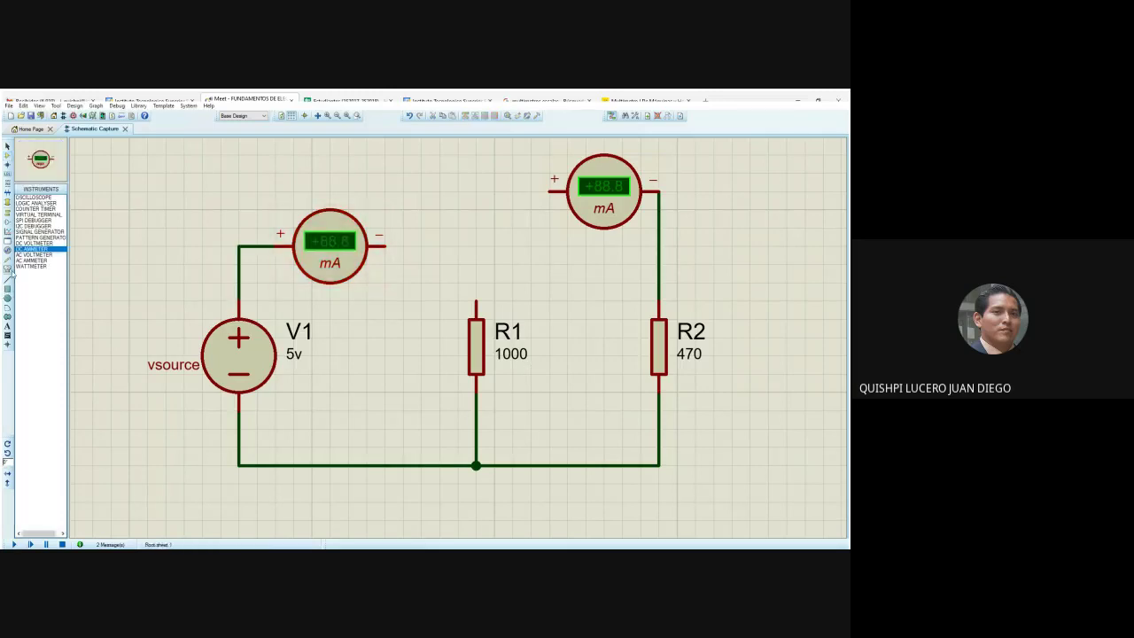
click(492, 265)
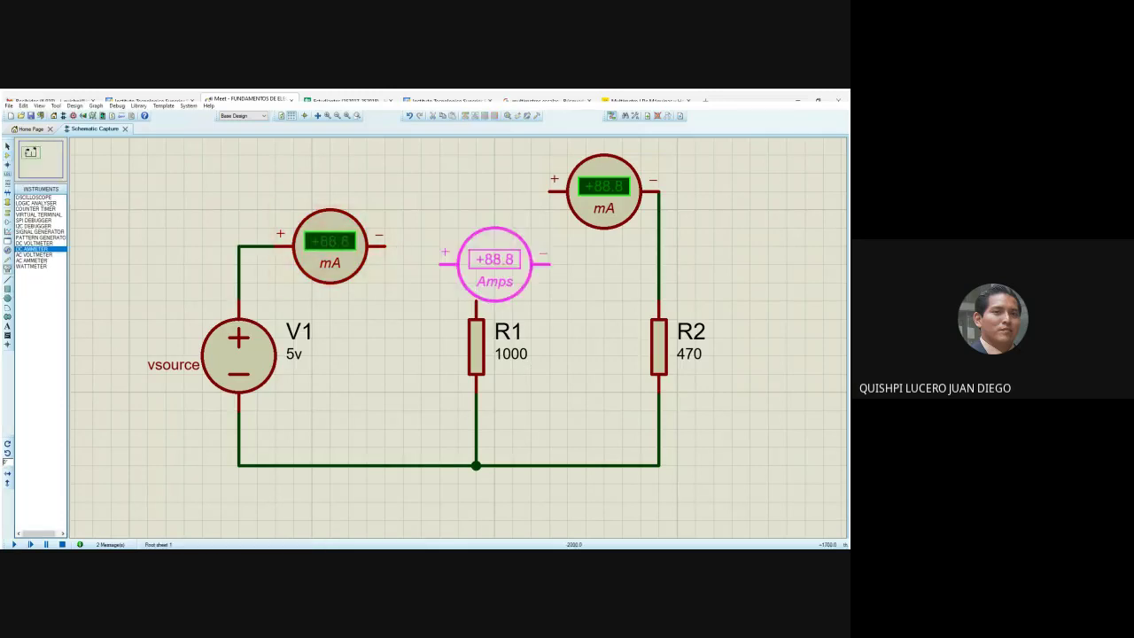
click(471, 236)
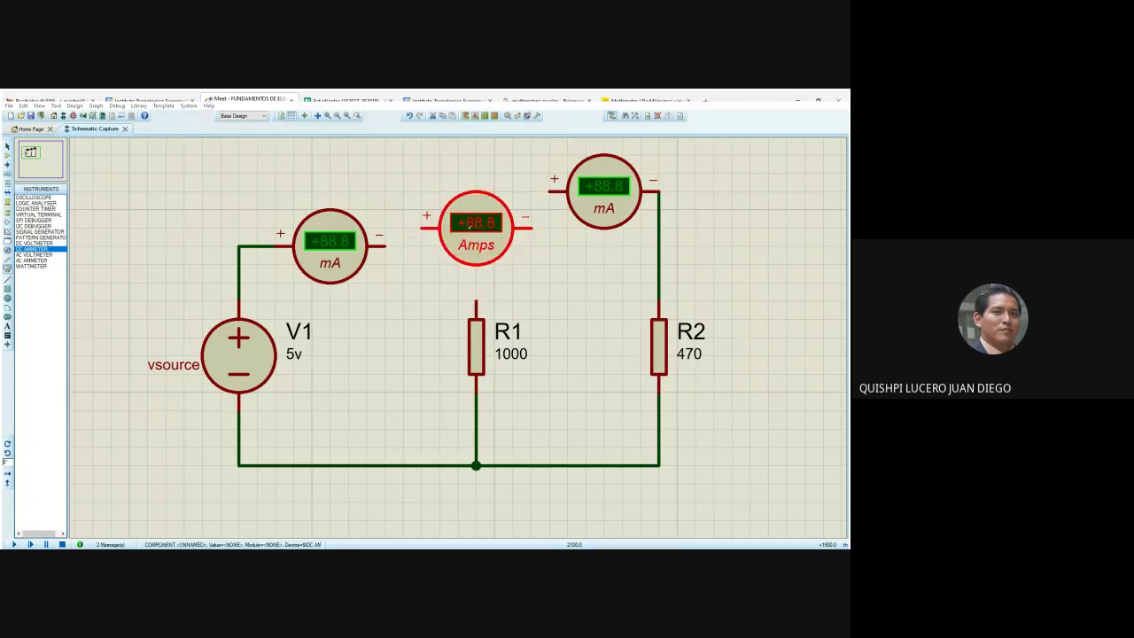
key(KP_Subtract)
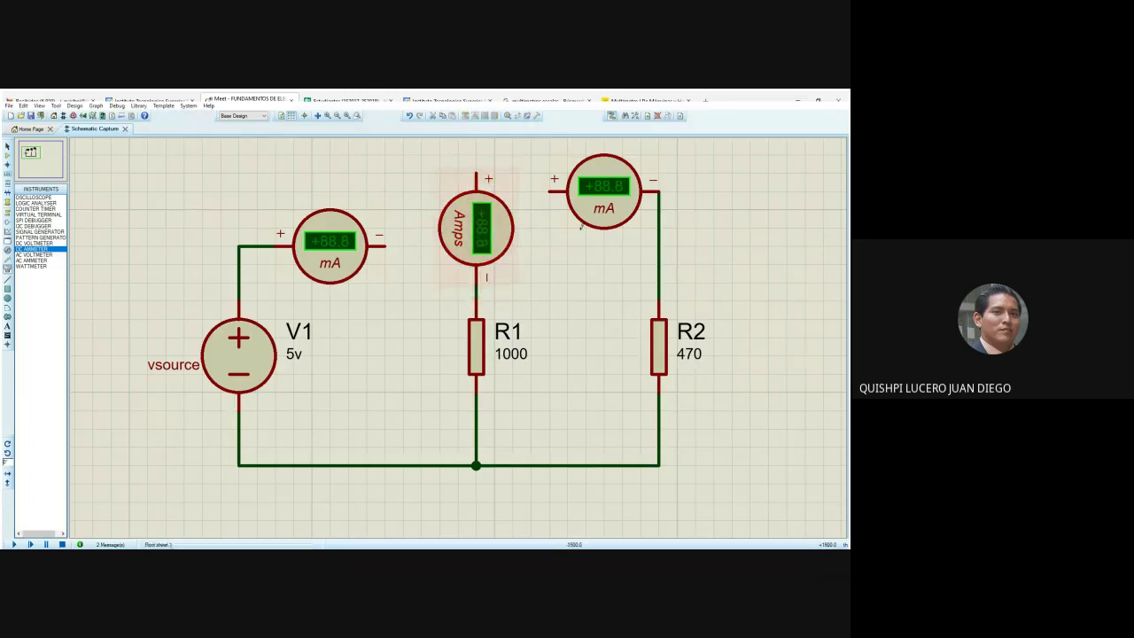
Rotate R2's ammeter vertical with its positive terminal up and align it directly above R2.
click(604, 204)
key(KP_Subtract)
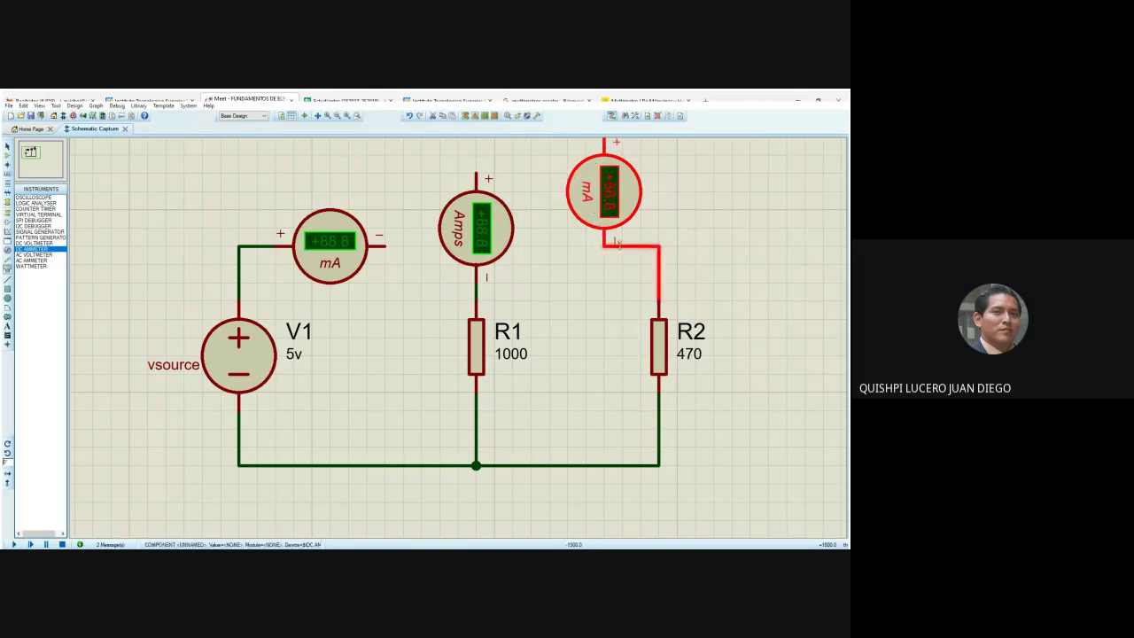
scroll(724, 493, down, 1)
drag(555, 239, 592, 253)
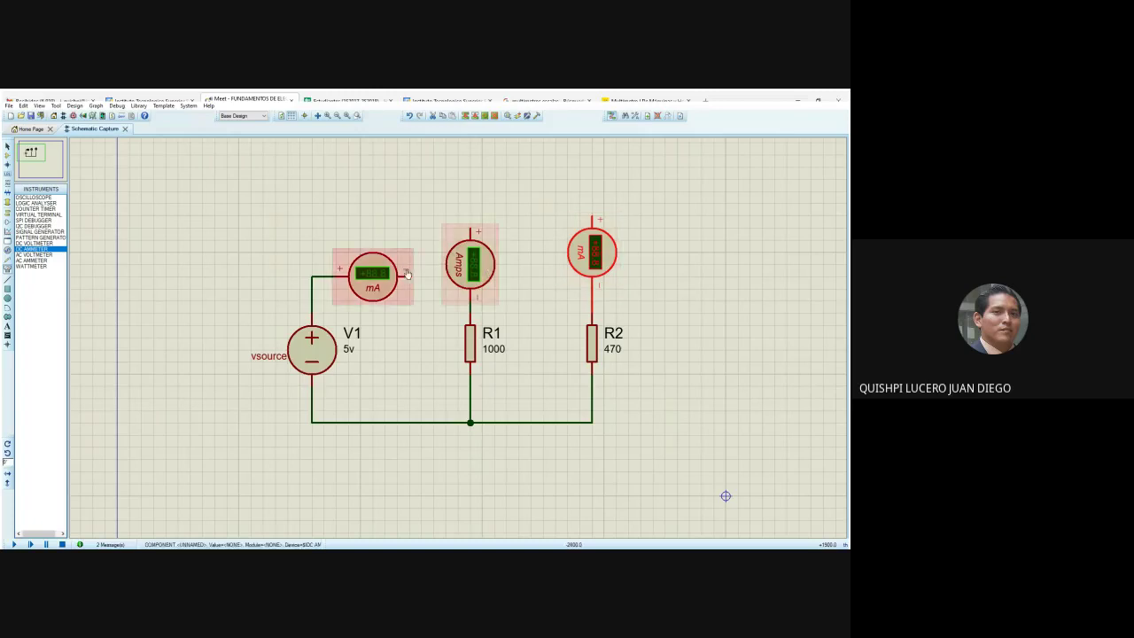
Move the source ammeter up so it sits level with the positive terminal of R2's ammeter.
click(366, 246)
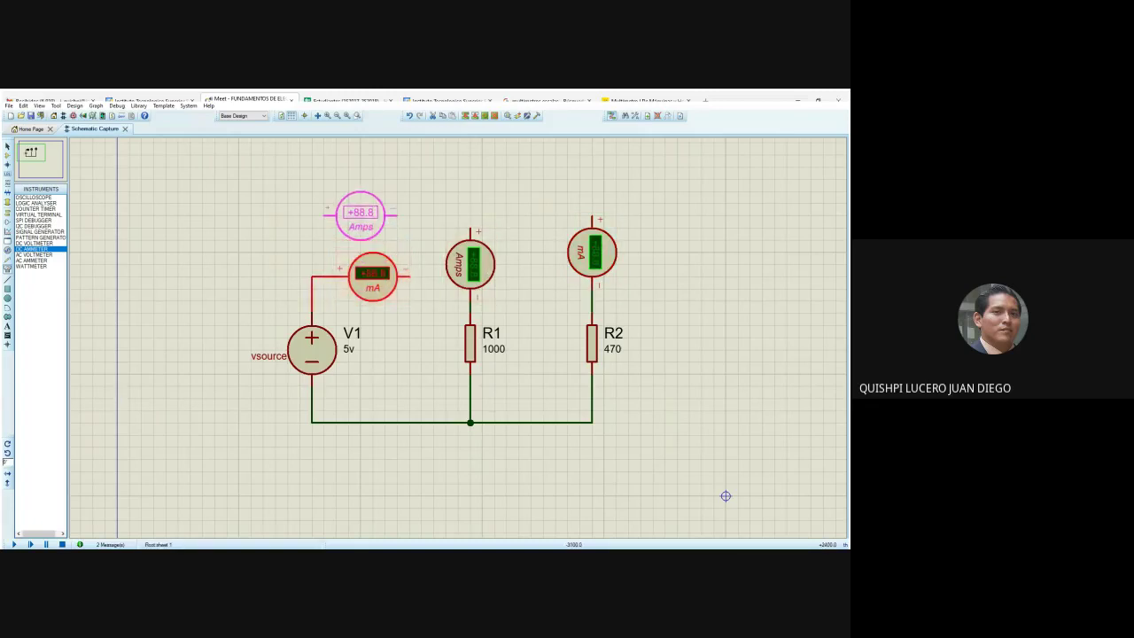
drag(373, 274, 361, 213)
click(411, 211)
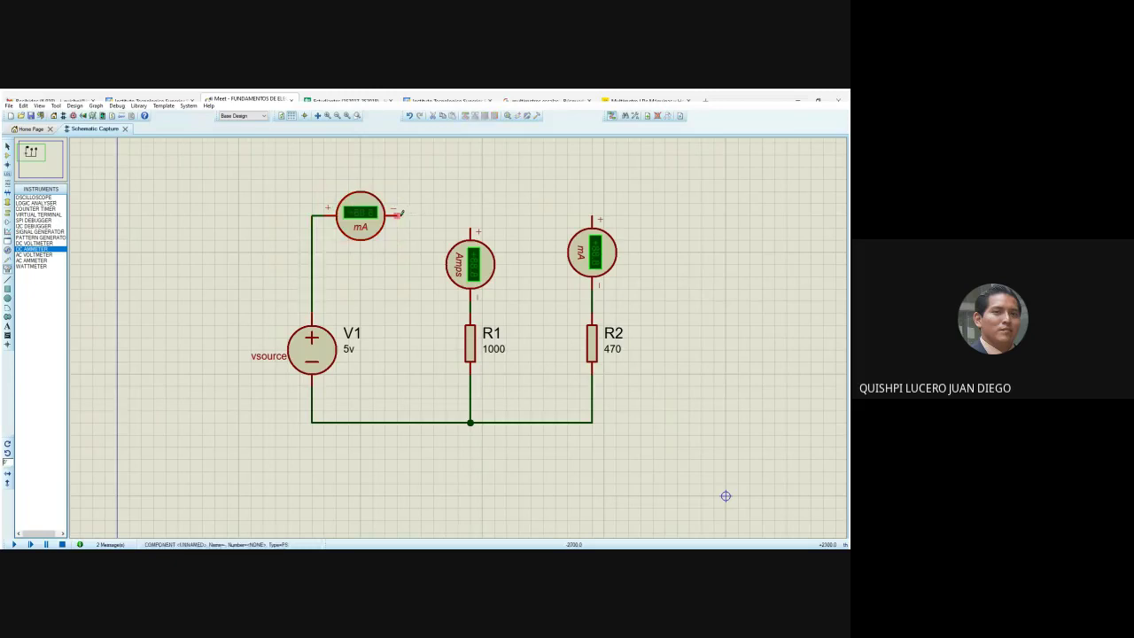
Wire the source ammeter's negative terminal to the positive terminals of R2's and R1's ammeters, and lower R2's ammeter level with R1's.
click(393, 213)
click(590, 216)
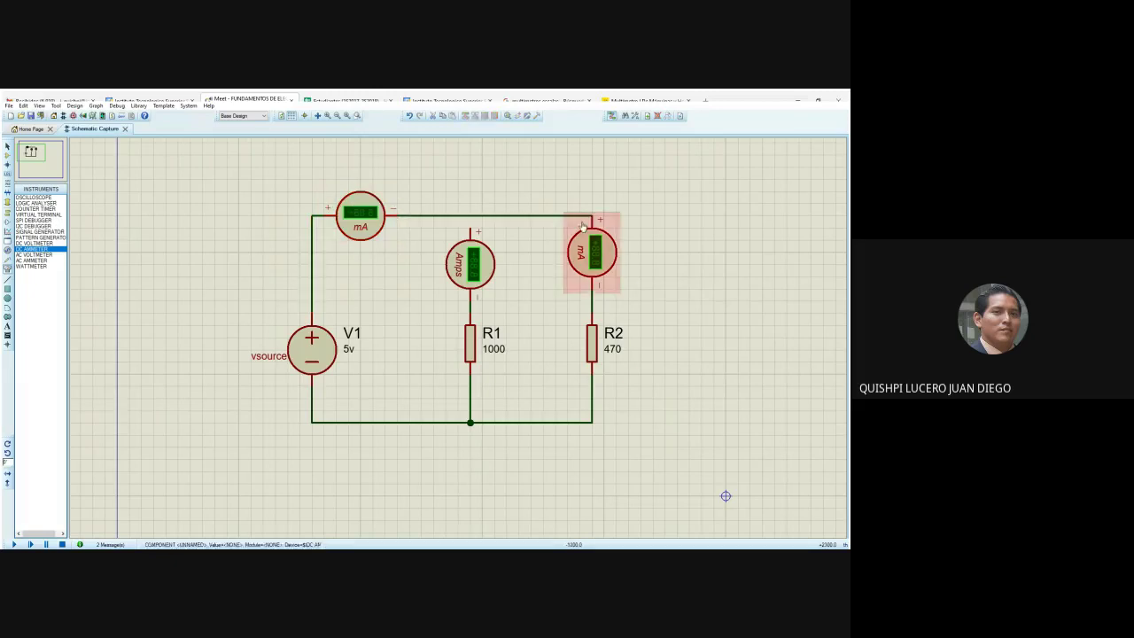
click(470, 227)
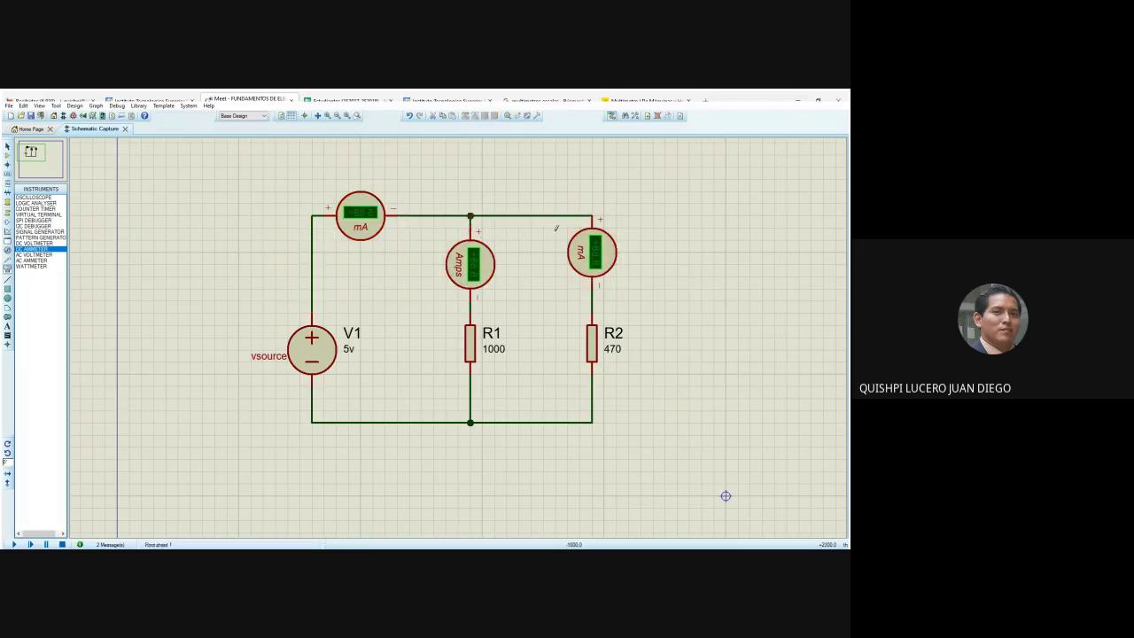
click(585, 257)
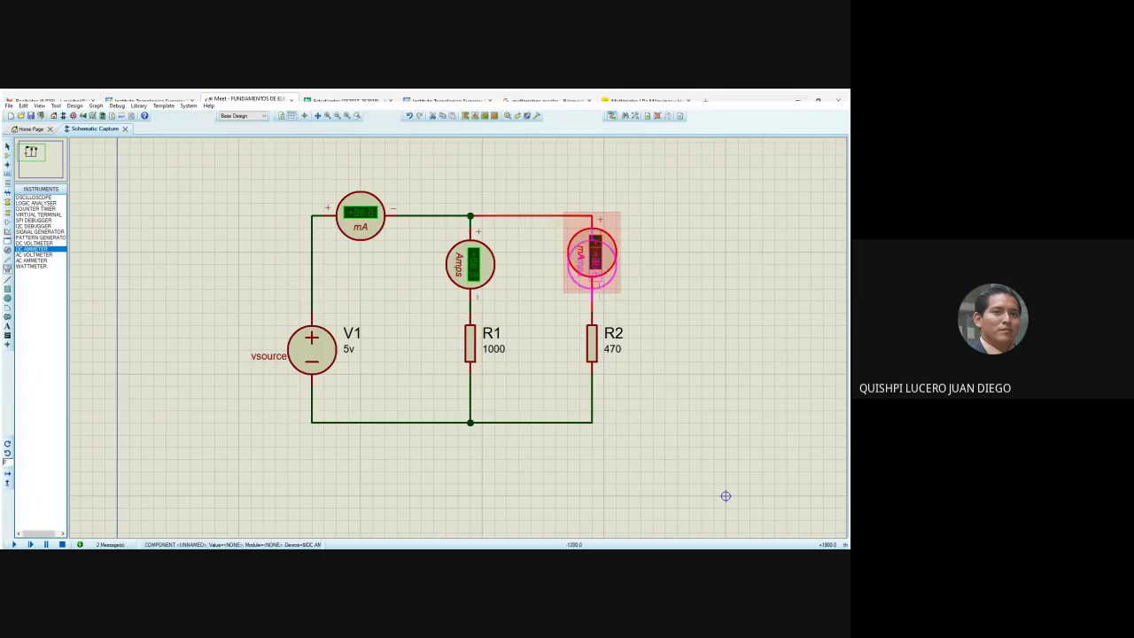
drag(582, 257, 582, 269)
Simulate the circuit, then set the range of R1's ammeter to milliamps and simulate again.
click(31, 544)
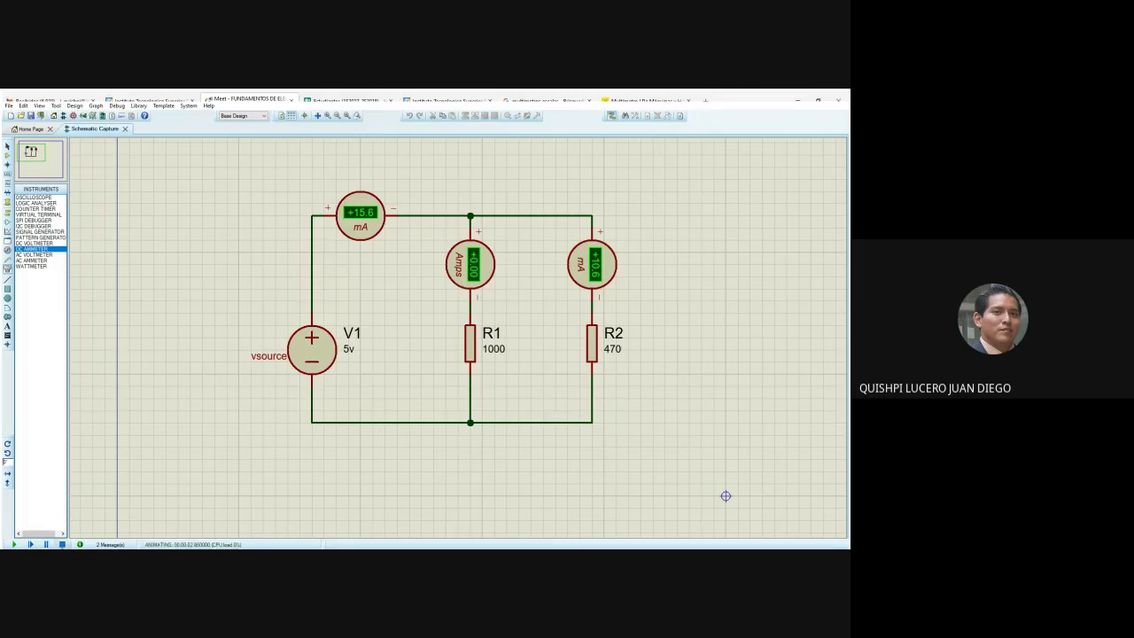
click(62, 544)
click(471, 275)
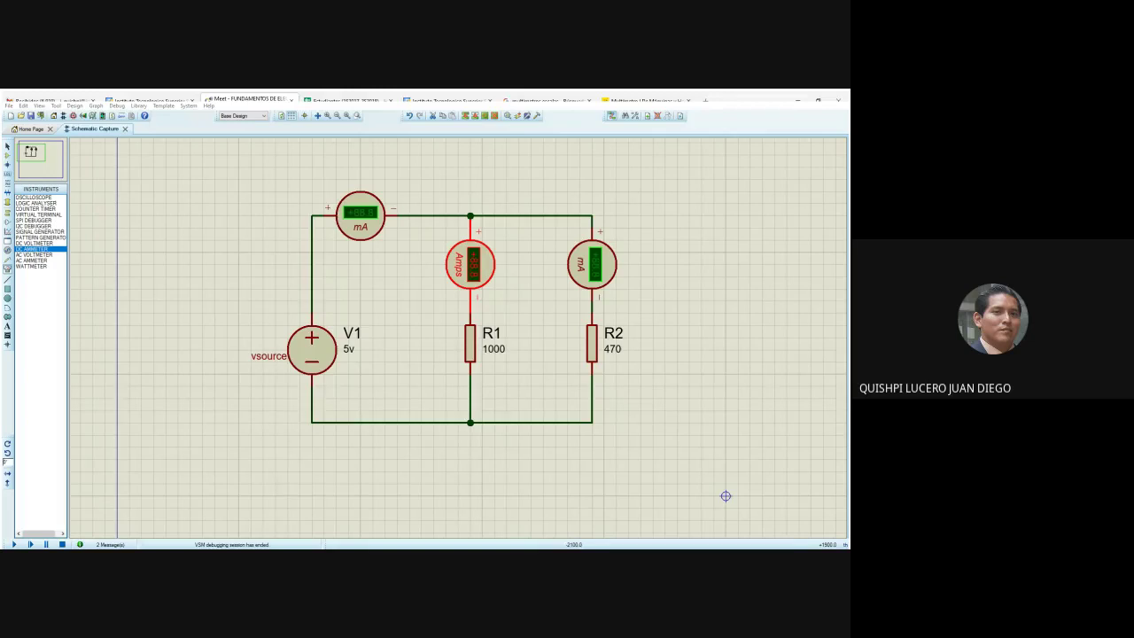
click(14, 544)
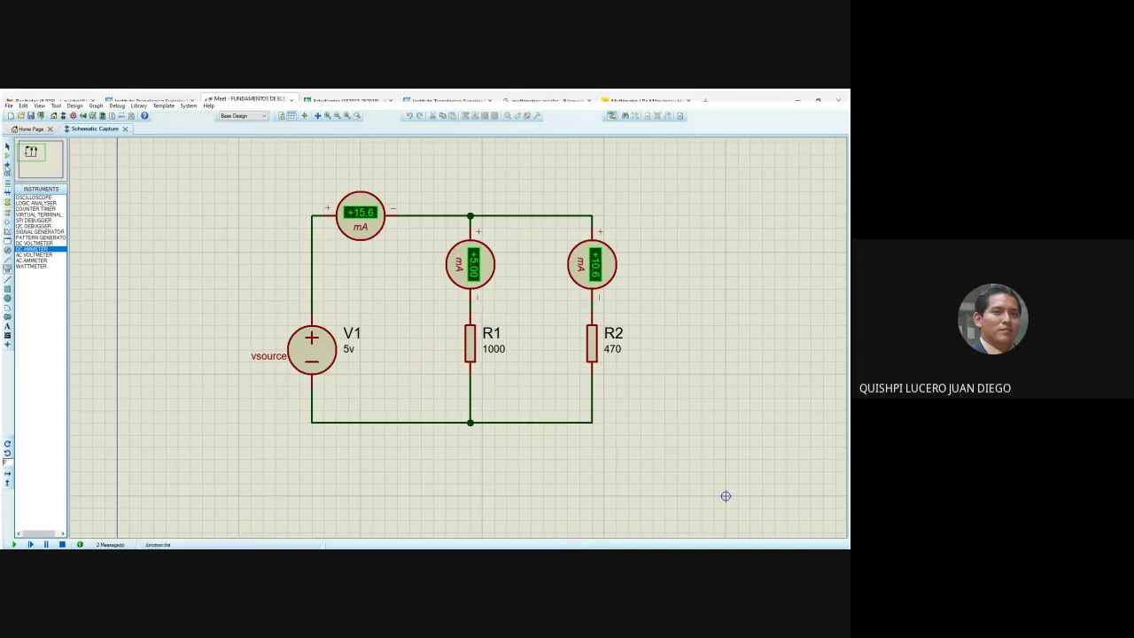
Stop the simulation, then place a vertical third resistor beside R2 with a value of 560.
click(7, 155)
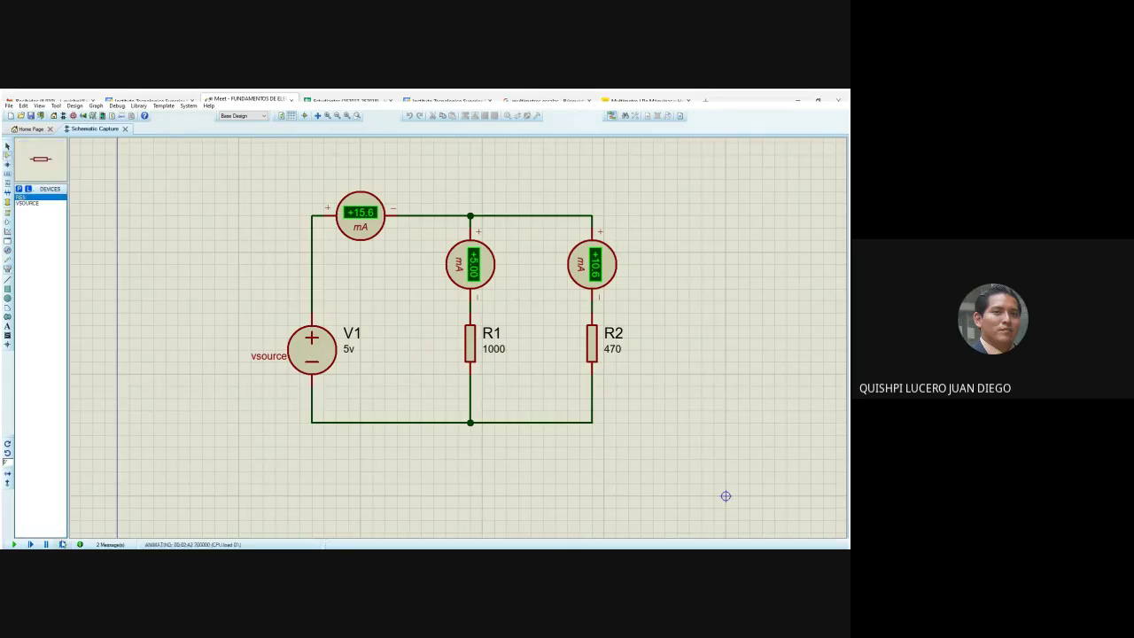
key(shift+Pause)
click(685, 347)
click(696, 350)
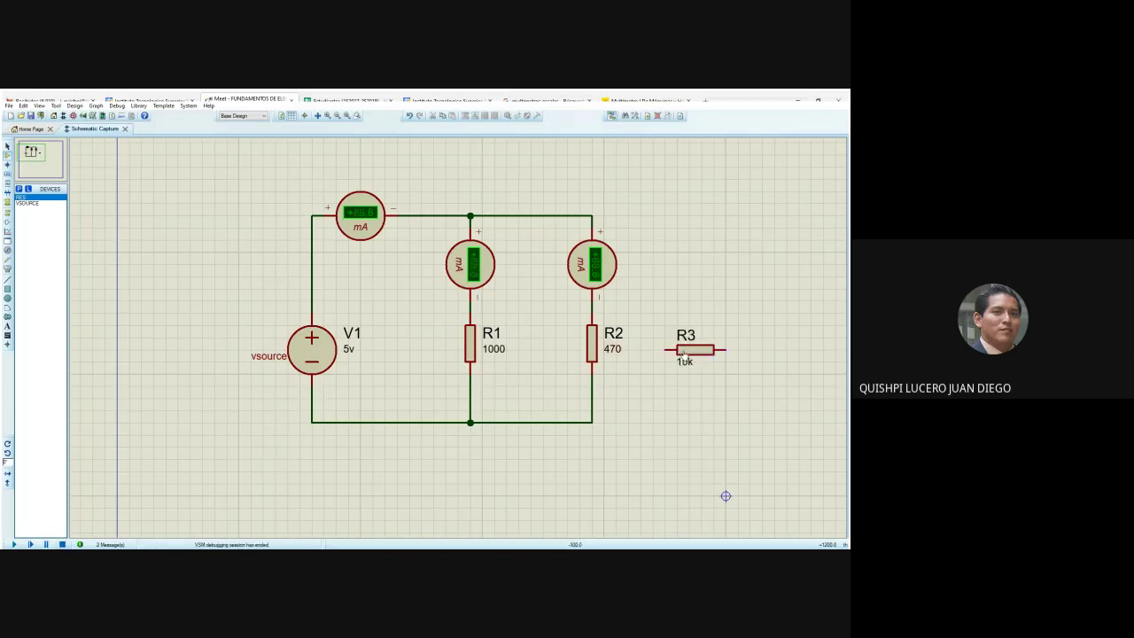
key(KP_Add)
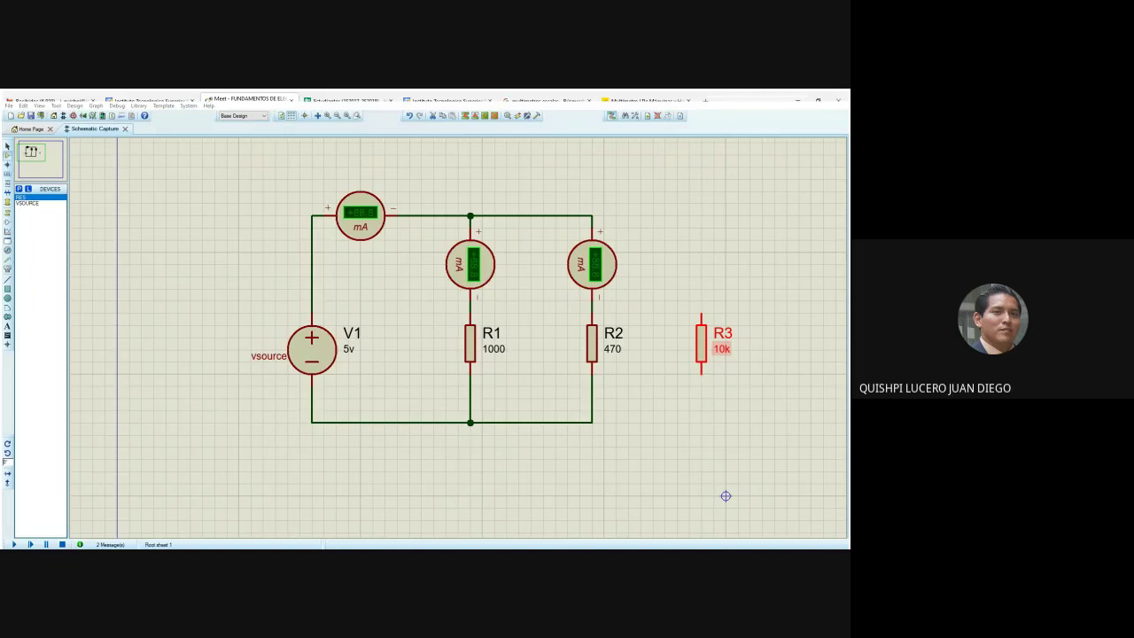
key(Return)
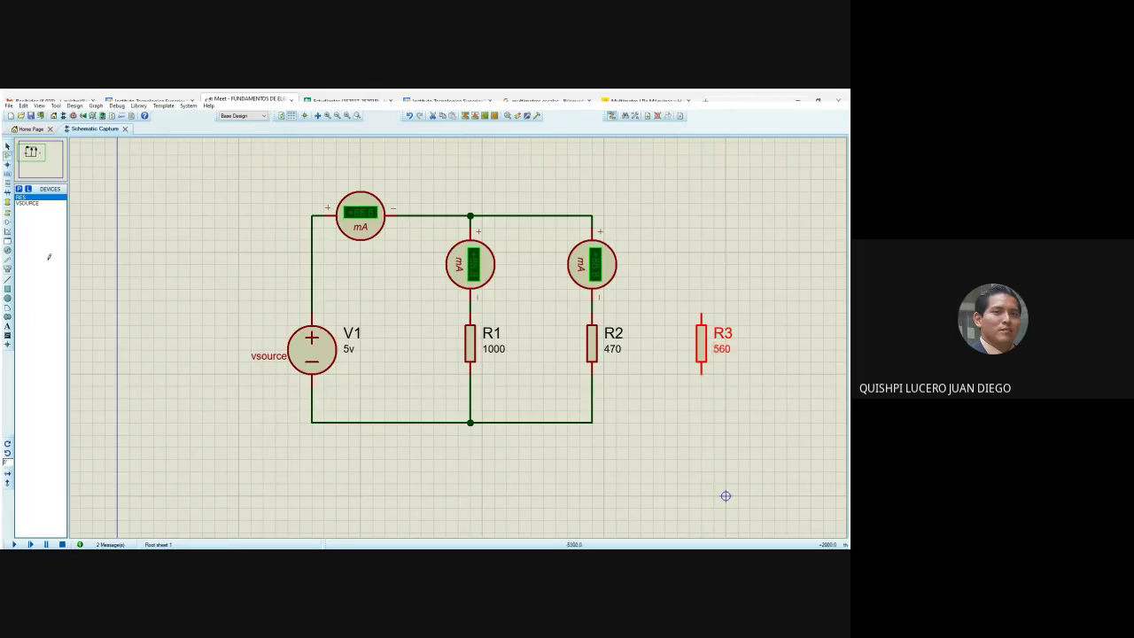
Place a vertical DC ammeter level with the other branch ammeters and align R3 directly beneath its negative terminal.
click(7, 270)
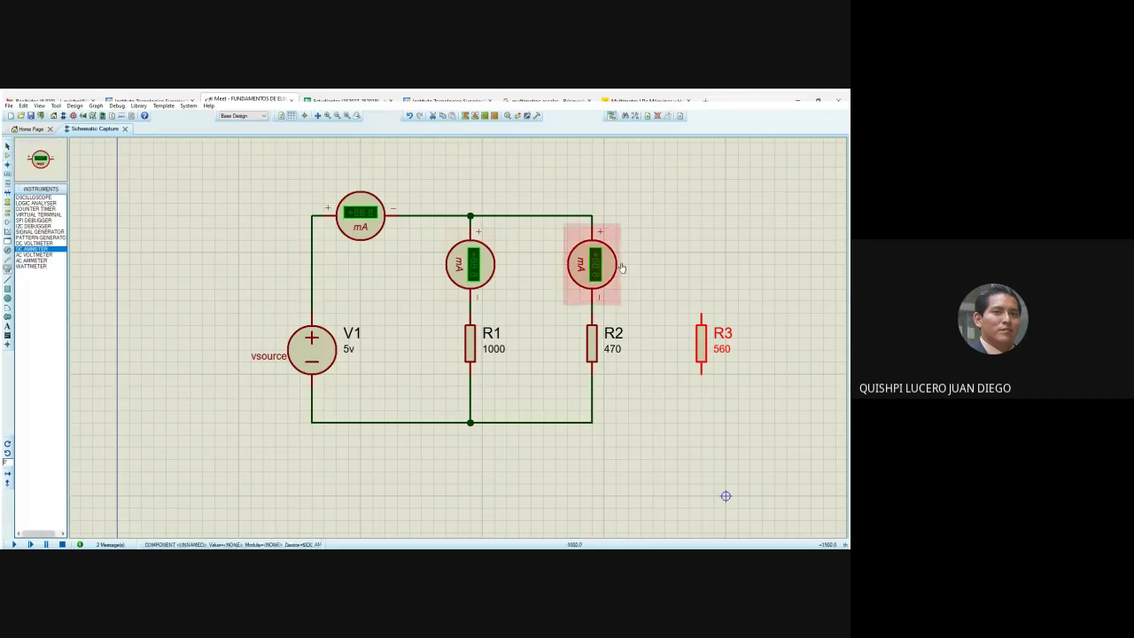
click(688, 272)
click(690, 262)
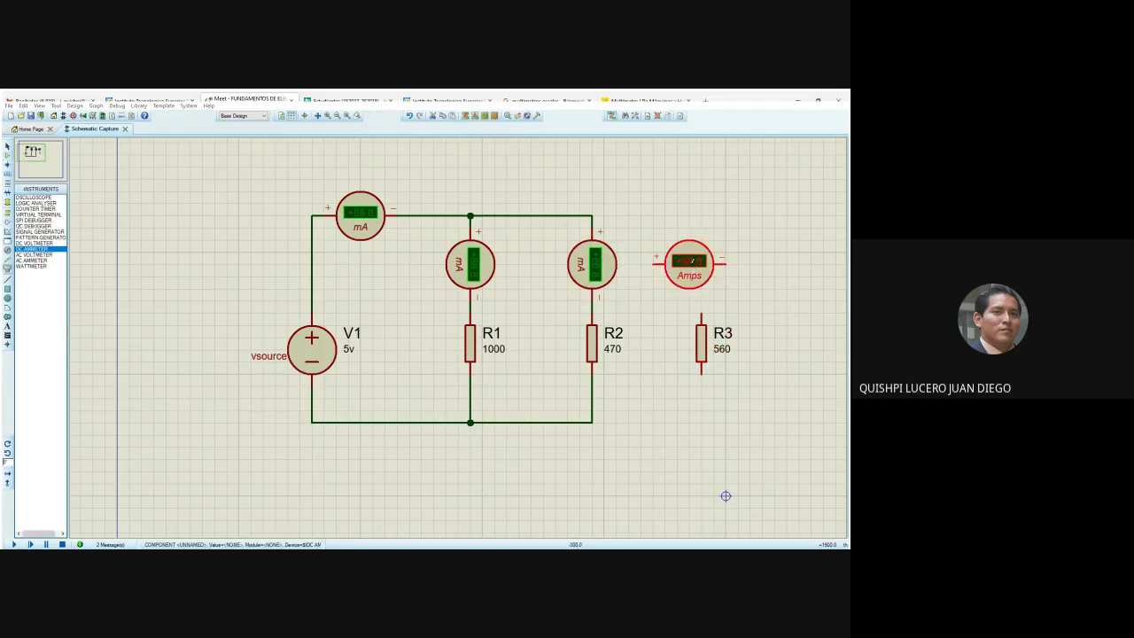
key(KP_Subtract)
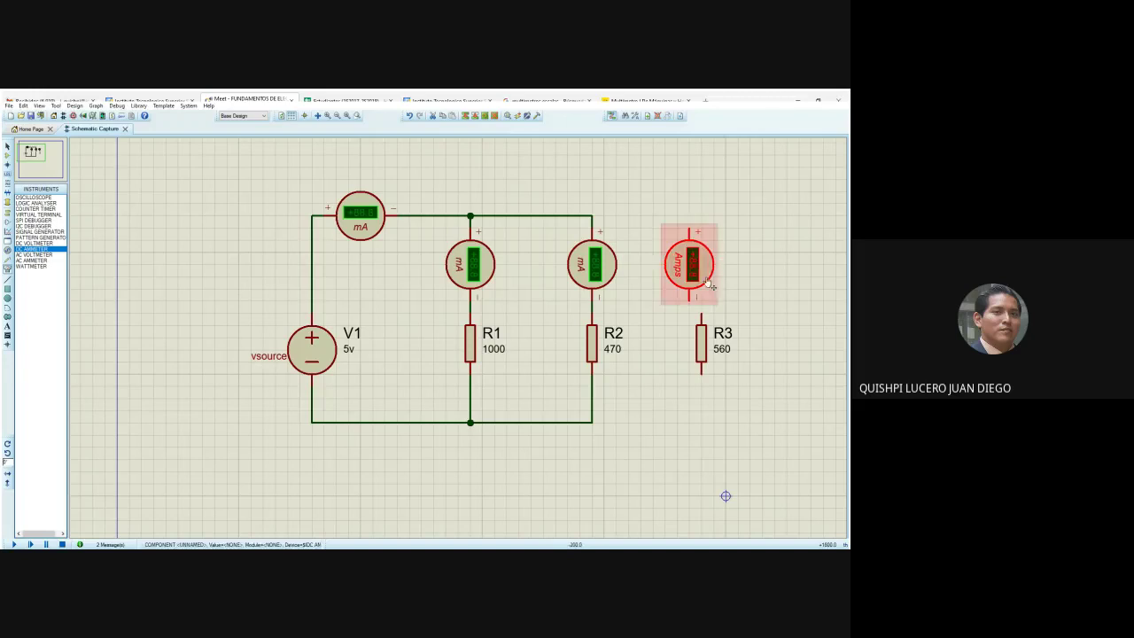
drag(719, 337, 696, 338)
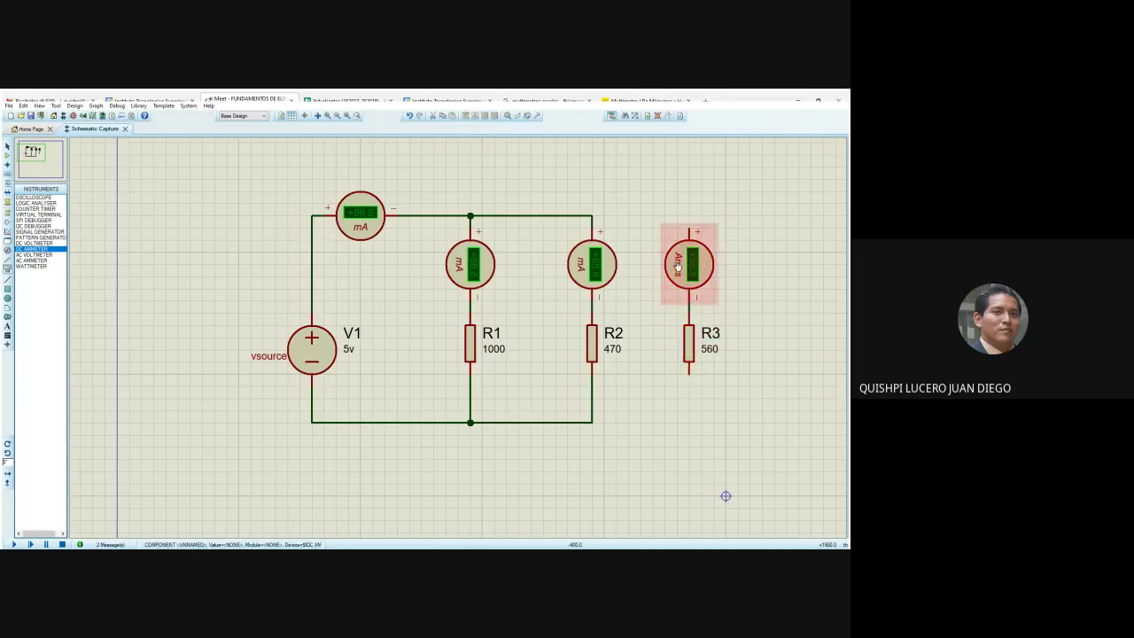
Wire the positive terminal of R3's ammeter to the upper node at R2's ammeter, and R3's lower end to the return line below R2.
click(689, 227)
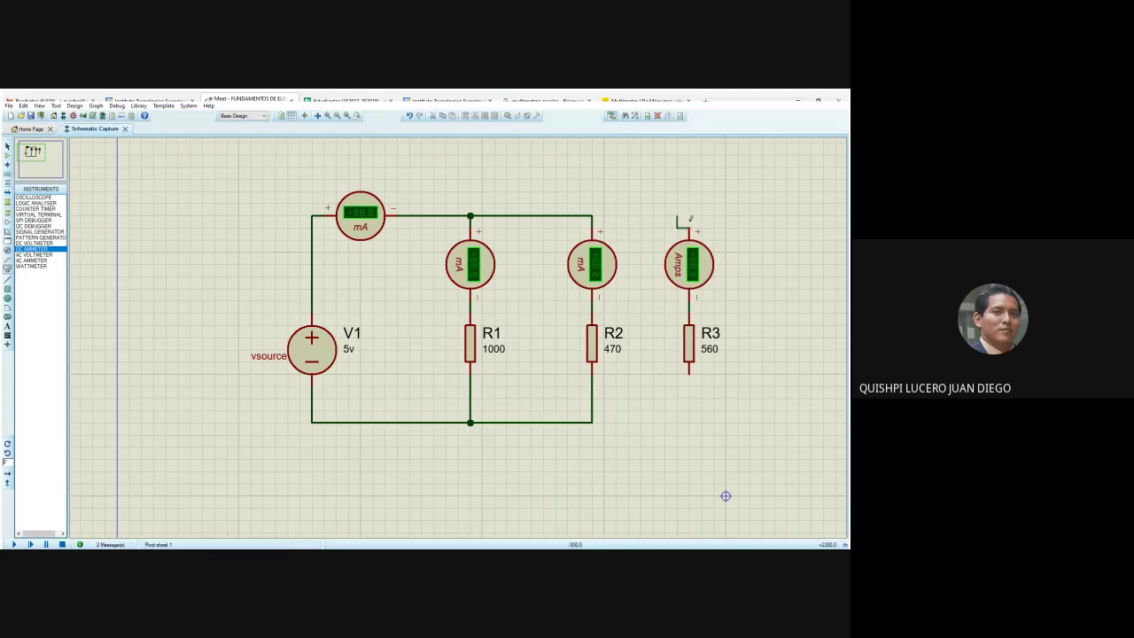
click(592, 215)
click(689, 373)
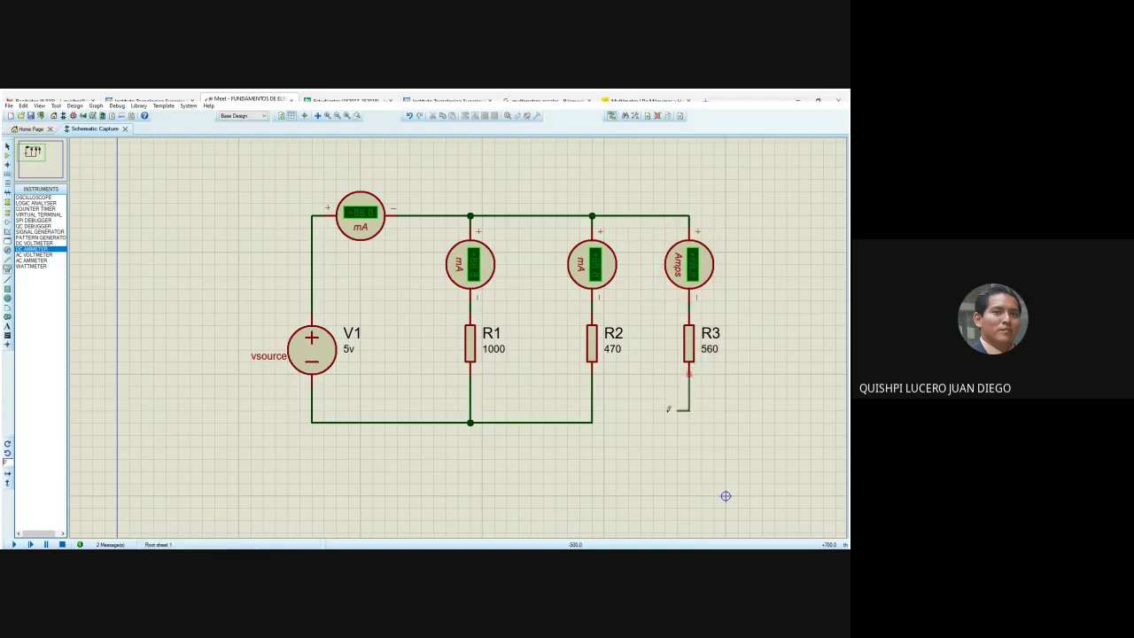
click(591, 423)
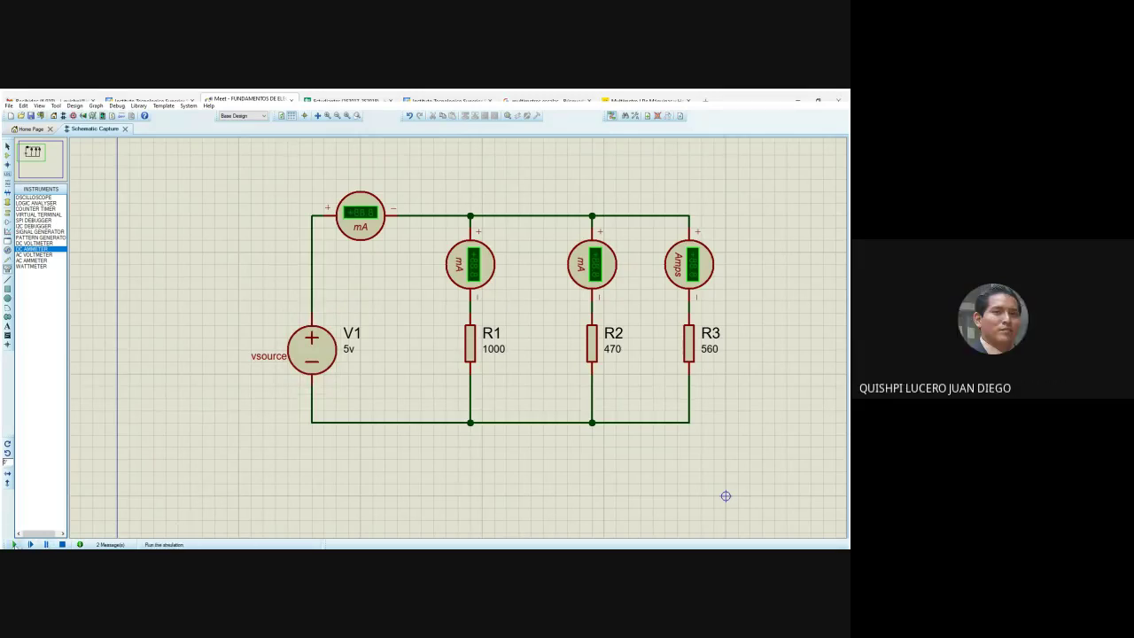
Simulate the three-branch circuit, then set V1 to 110v, simulate again and stop.
click(13, 544)
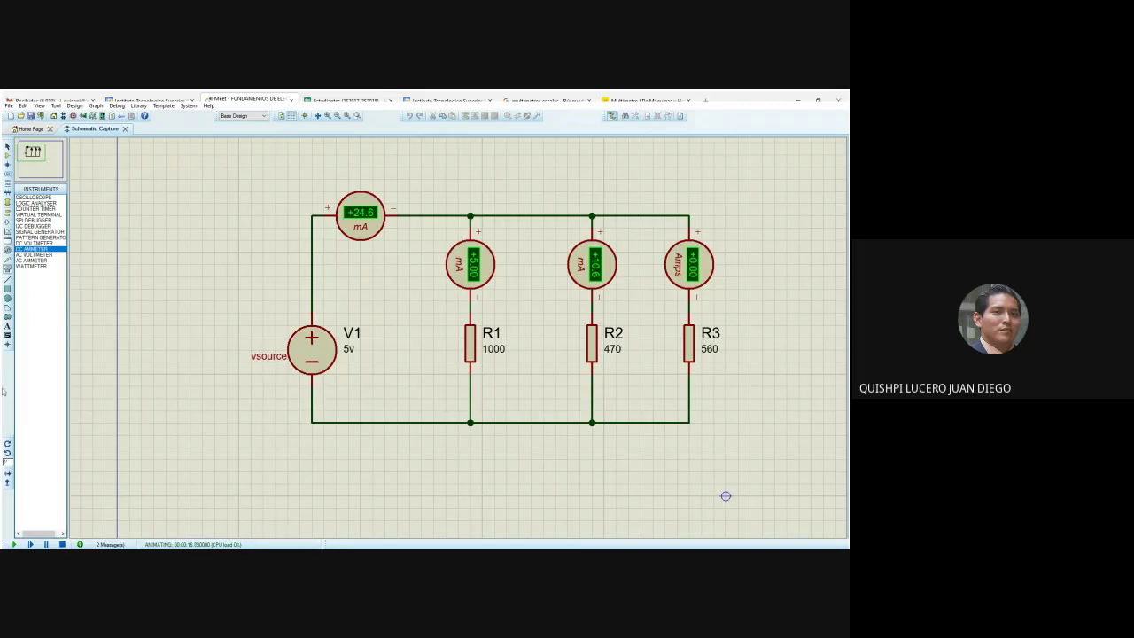
click(63, 544)
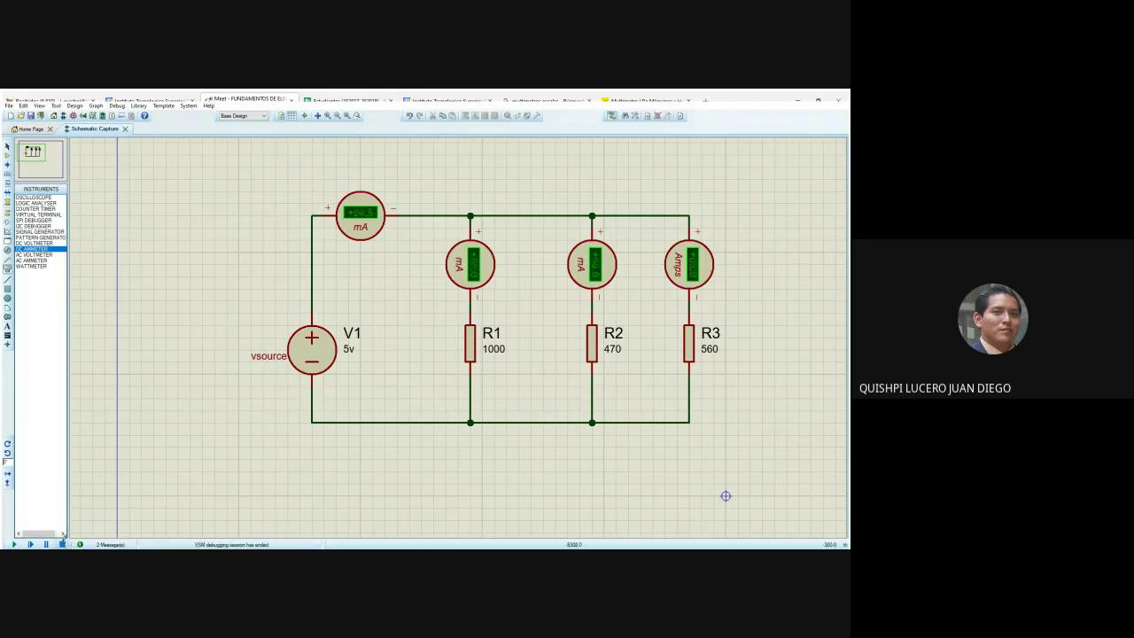
click(361, 347)
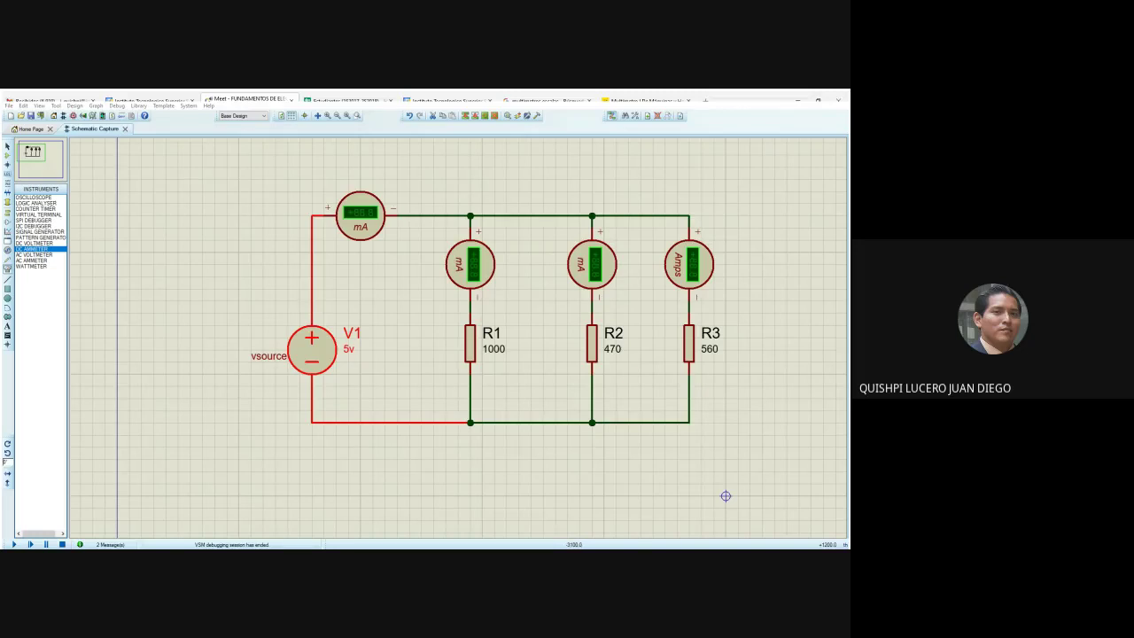
key(Return)
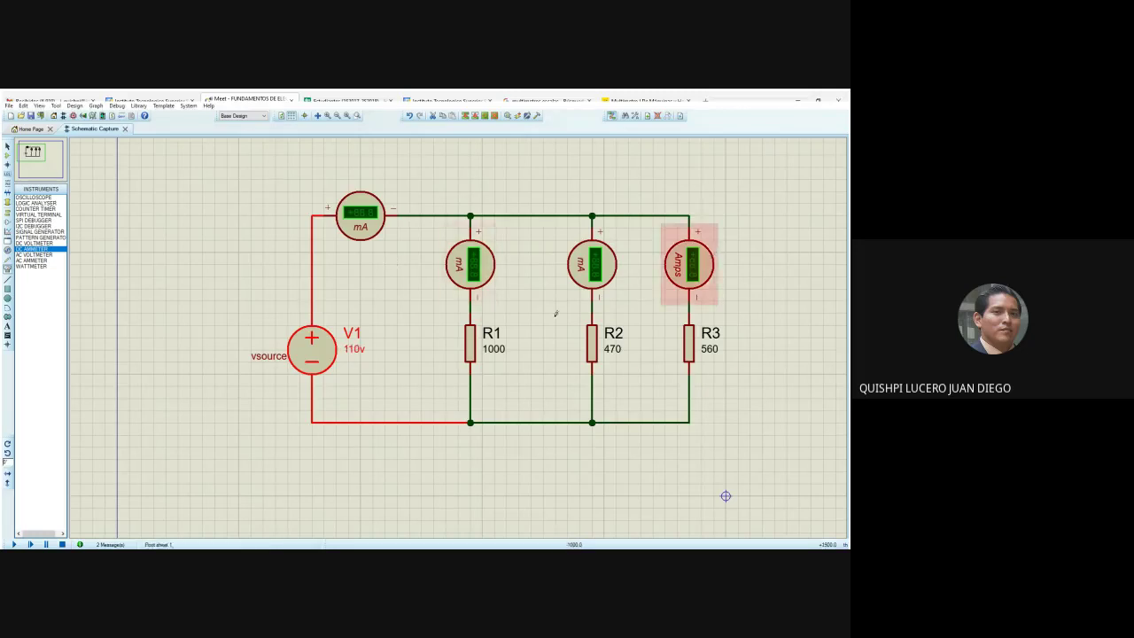
click(18, 544)
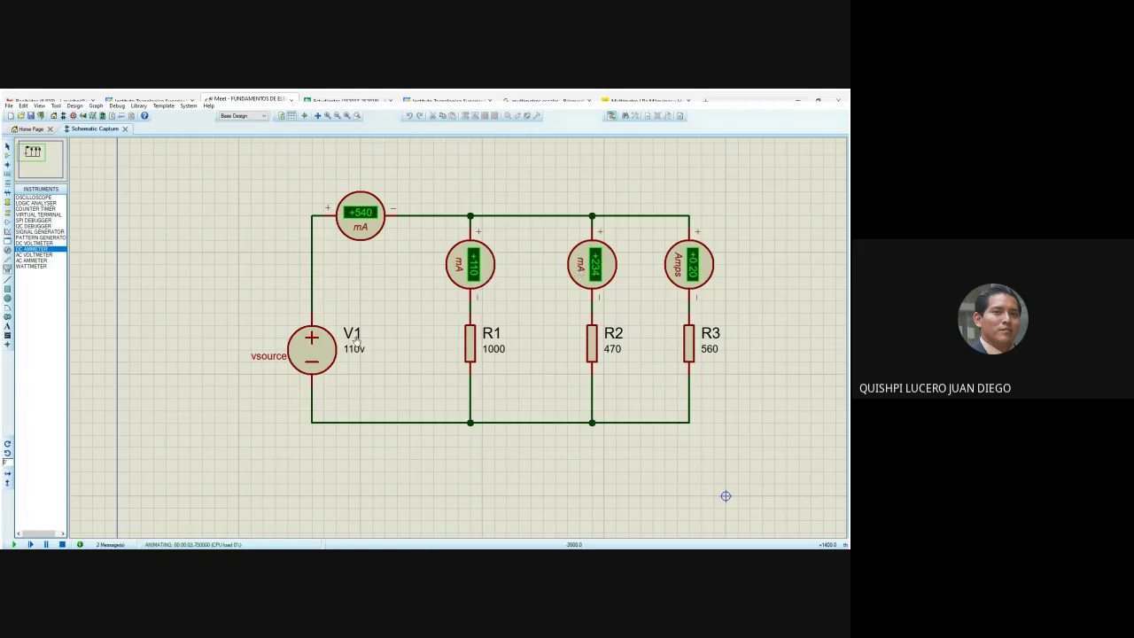
key(shift+Pause)
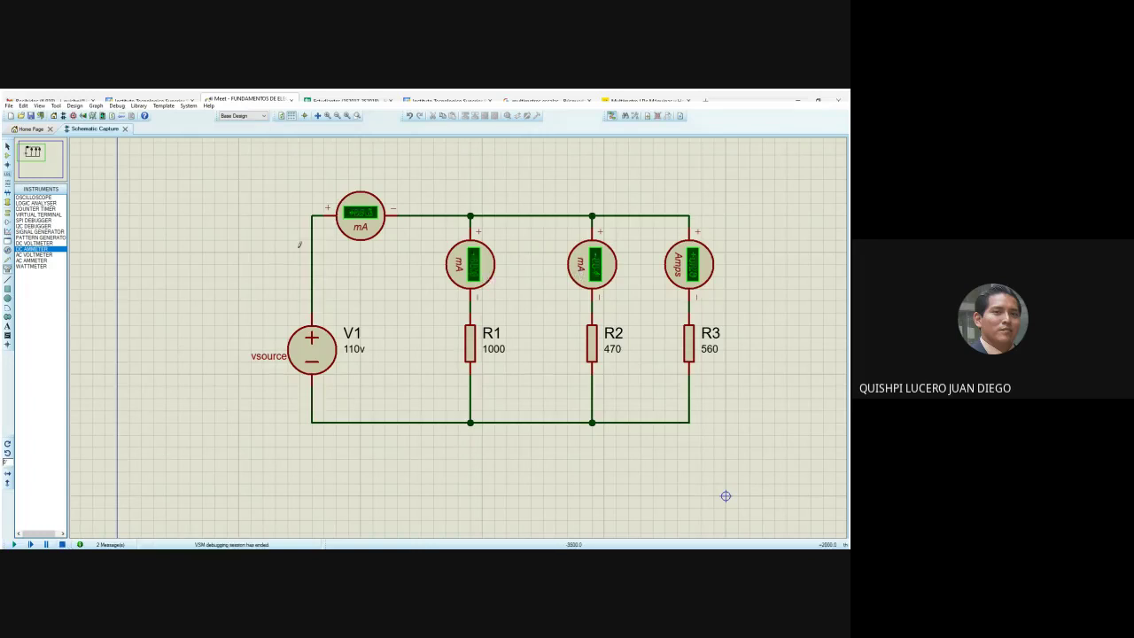
Set the source ammeter and the R1 and R2 branch ammeters to the Amps range, then run and stop the simulation.
click(372, 225)
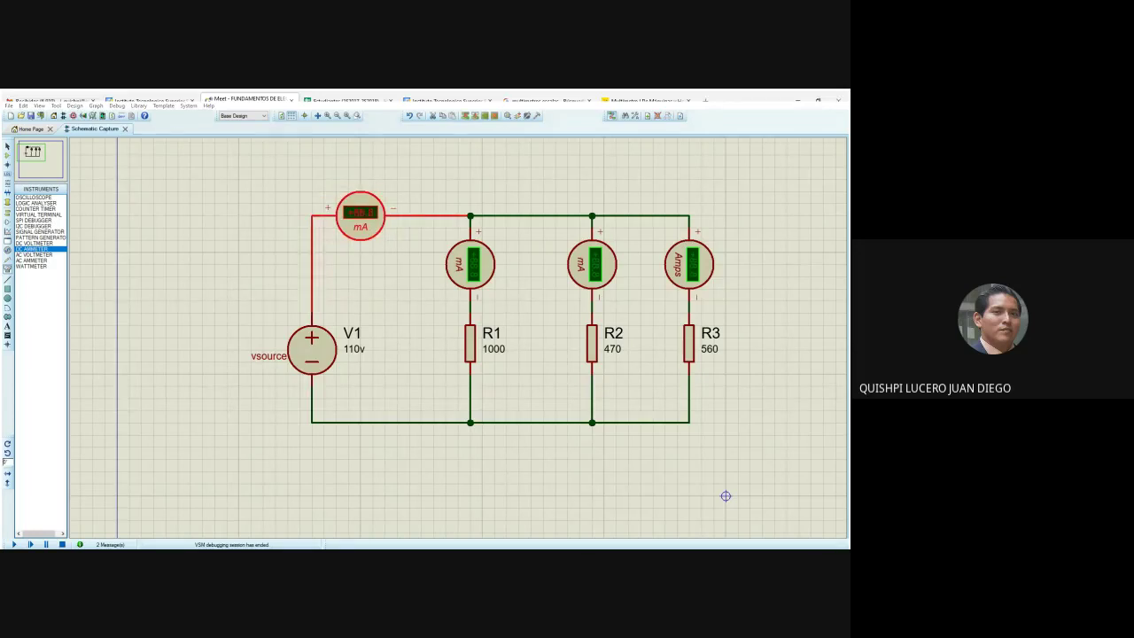
click(470, 264)
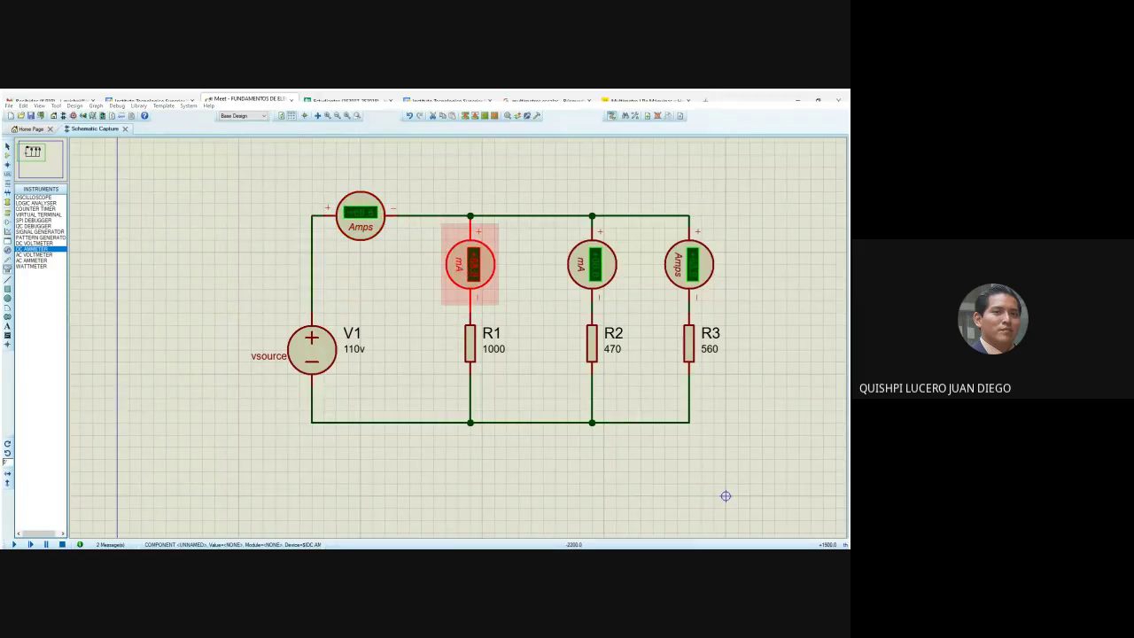
click(578, 276)
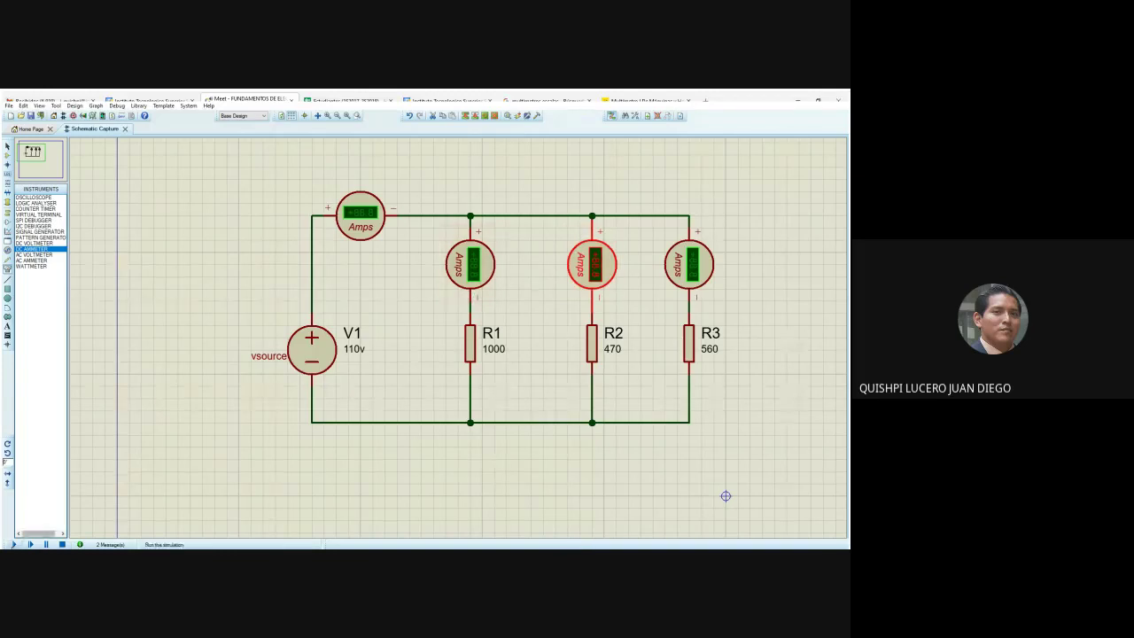
click(13, 544)
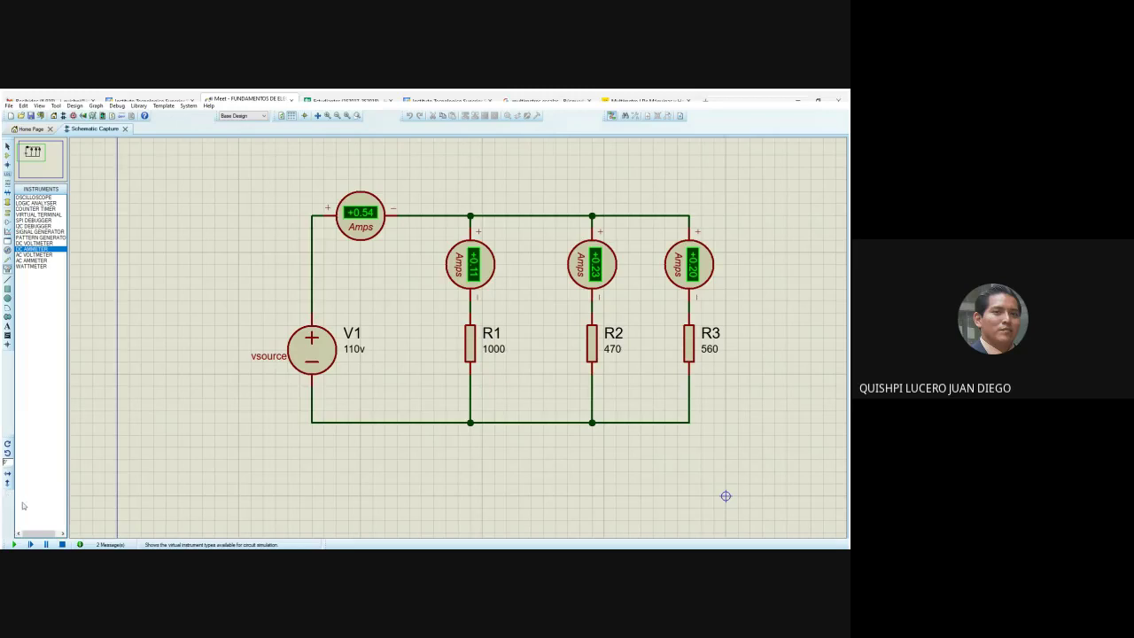
click(62, 544)
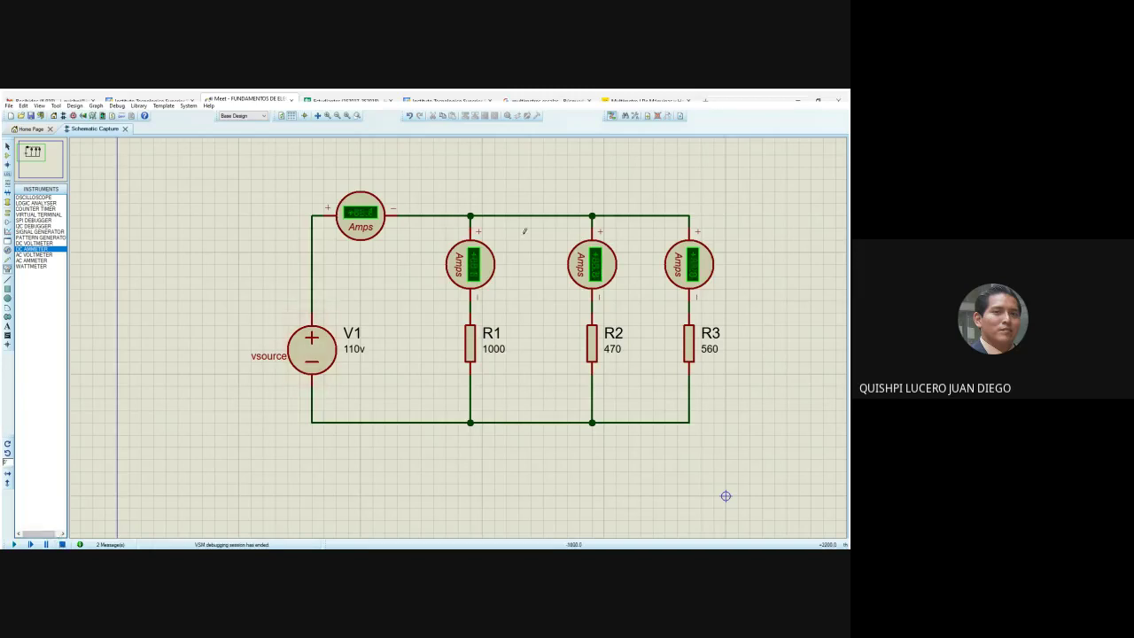
Set the resistor values to 16 for R1, 40 for R2 and 60 for R3.
click(510, 354)
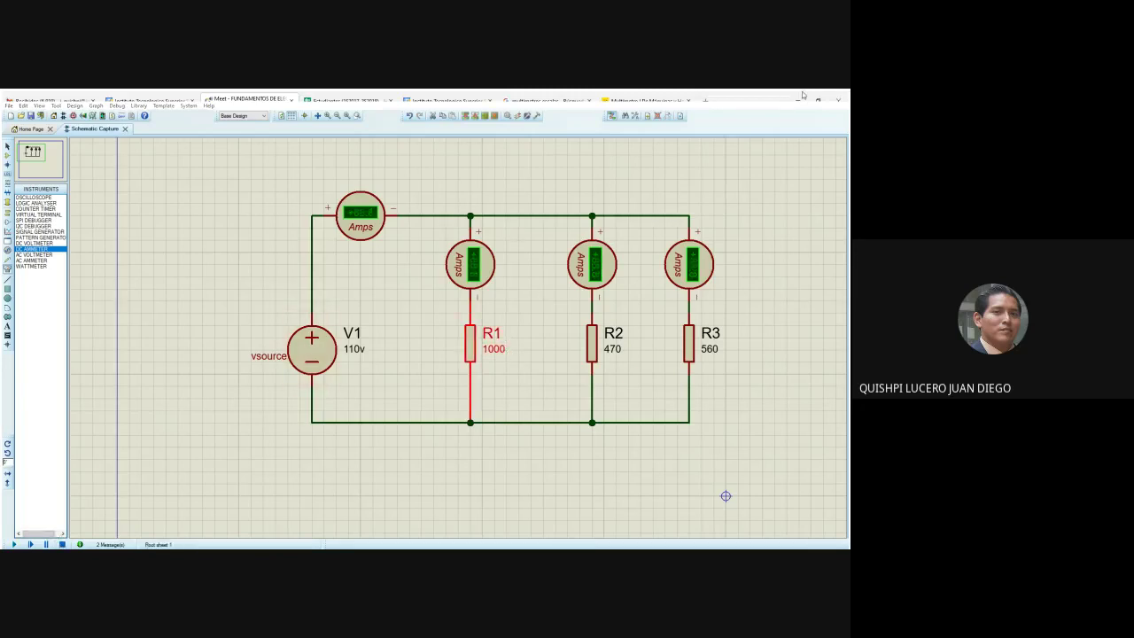
key(Return)
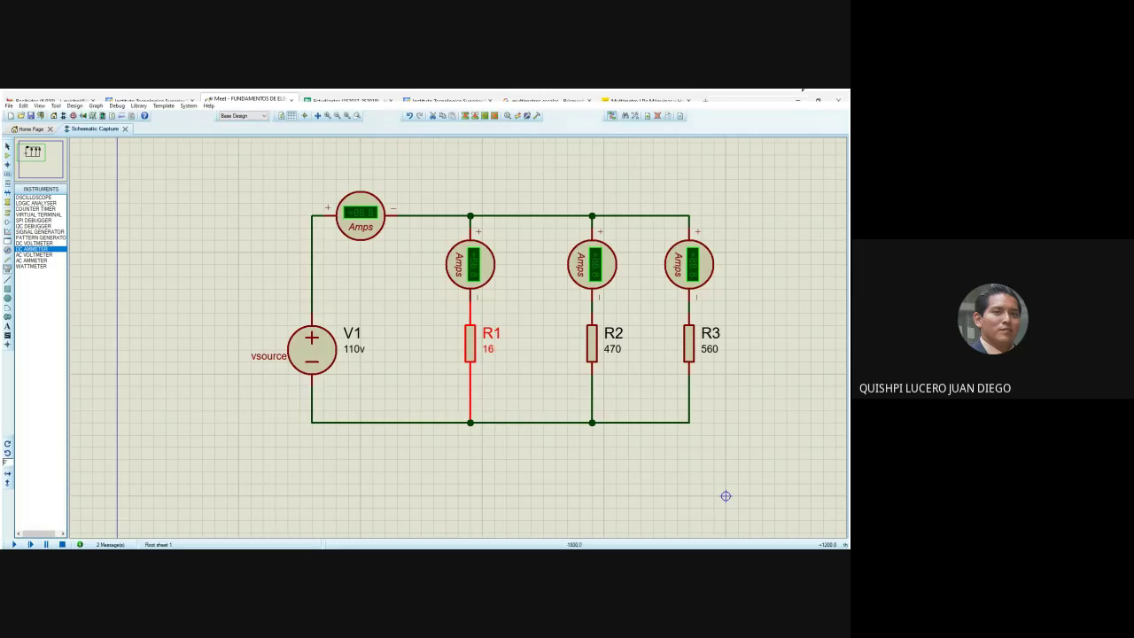
click(618, 350)
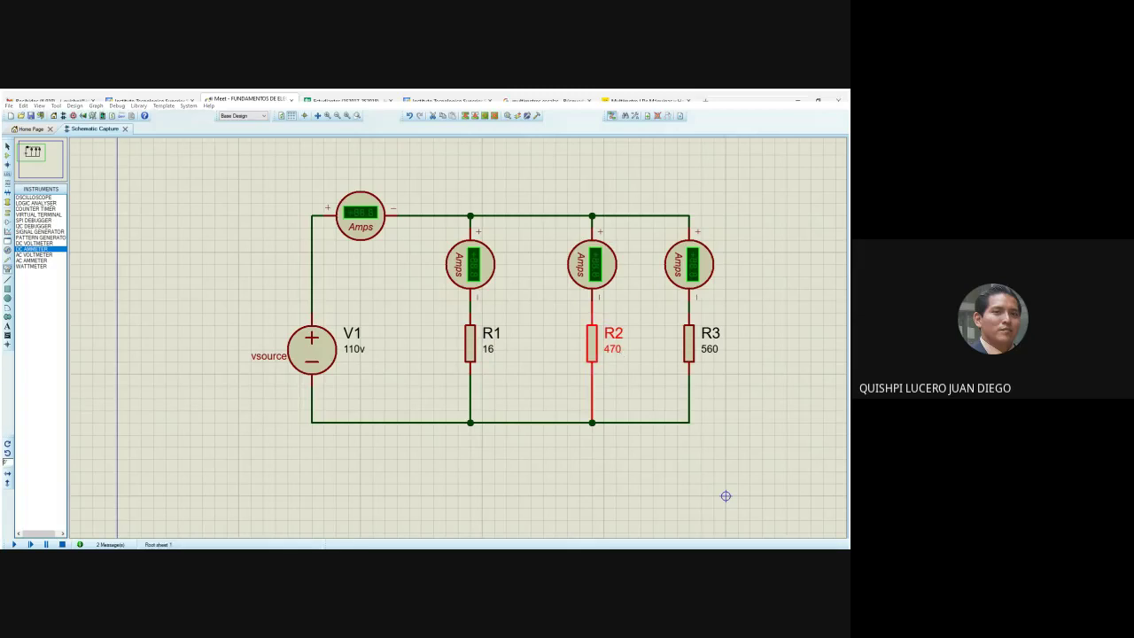
click(750, 223)
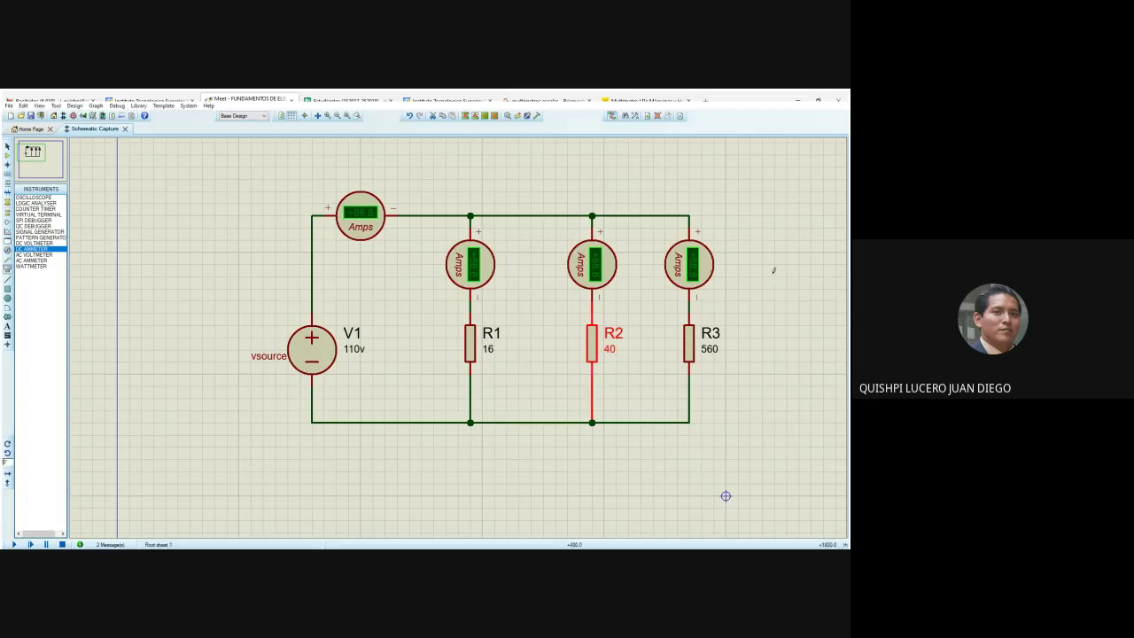
click(706, 348)
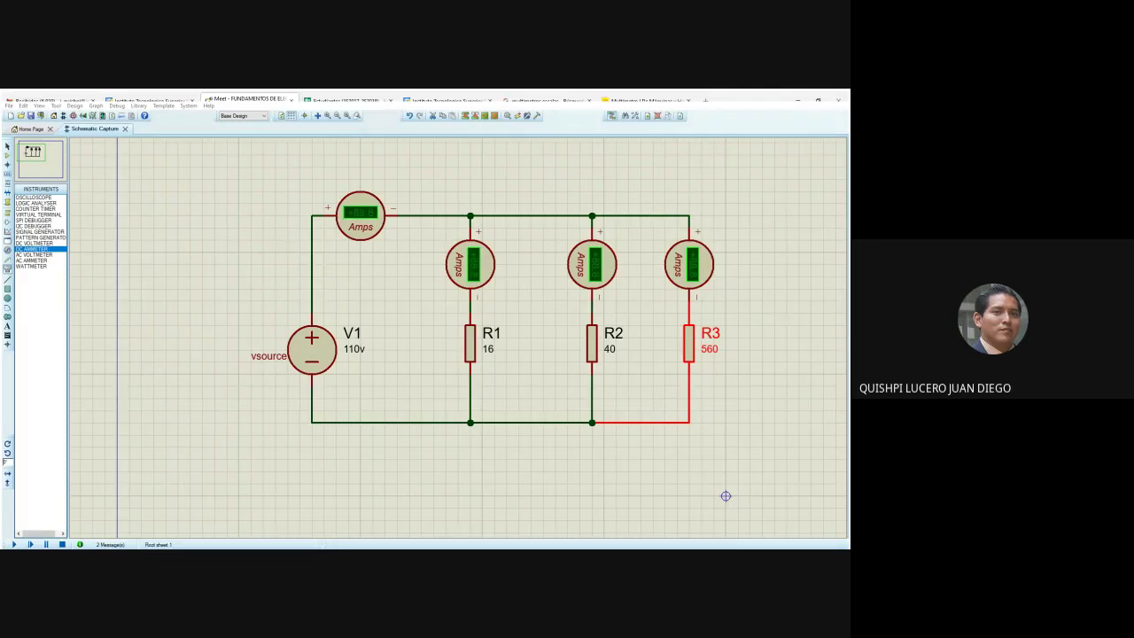
key(Return)
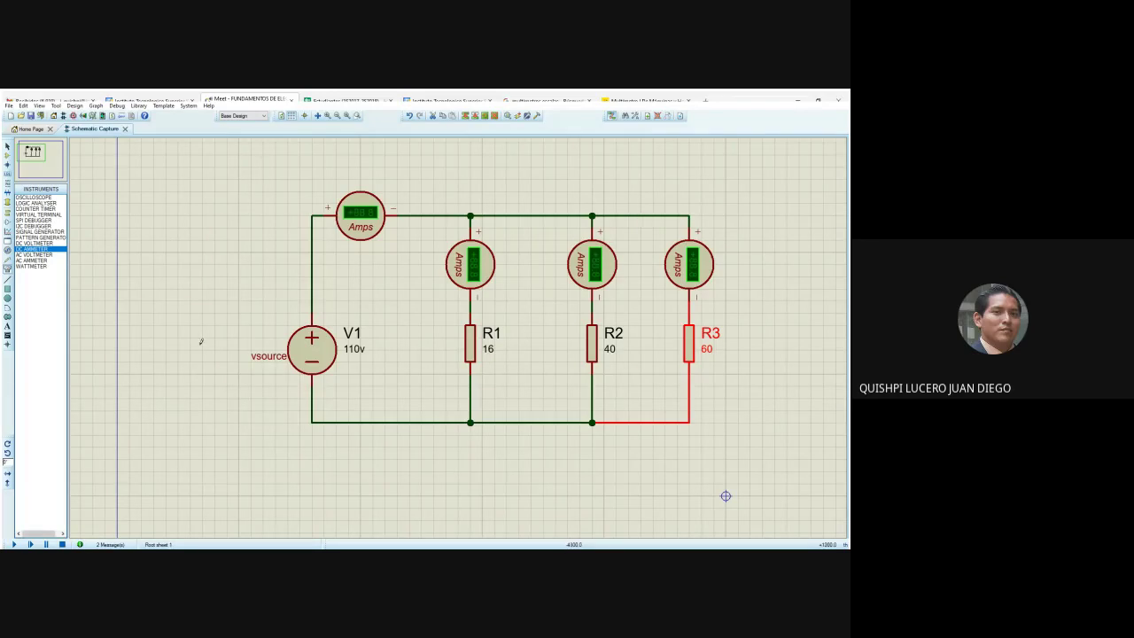
Simulate the circuit with the new resistor values to read the branch currents, then stop the simulation.
click(12, 543)
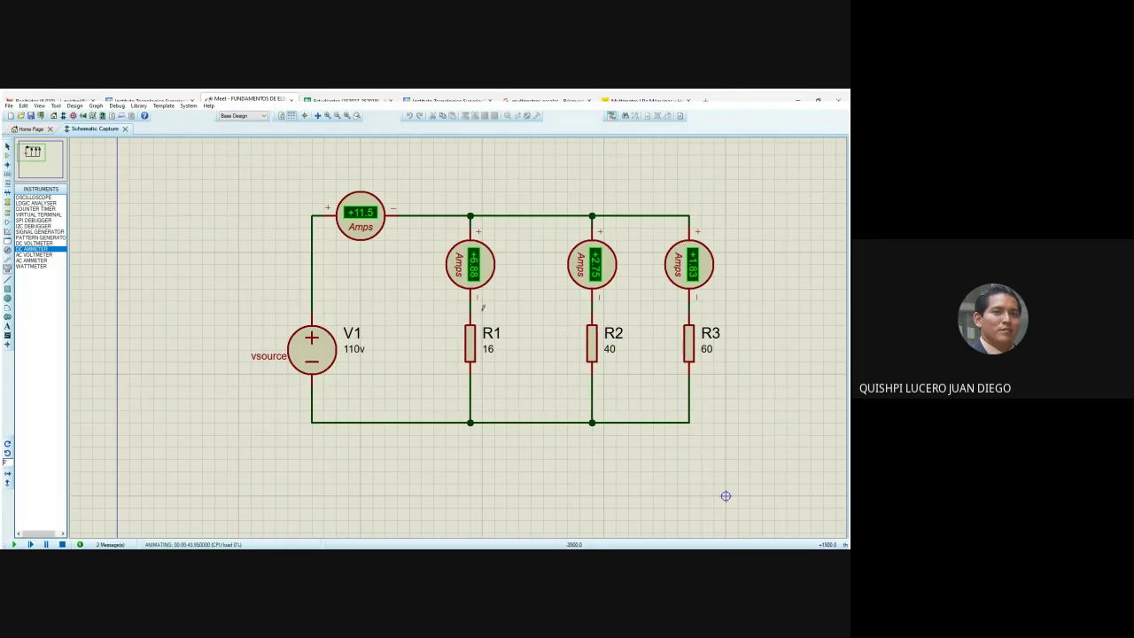
click(470, 343)
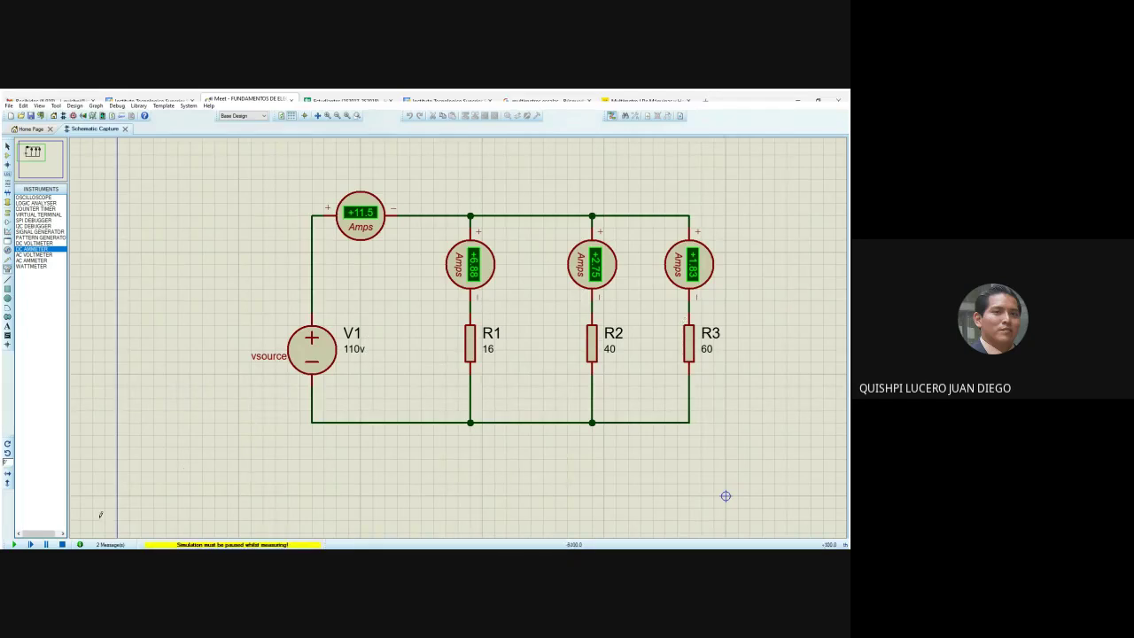
click(62, 544)
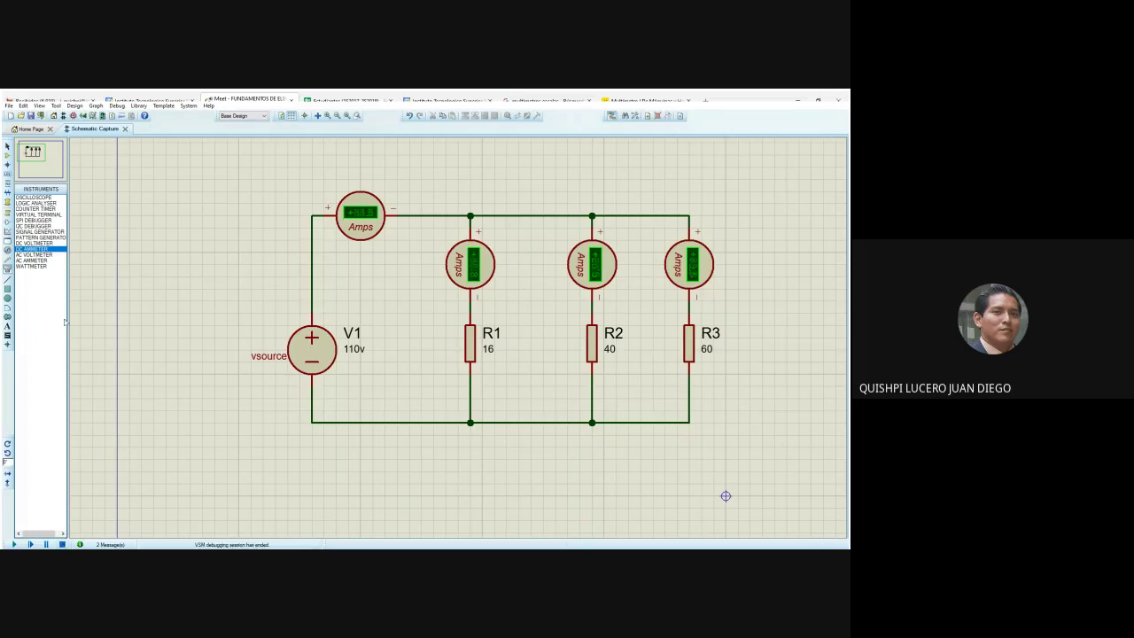
Place a DC voltmeter between R1 and R2 and wire it in parallel across R1.
click(51, 244)
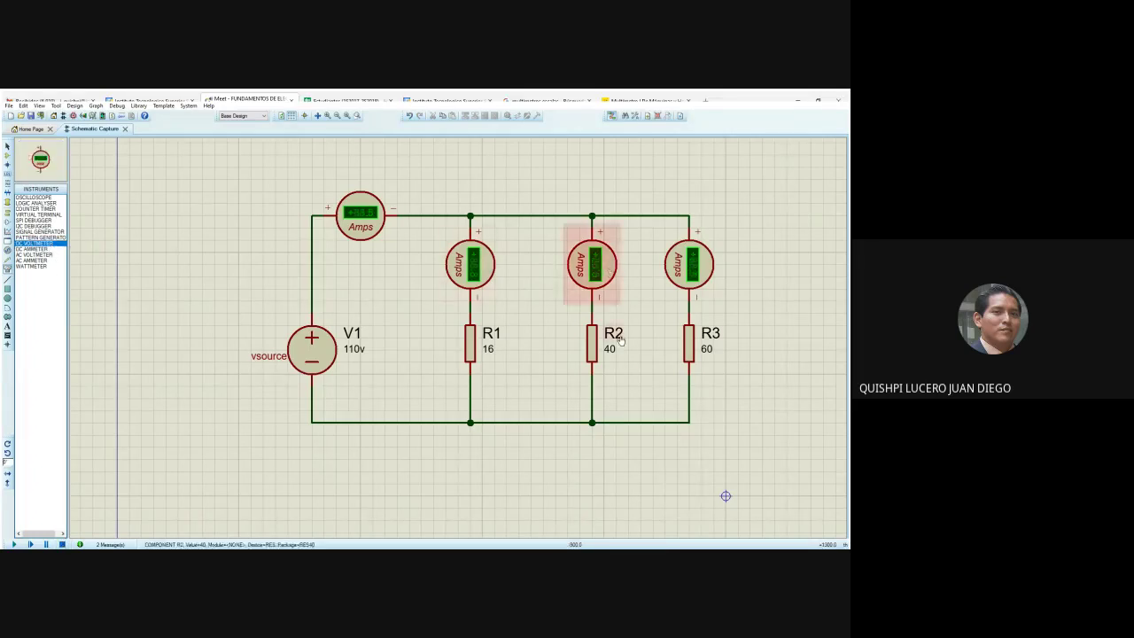
click(543, 336)
click(543, 337)
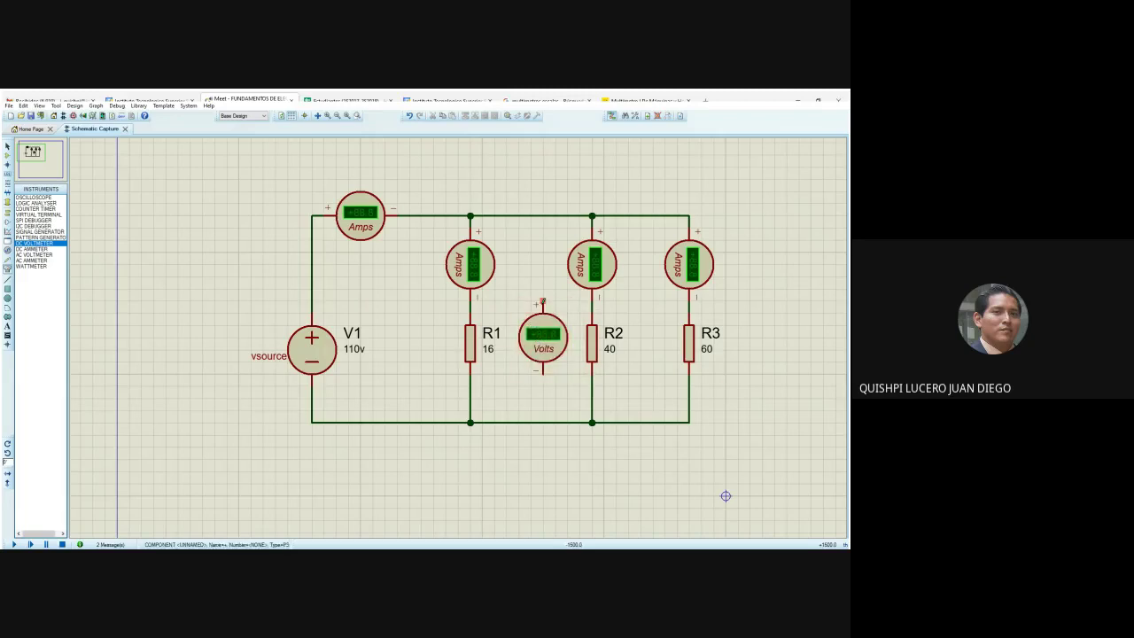
click(543, 304)
click(471, 301)
click(543, 373)
click(470, 387)
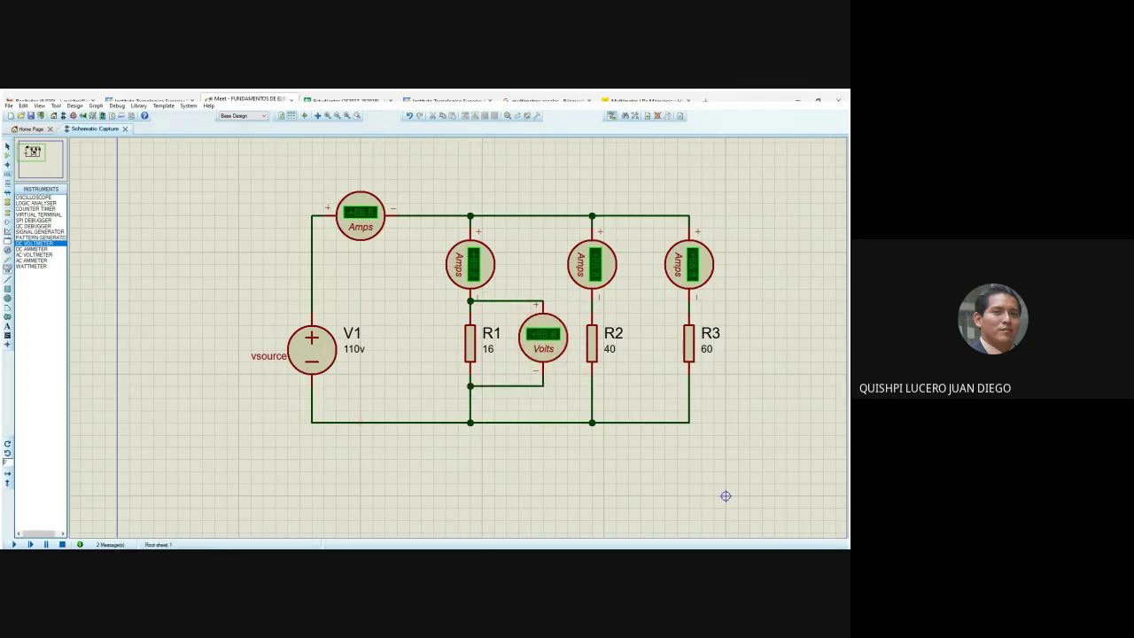
Simulate the circuit to read the voltage across R1, examine the wire leaving the source ammeter, and stop the simulation.
click(13, 544)
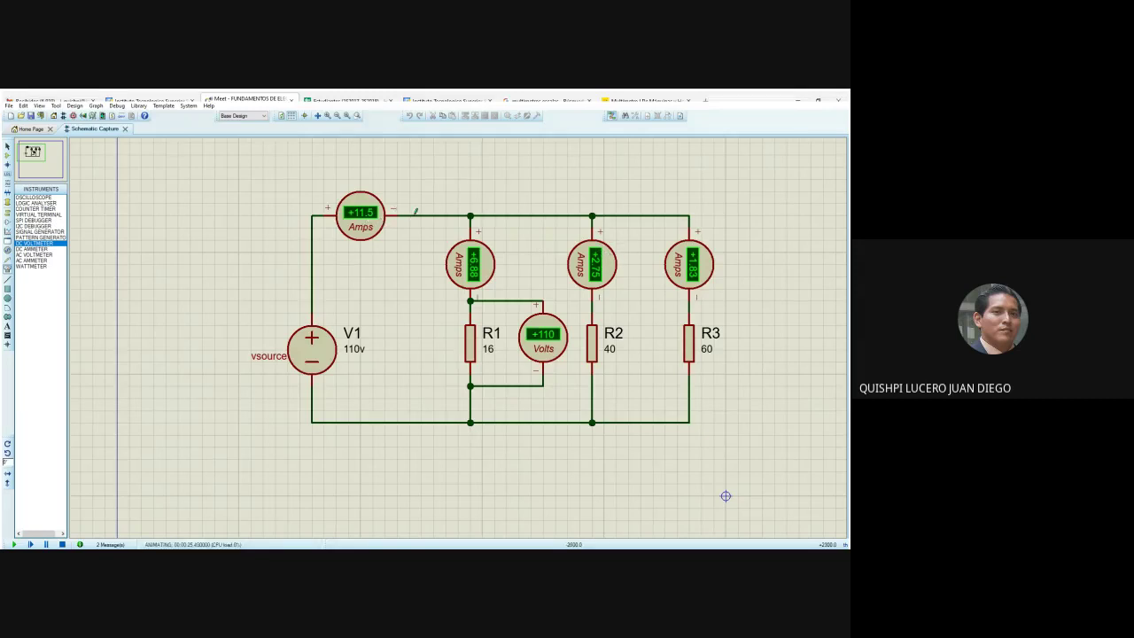
drag(410, 203, 472, 212)
click(482, 188)
click(457, 213)
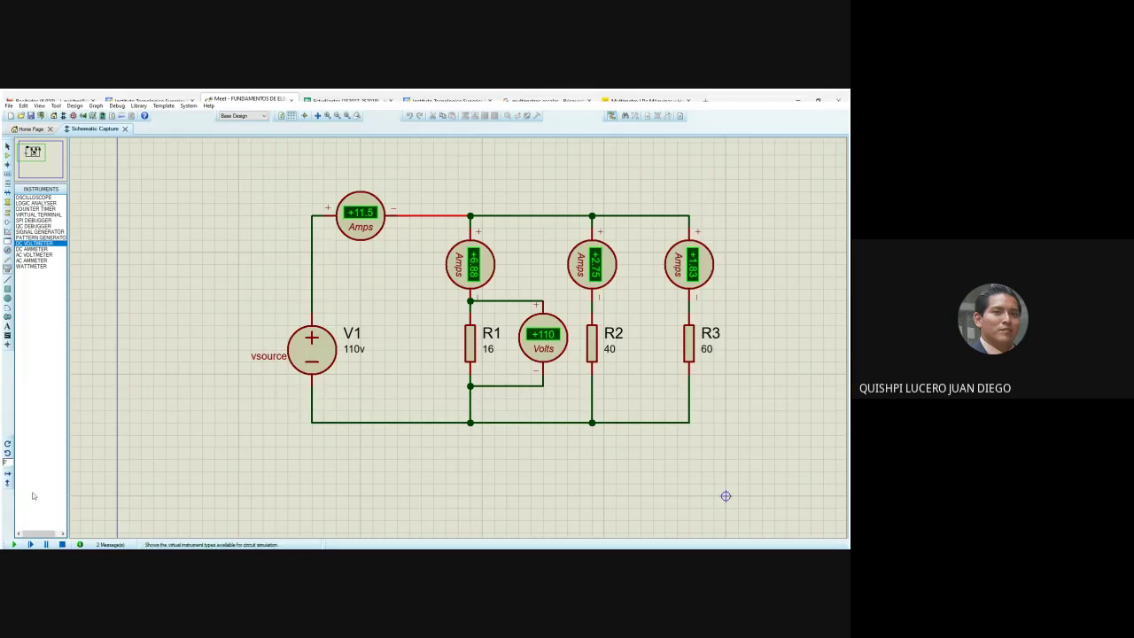
click(62, 544)
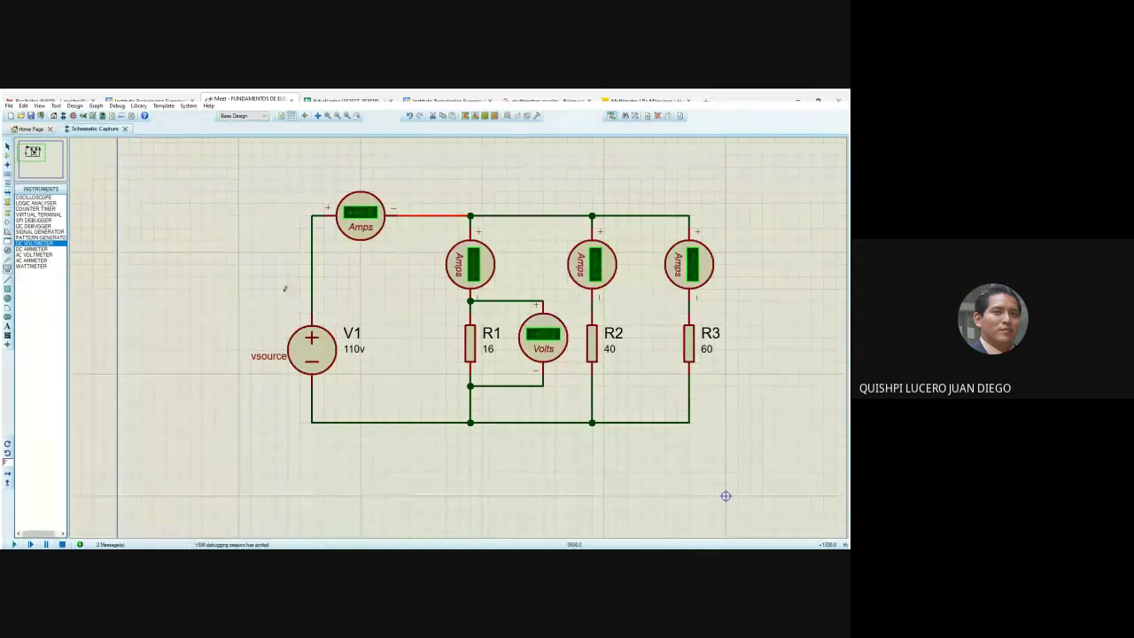
Rotate the source ammeter vertical with its positive terminal facing V1, align it directly above V1 and straighten the wire between them.
click(374, 231)
key(KP_Subtract)
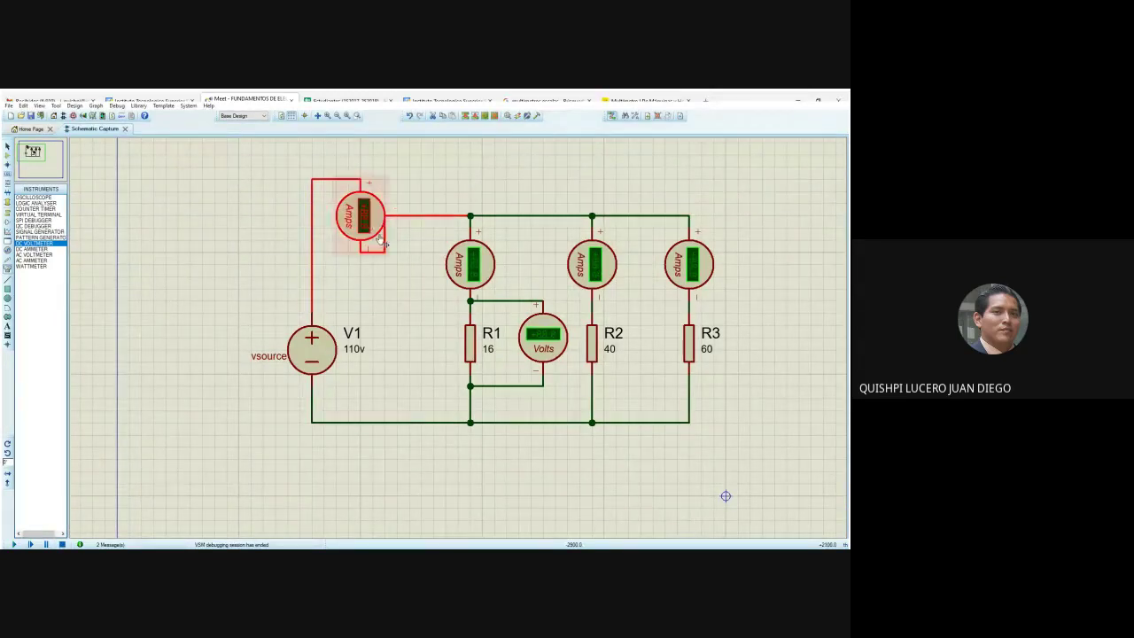
drag(381, 240, 344, 254)
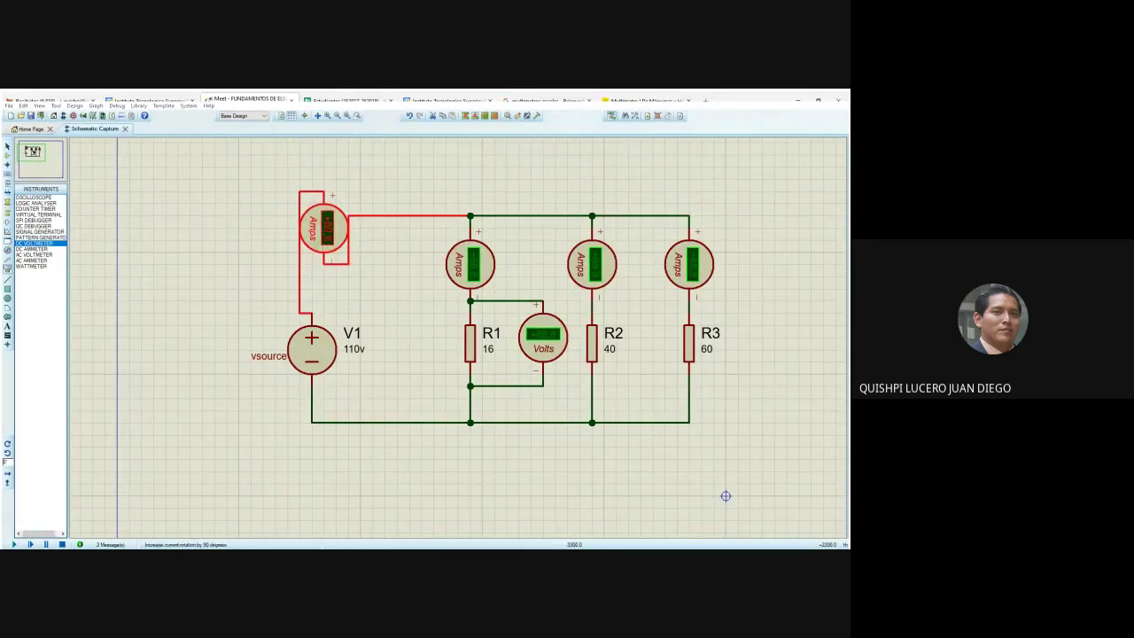
key(KP_Subtract)
key(KP_Subtract)
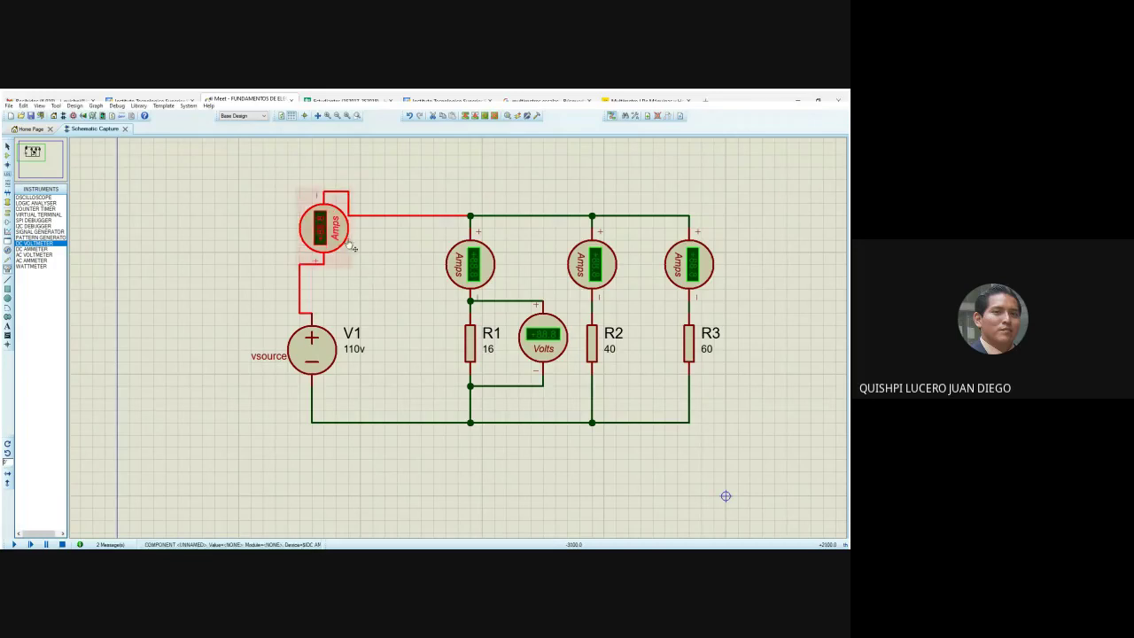
mouse_move(353, 248)
mouse_down()
mouse_move(329, 258)
mouse_move(346, 256)
mouse_up()
drag(275, 288, 312, 289)
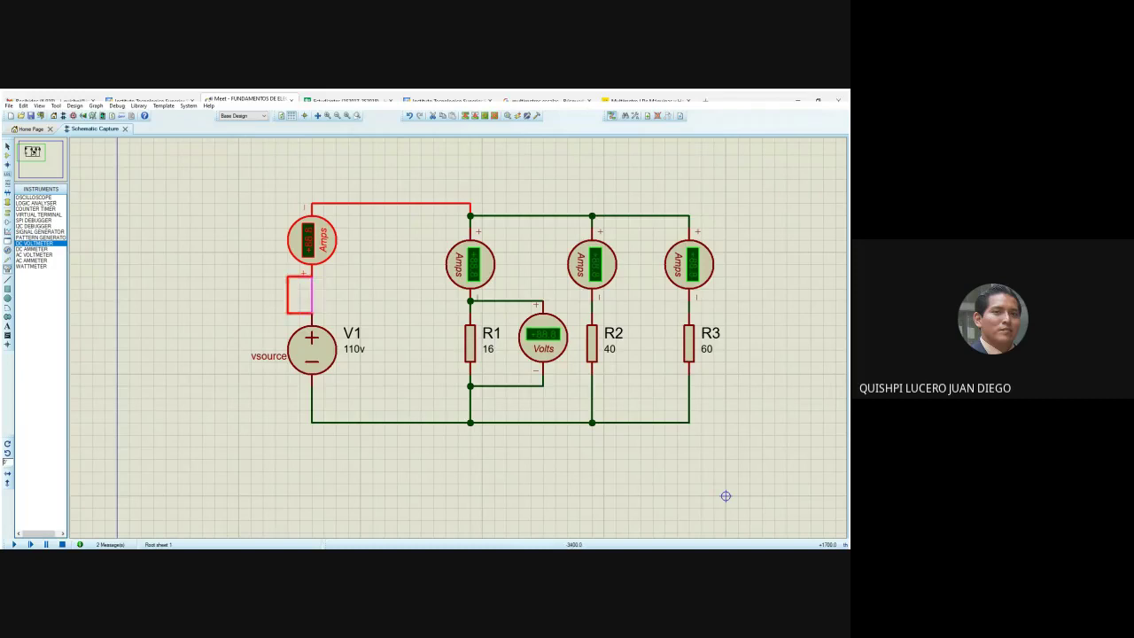
Delete the upper wires that connect the source ammeter and R1's ammeter to the R2 branch.
click(470, 218)
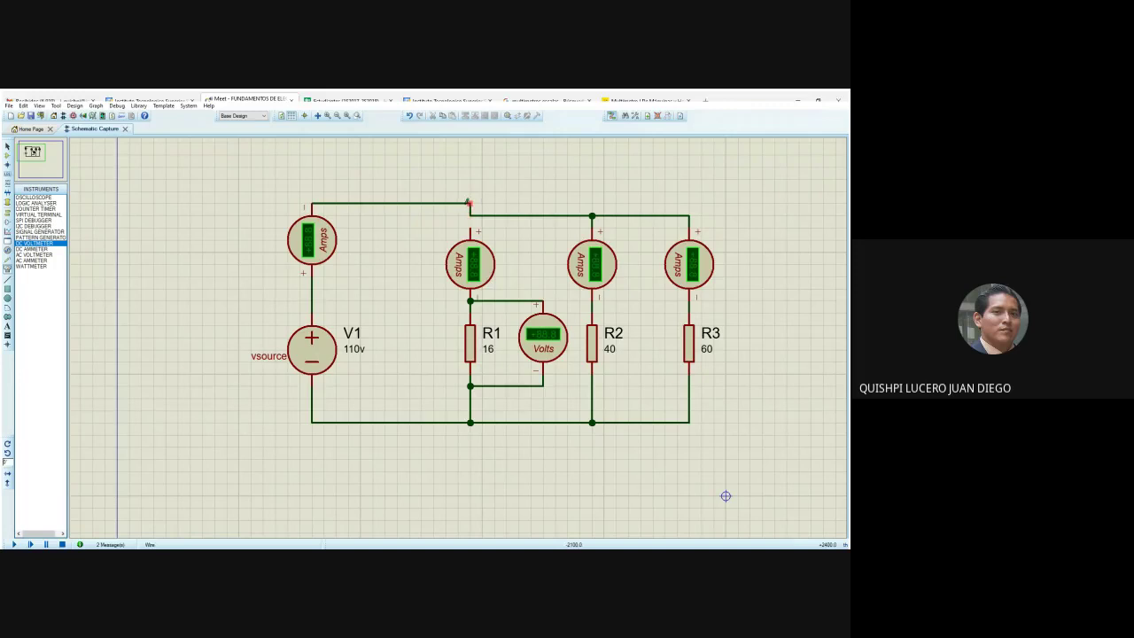
click(470, 204)
key(Delete)
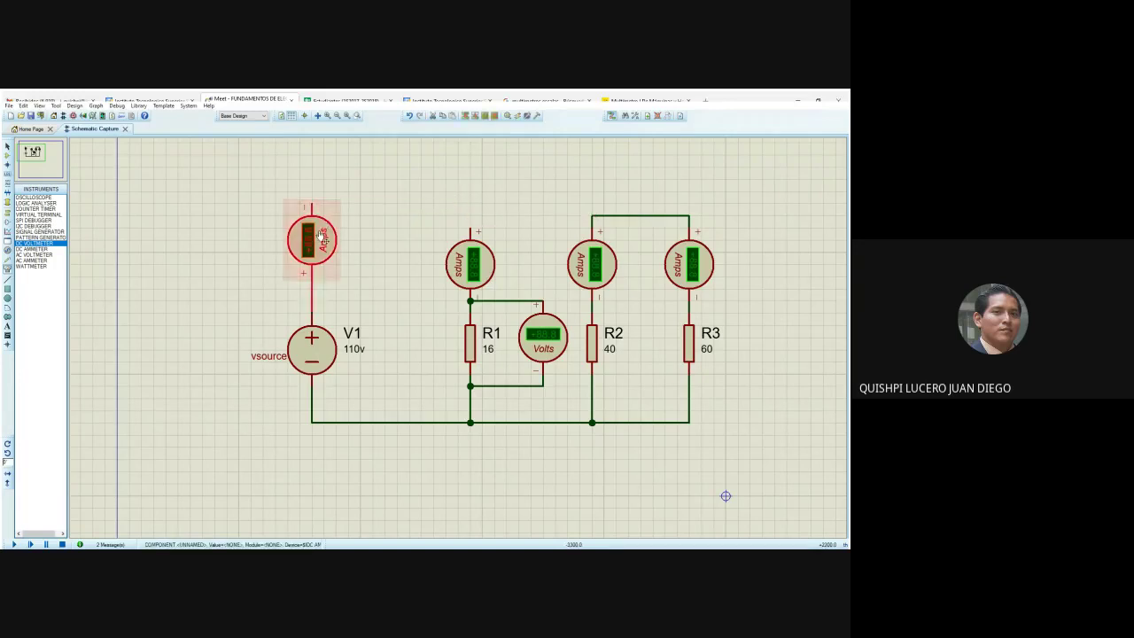
drag(320, 233, 348, 215)
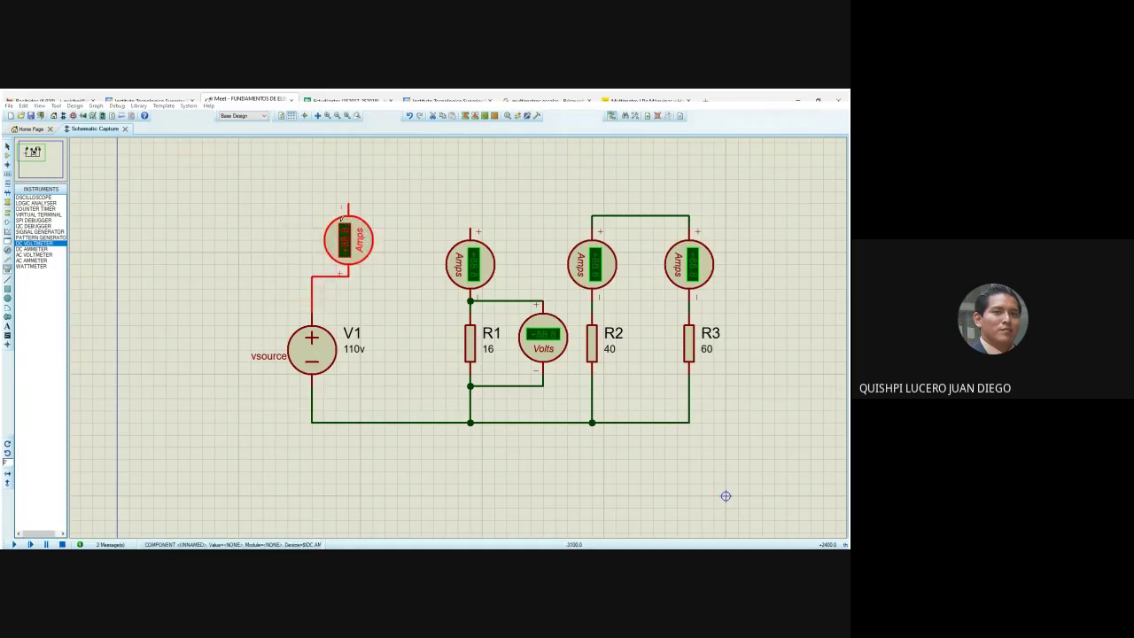
click(320, 198)
key(ctrl+z)
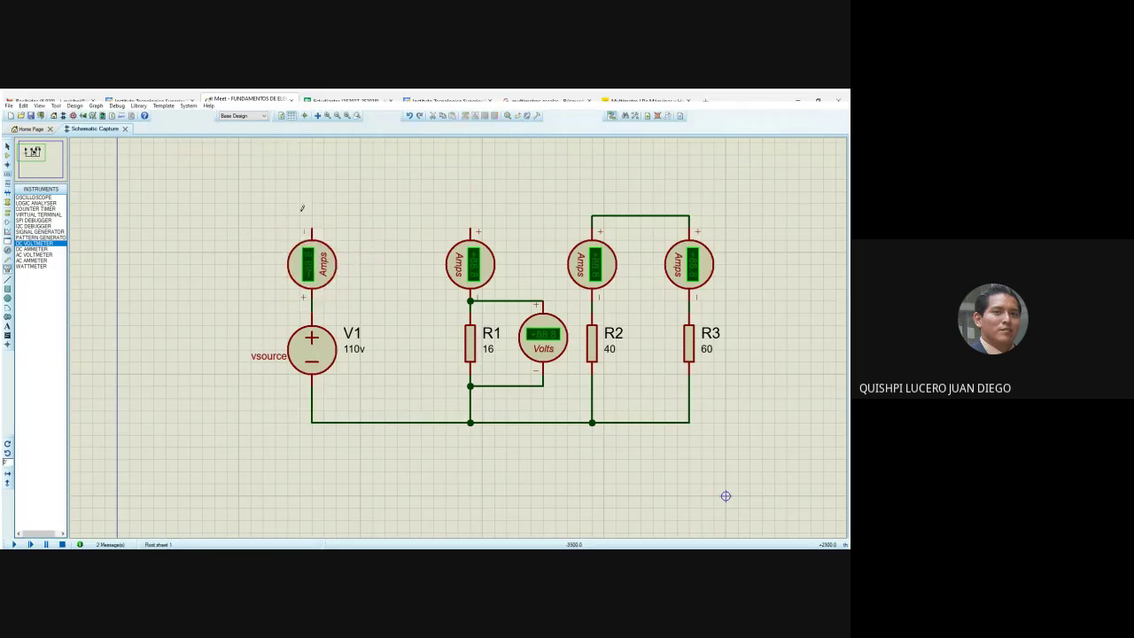
Wire the source ammeter to R1's ammeter and delete the wire joining the R2 and R3 ammeters.
click(310, 227)
click(470, 228)
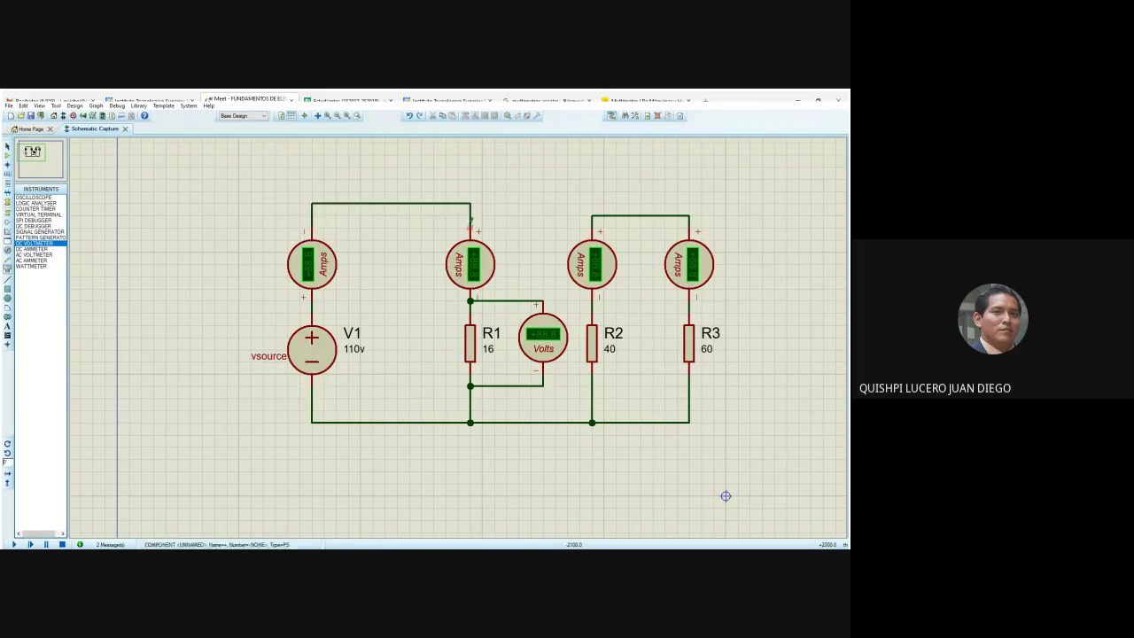
click(593, 214)
key(Delete)
Connect the positive terminals of the R2 and R3 ammeters to the source ammeter's output with separate wires.
click(592, 228)
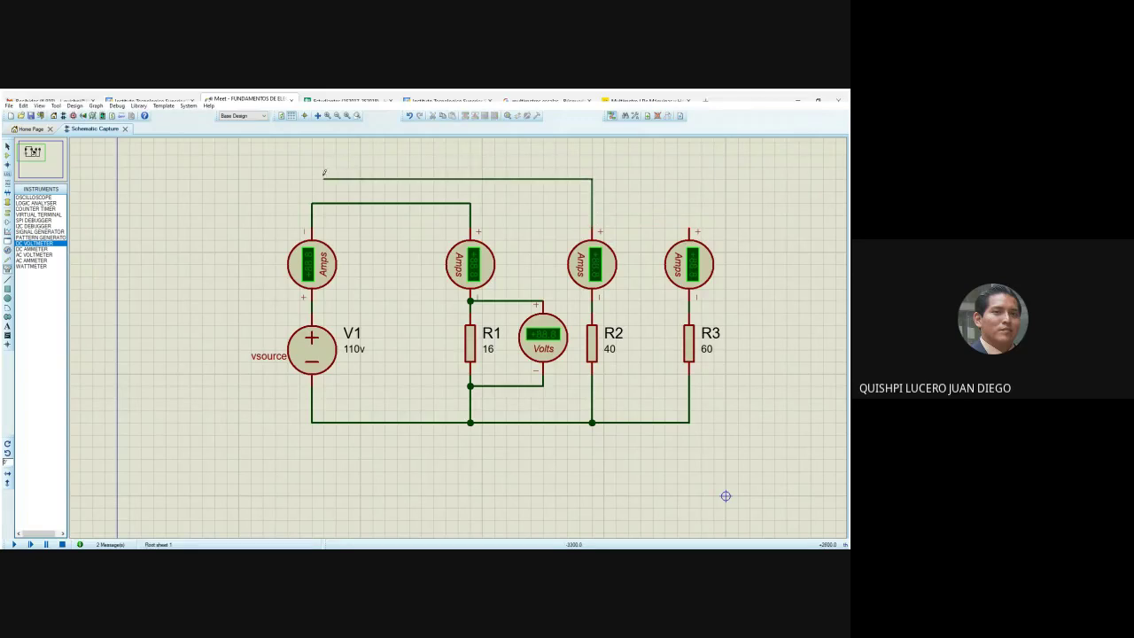
click(312, 203)
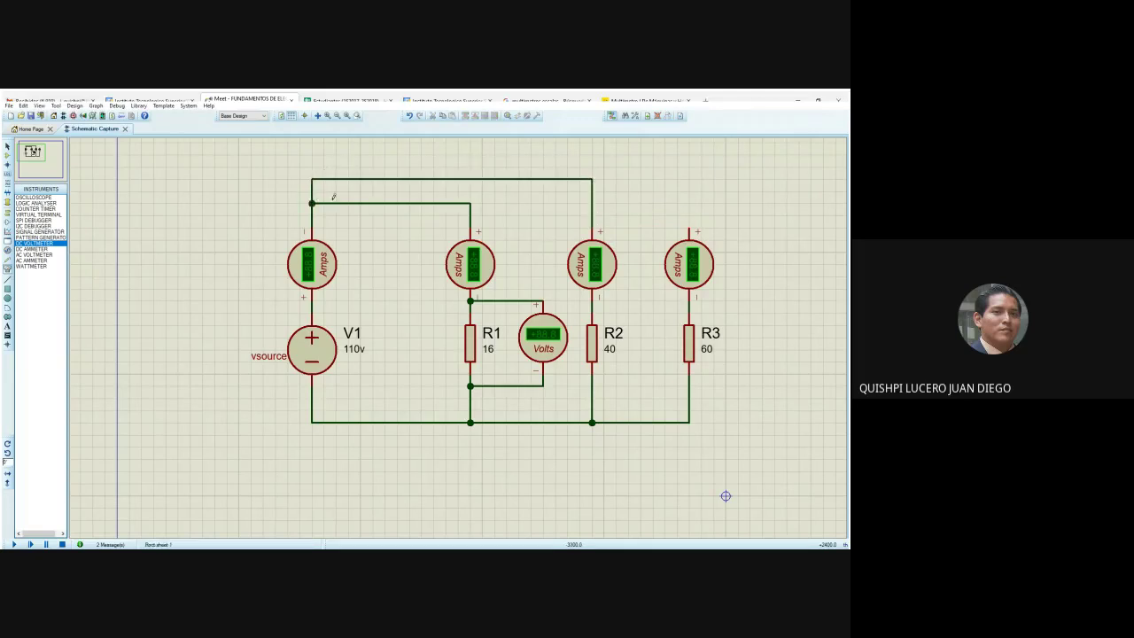
click(689, 230)
click(312, 179)
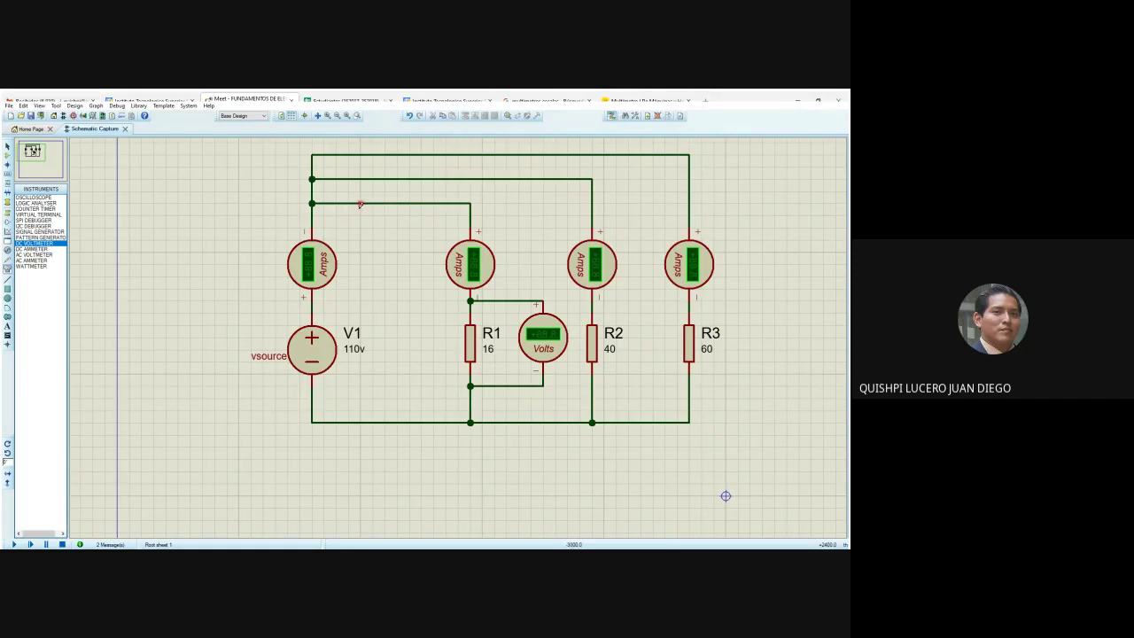
Simulate the parallel circuit to read the branch currents and the voltage across R1, and stop the simulation.
click(14, 544)
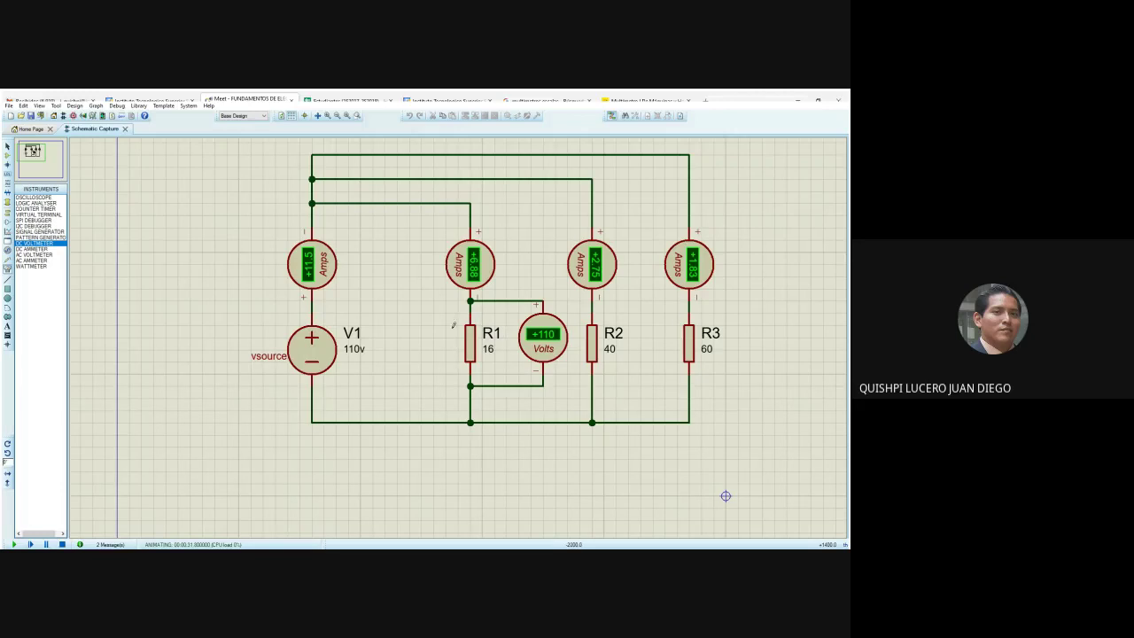
scroll(456, 333, up, 1)
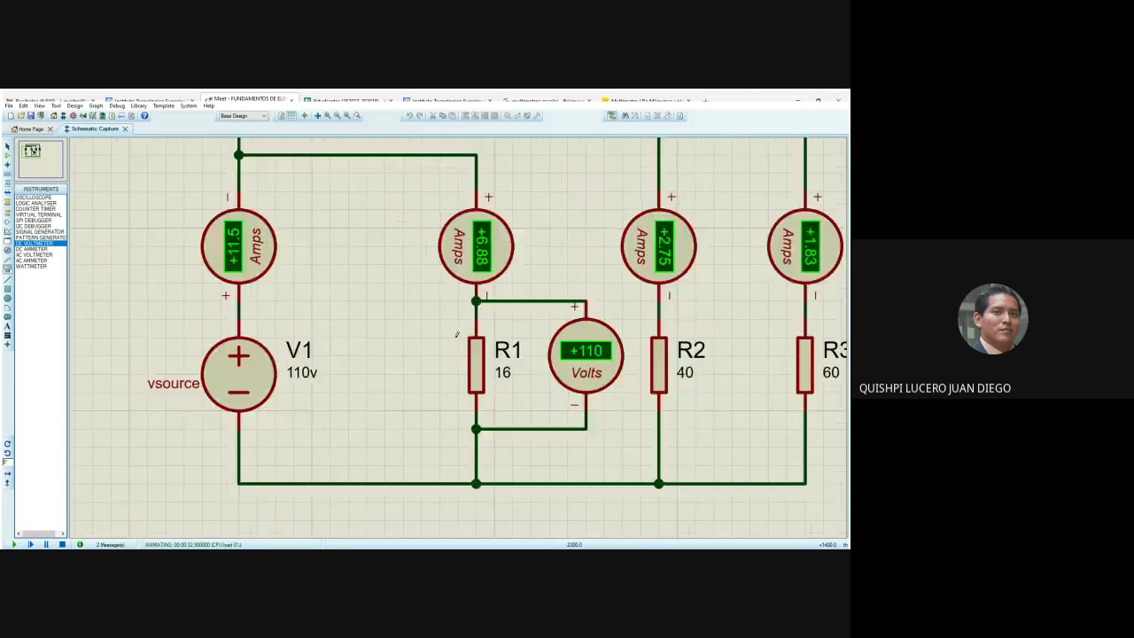
scroll(456, 333, down, 2)
scroll(459, 344, up, 1)
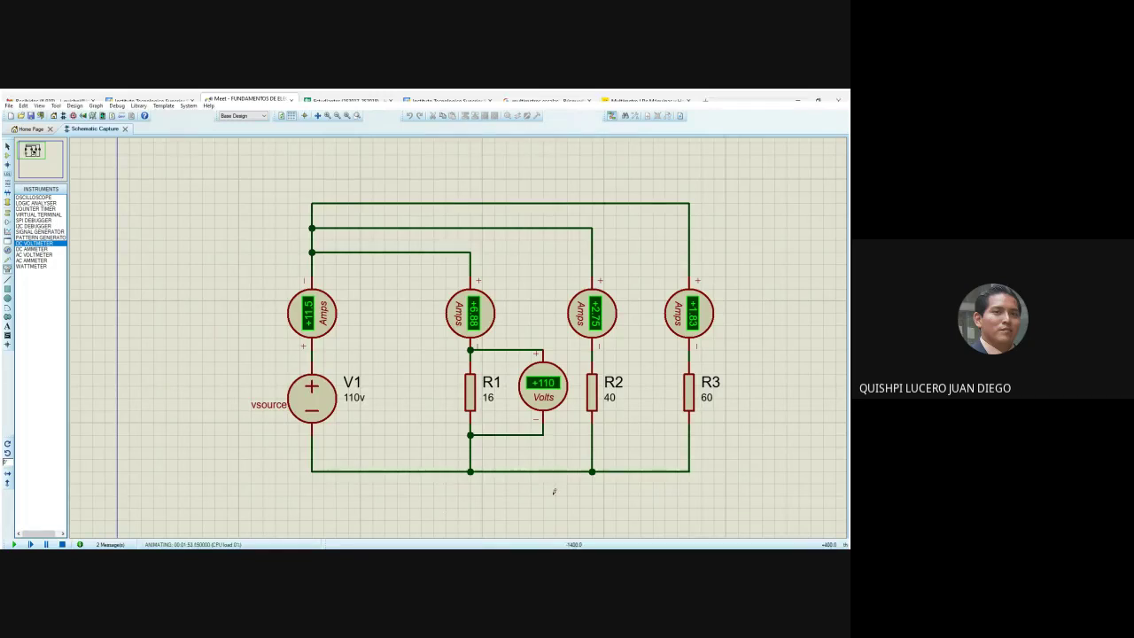
click(62, 544)
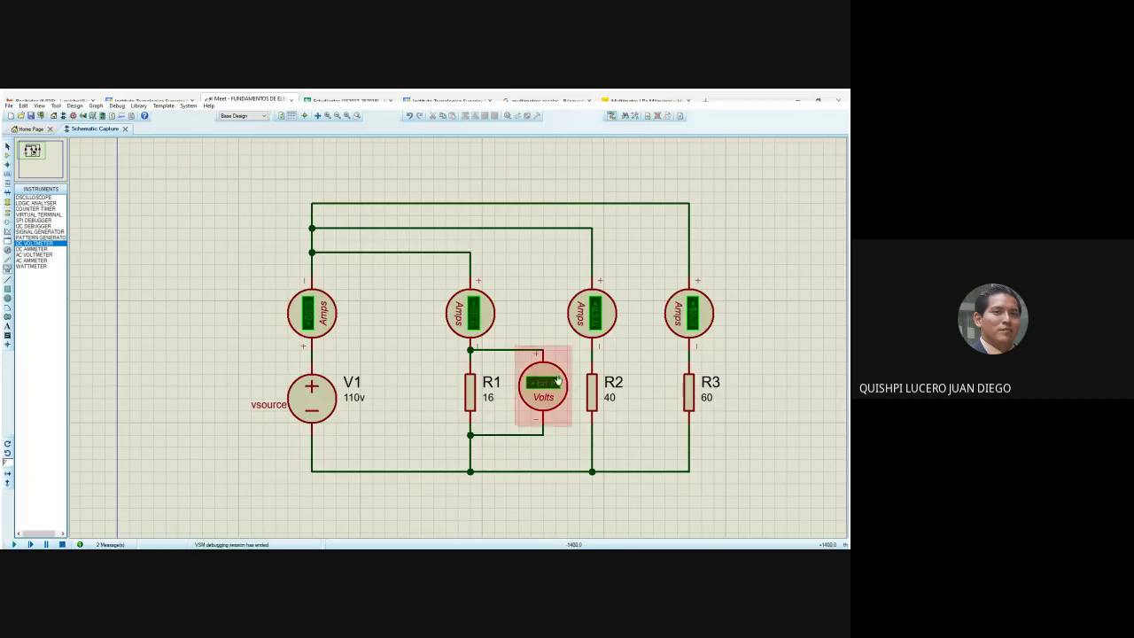
Raise the upper wire of the R3 branch and move R3's ammeter up close beneath it.
click(489, 203)
drag(489, 203, 515, 161)
click(689, 379)
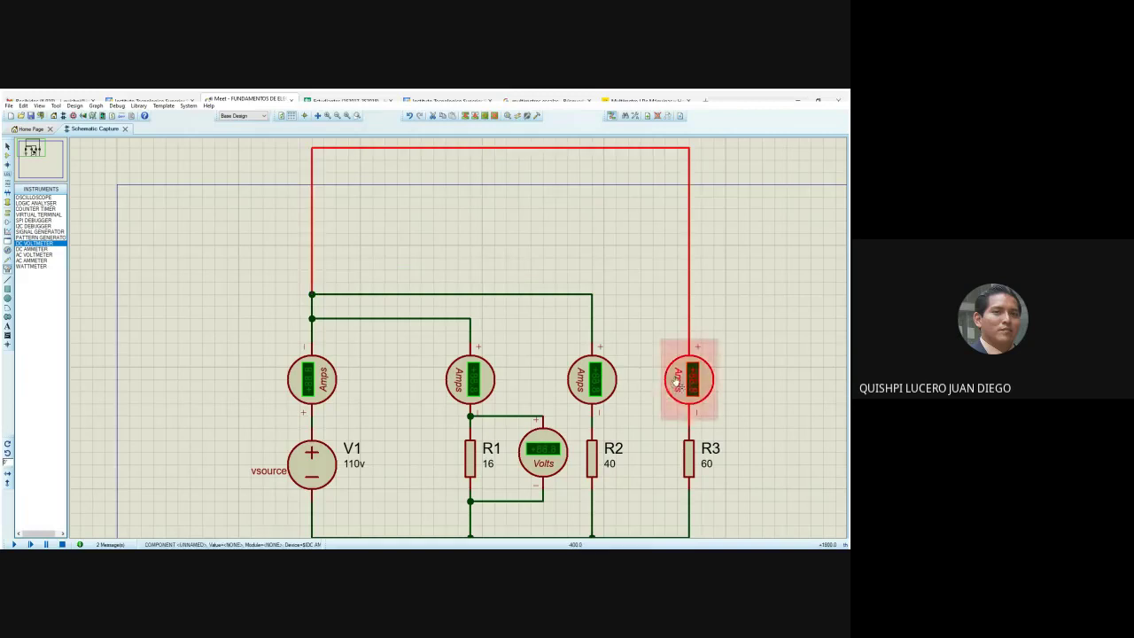
drag(690, 380, 689, 221)
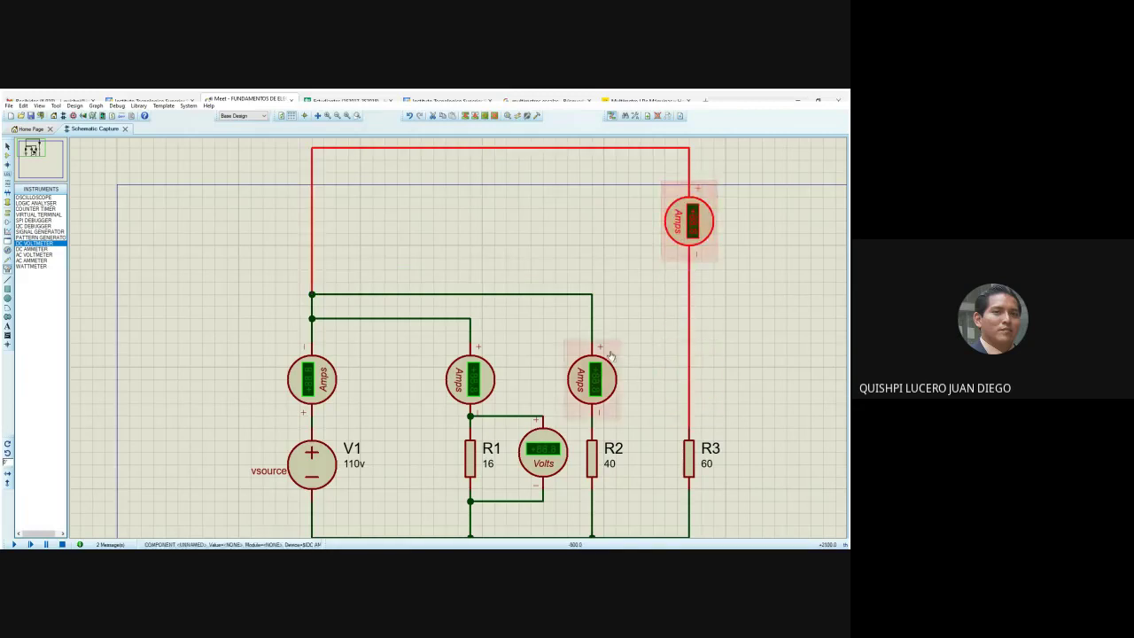
Move the R2 branch's upper wire and ammeter up to leave a long gap above R2.
click(535, 295)
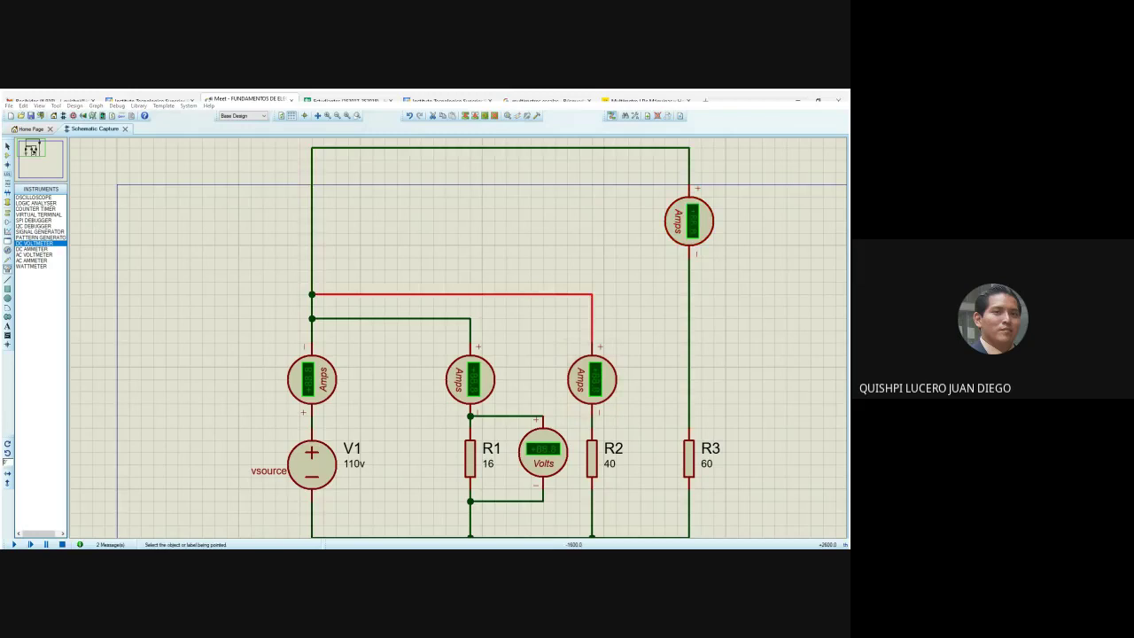
drag(535, 294, 535, 185)
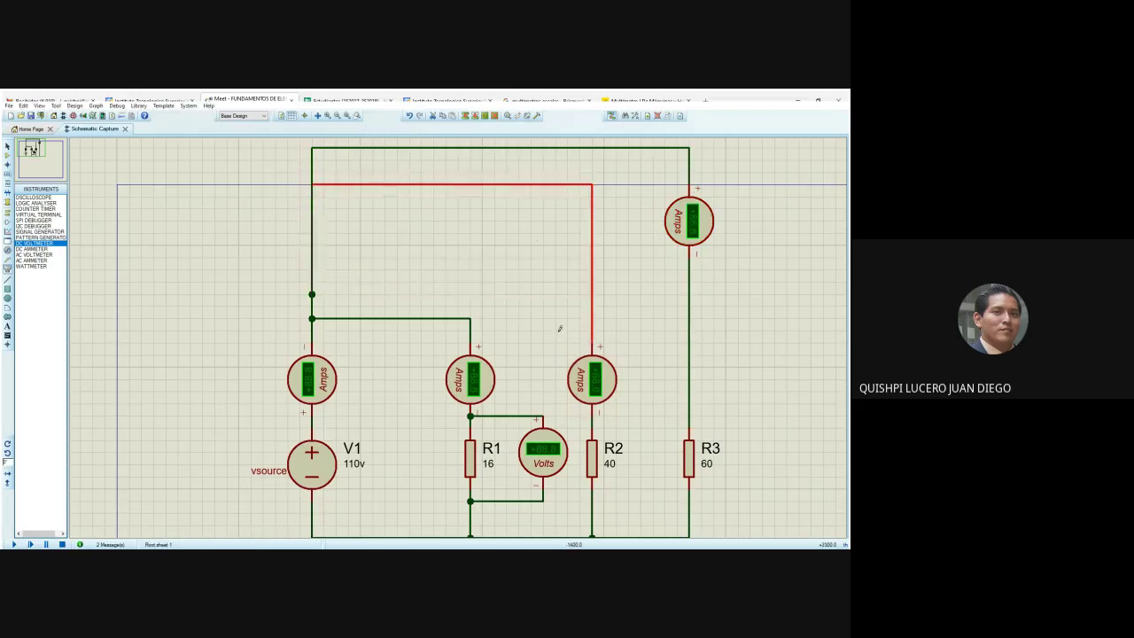
click(592, 379)
drag(592, 379, 580, 257)
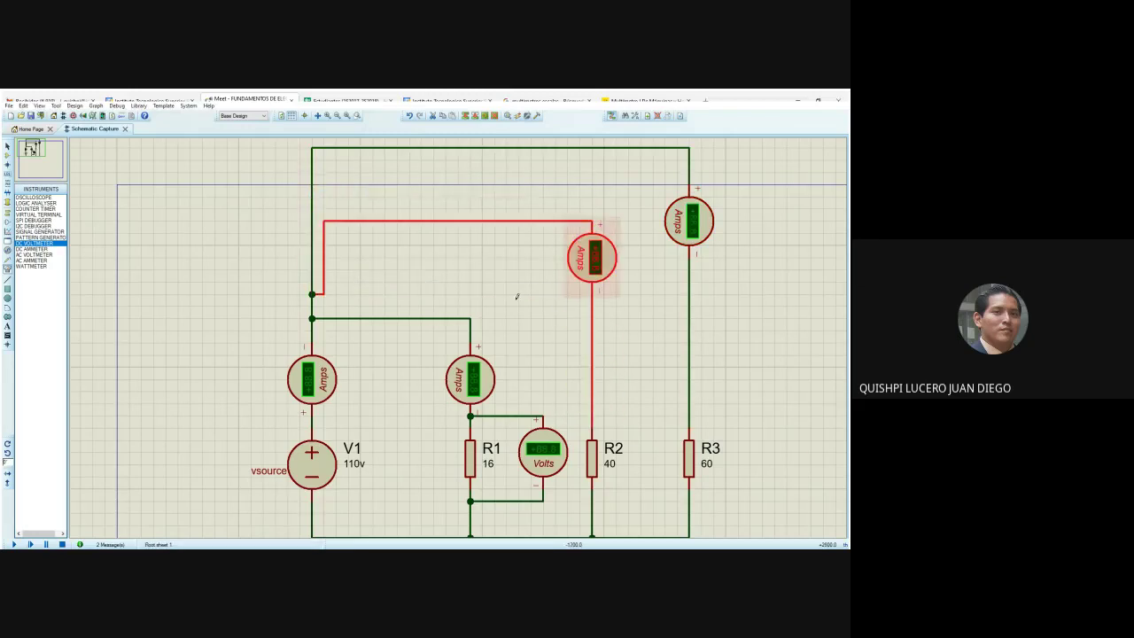
Move R1's ammeter up and reroute its supply wire clear of the meter, closer to the source branch.
click(440, 318)
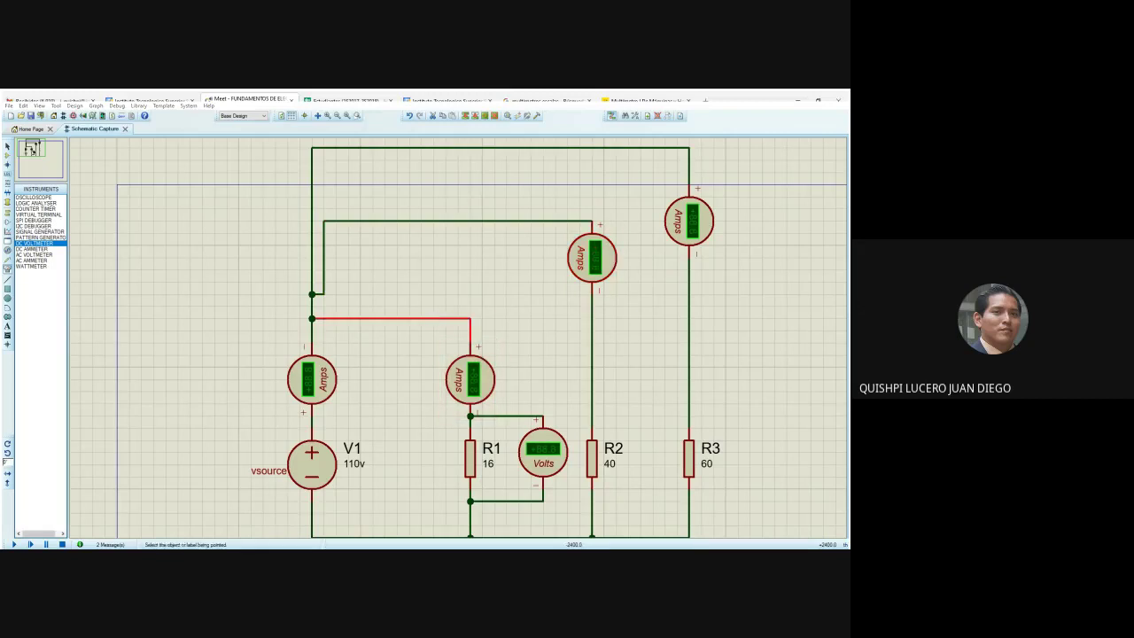
drag(439, 318, 439, 244)
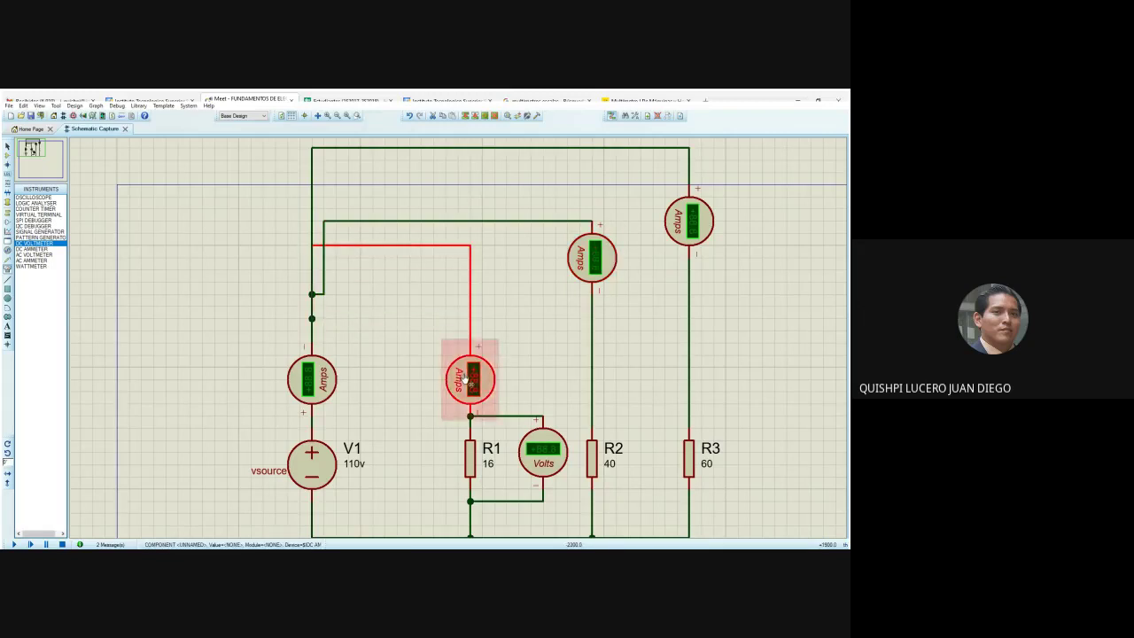
drag(470, 377, 471, 294)
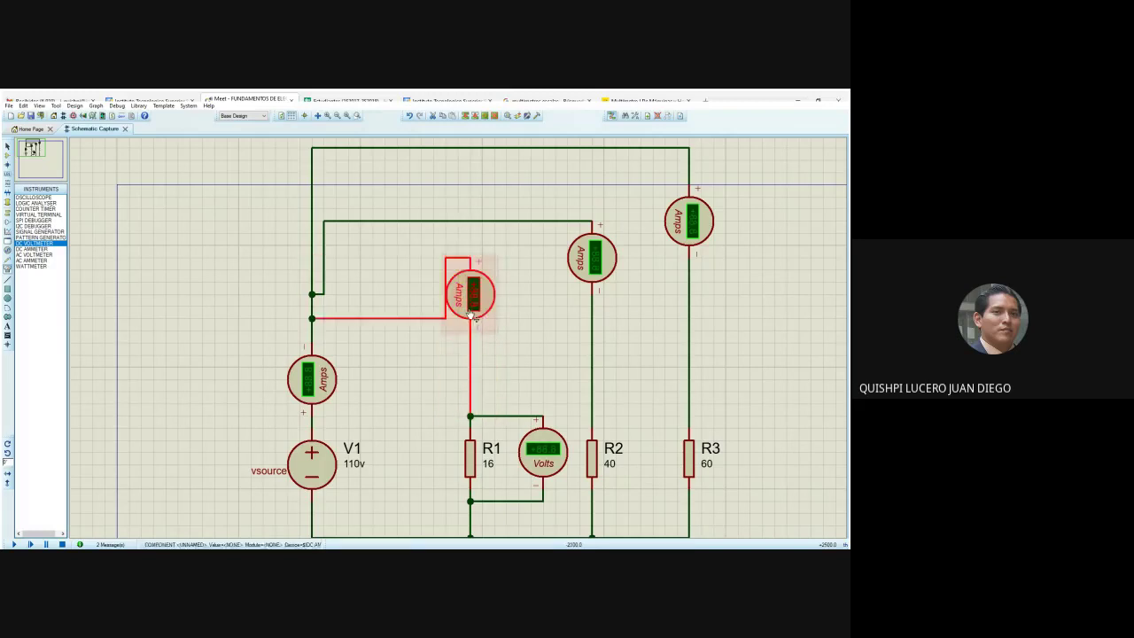
click(509, 329)
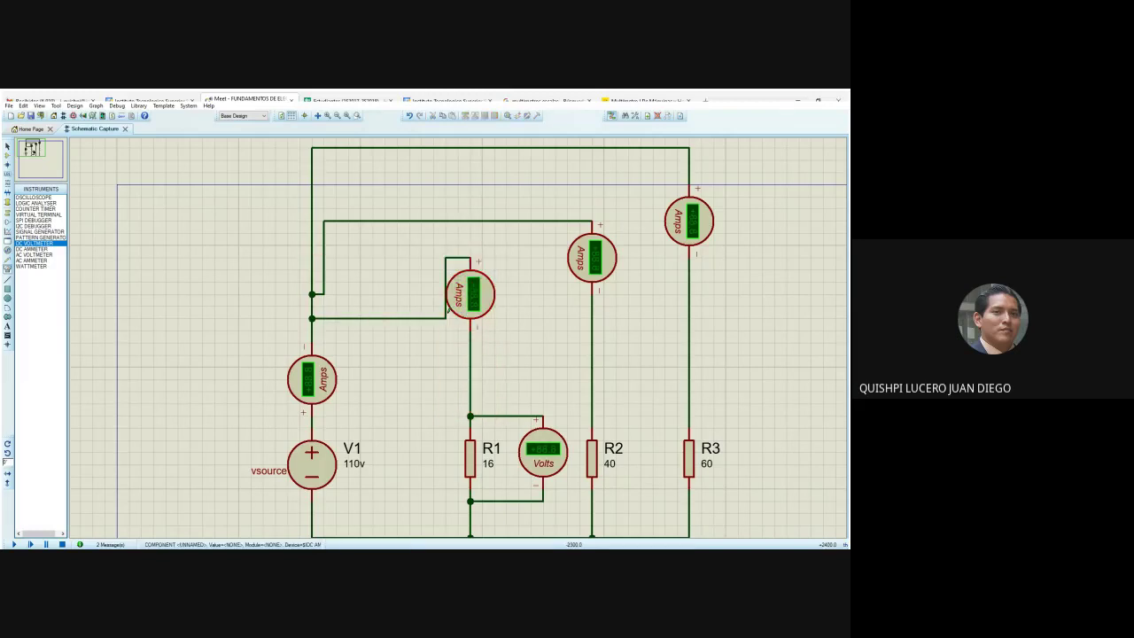
drag(445, 288, 348, 288)
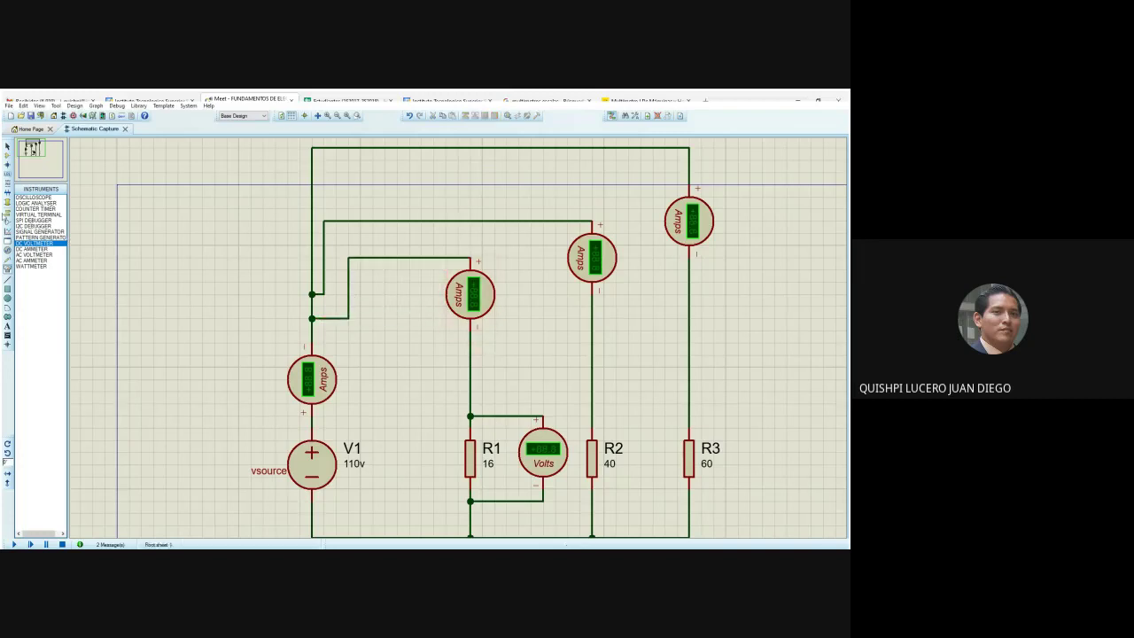
Add a vertical resistor with value 12 to the left of R1 and wire it in parallel with R1.
click(7, 155)
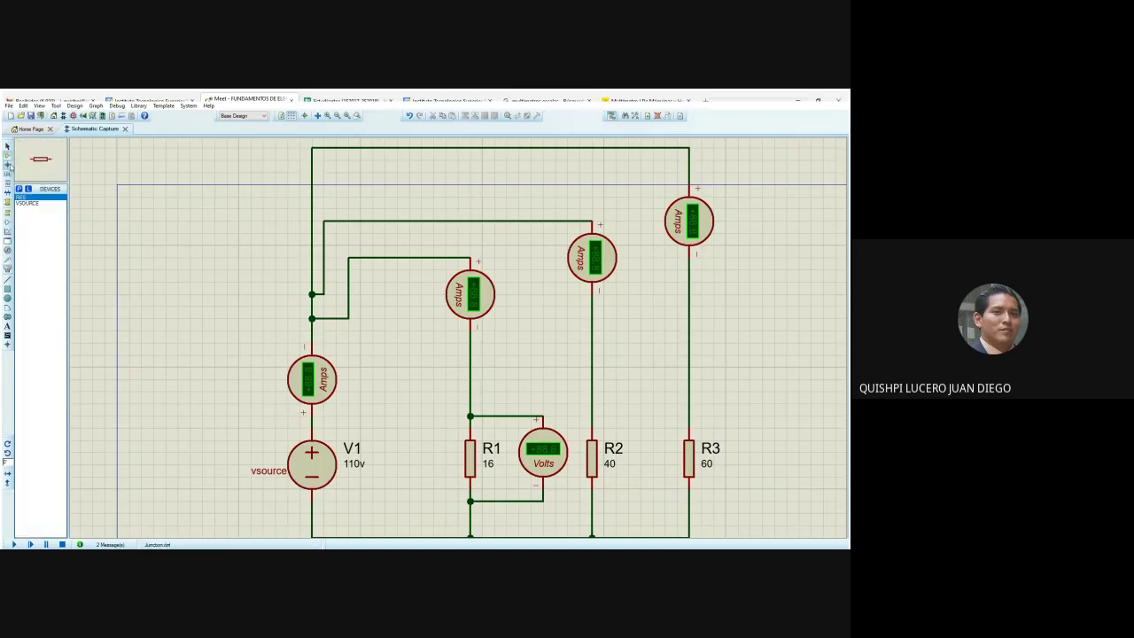
click(425, 452)
click(421, 452)
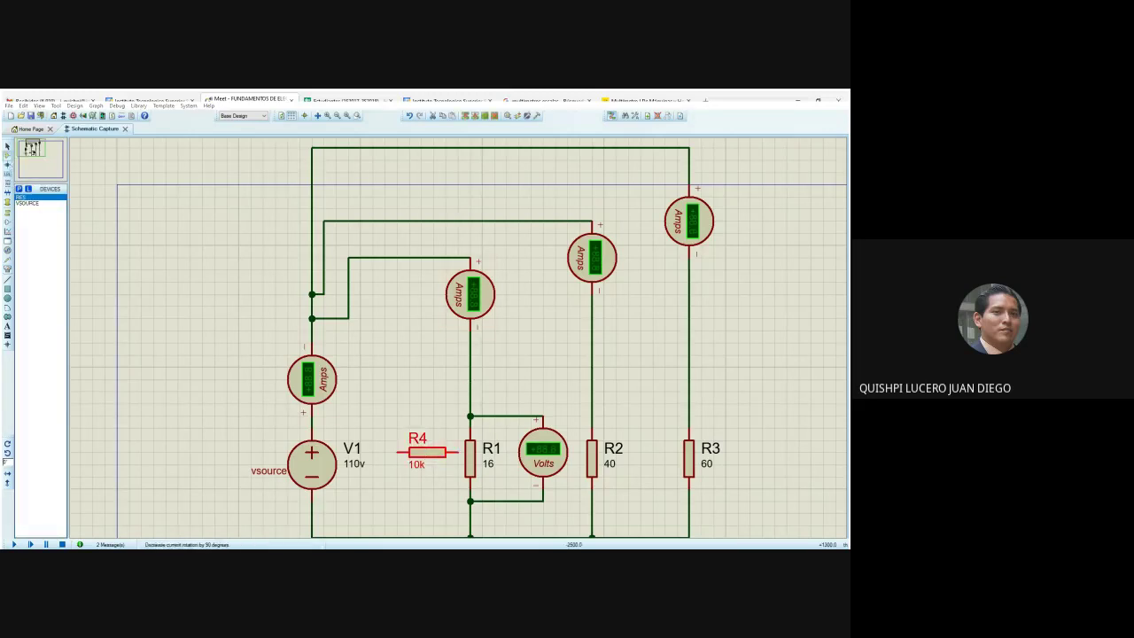
key(KP_Add)
click(434, 417)
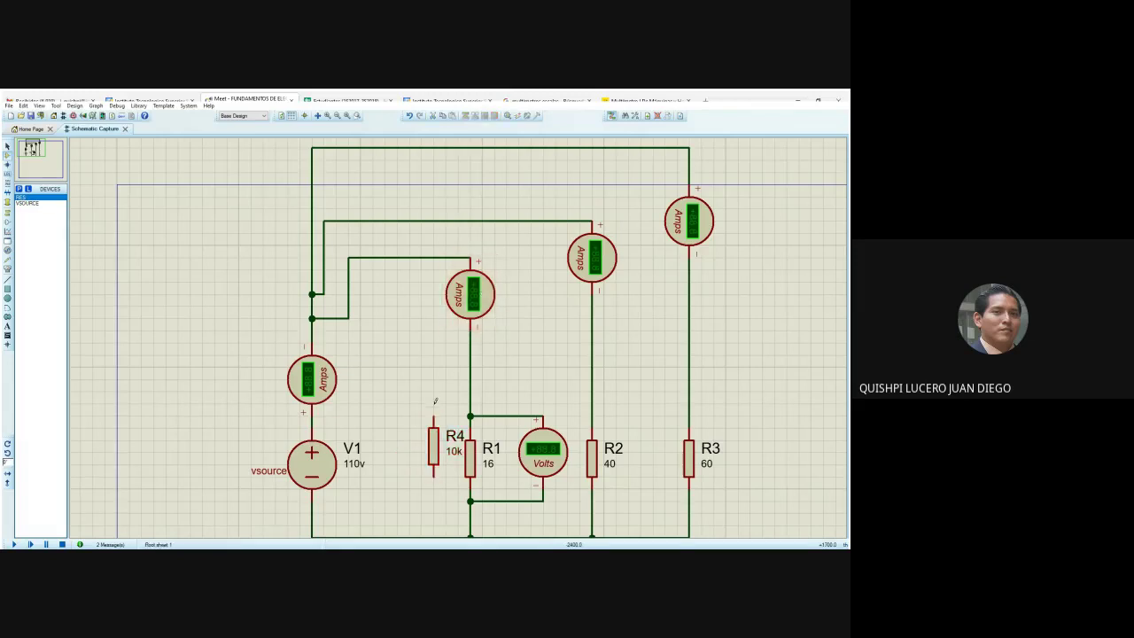
click(471, 416)
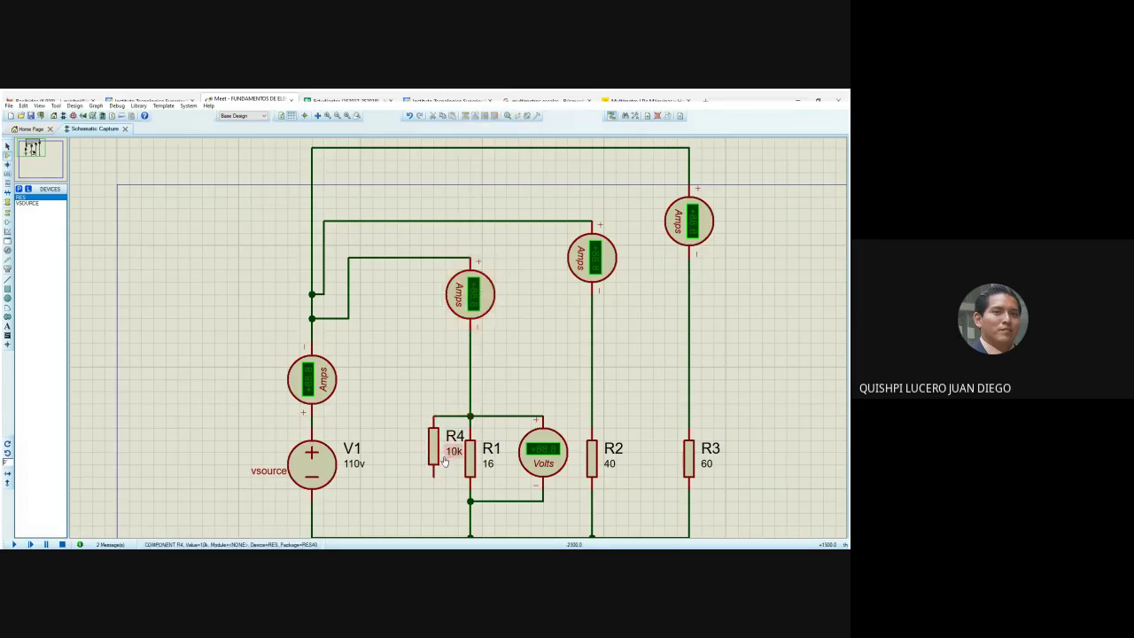
drag(435, 452, 422, 453)
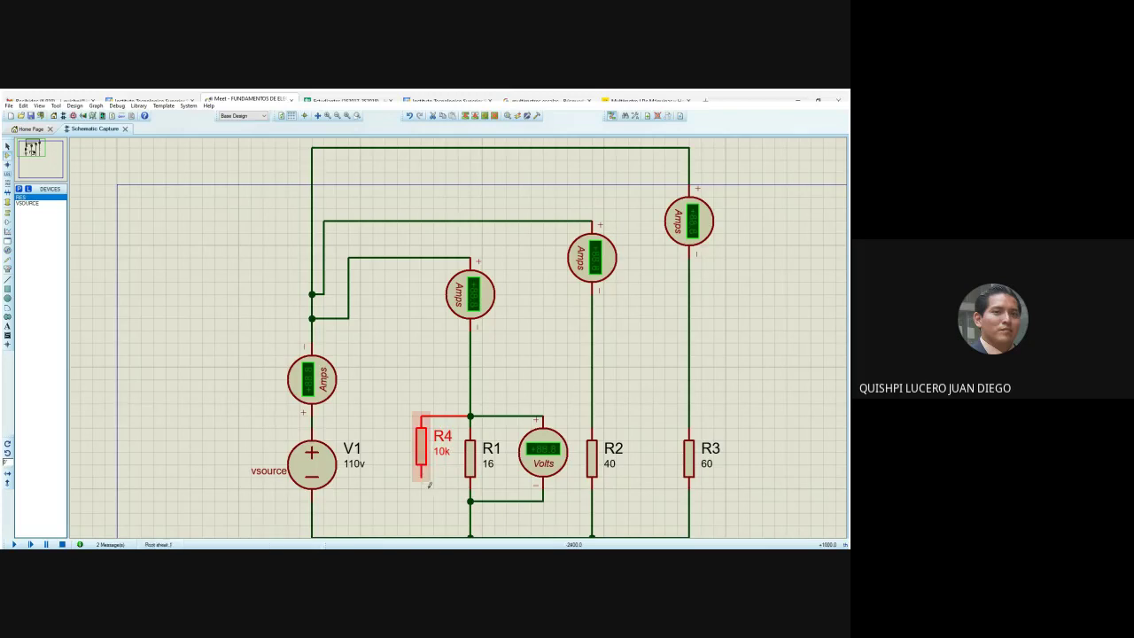
click(422, 476)
click(470, 501)
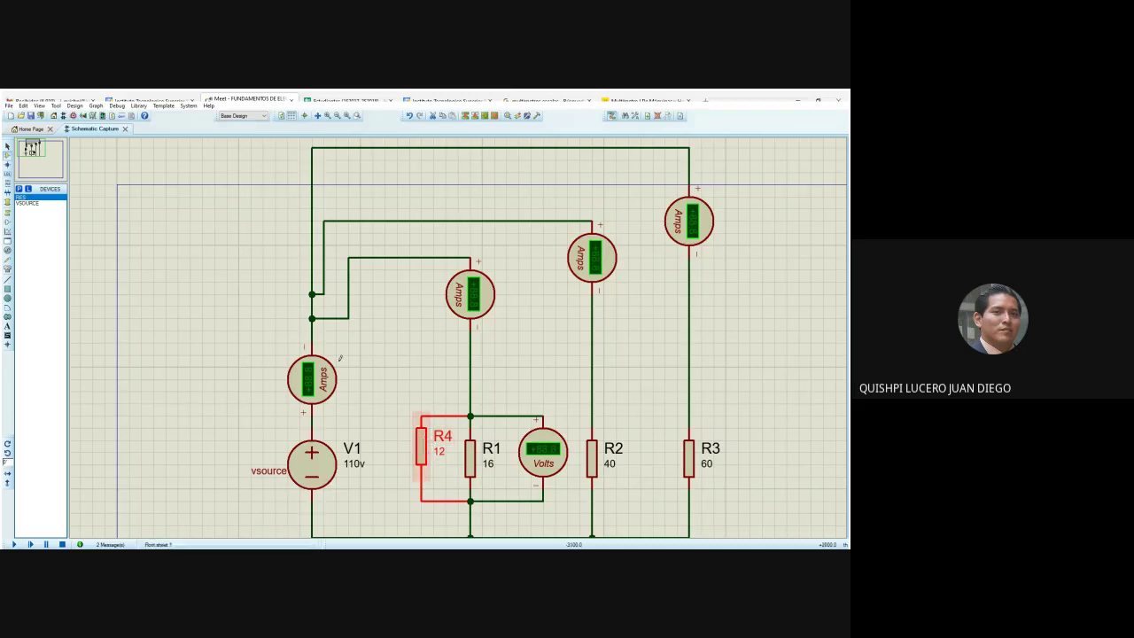
Simulate the circuit with the parallel resistor beside R1 to read the currents, and stop the simulation.
click(13, 544)
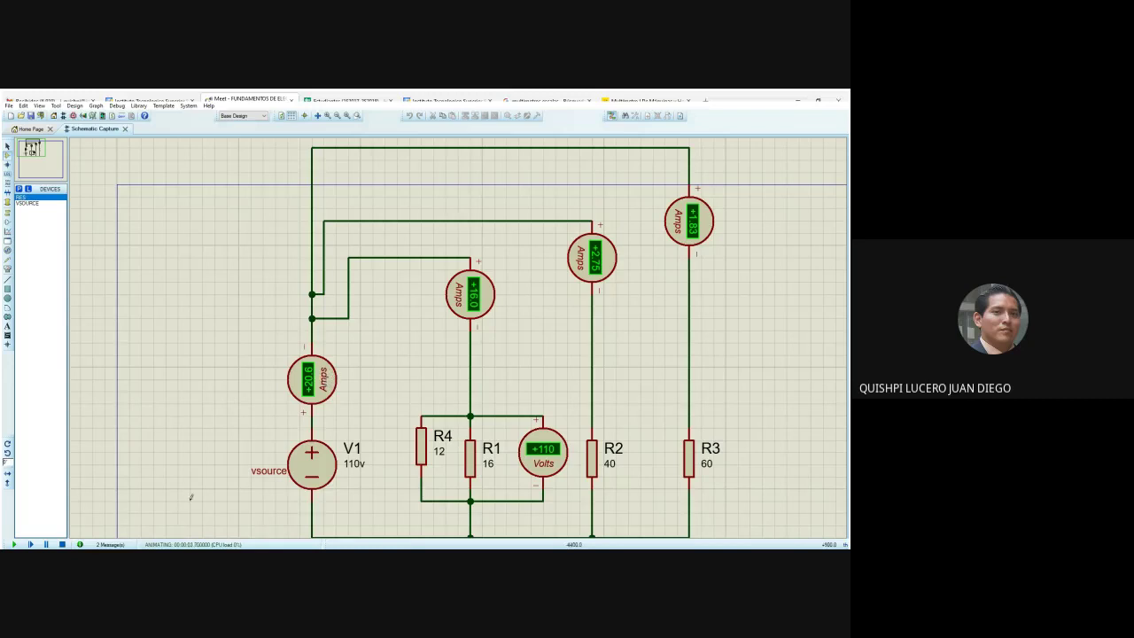
click(62, 544)
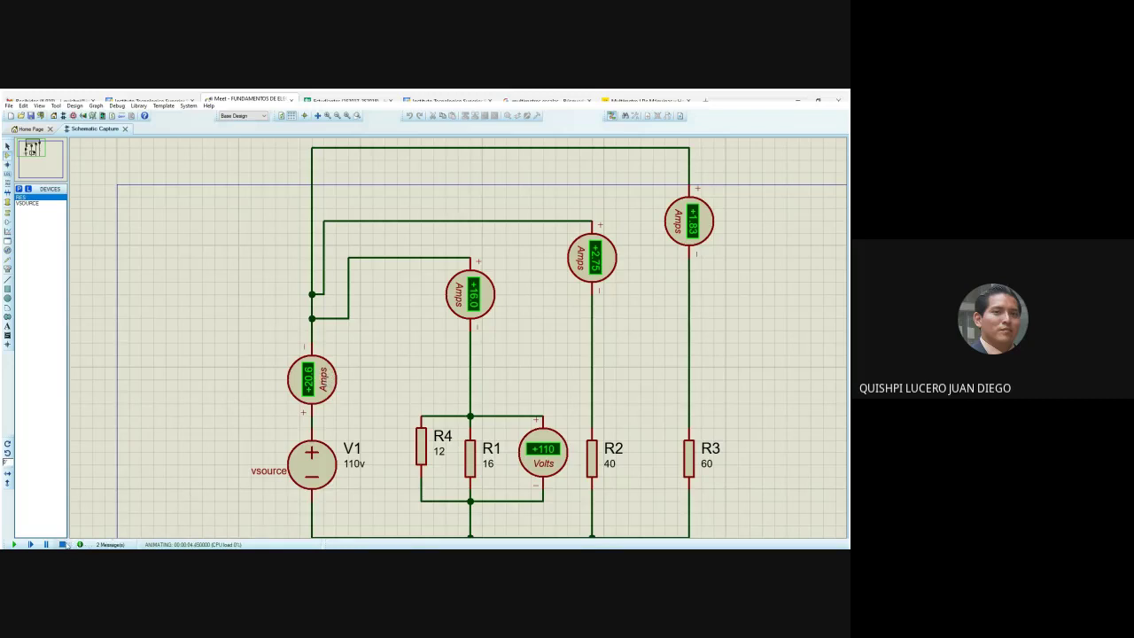
Replace the wire between R2's ammeter and R2 with a vertical resistor of value 40 wired in series.
right_click(593, 372)
right_click(592, 373)
click(598, 363)
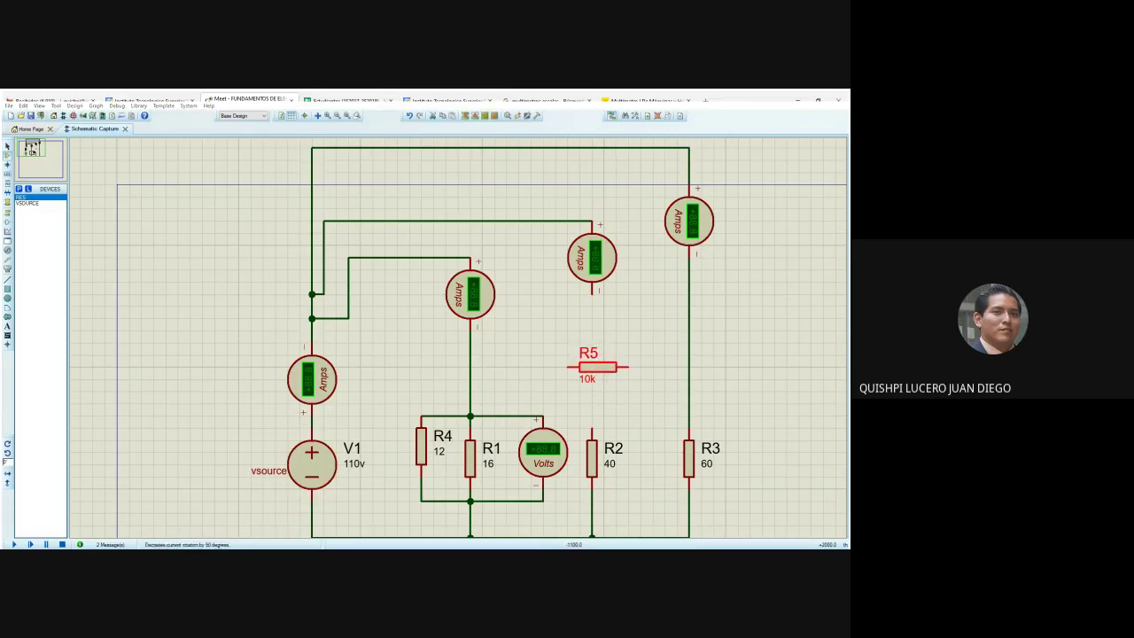
key(KP_Add)
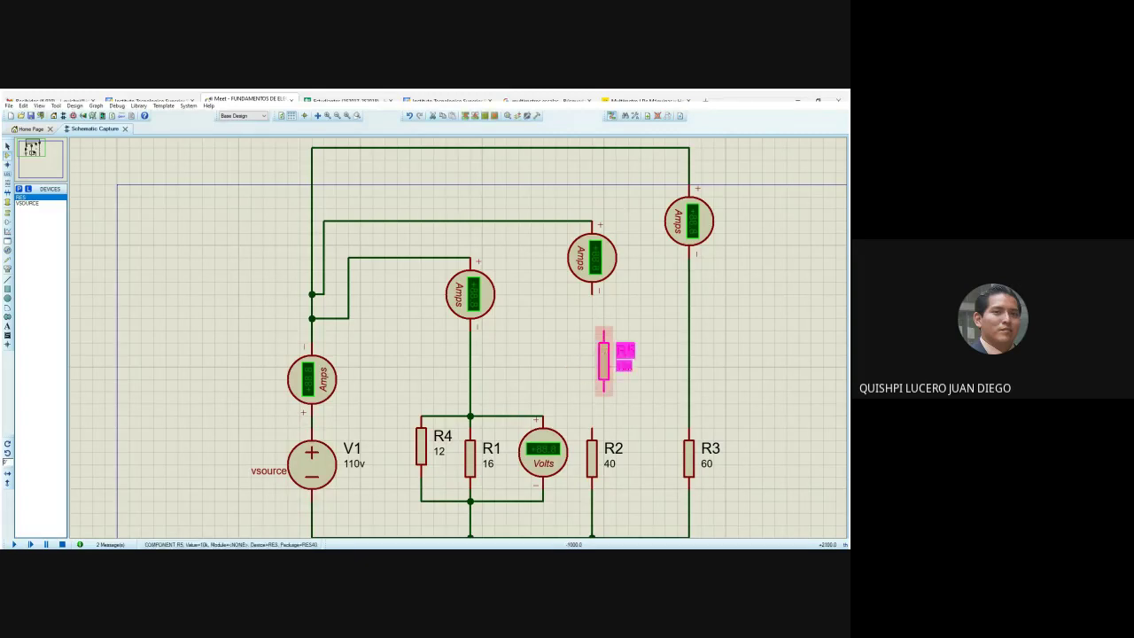
drag(611, 359, 599, 358)
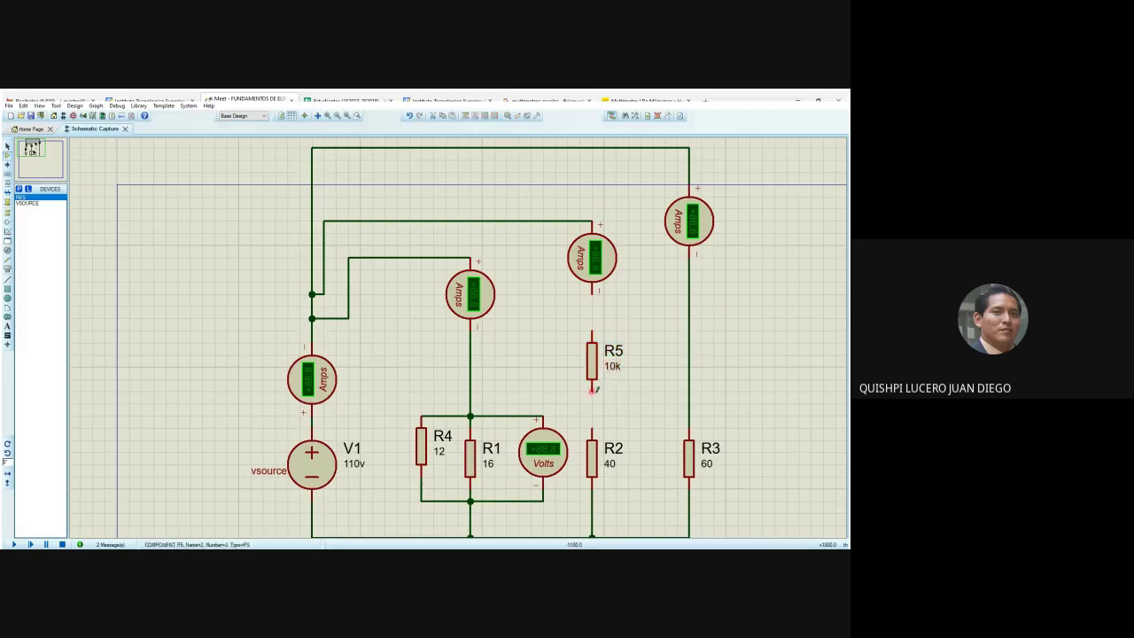
click(592, 330)
click(591, 288)
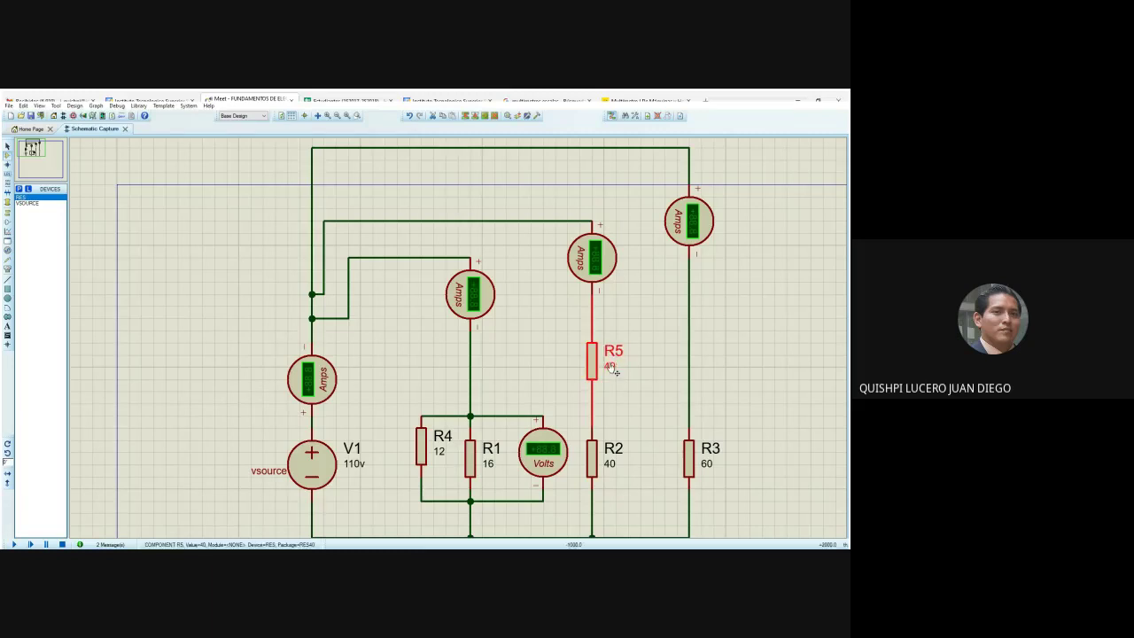
Simulate the circuit, set R5 to 8 and simulate again to compare the branch currents.
click(14, 544)
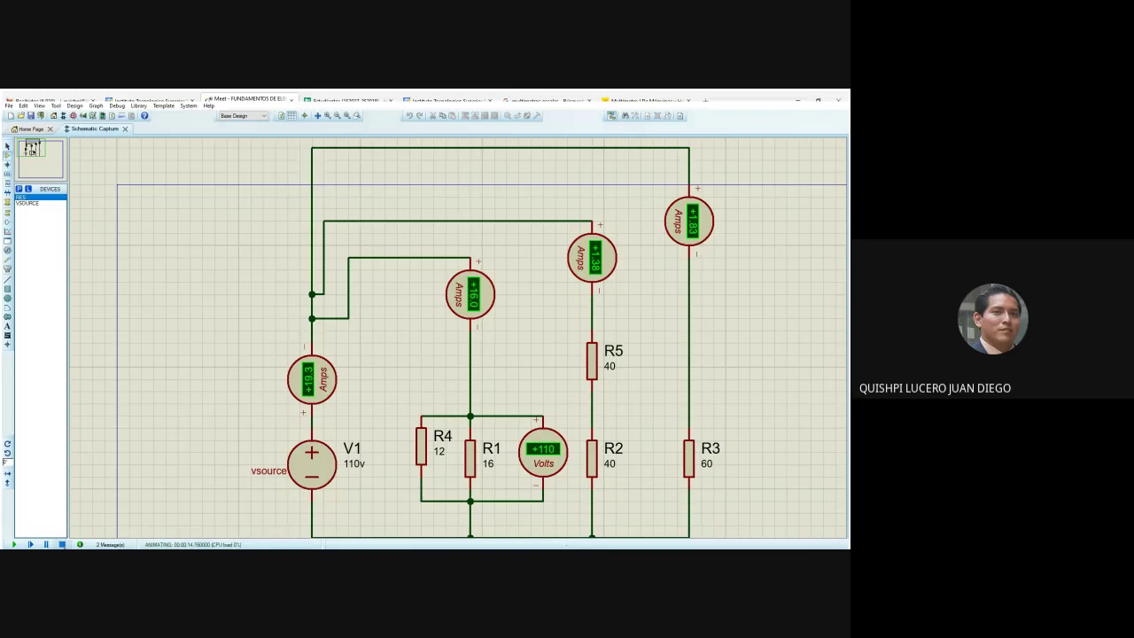
click(589, 347)
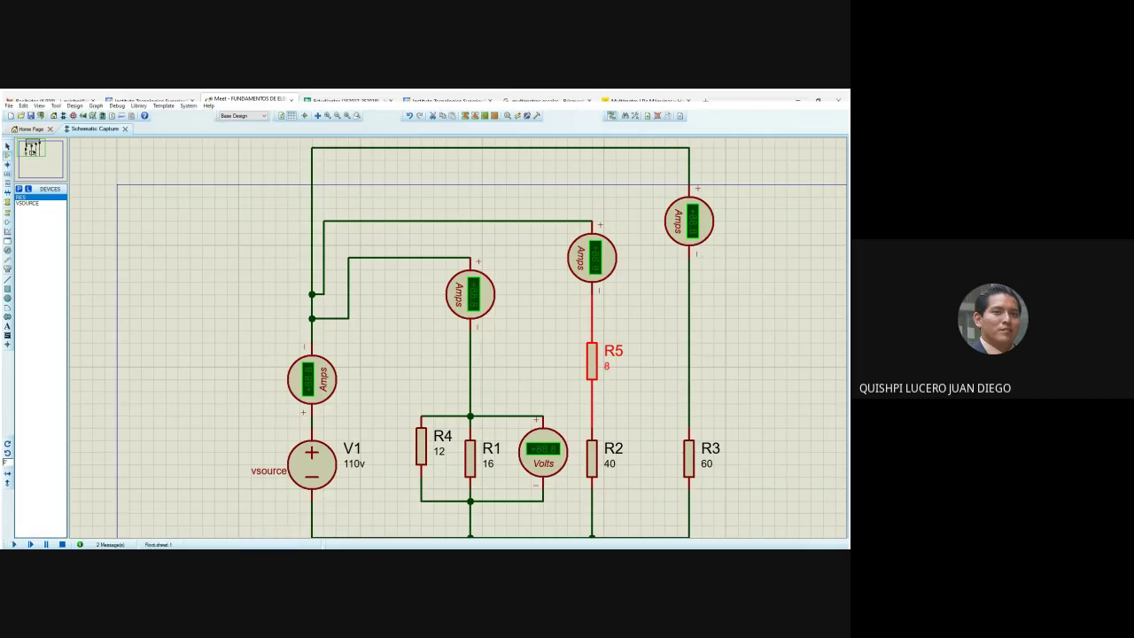
click(29, 544)
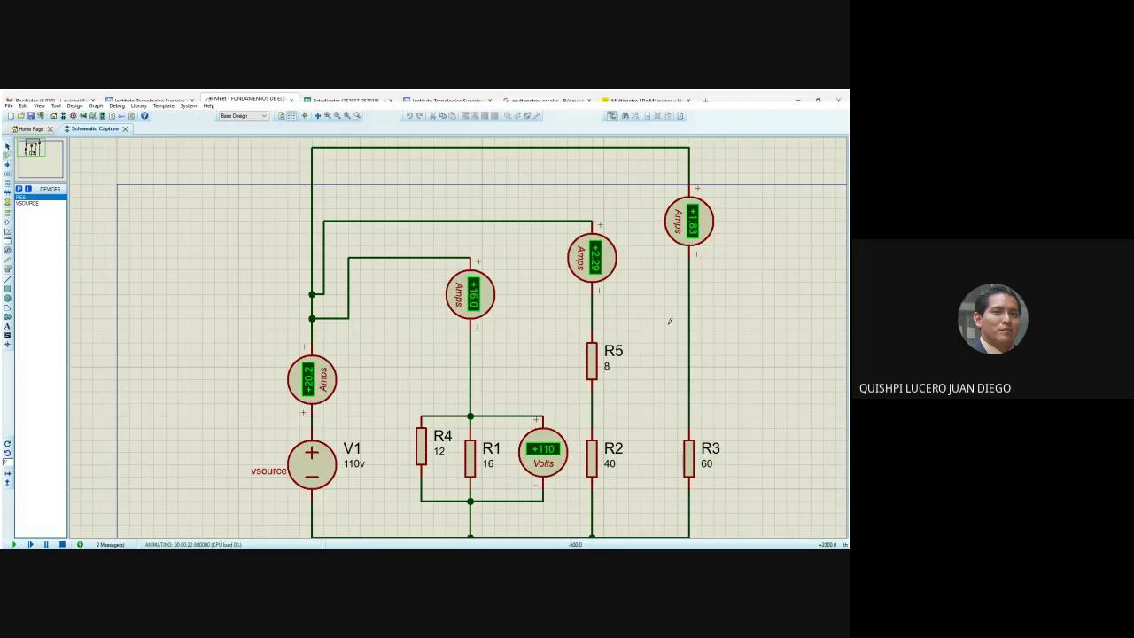
Stop the simulation, and replace the wire between R3 and its ammeter with an unconnected vertical resistor.
key(shift+Pause)
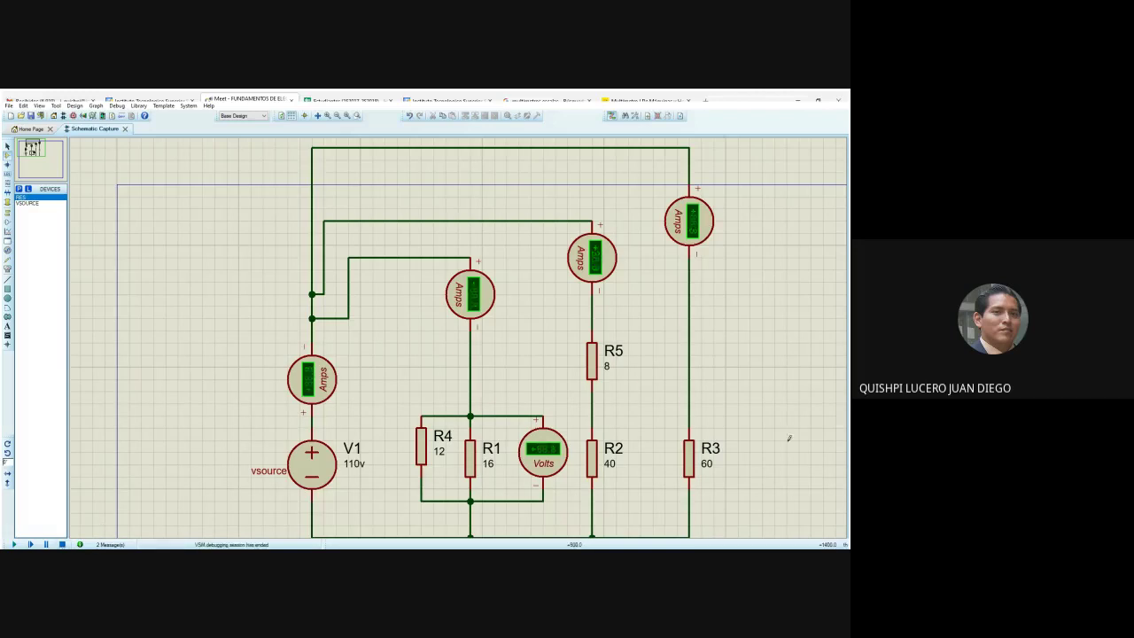
right_click(690, 385)
right_click(690, 384)
click(709, 351)
click(707, 354)
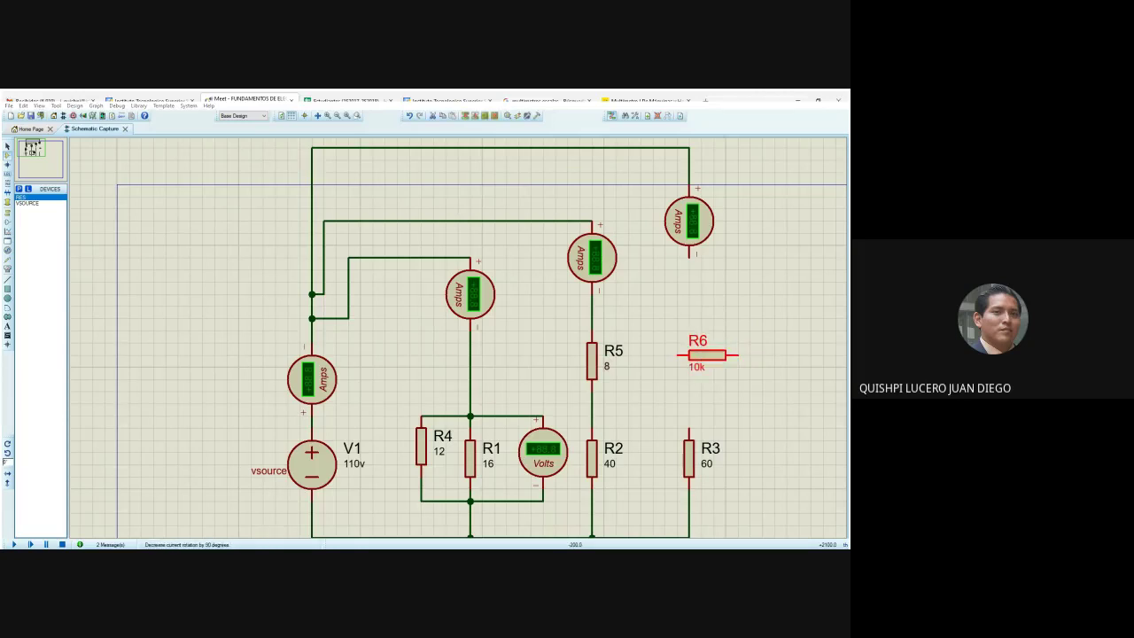
key(KP_Add)
drag(718, 353, 706, 355)
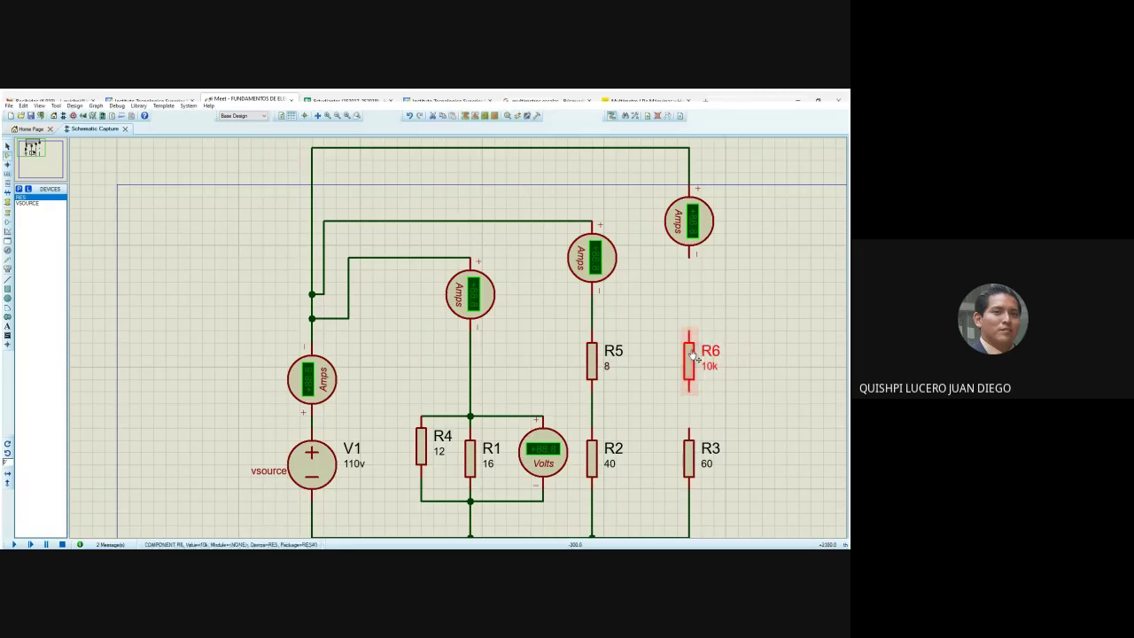
Wire the new resistor in series between the ammeter and R3, and simulate the circuit briefly.
click(691, 259)
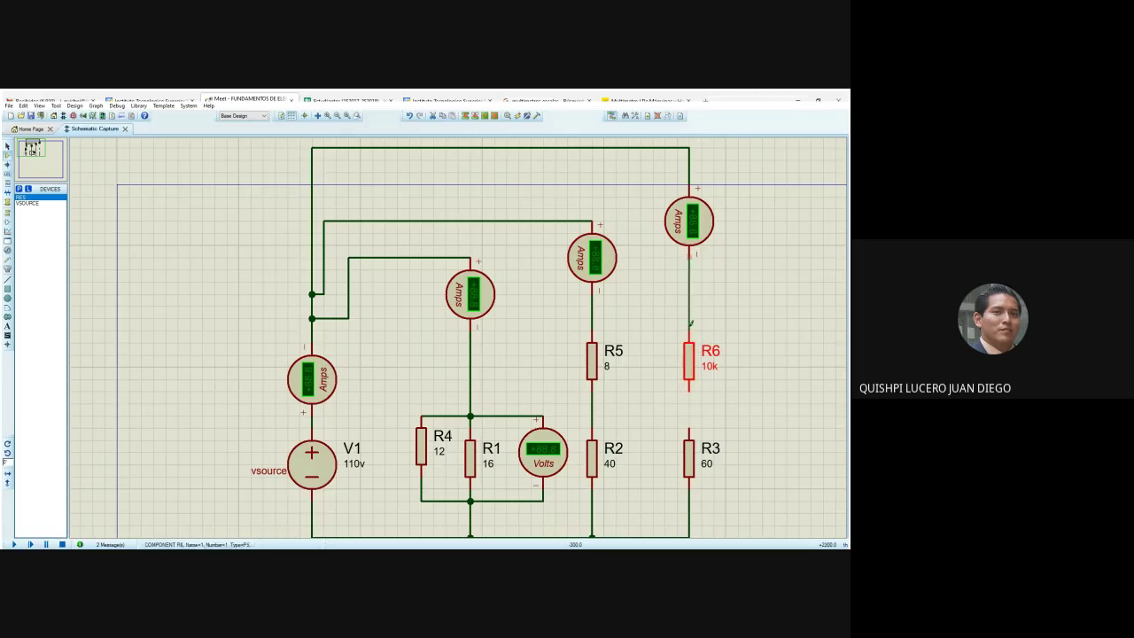
click(689, 342)
click(689, 431)
click(689, 383)
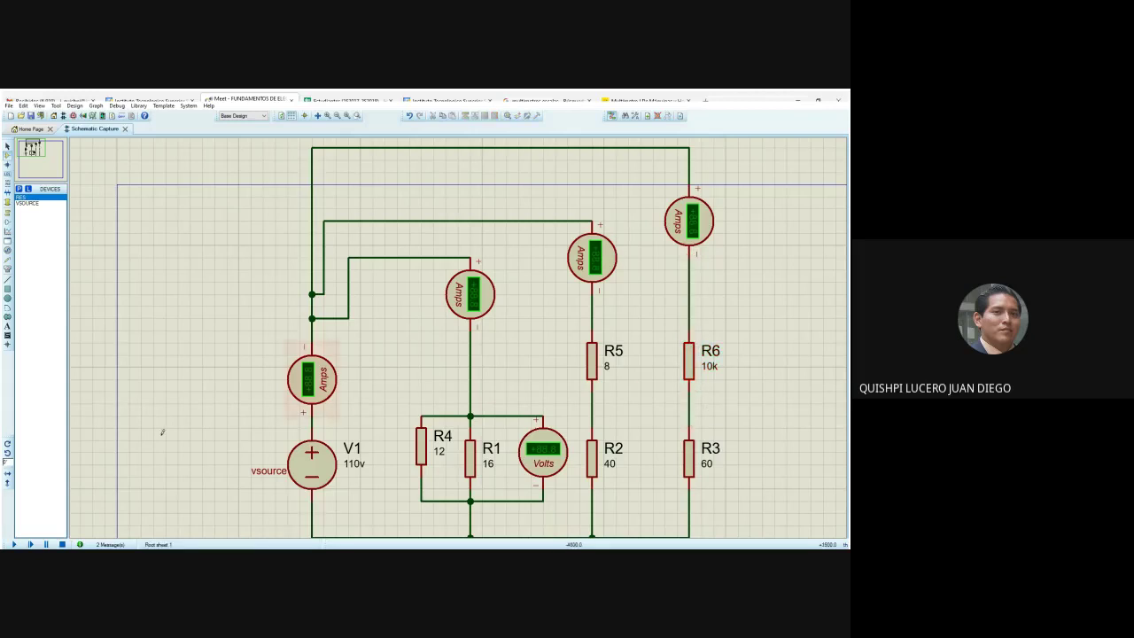
click(14, 544)
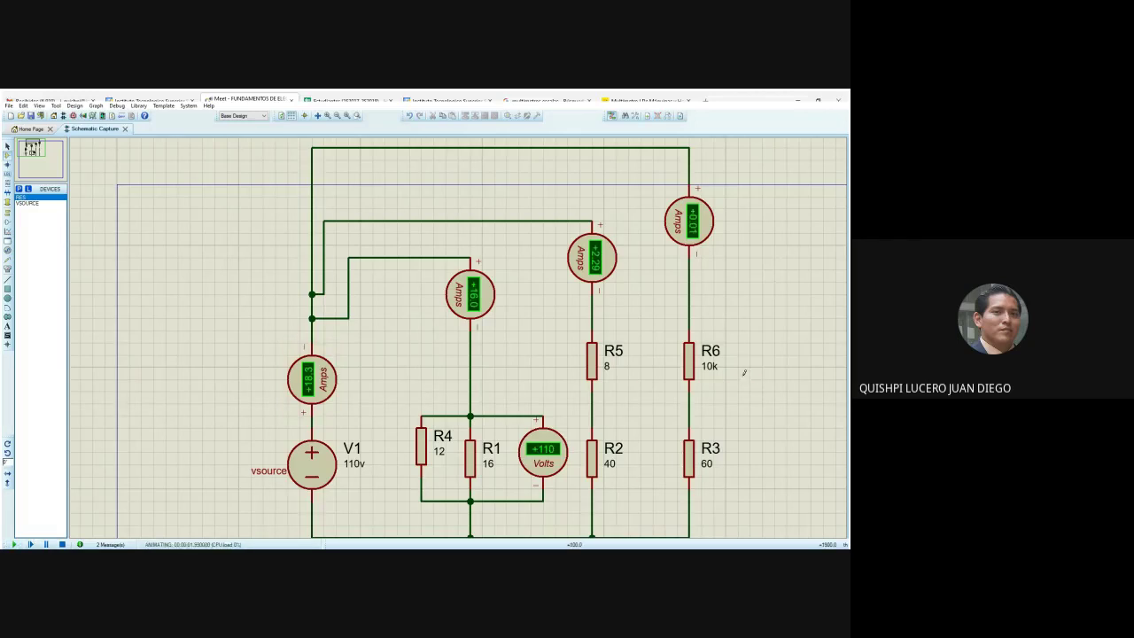
click(62, 544)
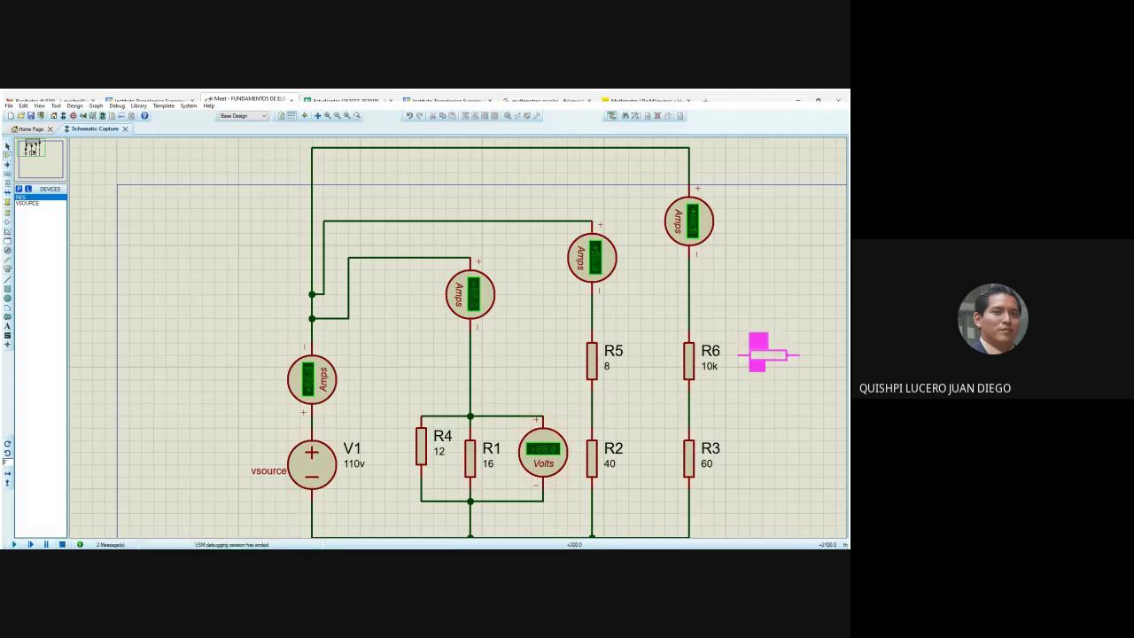
Add a vertical resistor to the right of R6 and wire it in parallel with the R6 and R3 series pair.
click(780, 366)
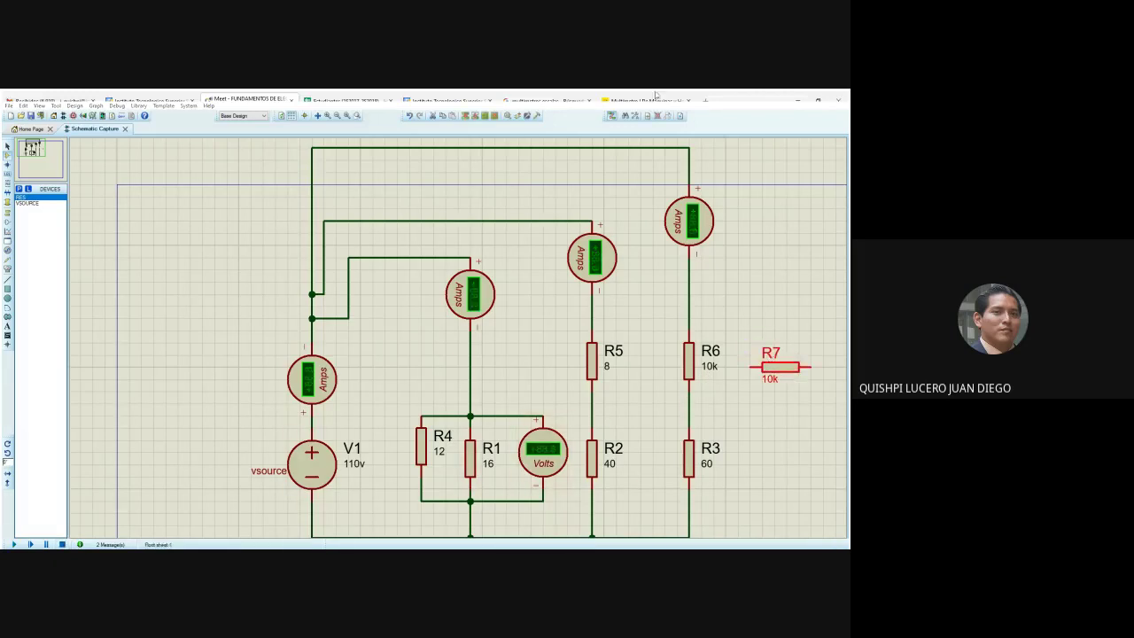
click(8, 443)
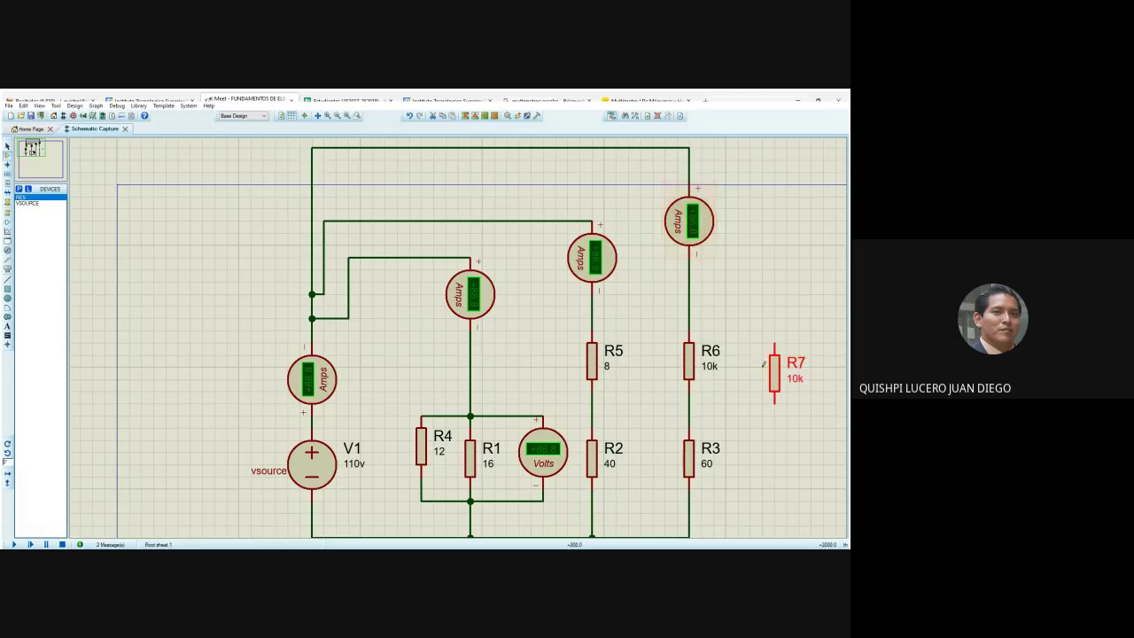
drag(774, 386, 775, 397)
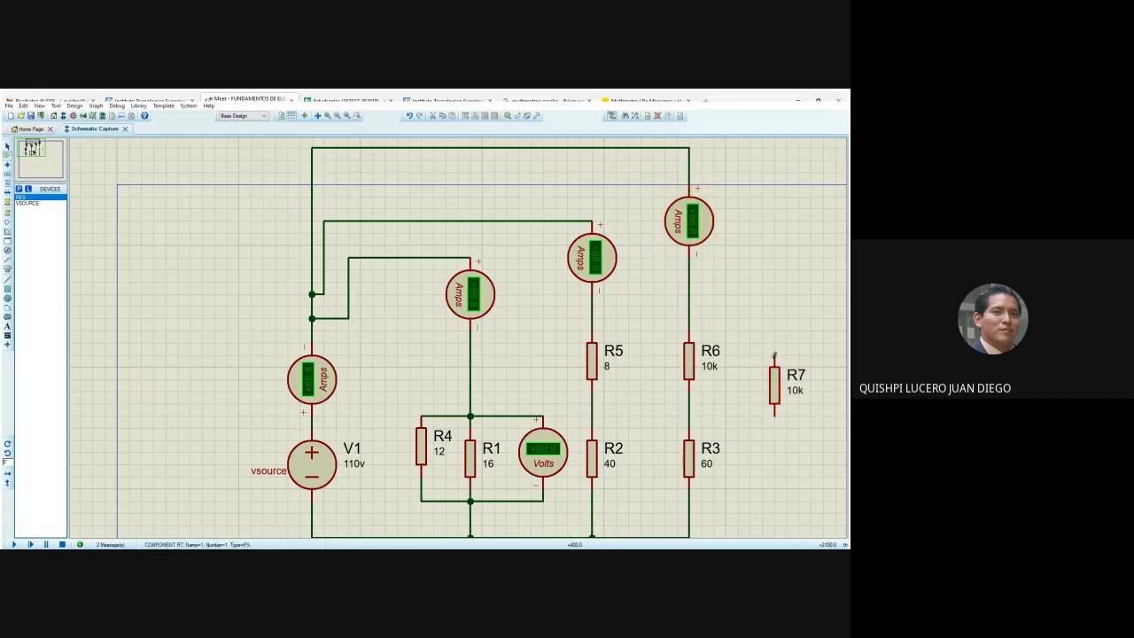
click(774, 353)
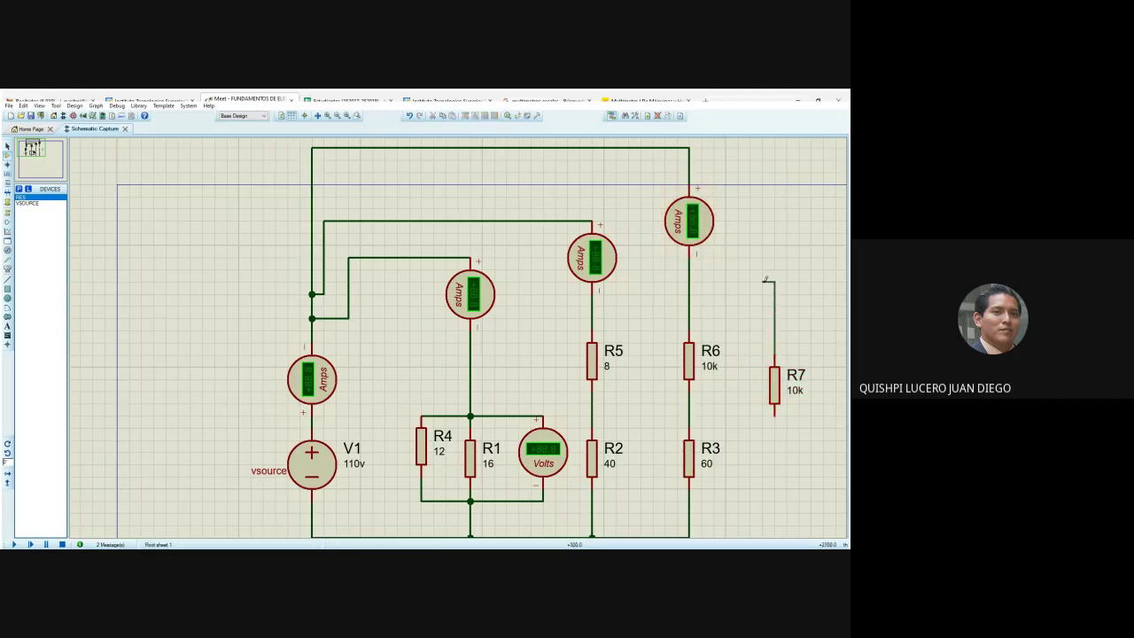
click(689, 282)
click(774, 412)
click(689, 512)
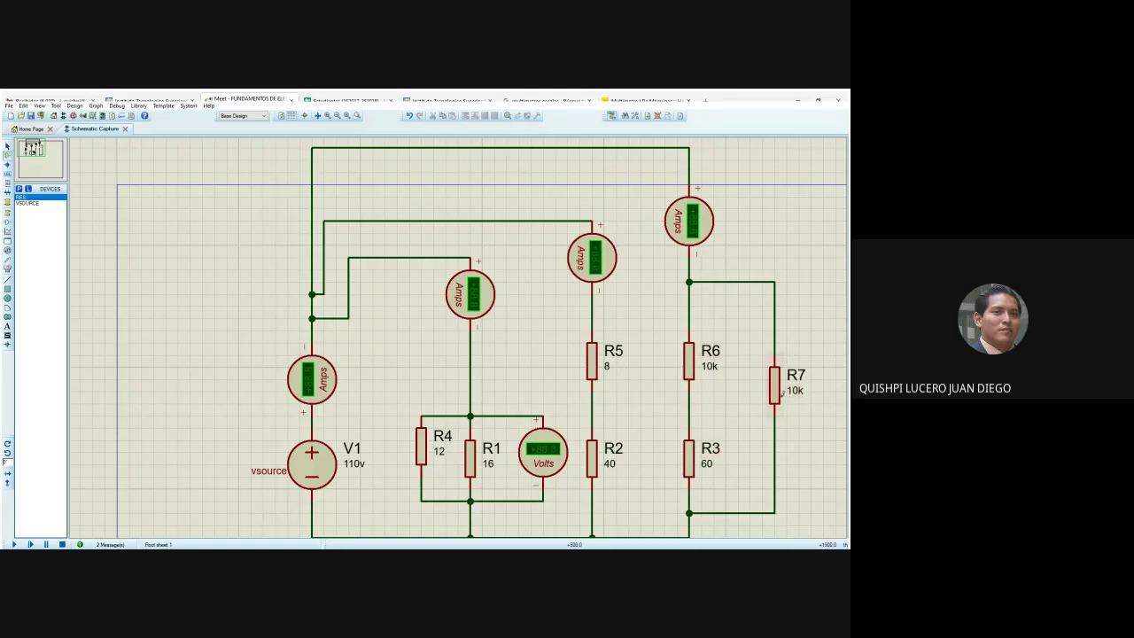
Set R7 to 16 and simulate the circuit to read the currents, and stop the simulation.
click(795, 390)
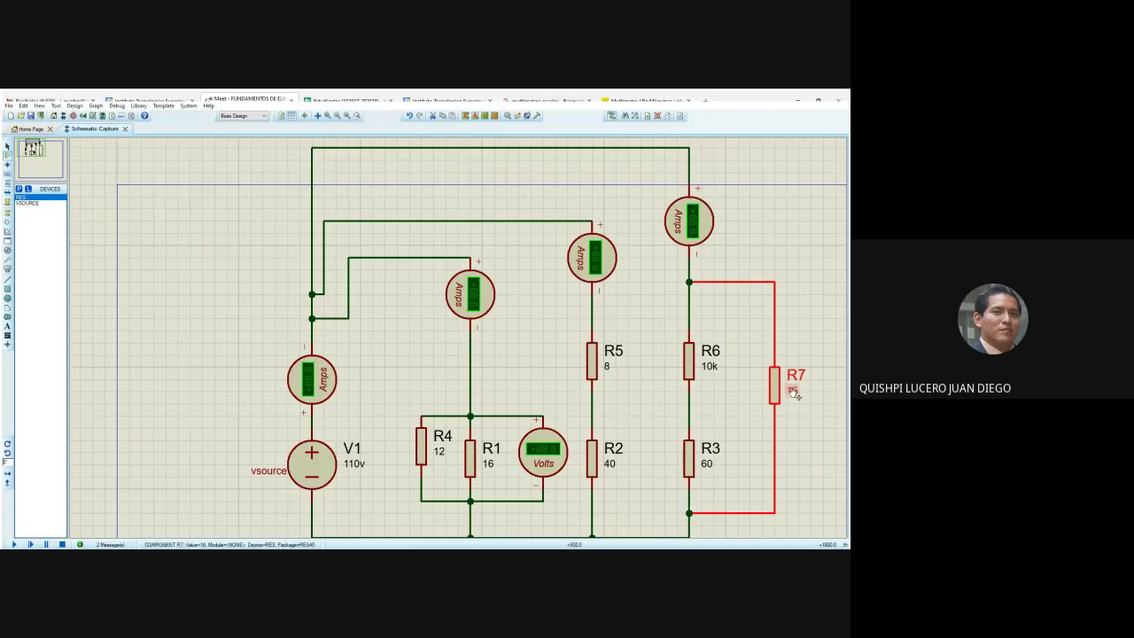
text(16)
key(Return)
click(15, 544)
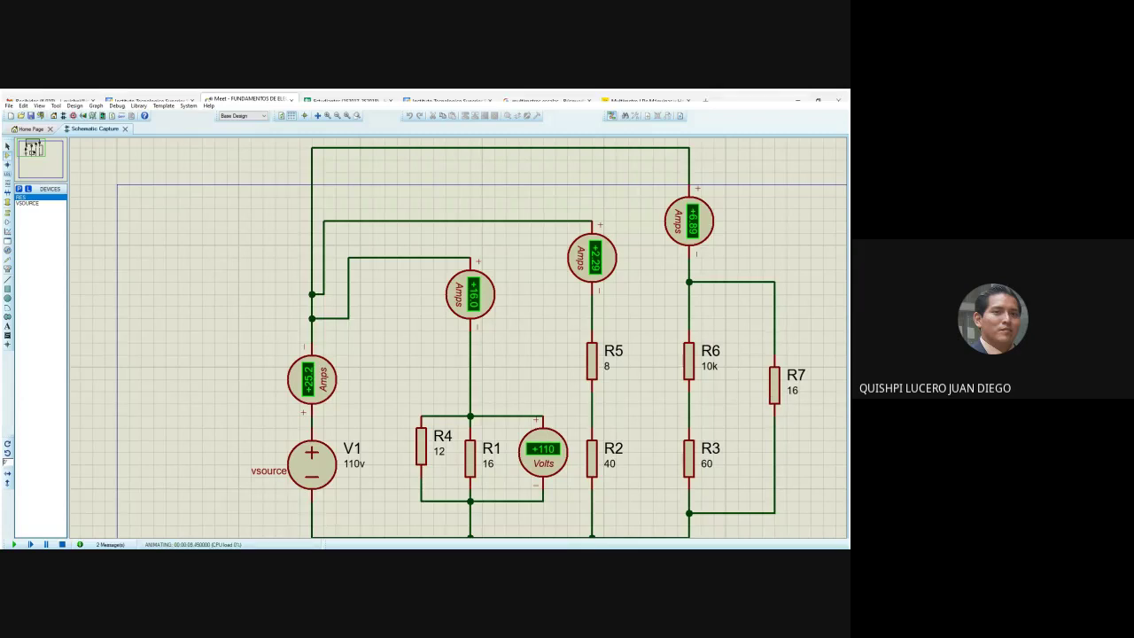
click(62, 544)
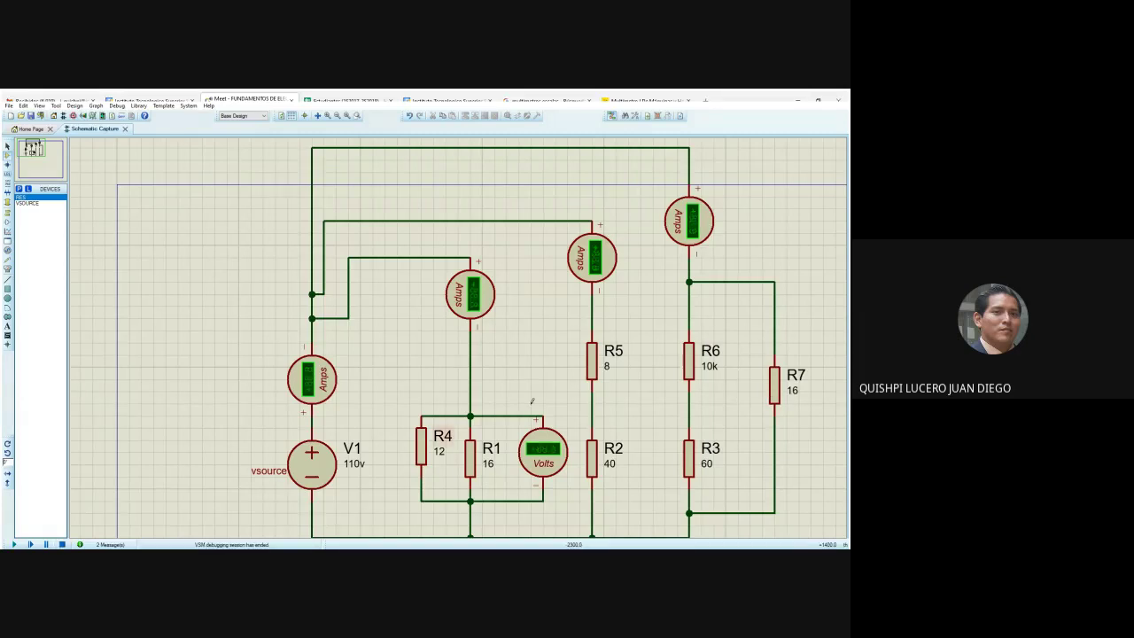
Set R6 to 8 and simulate the circuit to compare the branch currents, and stop the simulation.
click(698, 358)
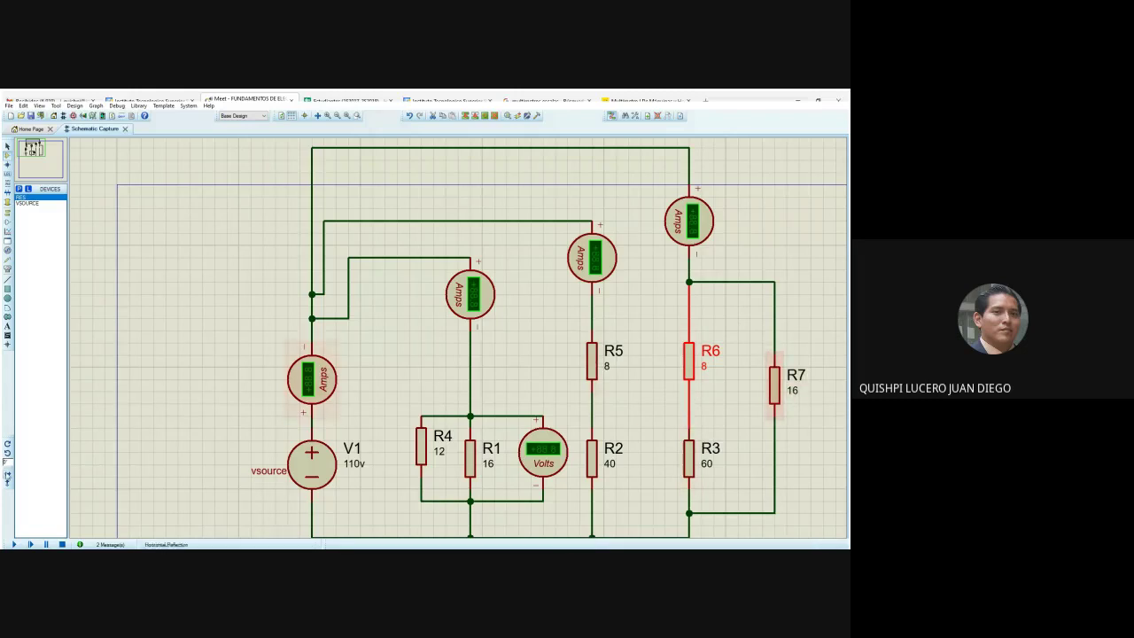
click(29, 544)
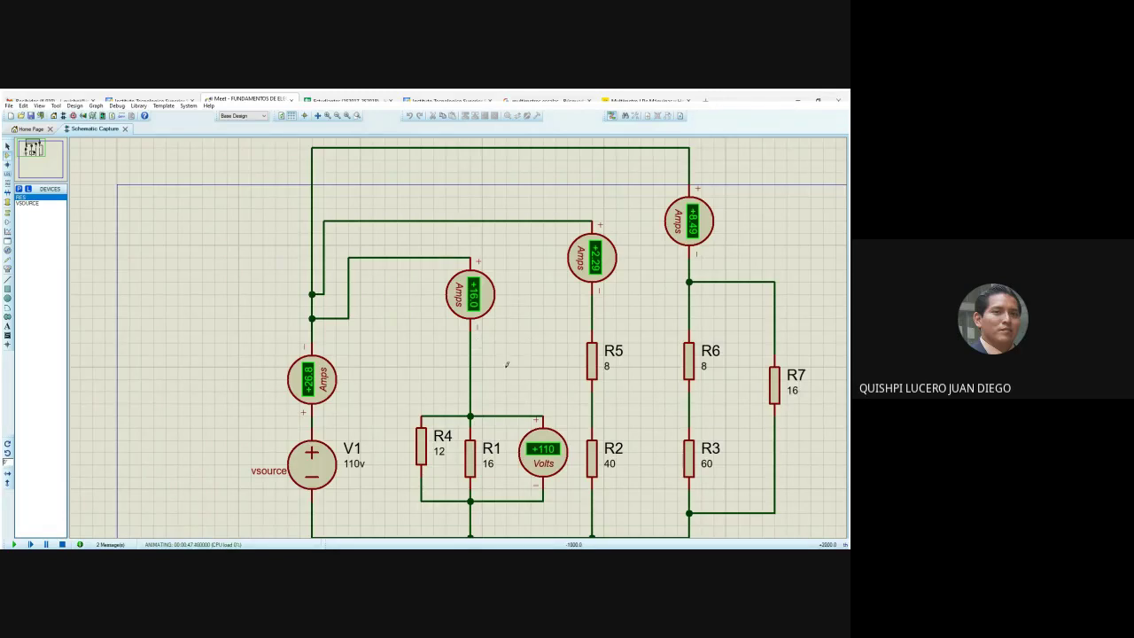
scroll(469, 346, down, 1)
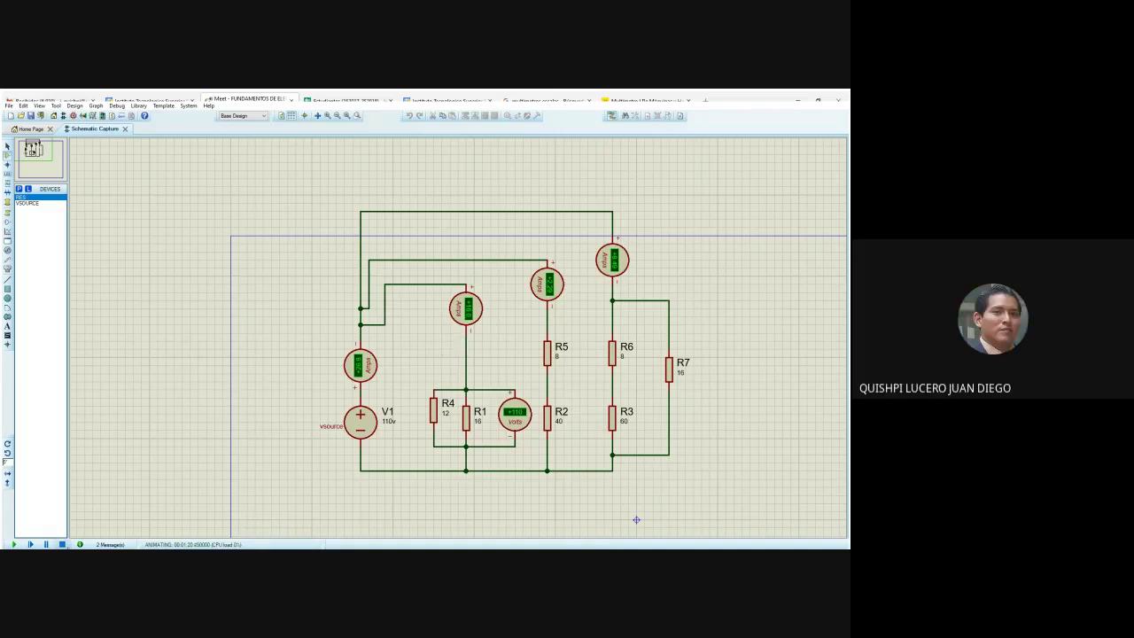
click(62, 544)
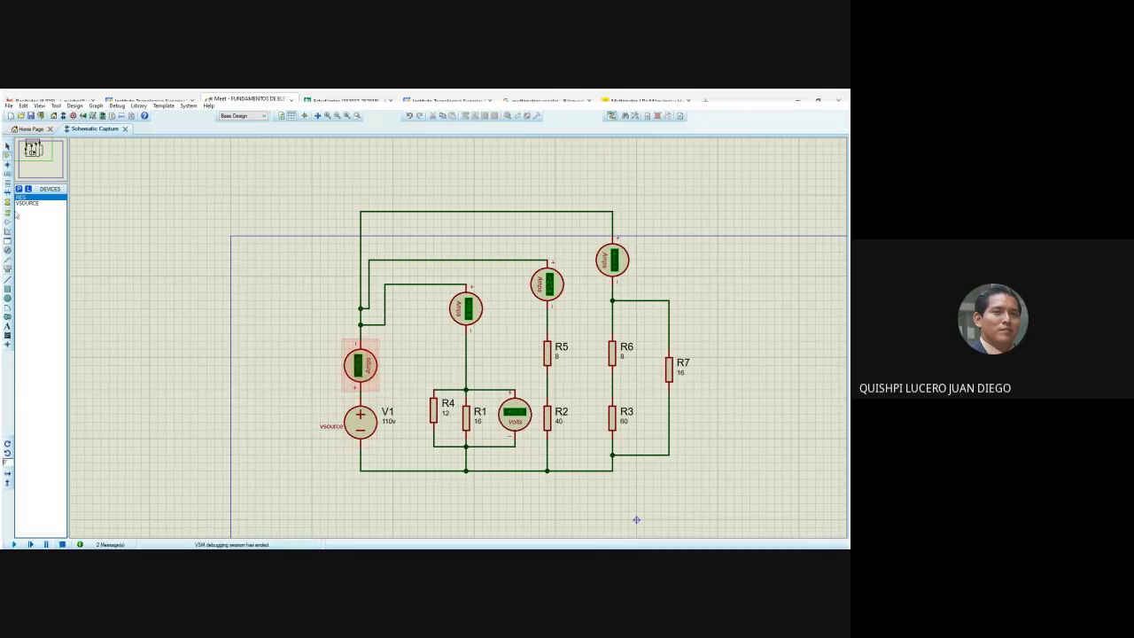
Show the DC ammeter among the virtual instruments and examine the meters in each branch with a short simulation run.
click(7, 268)
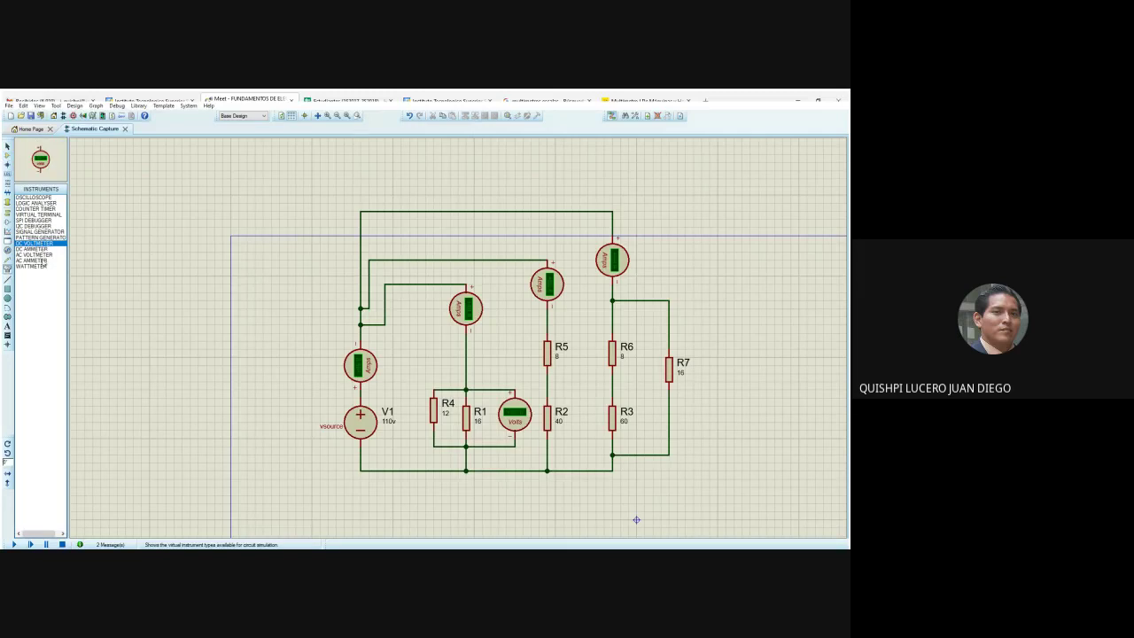
click(41, 261)
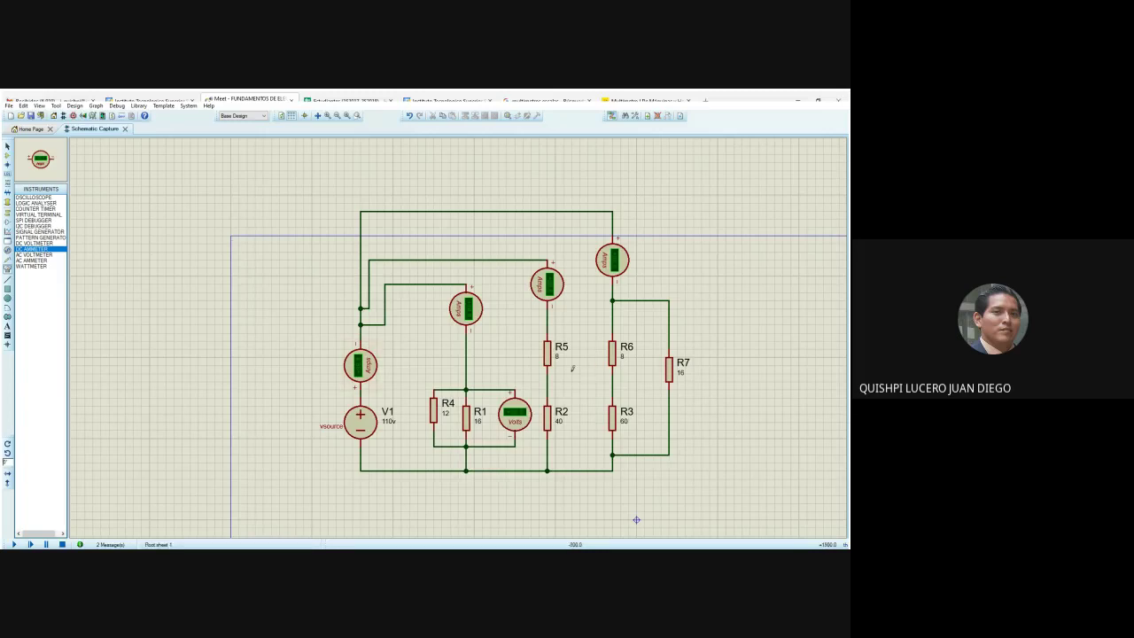
scroll(590, 371, up, 1)
scroll(349, 331, down, 1)
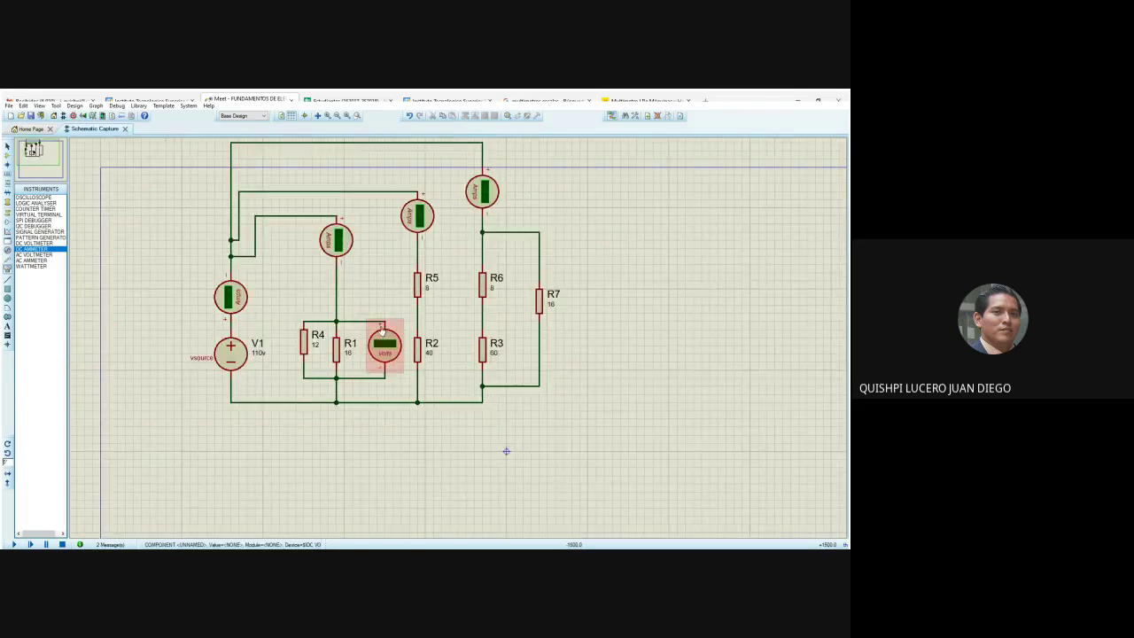
scroll(504, 326, up, 1)
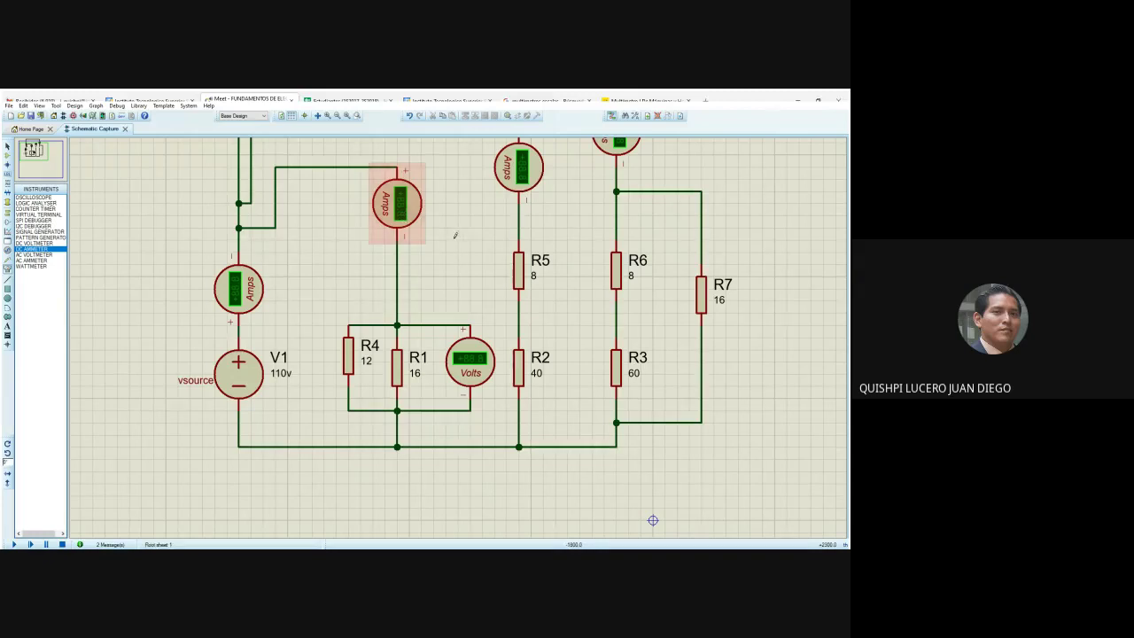
scroll(457, 292, up, 1)
scroll(459, 334, down, 1)
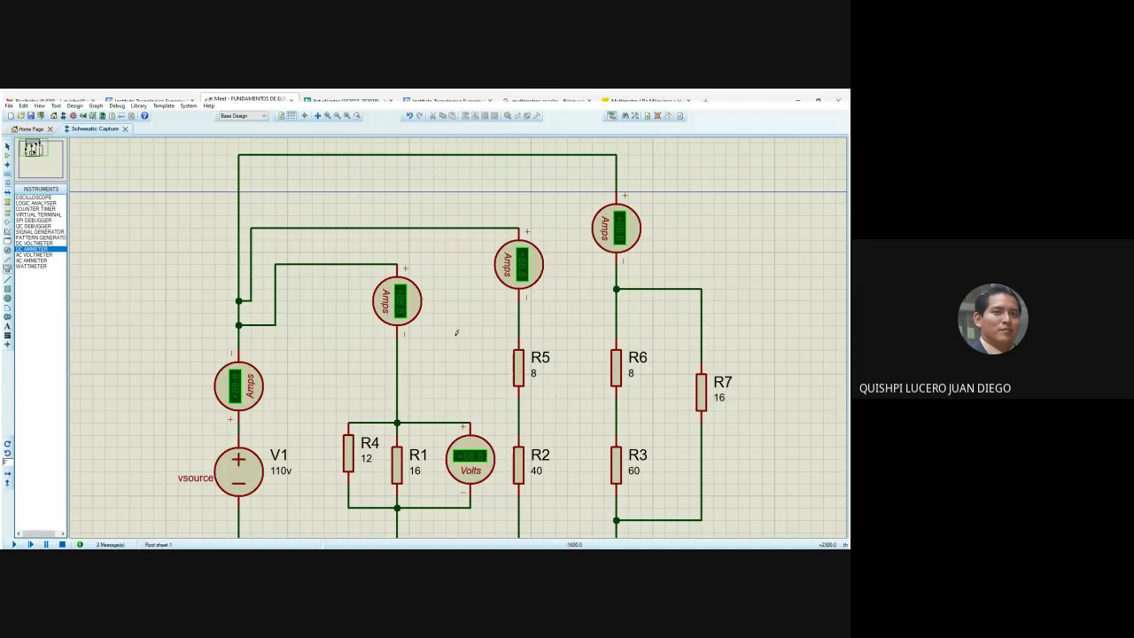
scroll(456, 332, down, 2)
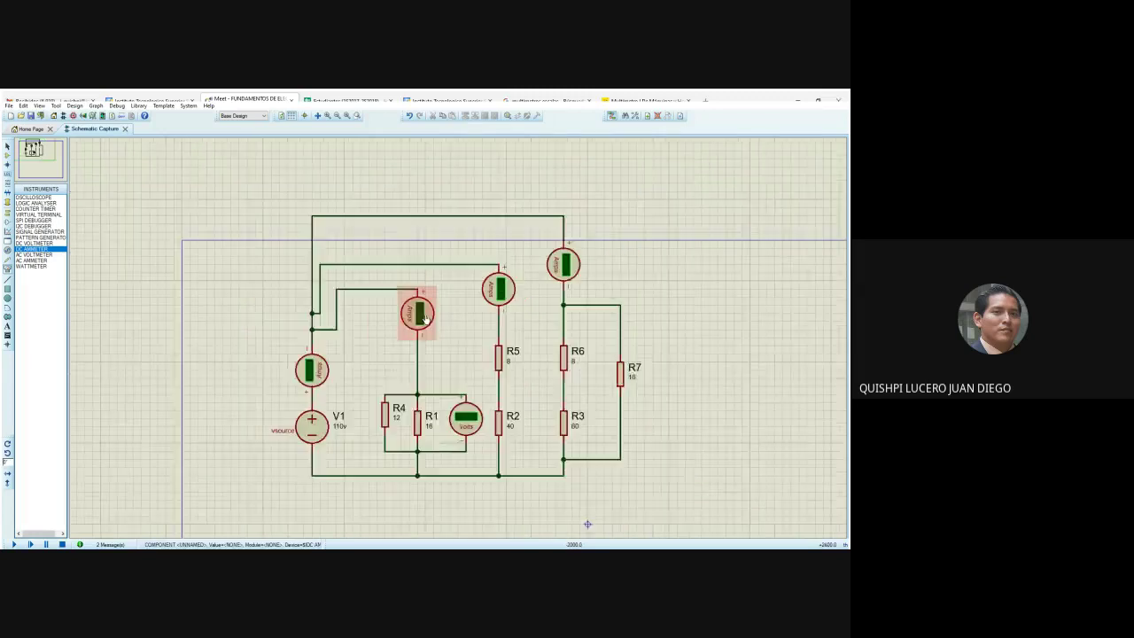
scroll(458, 344, up, 2)
scroll(458, 344, down, 1)
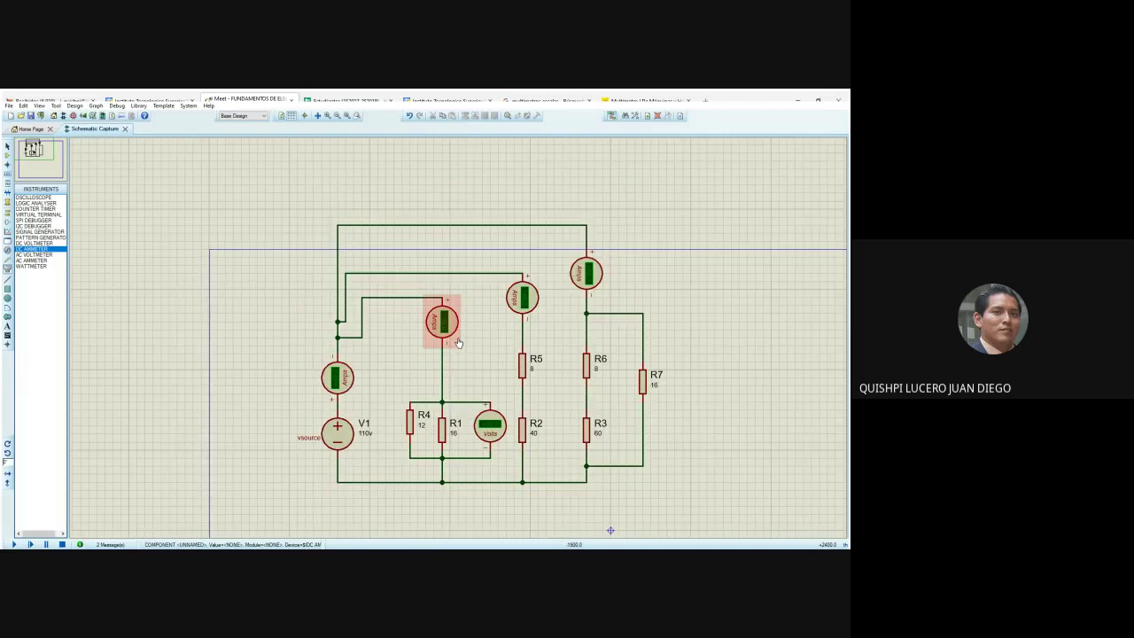
scroll(458, 344, up, 1)
scroll(458, 350, down, 1)
scroll(459, 335, up, 1)
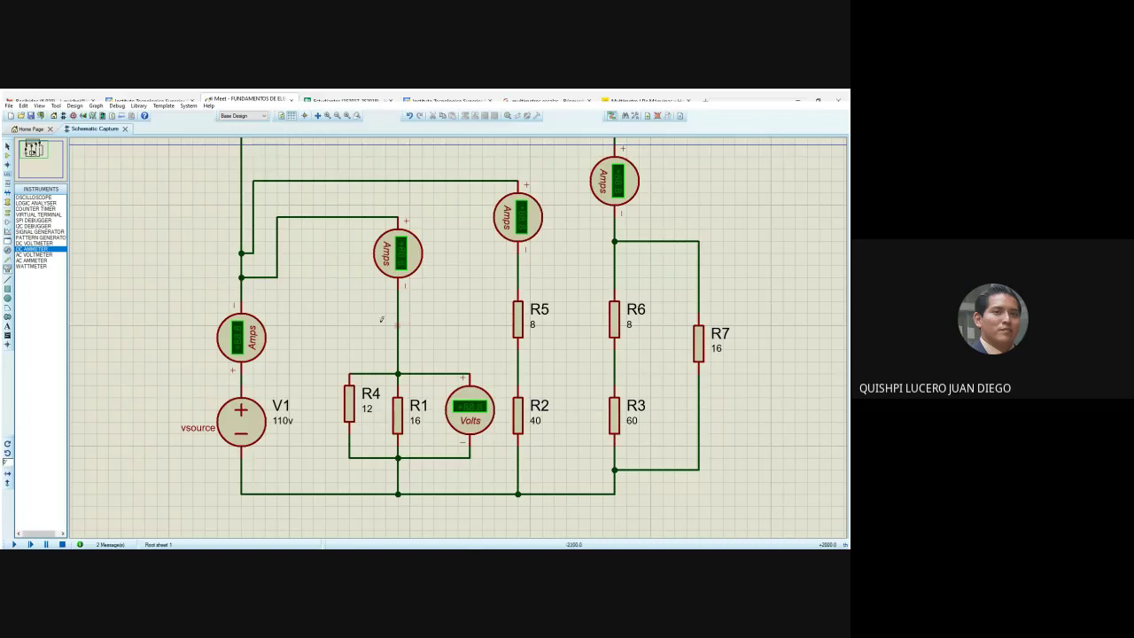
click(15, 544)
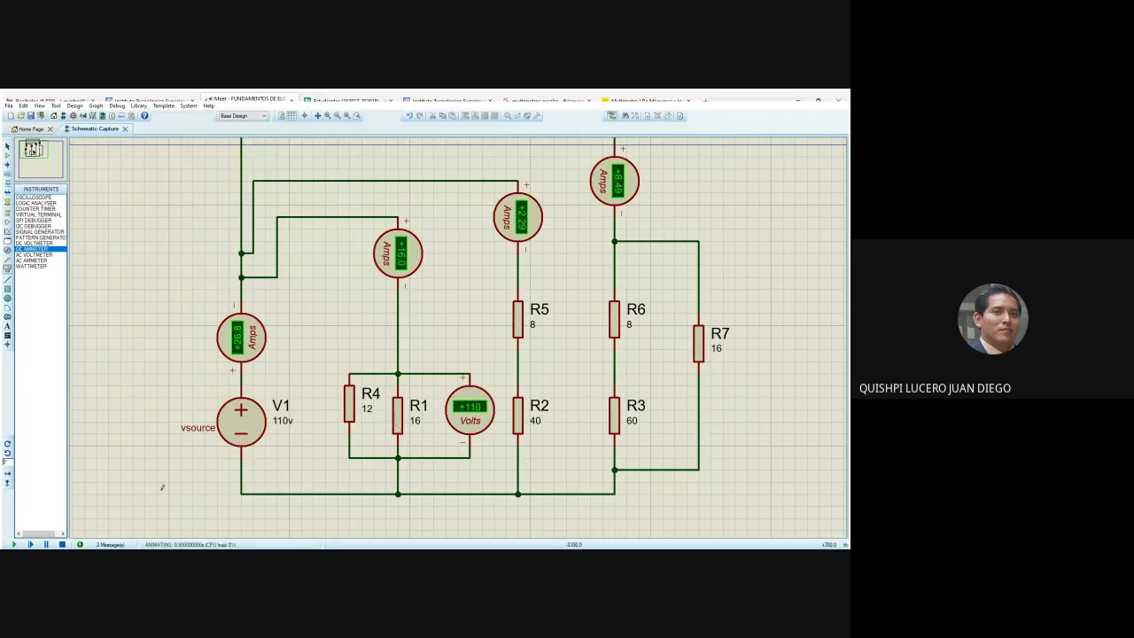
click(62, 544)
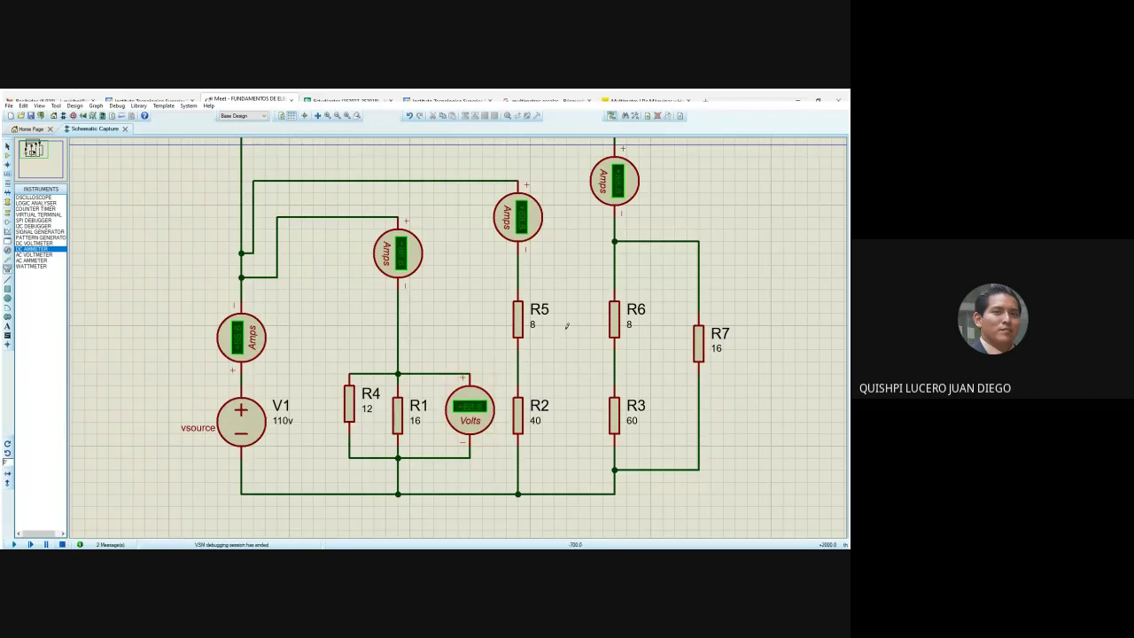
Place a DC voltmeter to the right of R5 and wire it in parallel across R5.
click(40, 243)
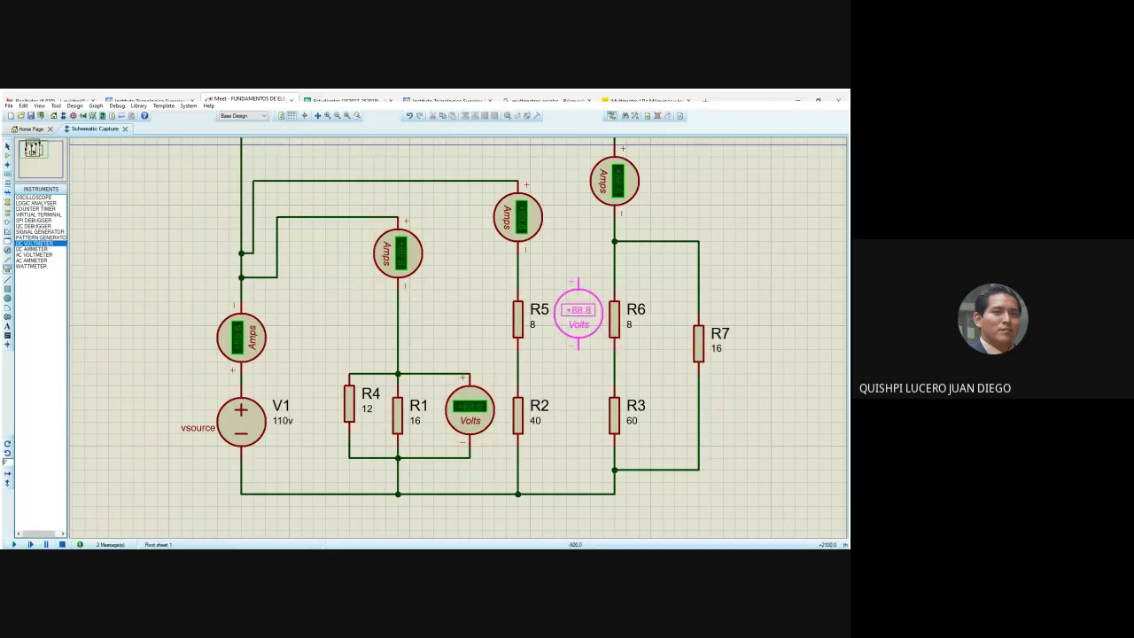
click(579, 312)
click(577, 278)
click(519, 265)
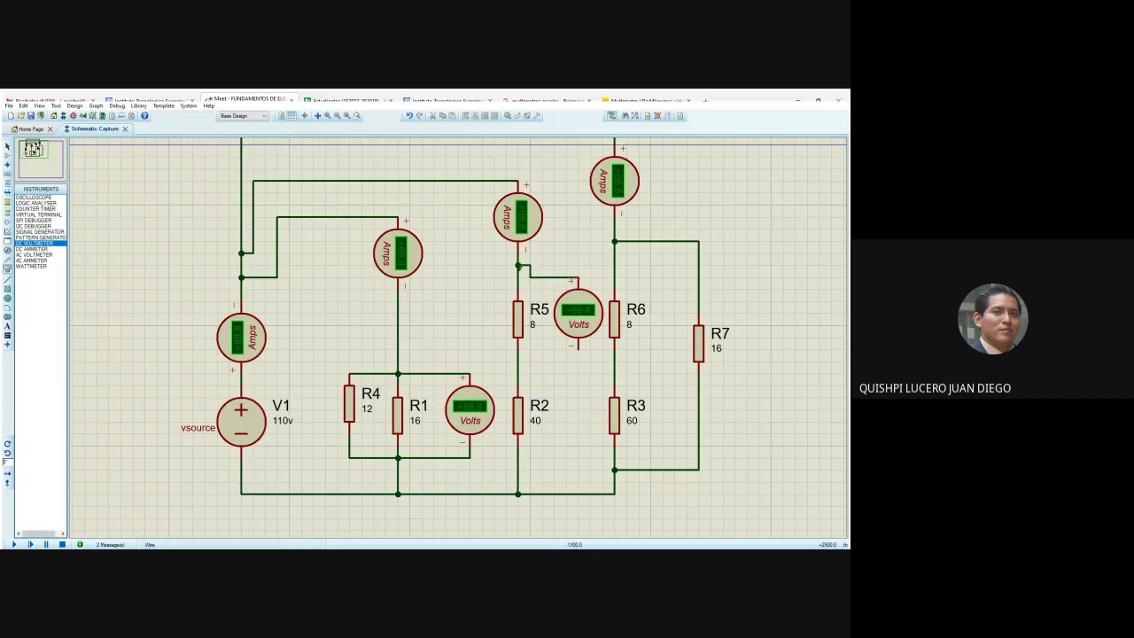
click(577, 348)
click(518, 373)
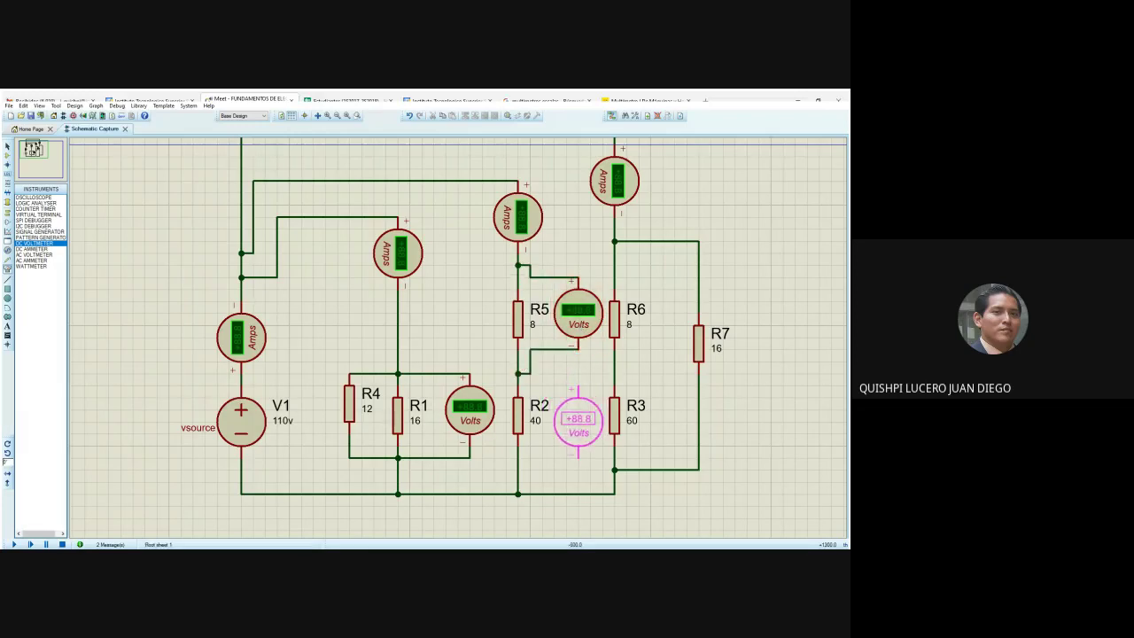
Wire a second DC voltmeter in parallel across R2 and simulate the circuit to read both voltage drops.
click(578, 418)
click(578, 386)
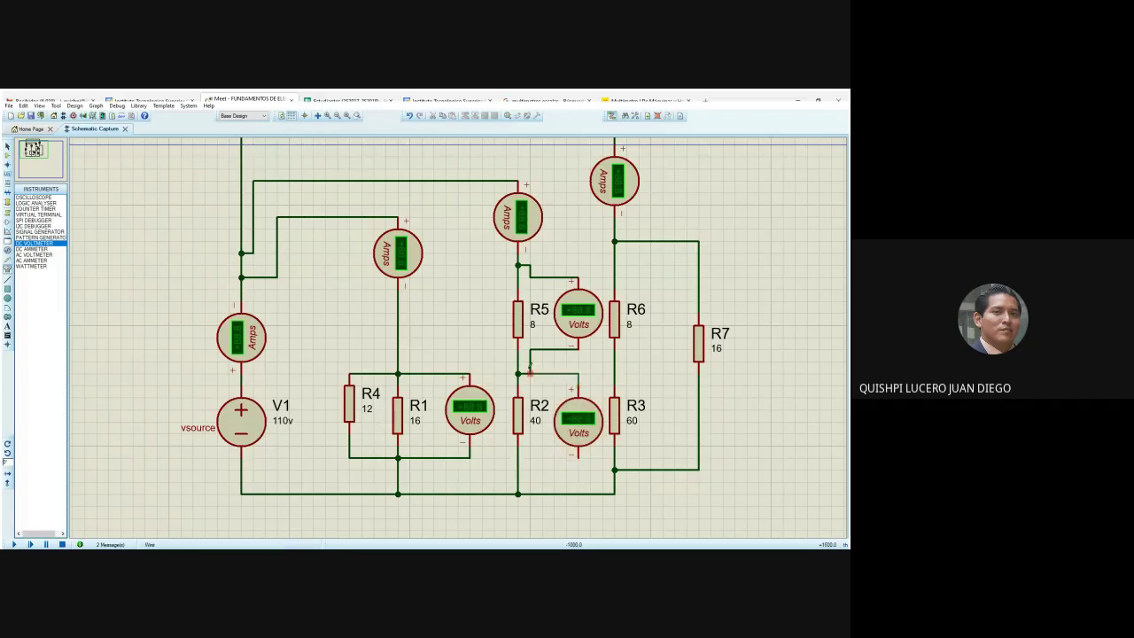
click(531, 373)
click(578, 457)
click(519, 457)
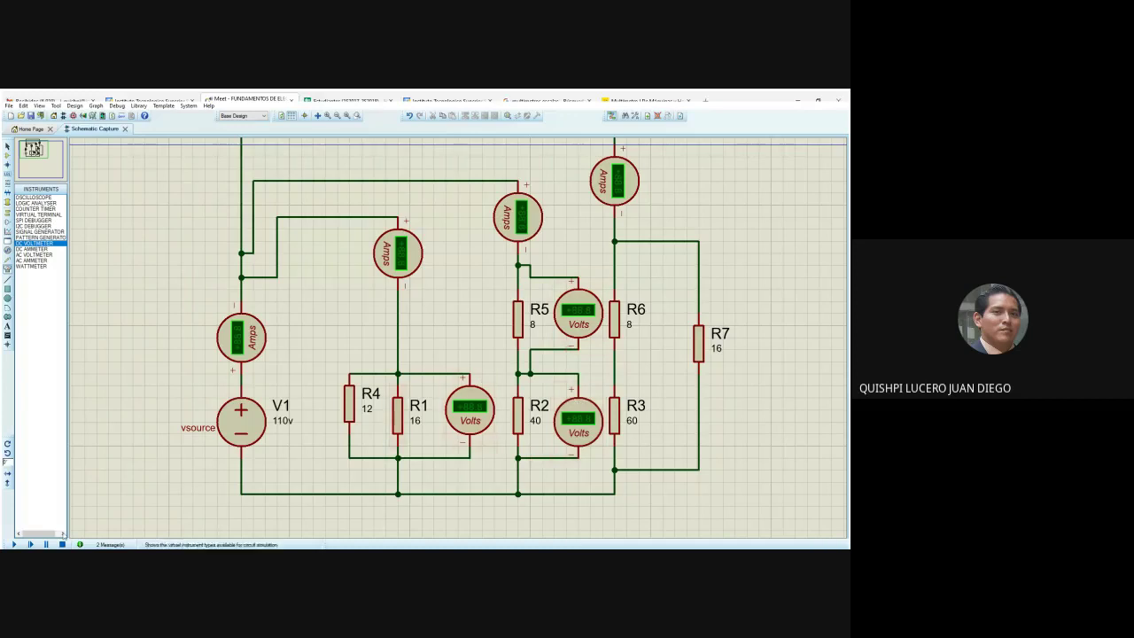
click(14, 544)
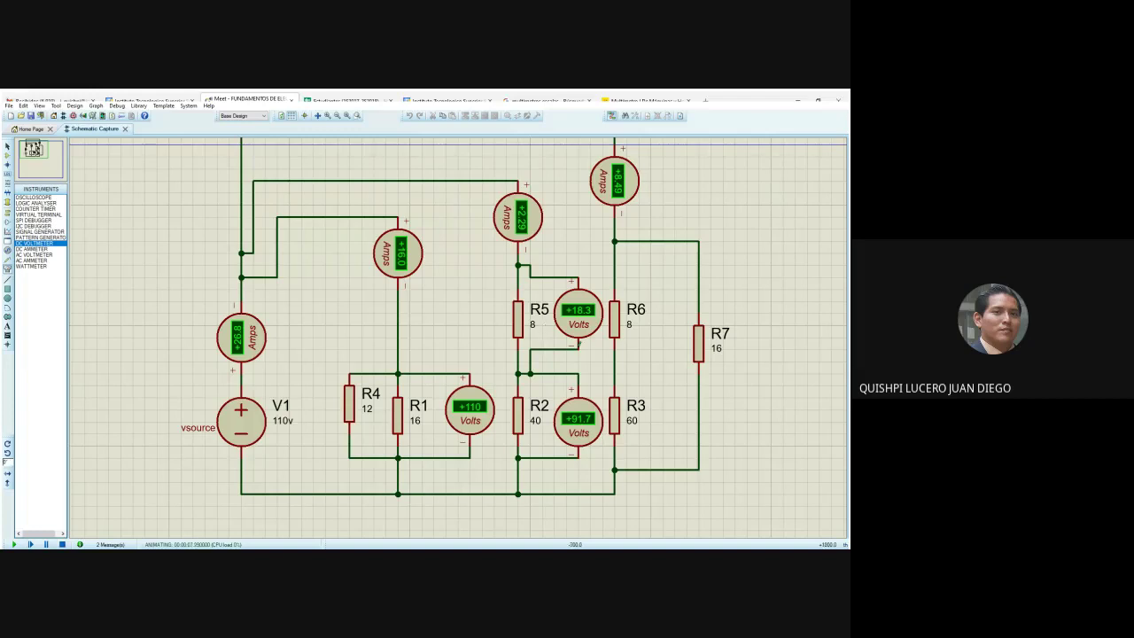
Examine the ammeter and voltmeter readings in each branch of the running circuit and point out the DC ammeter instrument.
scroll(589, 341, up, 1)
scroll(496, 488, down, 3)
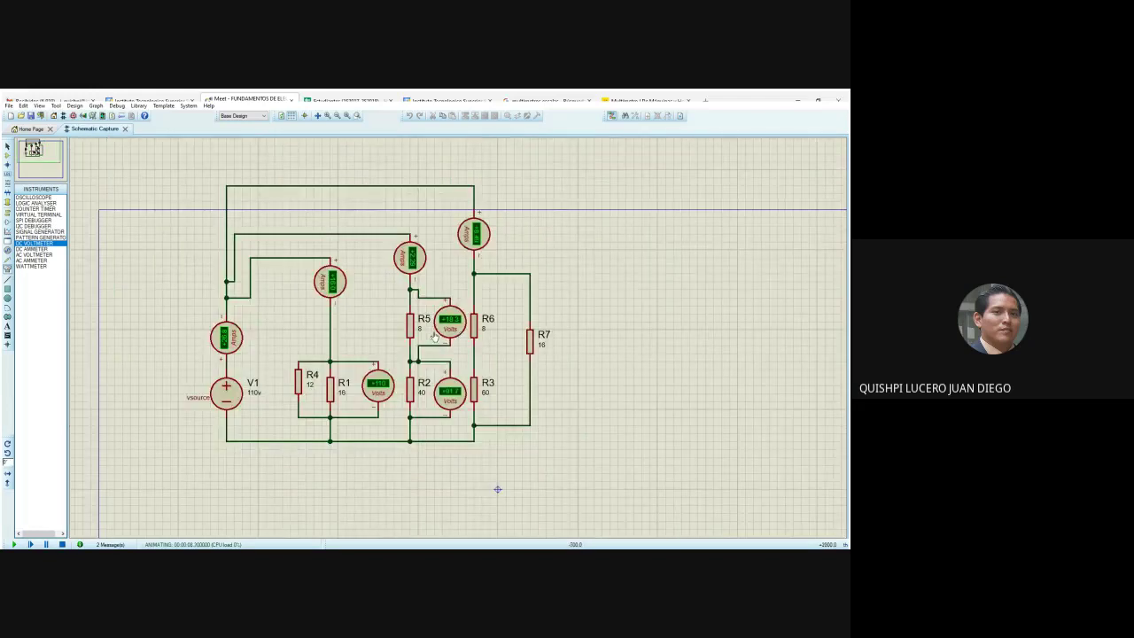
scroll(499, 337, up, 2)
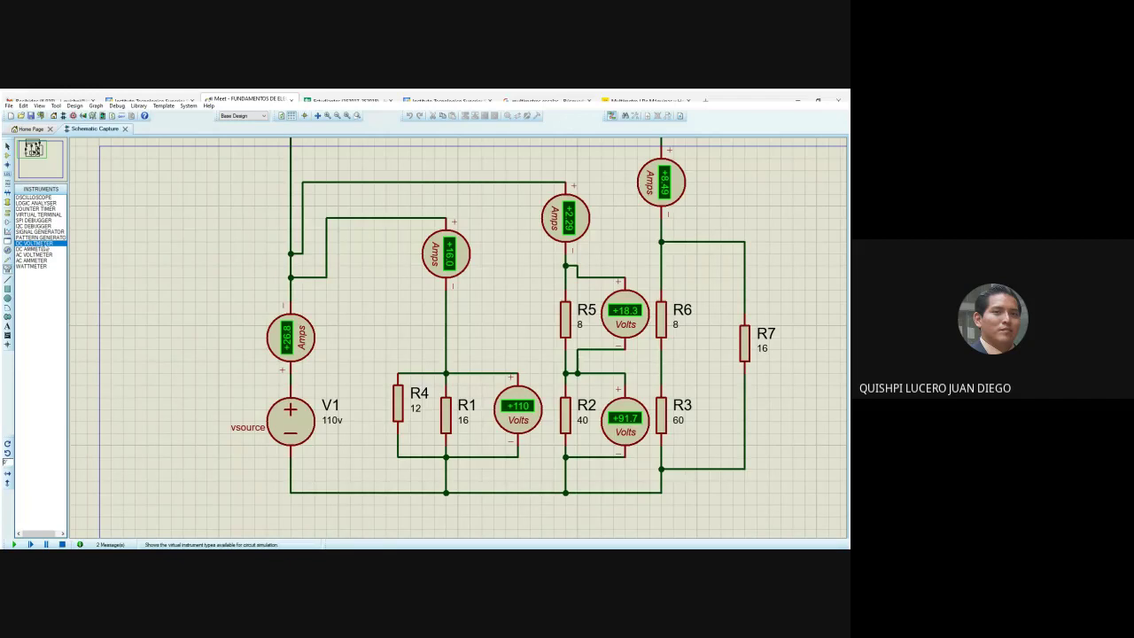
click(36, 250)
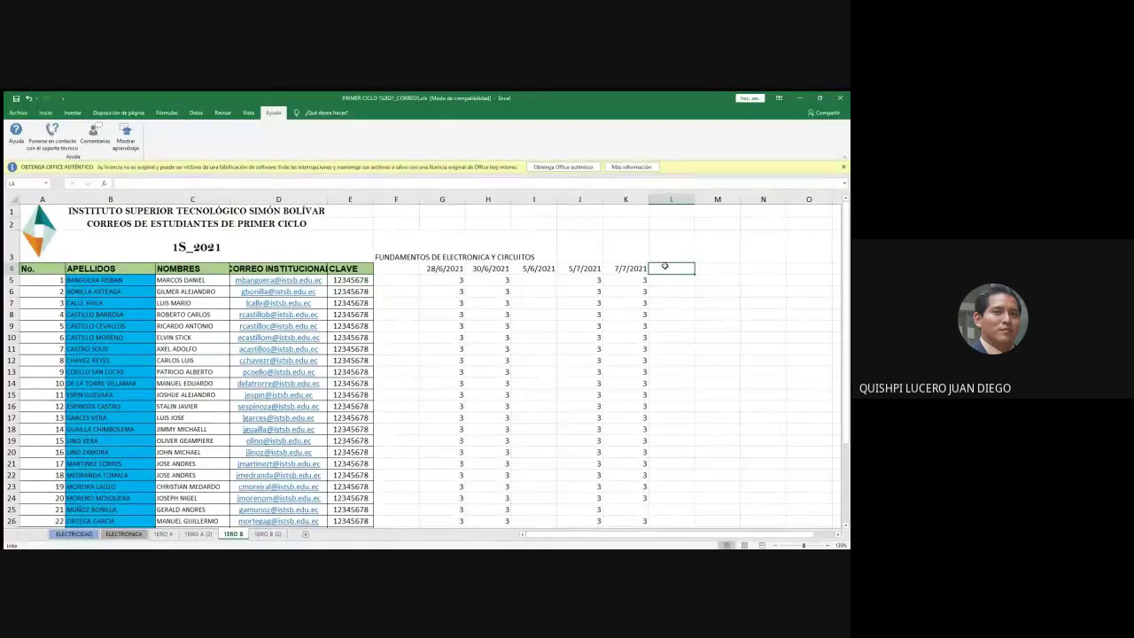
Add the dates 12/7/2021 and 14/7/2021 as column headers in cells L4 and M4 of the 1ERO B sheet.
text(12/7/2021)
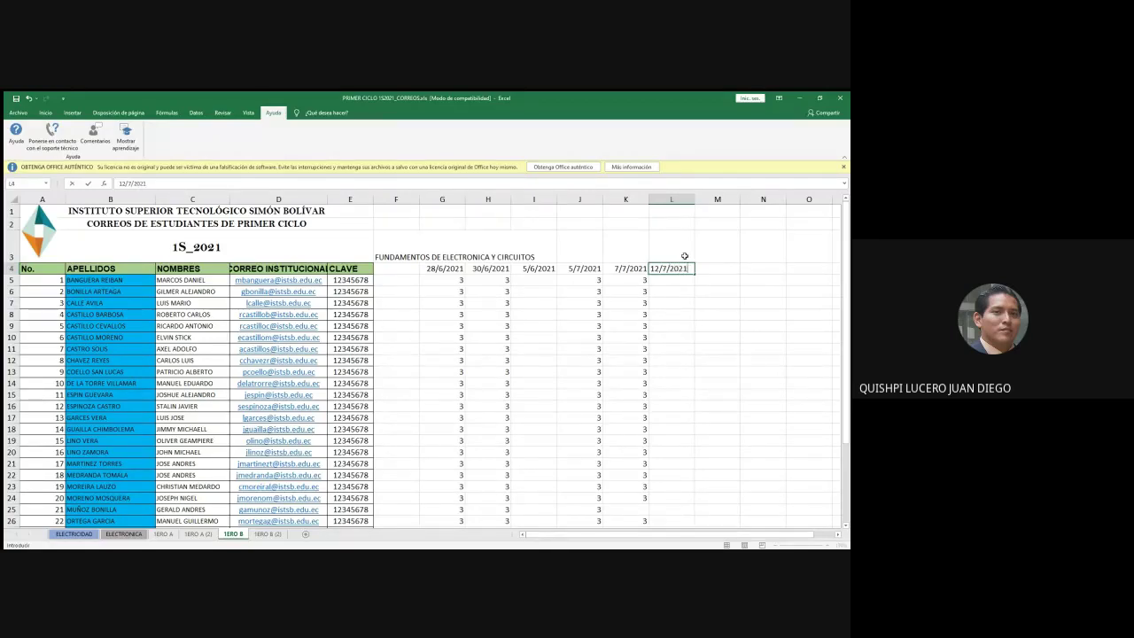
key(Return)
key(Right)
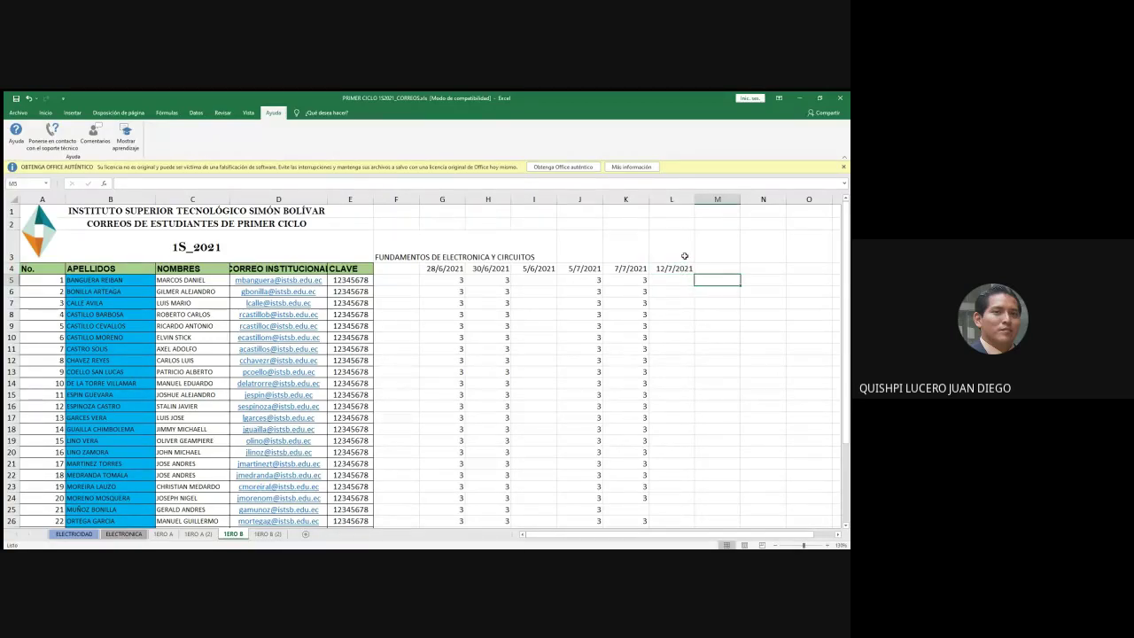
key(Up)
text(14)
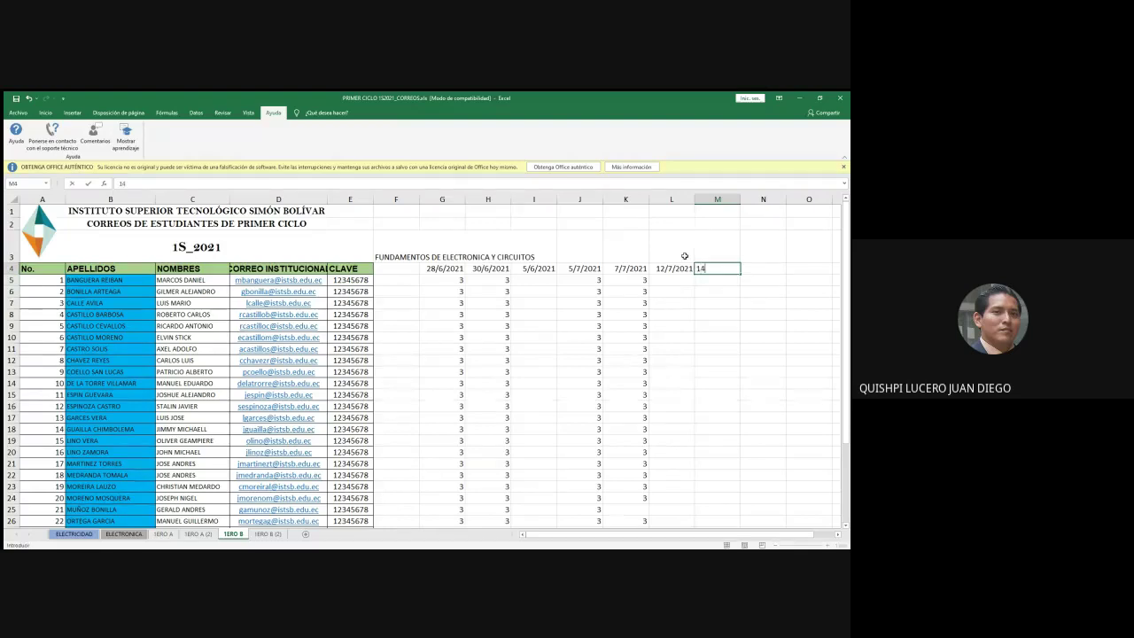
text(/7/2021)
key(Return)
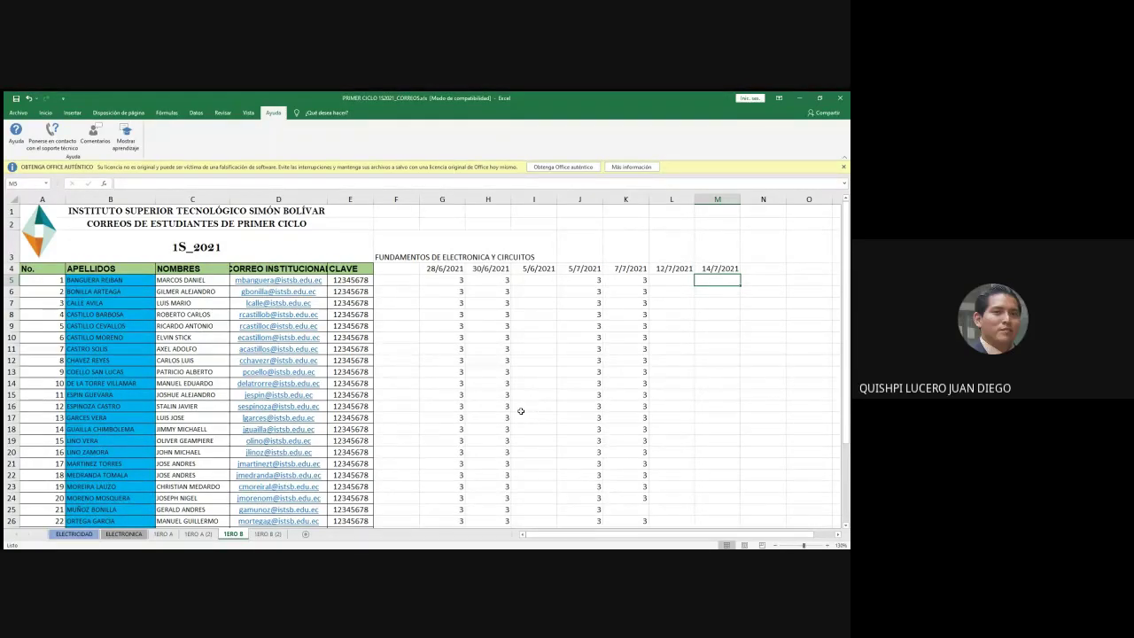
Assign students 19 and 20 to the first group by entering grupo1 in cells M23 and M24.
key(Return)
key(Down)
key(Down)
key(Down)
key(Down)
key(Down)
key(Down)
key(Down)
key(Down)
key(Down)
key(Down)
key(Down)
key(Down)
key(Down)
key(Down)
key(Down)
key(Down)
key(Down)
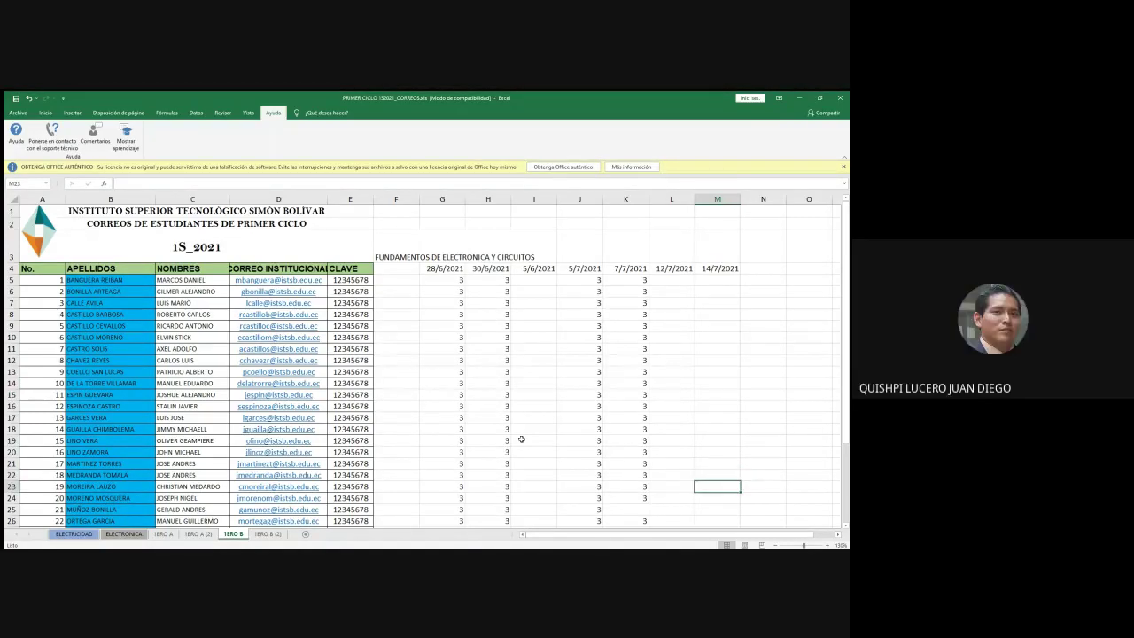
key(Down)
key(Down)
key(Up)
key(Up)
key(Down)
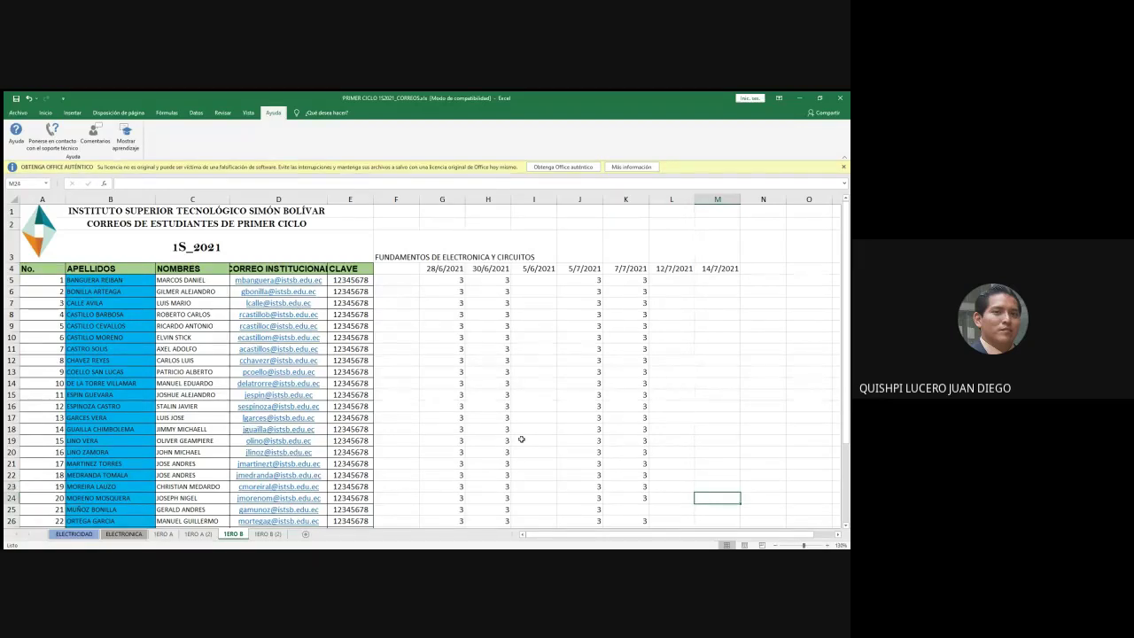
text(8)
text(rupo1)
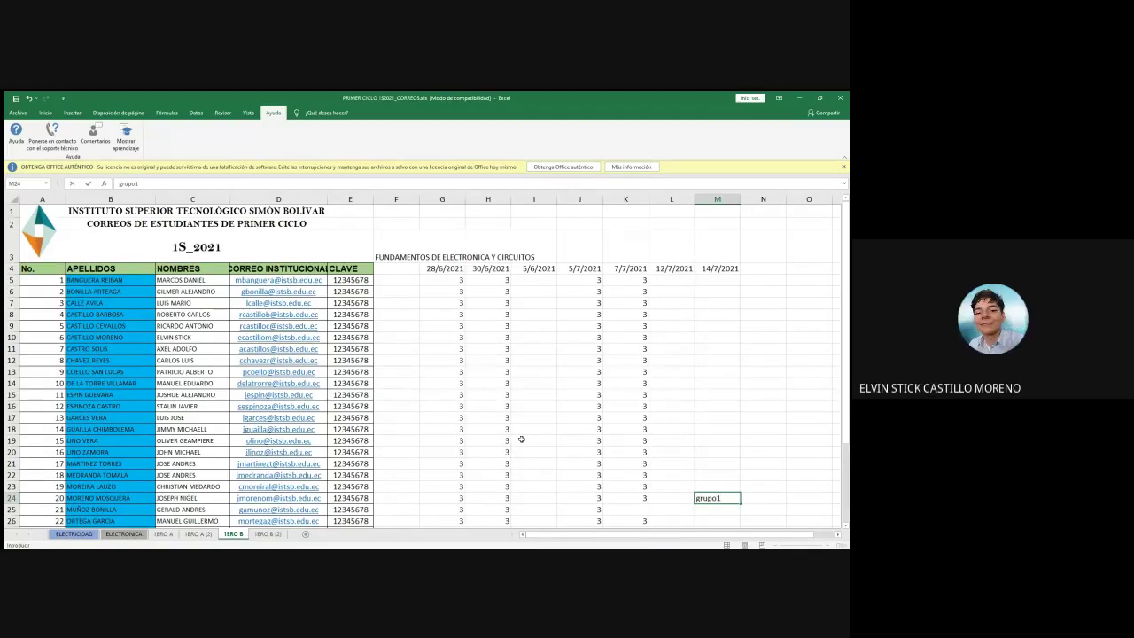
key(Up)
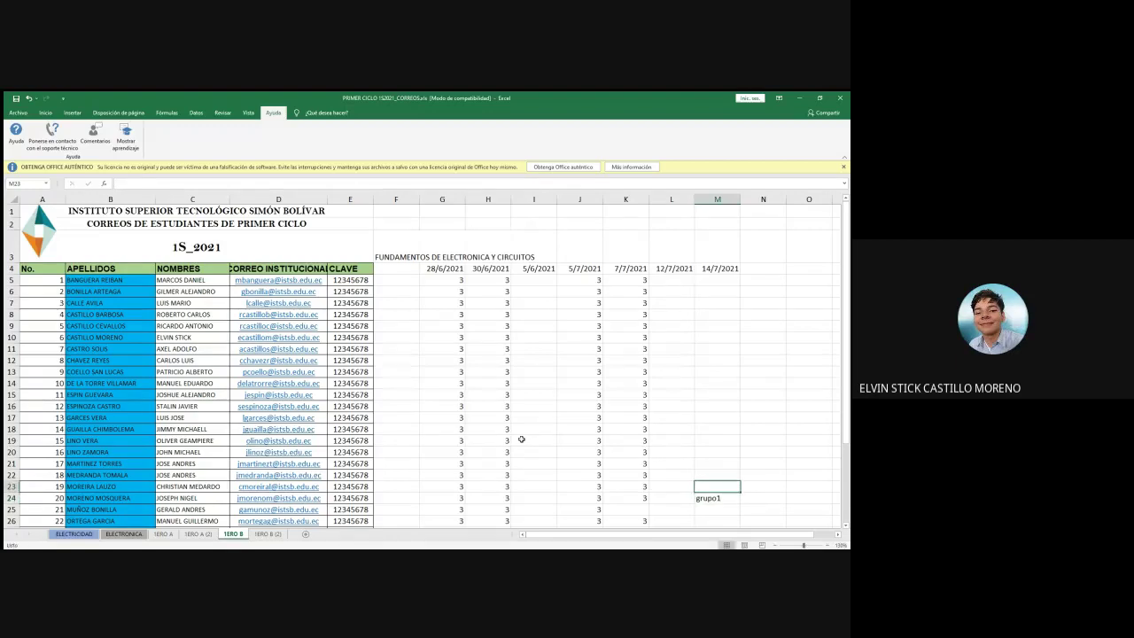
text(grupo1)
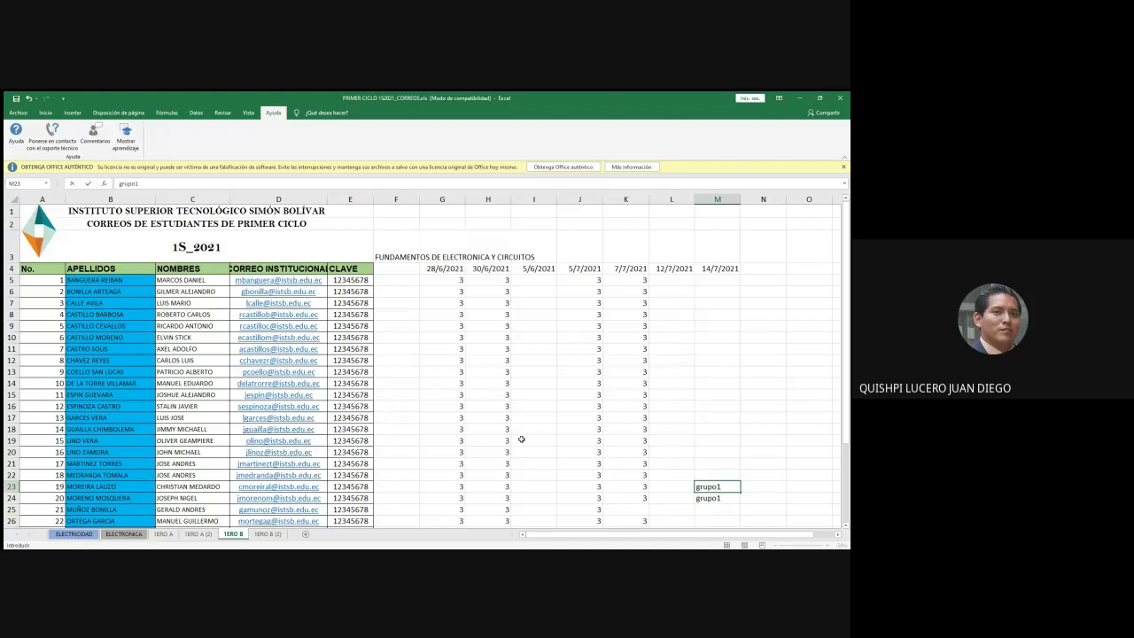
key(Up)
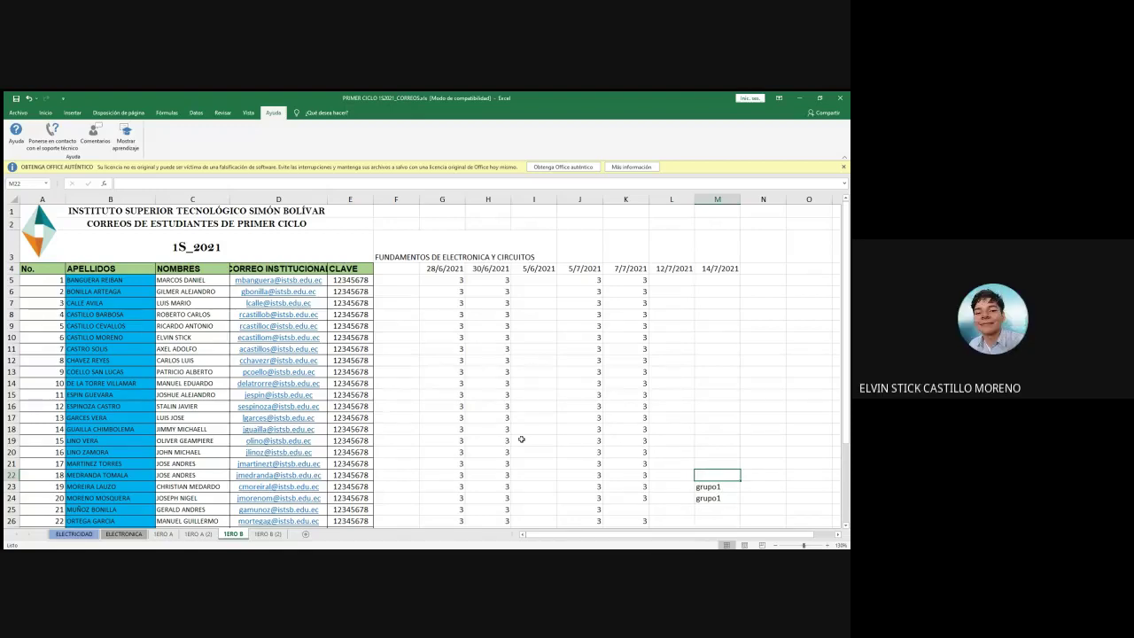
Assign student 6 to the first group by entering grupo1 in cell M10.
key(Up)
key(Up)
key(Up)
key(Up)
key(Up)
key(Up)
key(Up)
key(Up)
key(Up)
key(Up)
key(Up)
key(Up)
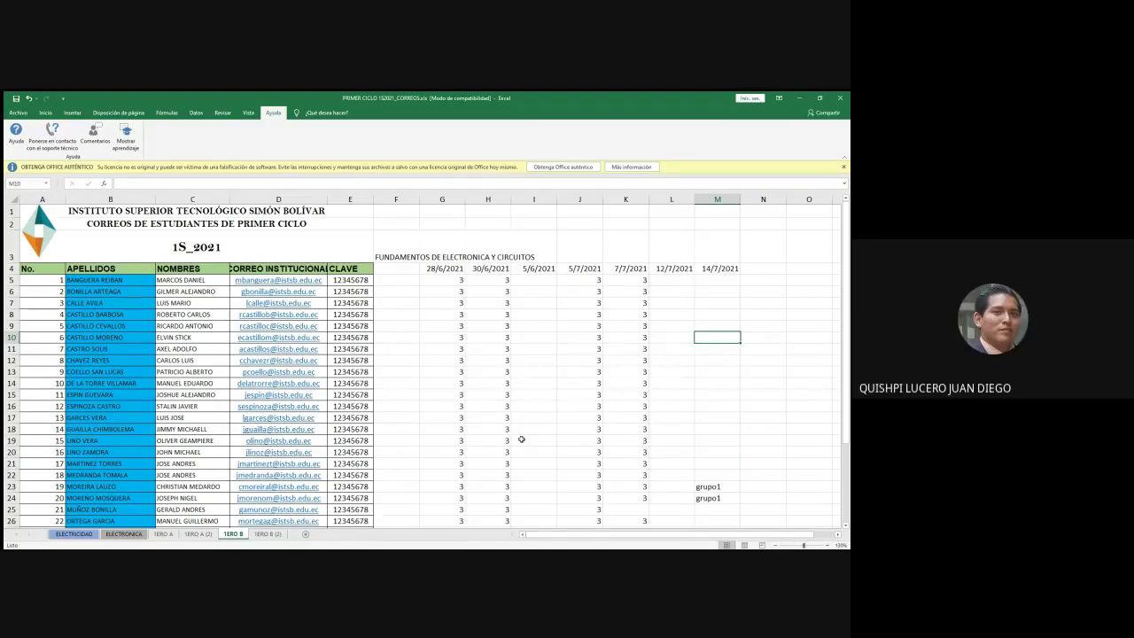
text(grupo1)
key(Return)
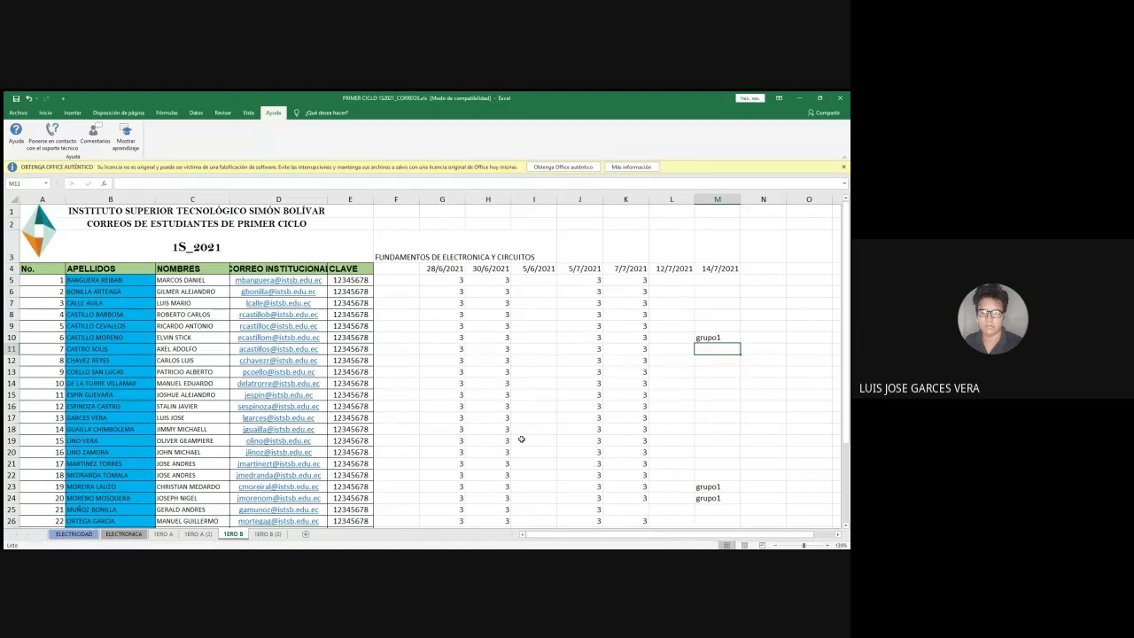
Assign student 13 to the second group by entering grupo2 in cell M17.
key(Down)
key(Down)
key(Down)
key(Down)
key(Down)
key(Down)
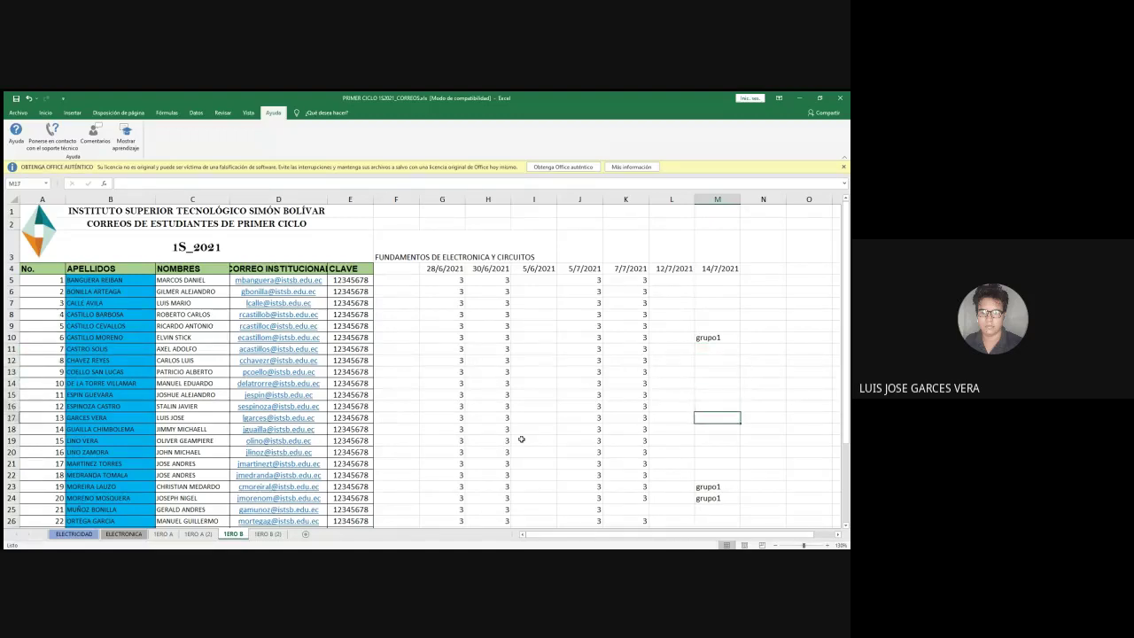
text(grupo2)
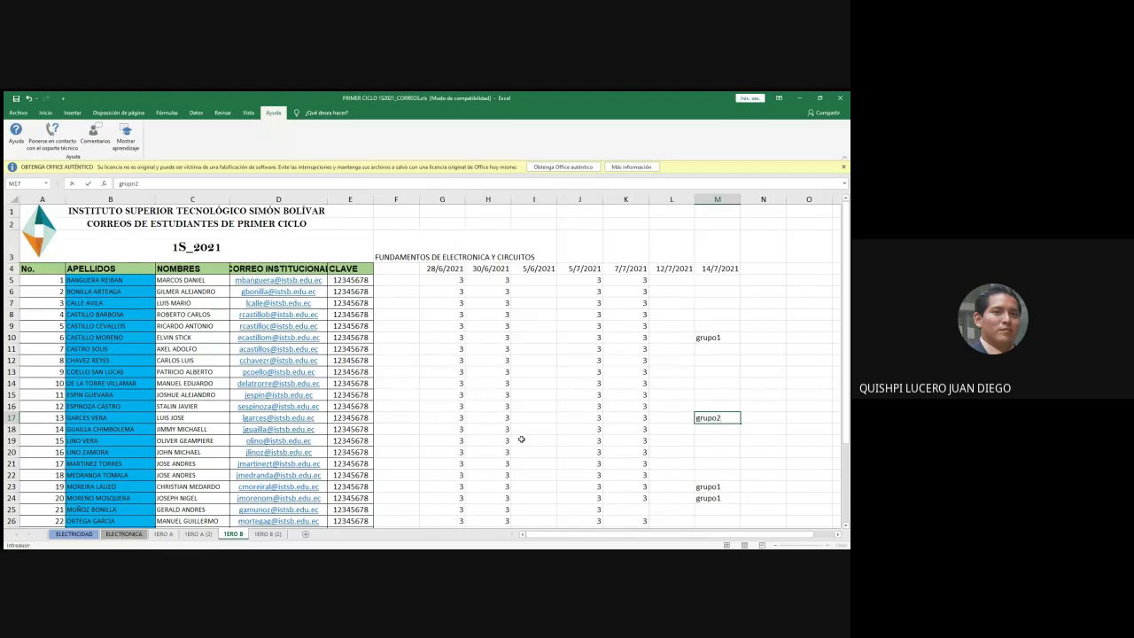
click(754, 419)
Copy the grupo2 entry from M17 into cells M13 and M11 for students 9 and 7.
click(709, 419)
key(ctrl+c)
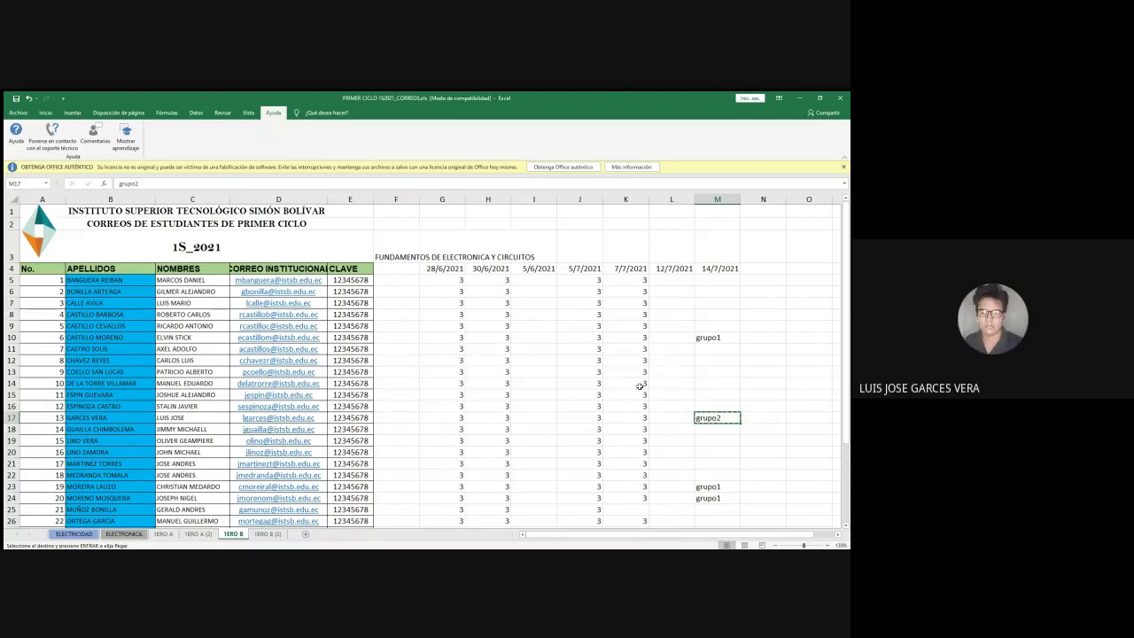
click(707, 370)
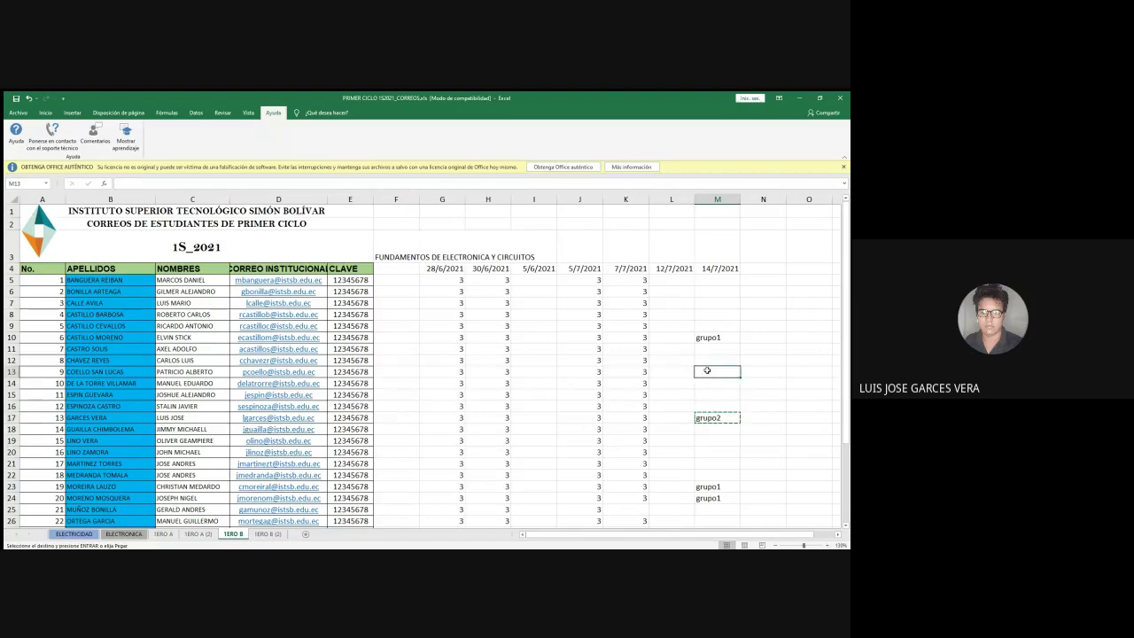
key(ctrl+v)
click(707, 349)
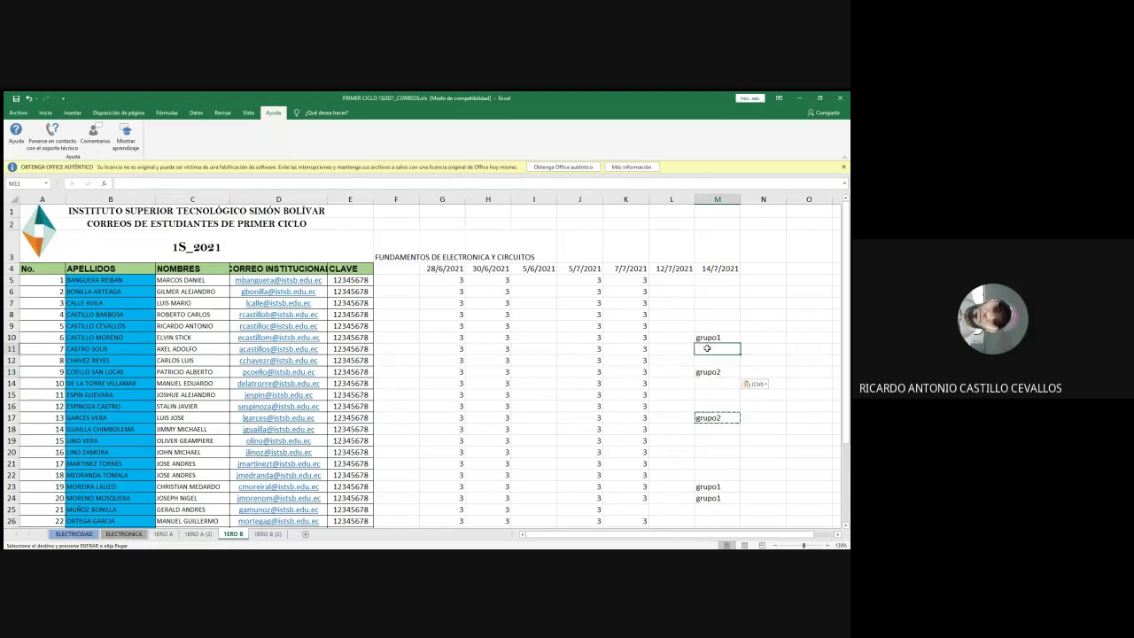
key(ctrl+v)
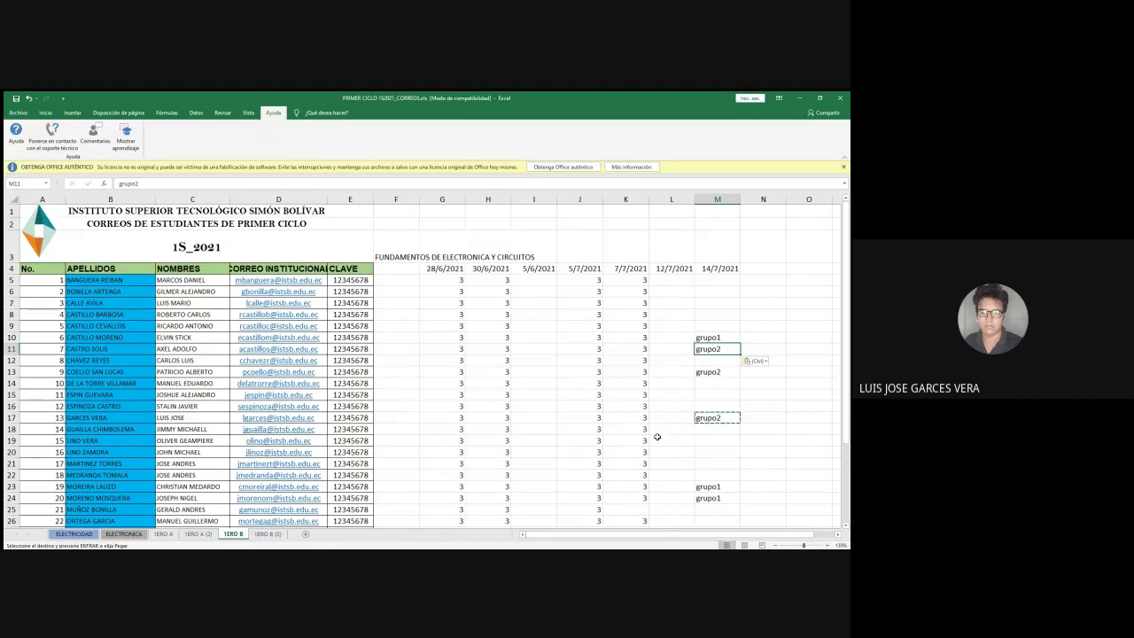
Paste the copied grupo2 entry into cell M20 for student 16.
scroll(603, 470, down, 1)
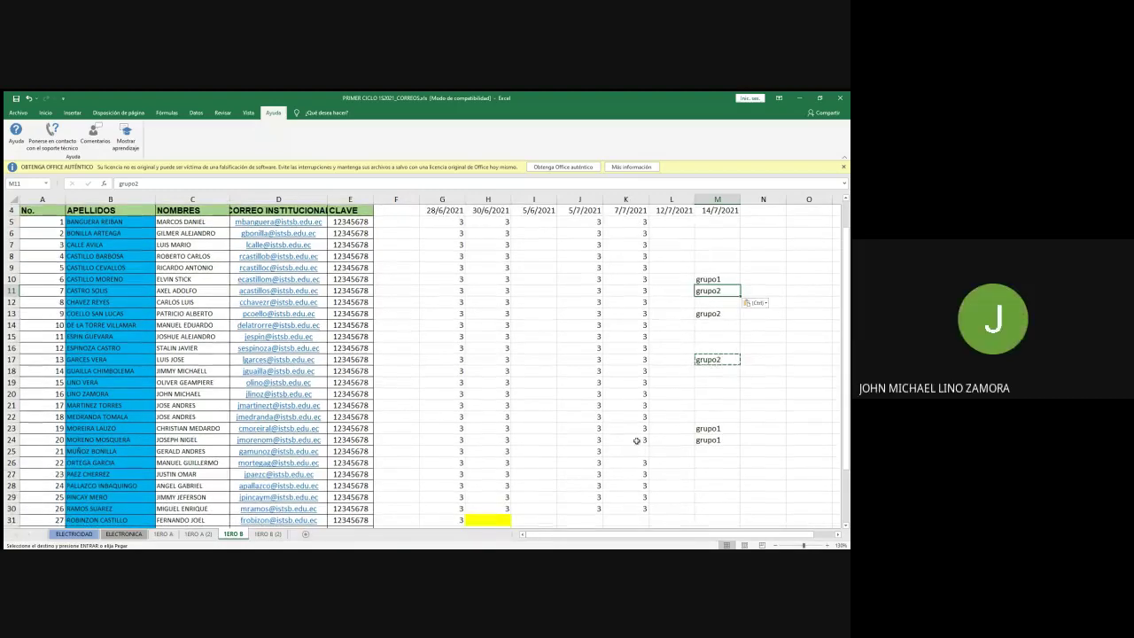
click(718, 383)
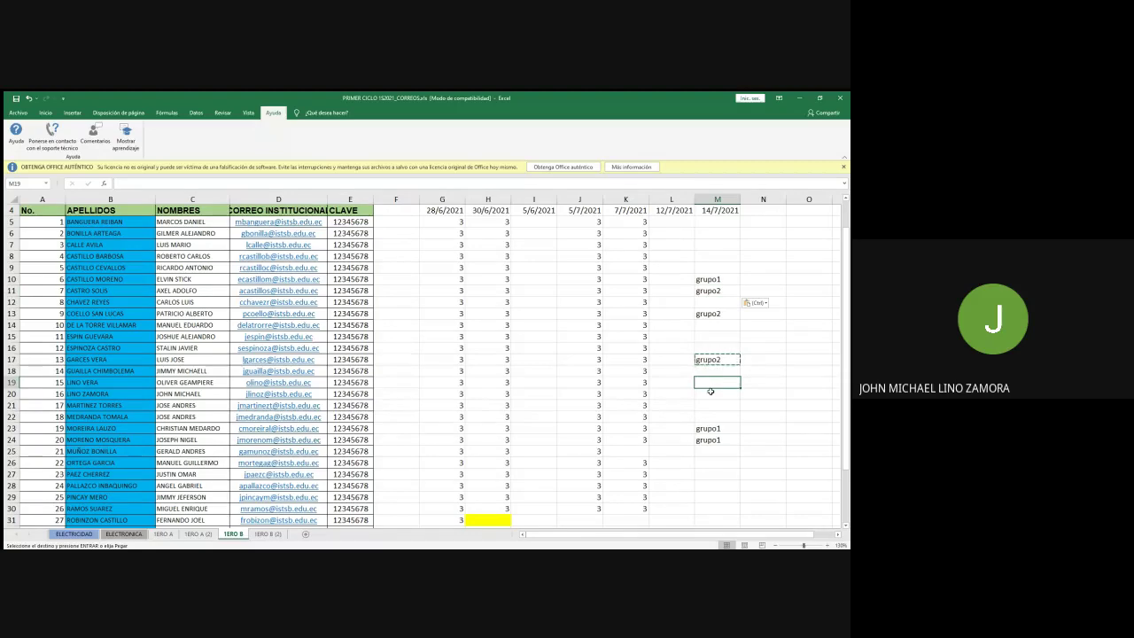
click(708, 394)
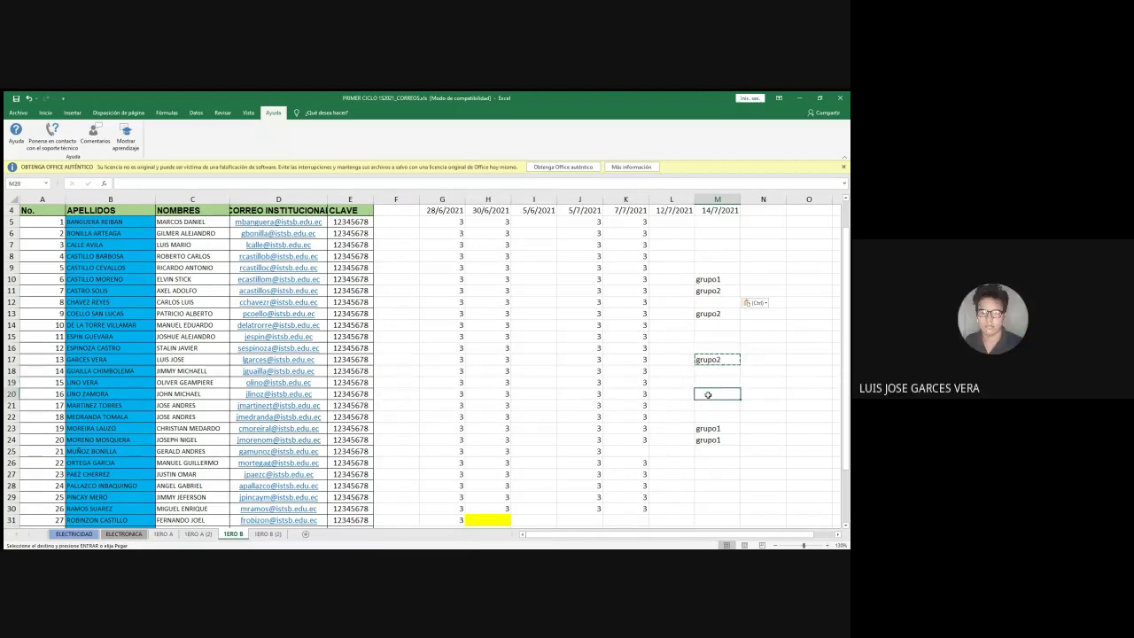
key(ctrl+v)
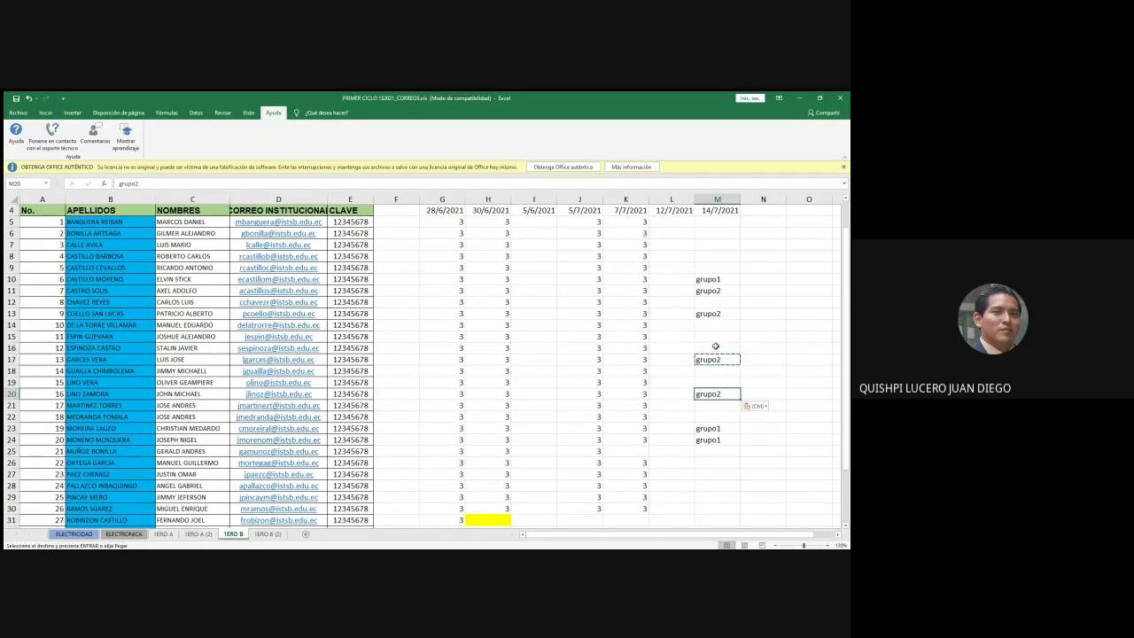
scroll(715, 346, down, 2)
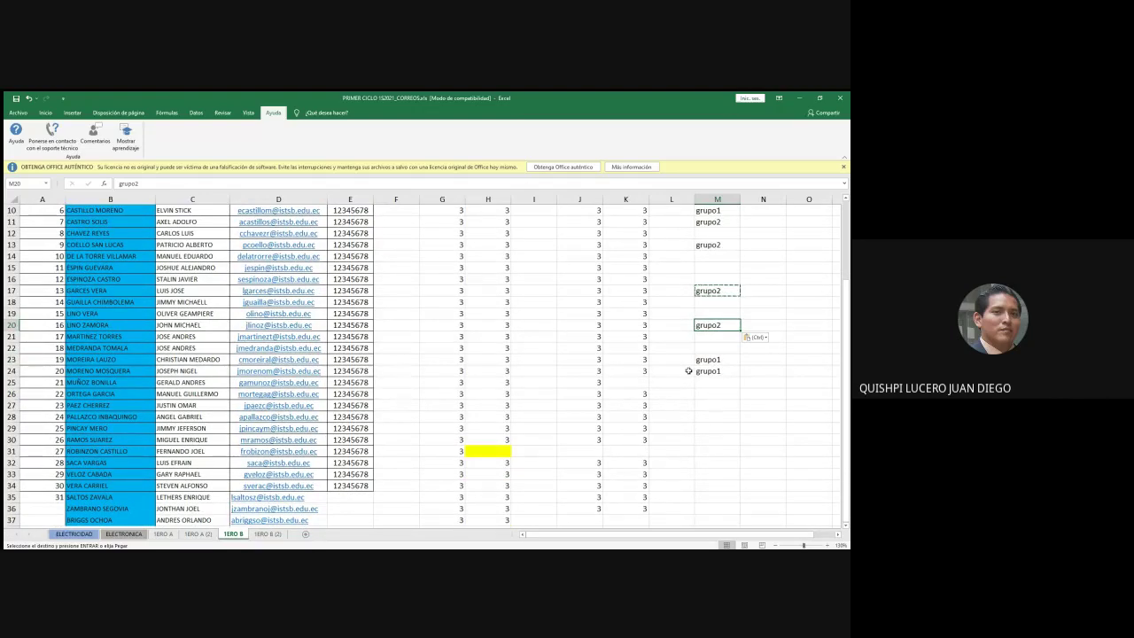
scroll(652, 362, up, 3)
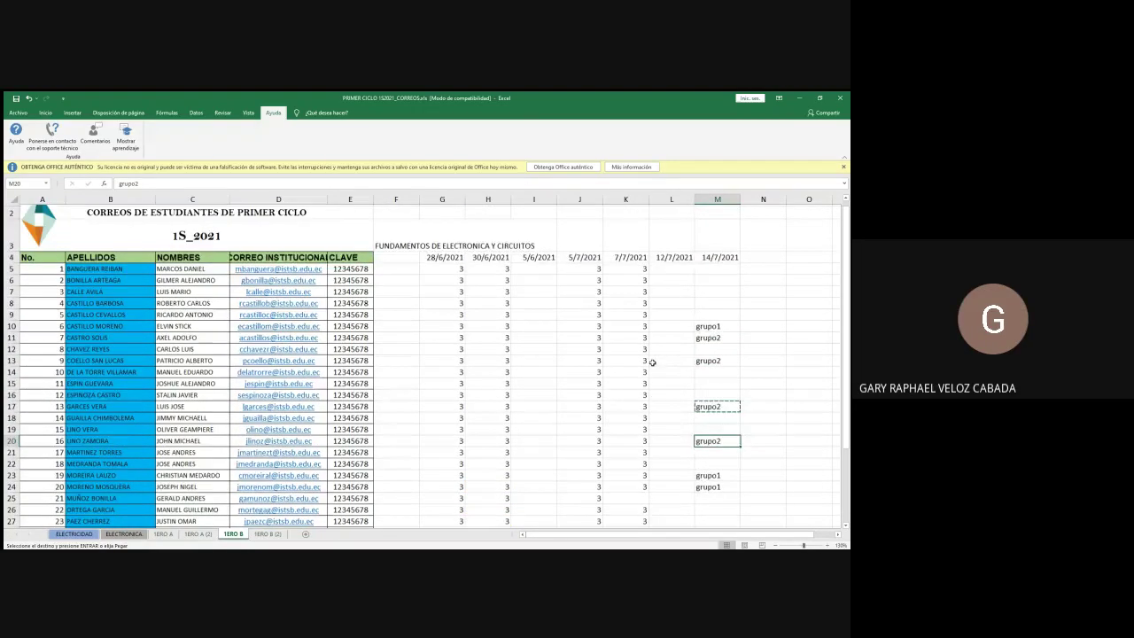
scroll(652, 362, up, 1)
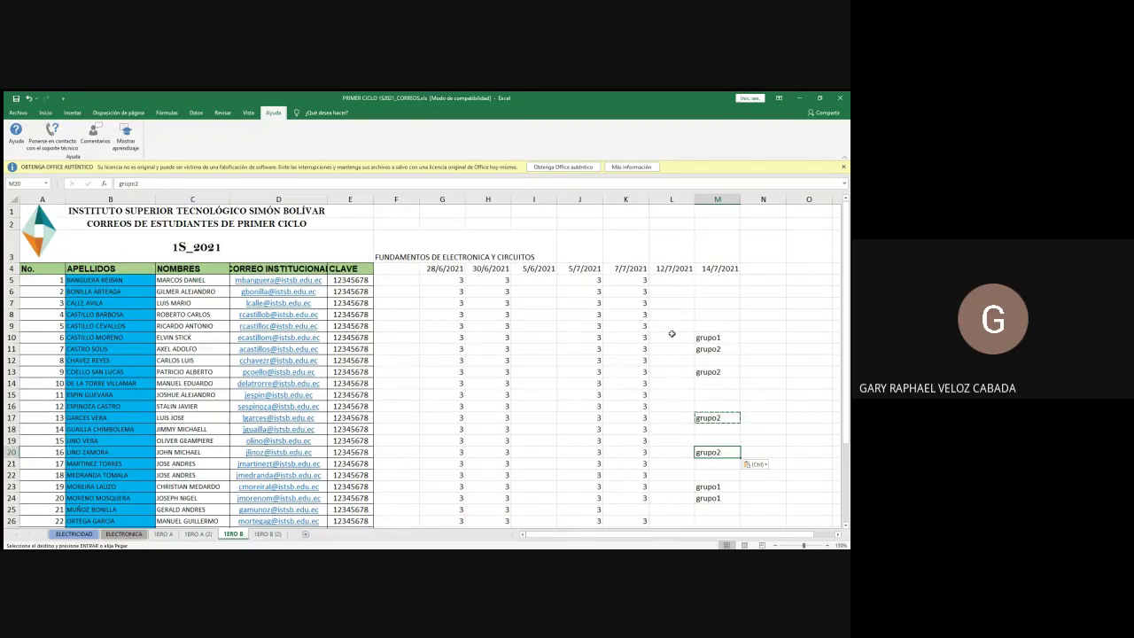
click(712, 282)
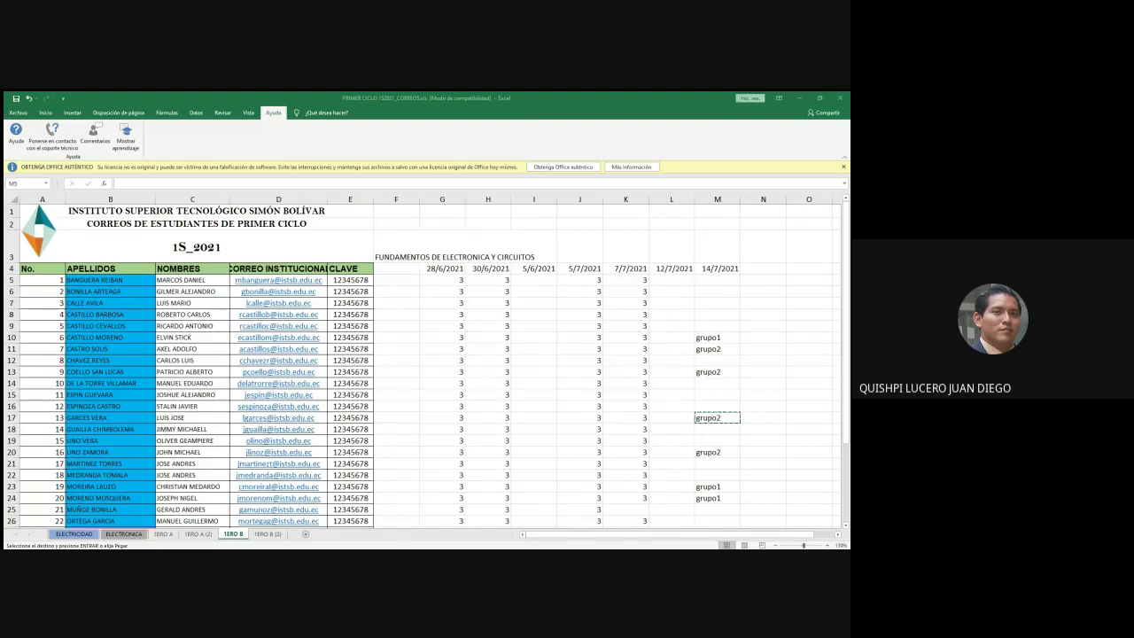
key(alt+Tab)
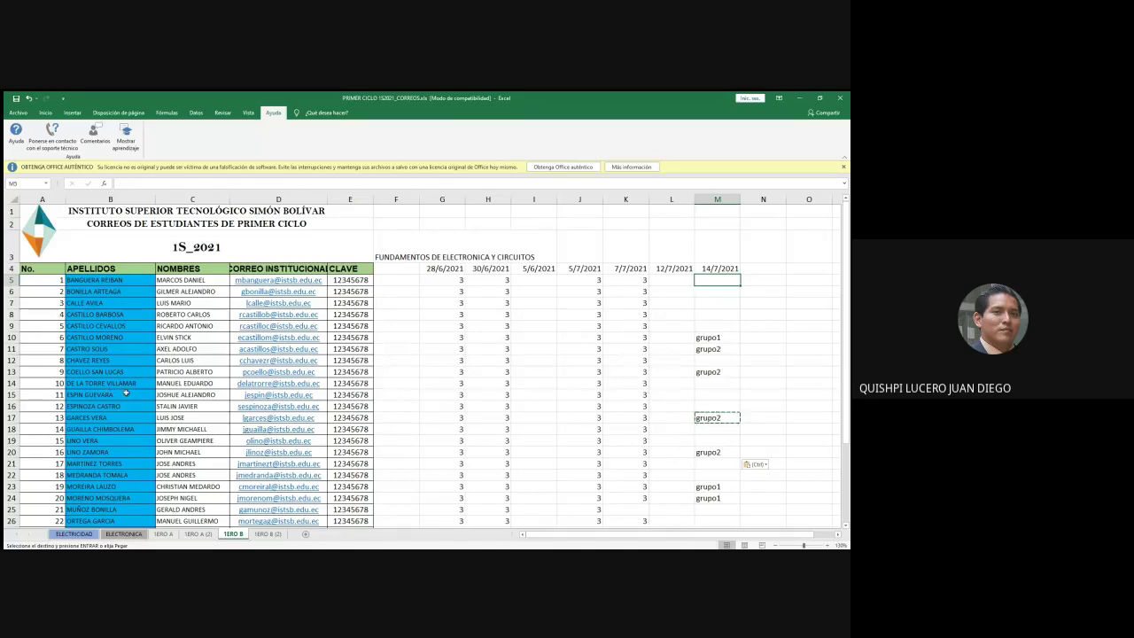
Assign student 15 to the third group by entering grupo3 in cell M19.
scroll(126, 393, down, 1)
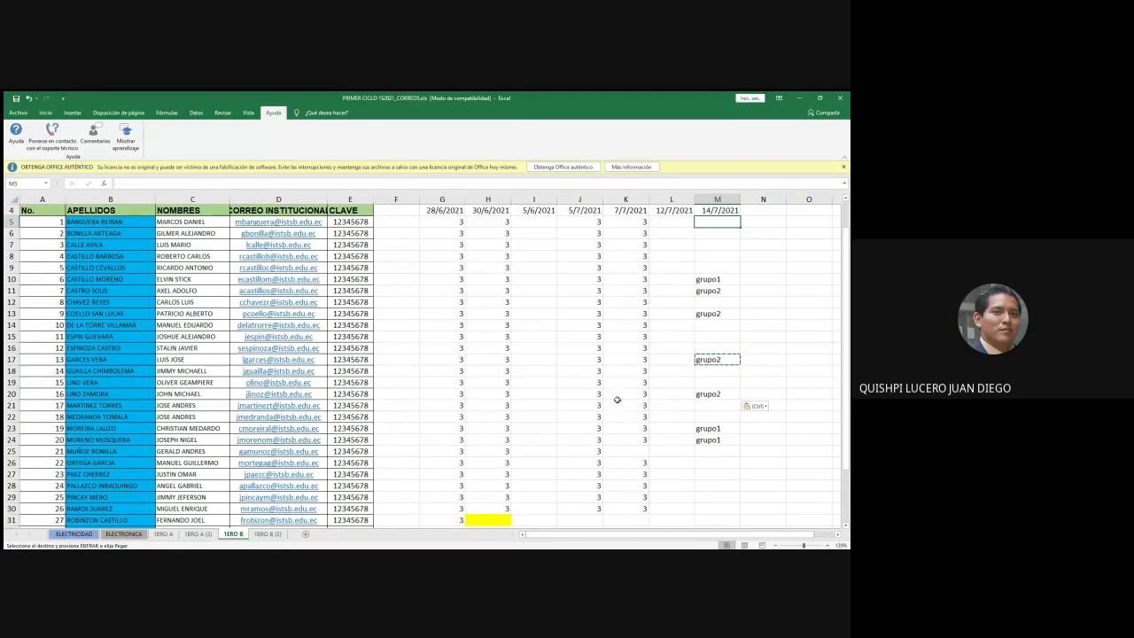
click(717, 382)
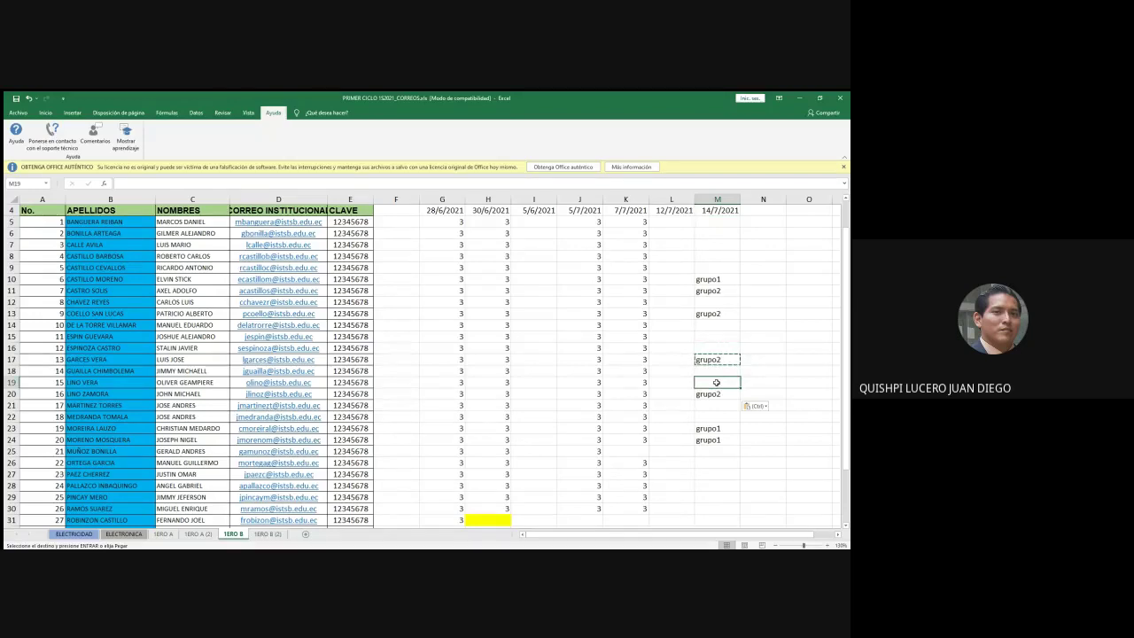
text(grupo2)
drag(703, 382, 718, 382)
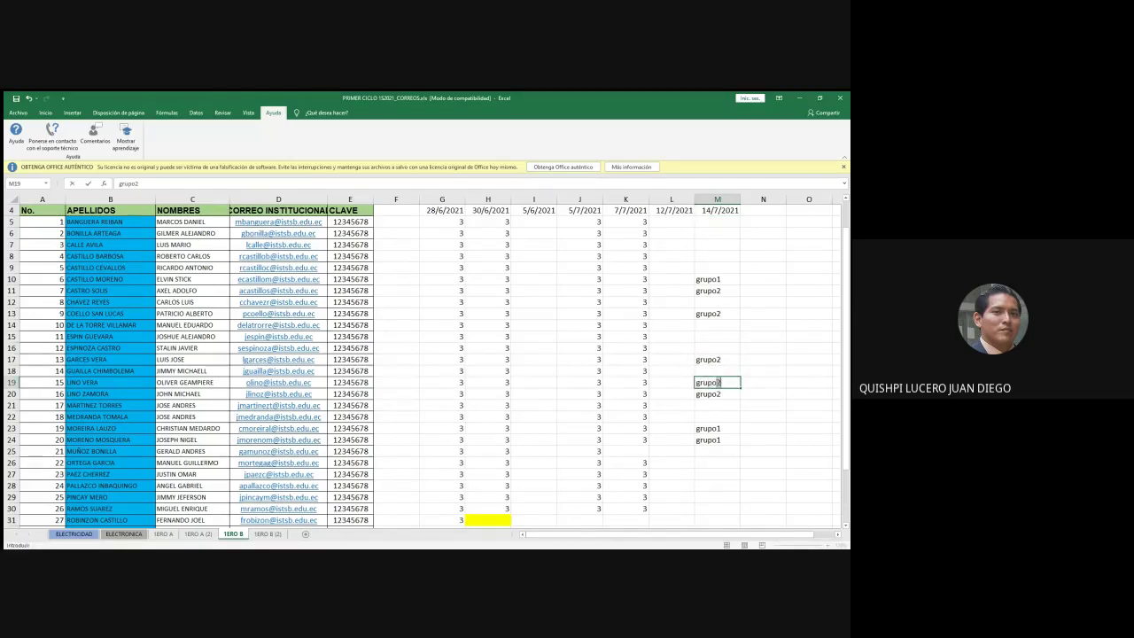
key(Return)
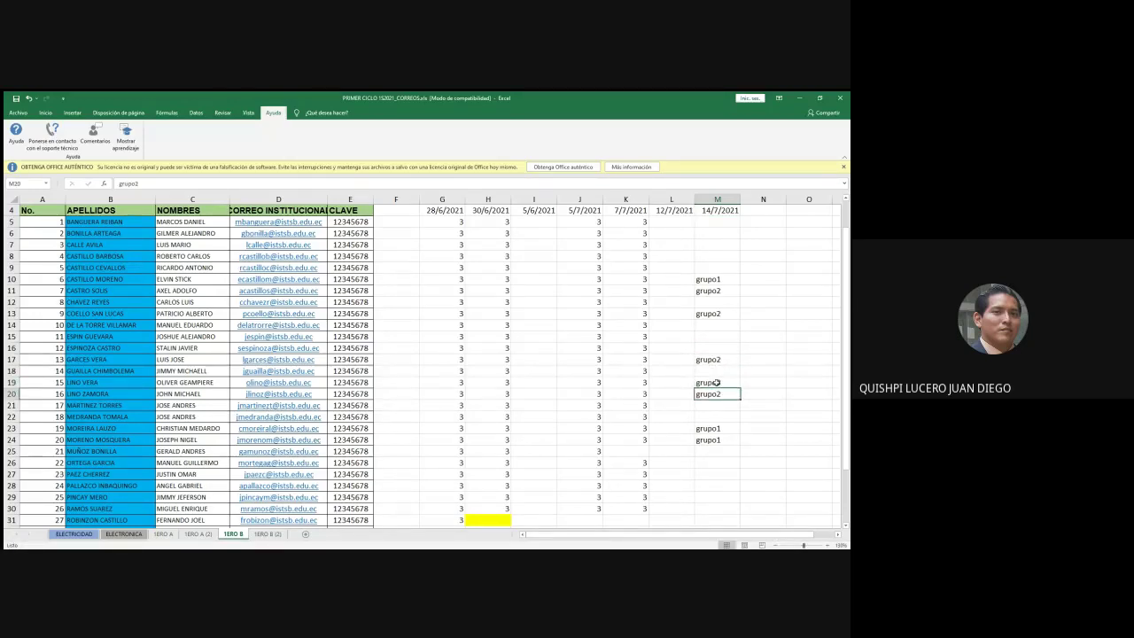
Copy the grupo3 entry from M19 into cells M21 and M27 for students 17 and 23.
click(716, 381)
key(ctrl+c)
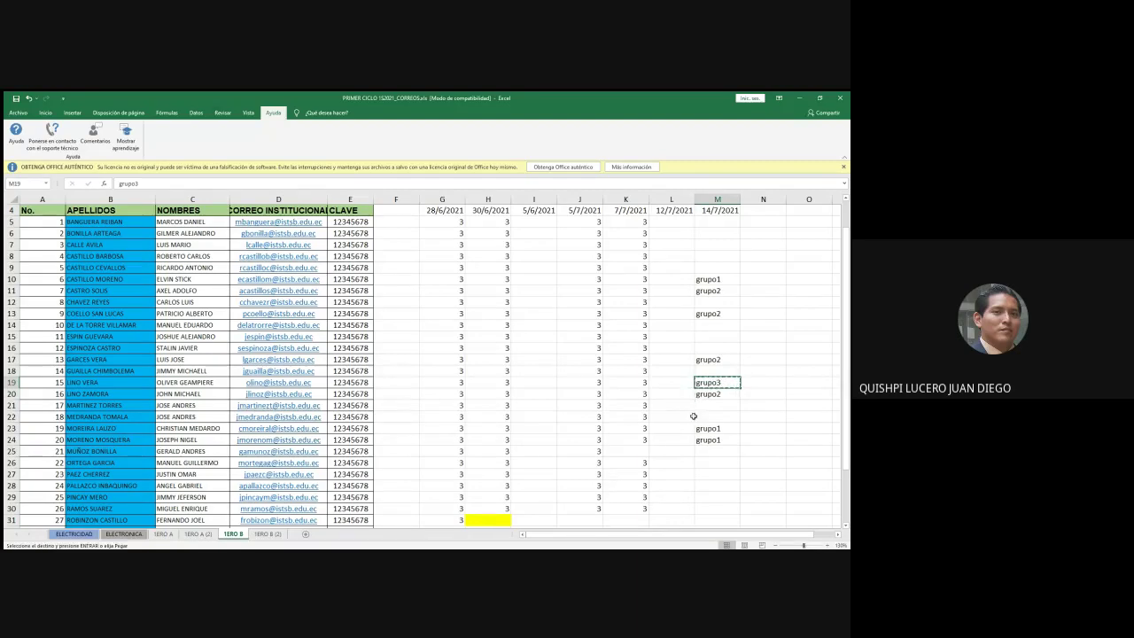
click(709, 406)
key(ctrl+v)
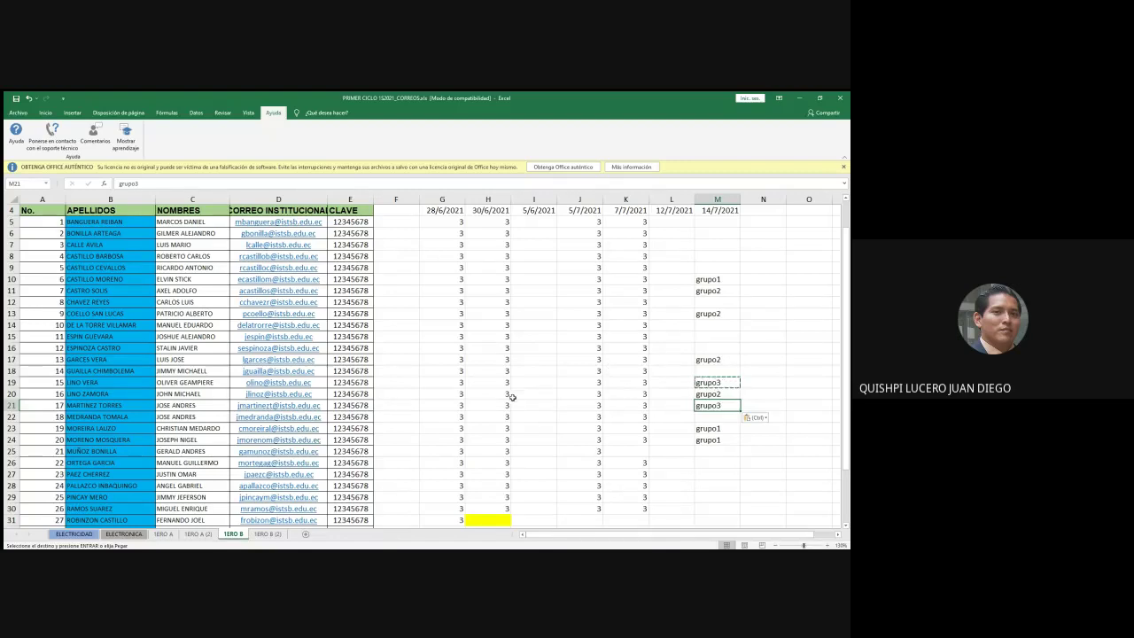
scroll(519, 453, down, 1)
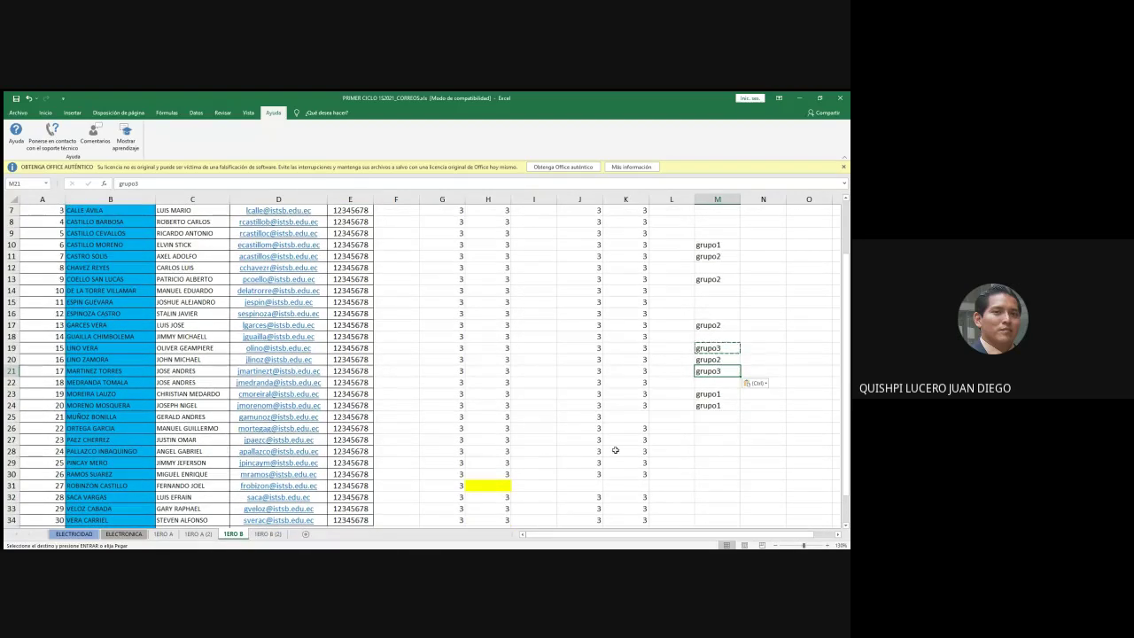
click(720, 441)
key(ctrl+v)
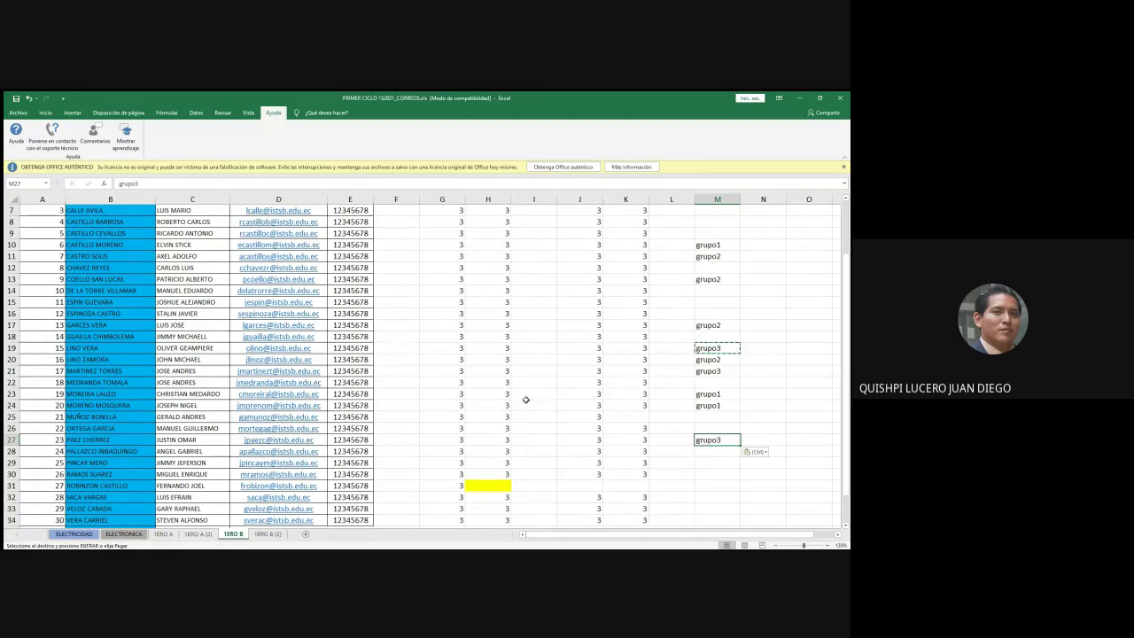
Examine the attendance marks of student 27 in row 31 of the 1ERO B sheet.
scroll(523, 400, down, 1)
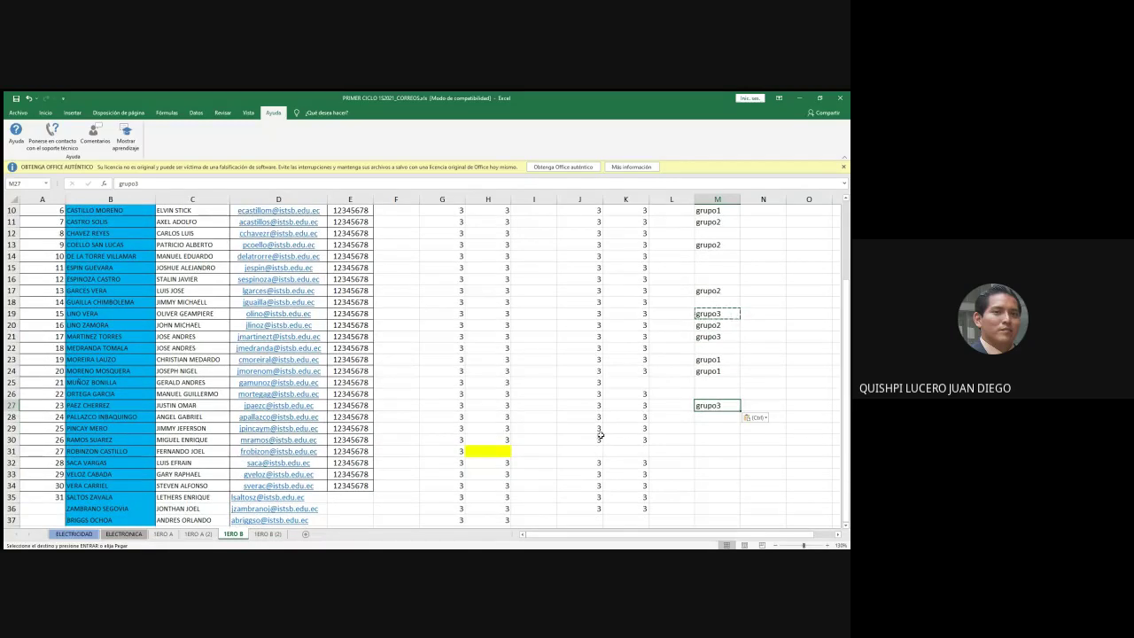
scroll(600, 436, down, 1)
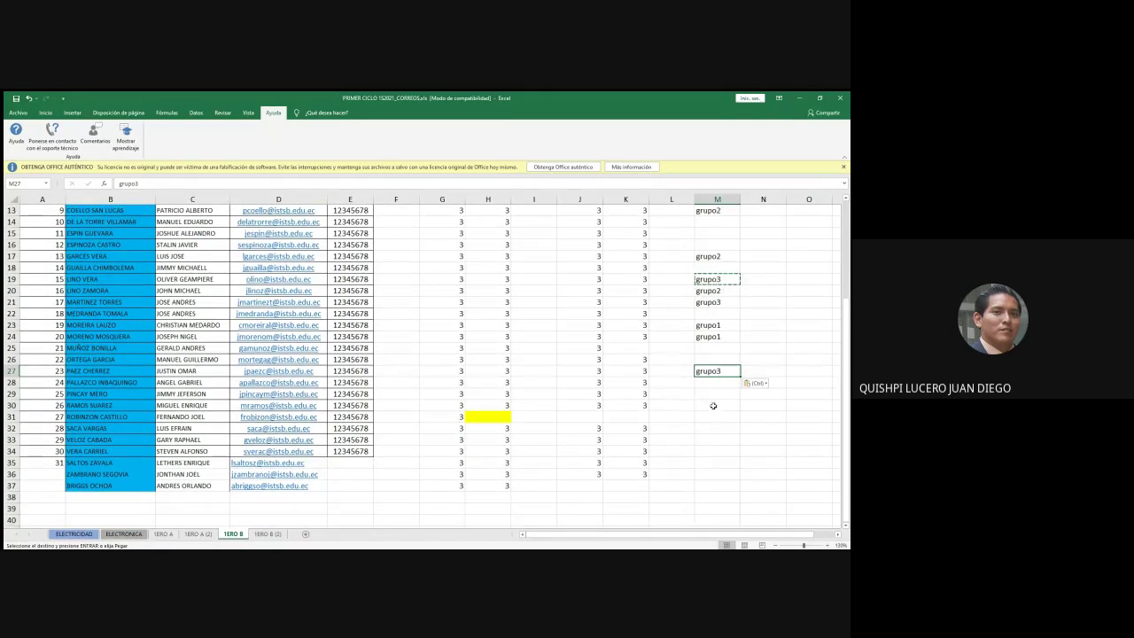
click(11, 429)
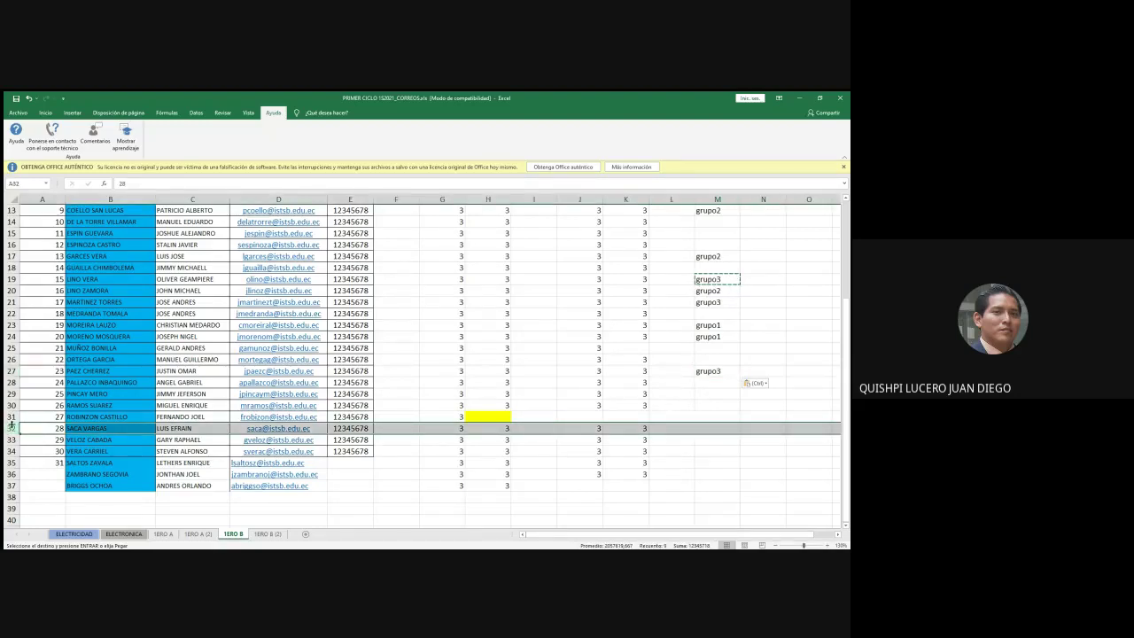
click(11, 416)
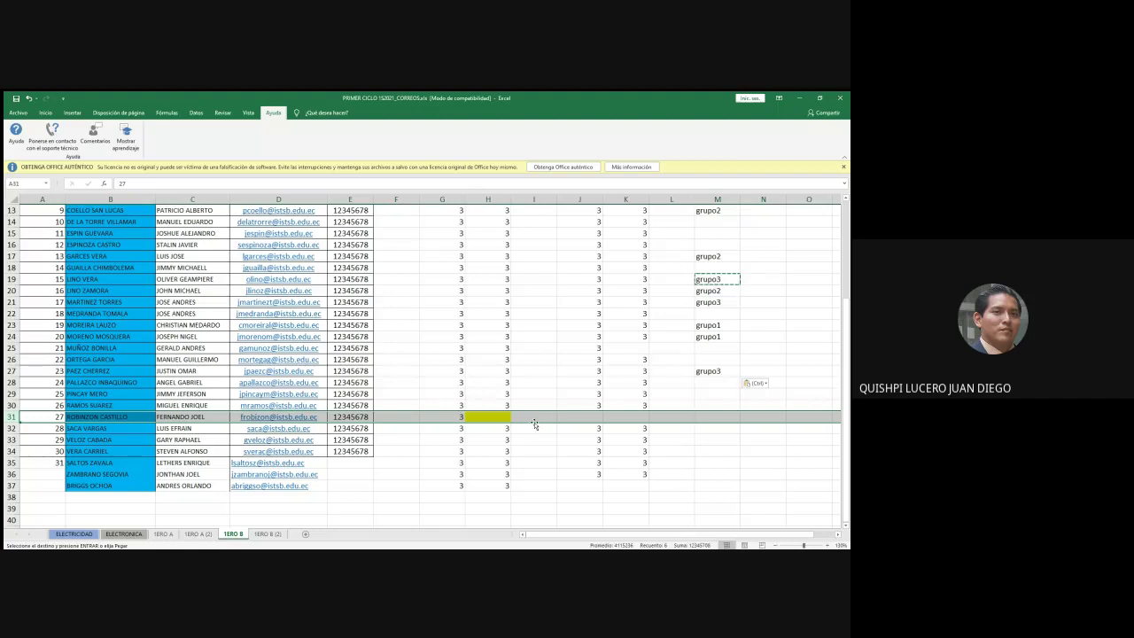
click(624, 417)
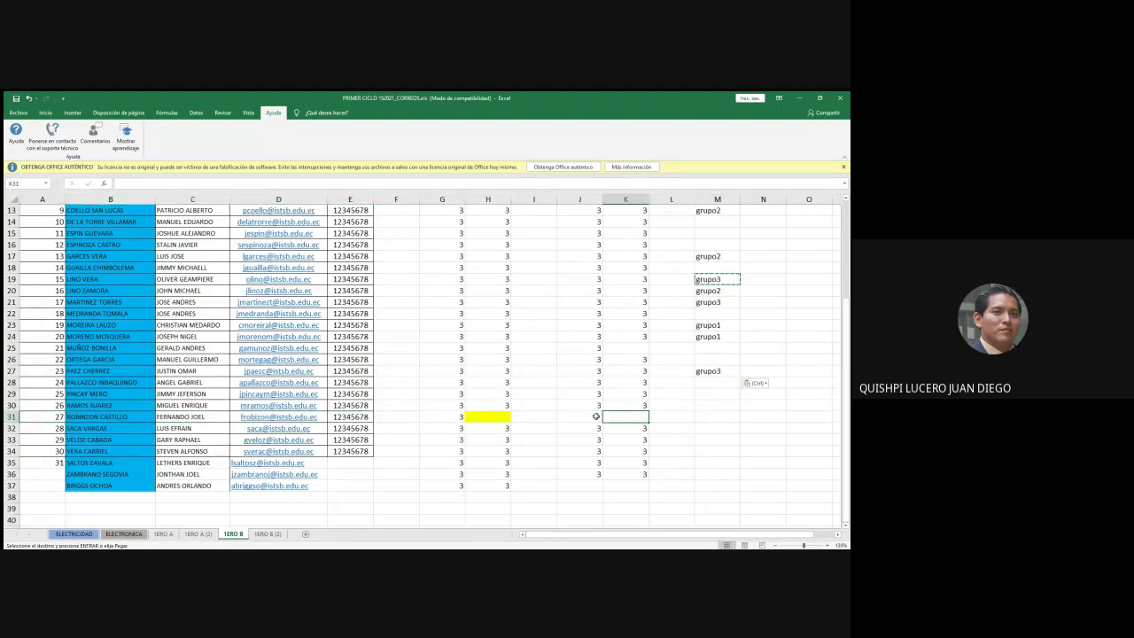
key(Left)
key(Left)
key(Left)
key(Right)
key(Right)
key(Right)
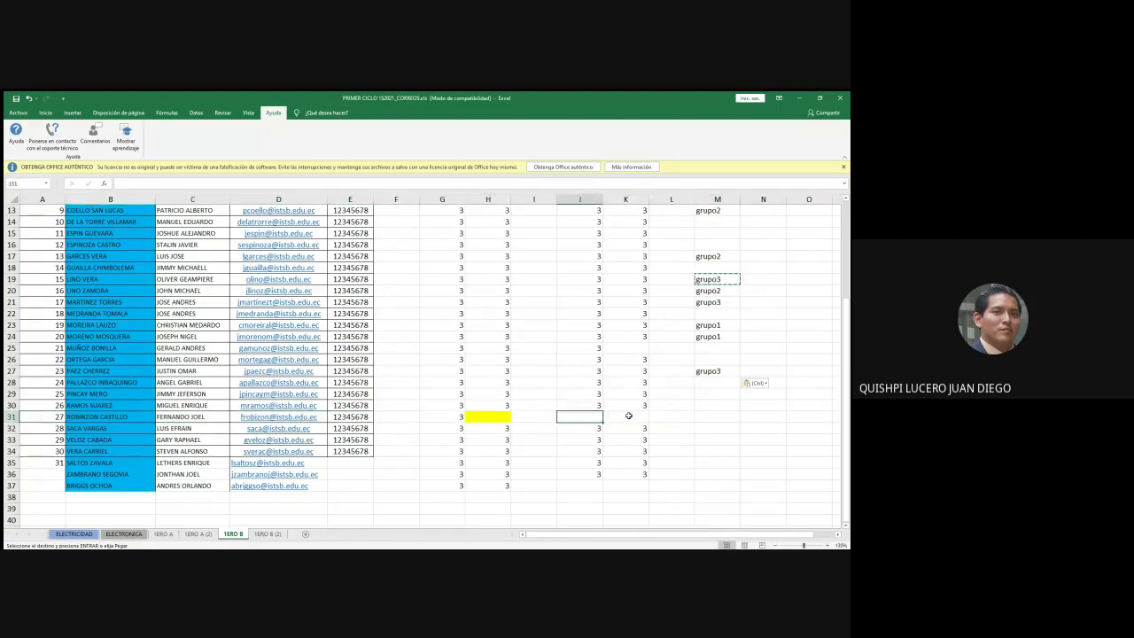
Check the marks of student 27 in row 31 of the 1ERO B (2) sheet and return to the 1ERO B sheet.
click(257, 533)
scroll(272, 437, down, 6)
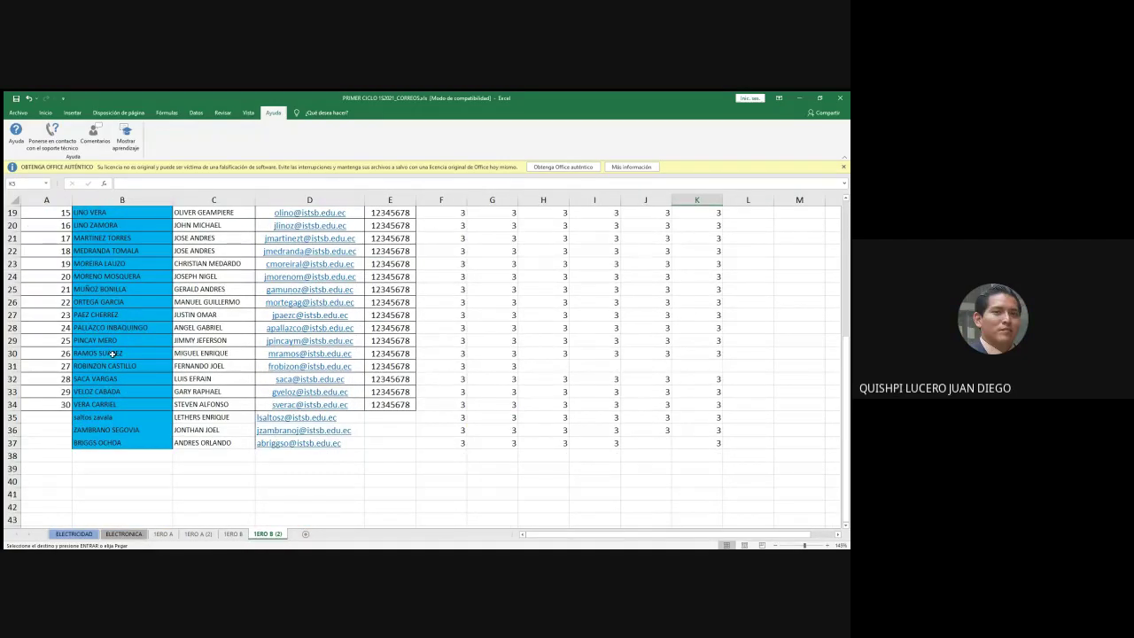
click(13, 366)
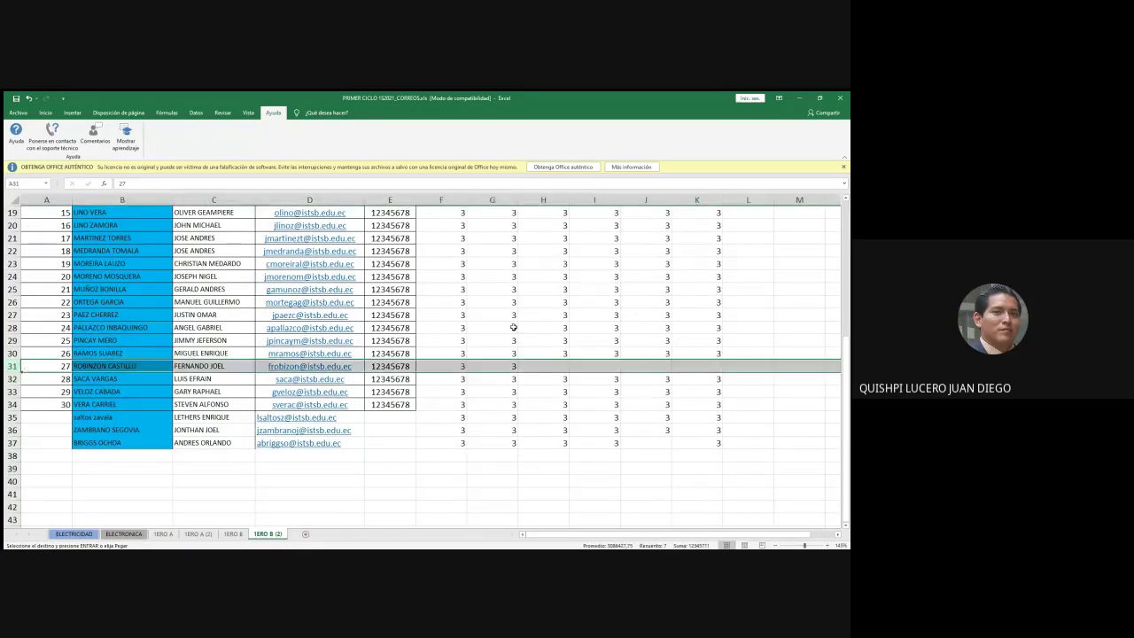
click(554, 367)
click(611, 366)
drag(617, 364, 536, 367)
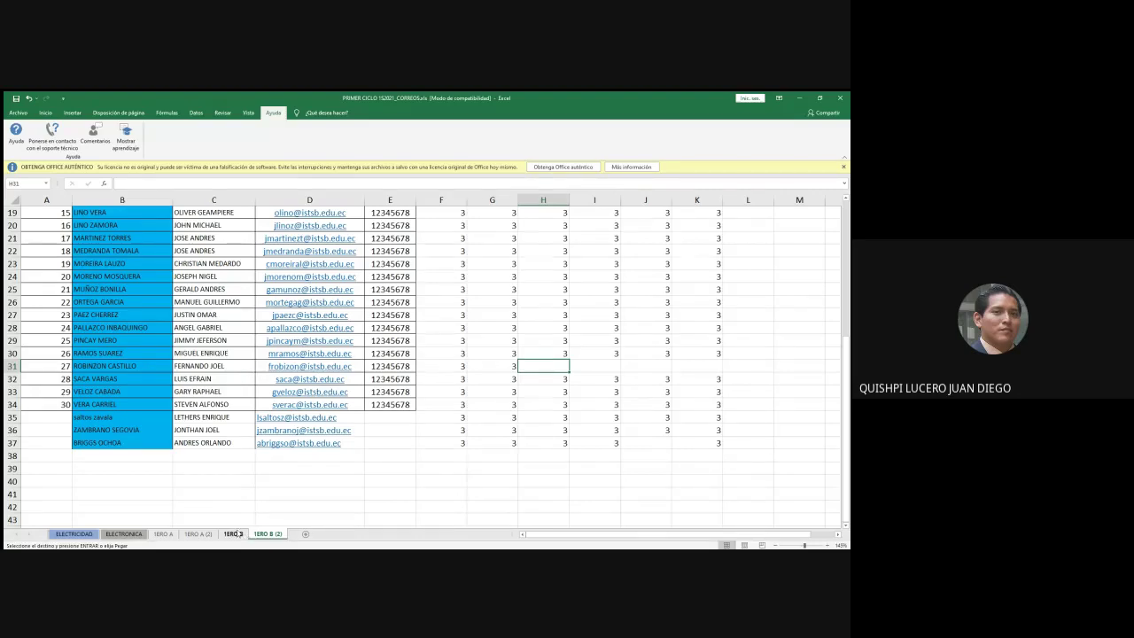
scroll(598, 393, up, 6)
scroll(580, 383, down, 4)
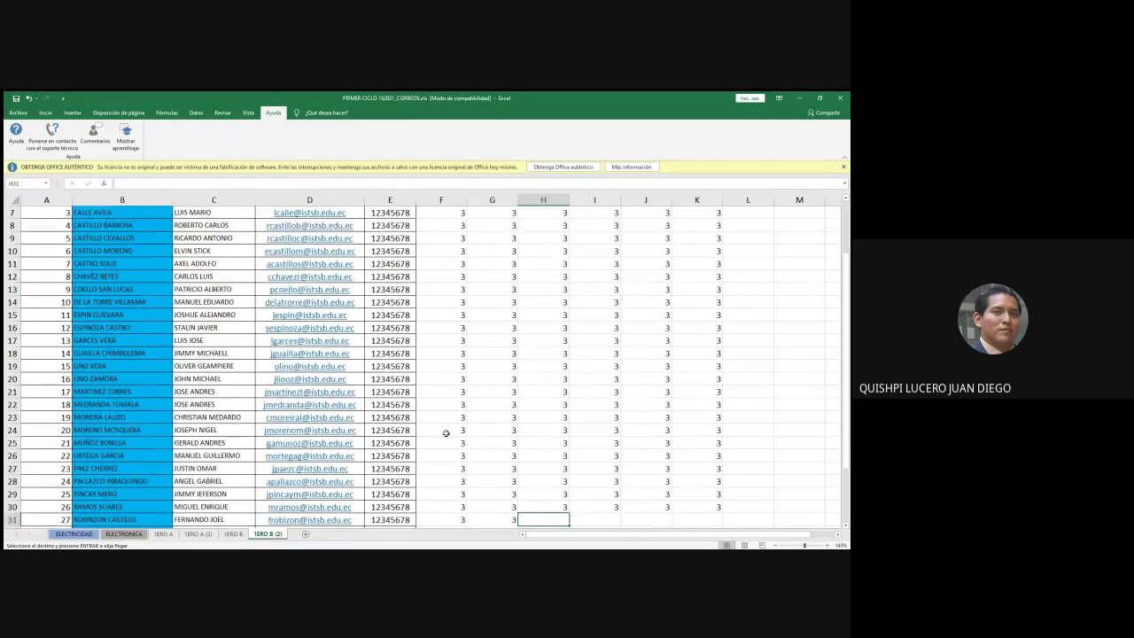
click(233, 534)
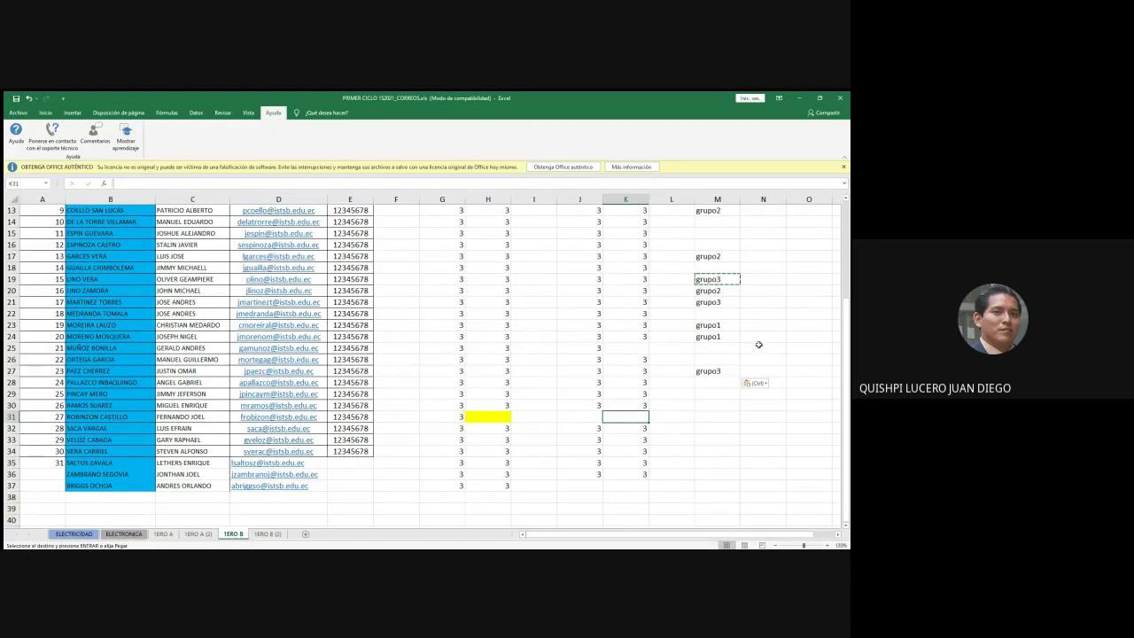
Assign students 1 to 4 to the fourth group by entering grupo4 in cells M5 through M8.
scroll(753, 345, up, 2)
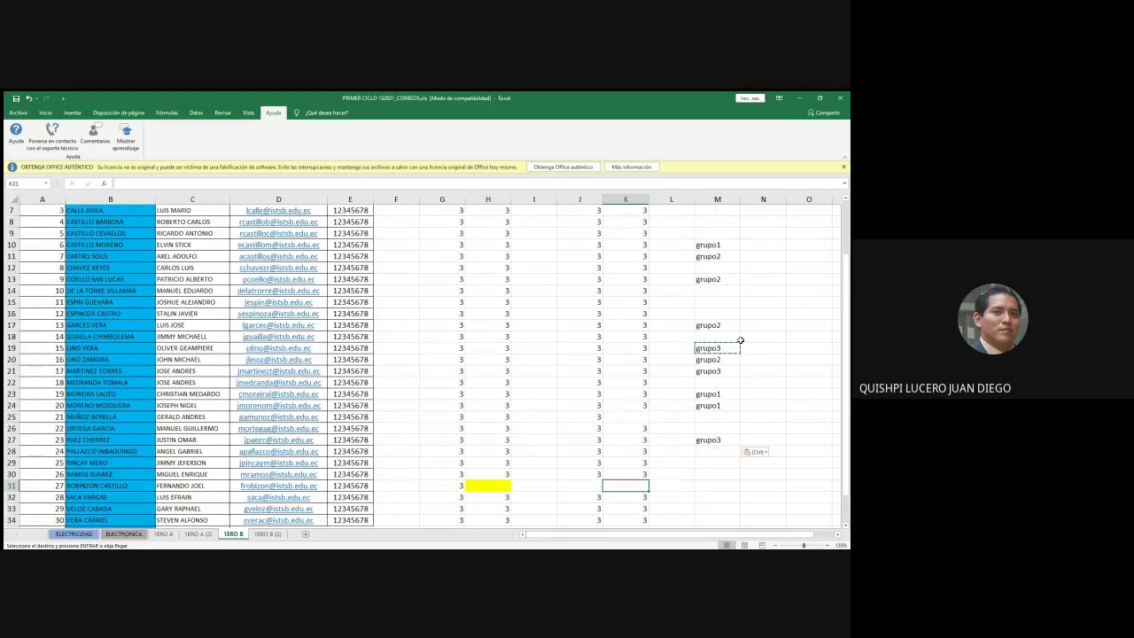
scroll(739, 339, up, 2)
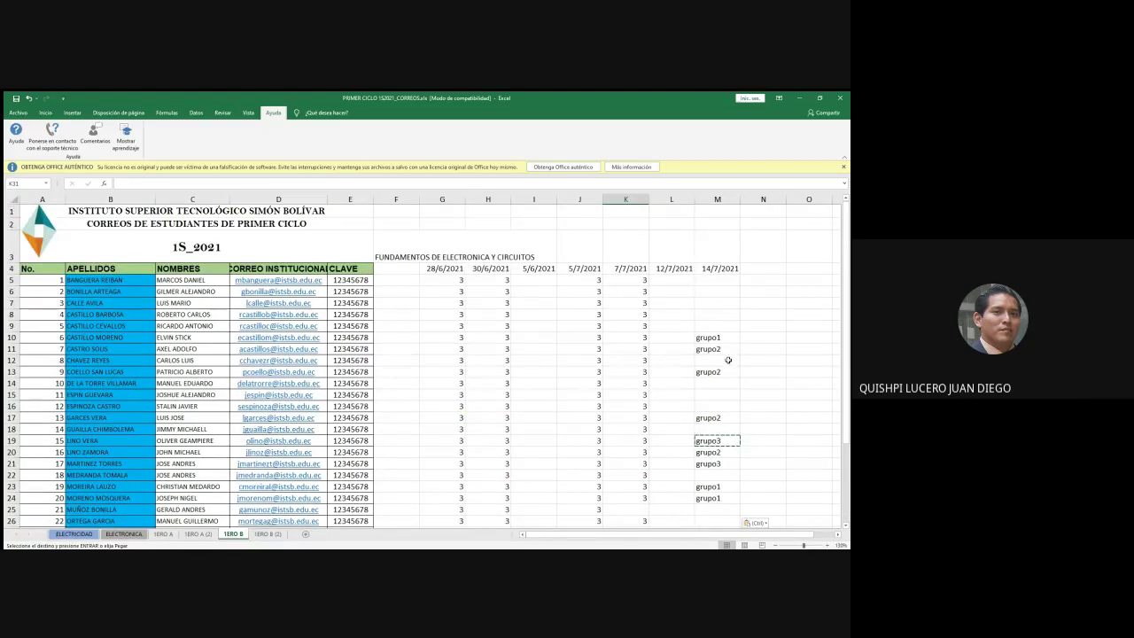
scroll(714, 391, down, 2)
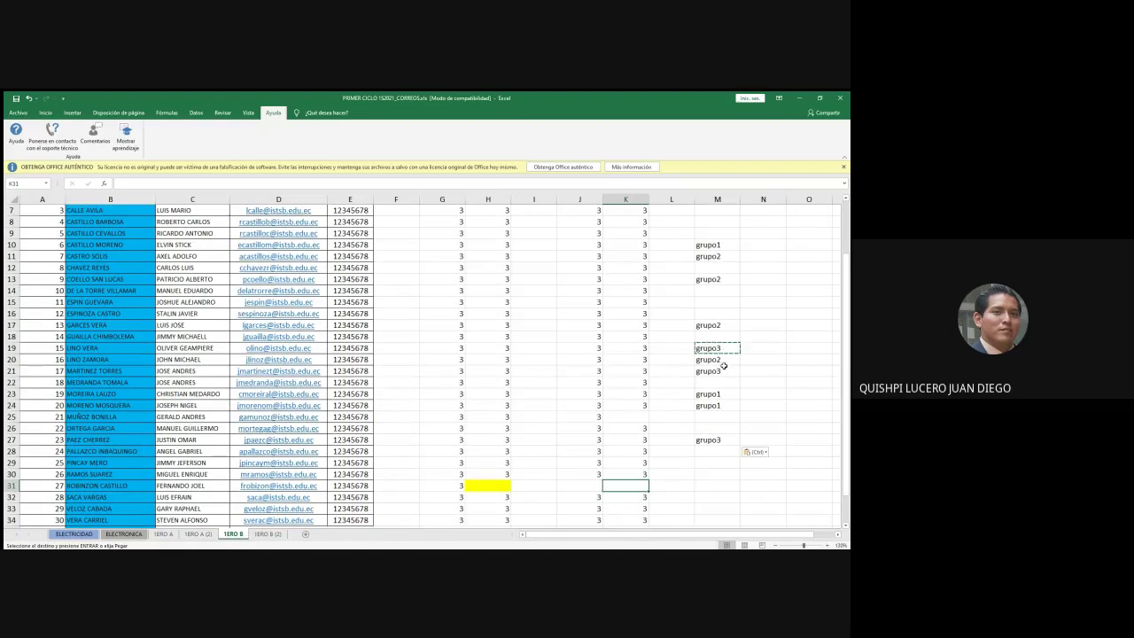
scroll(727, 364, up, 1)
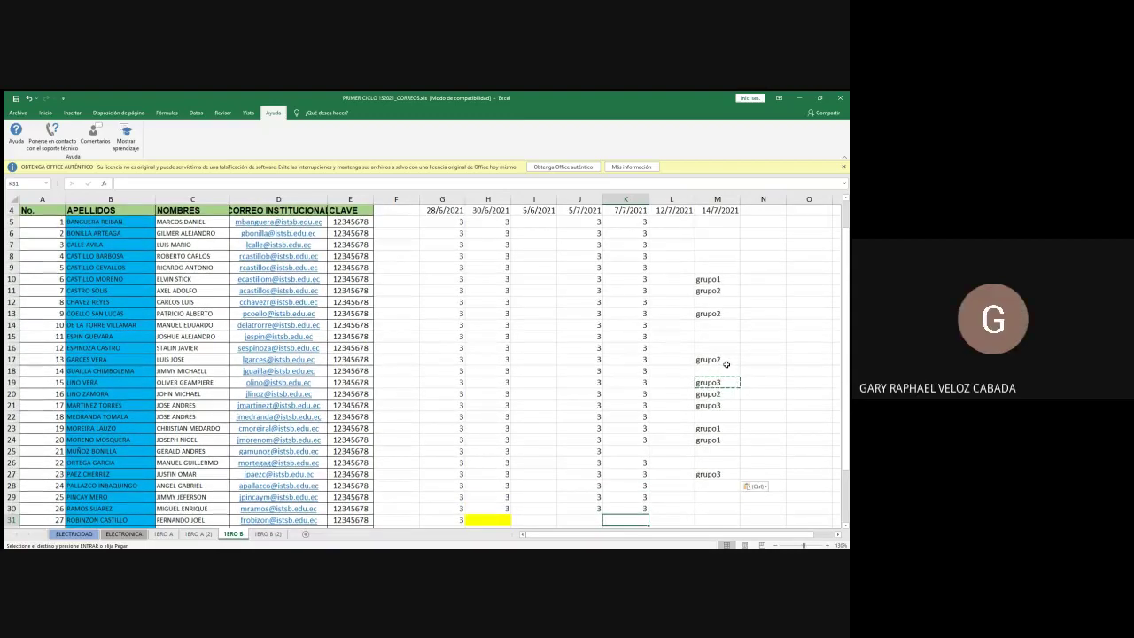
click(718, 223)
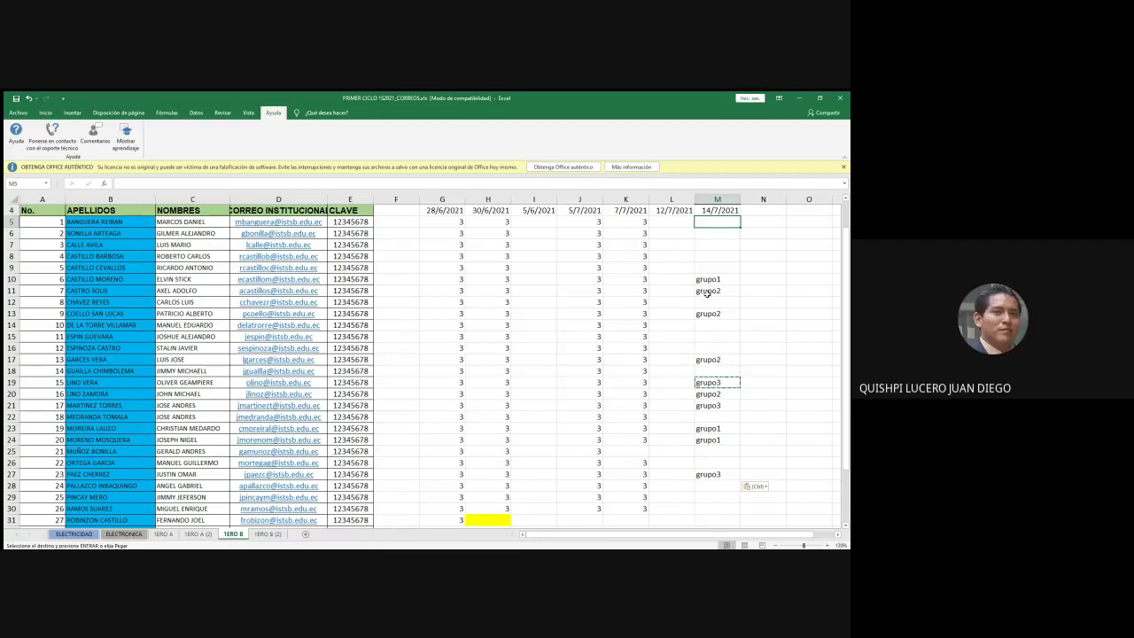
text(grupo)
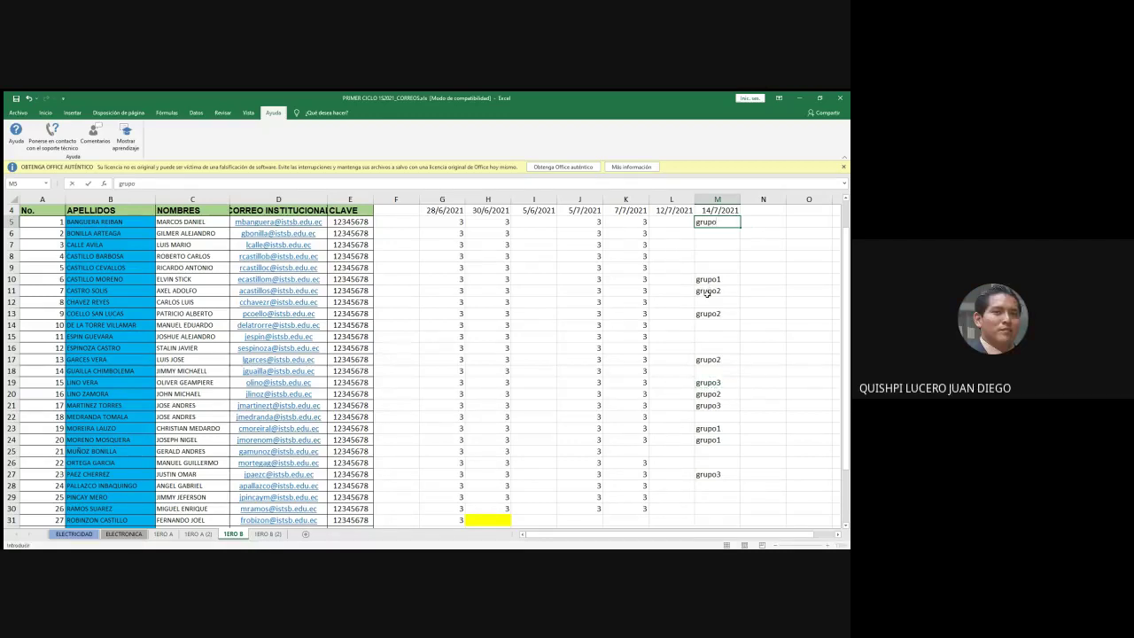
text(4)
key(Return)
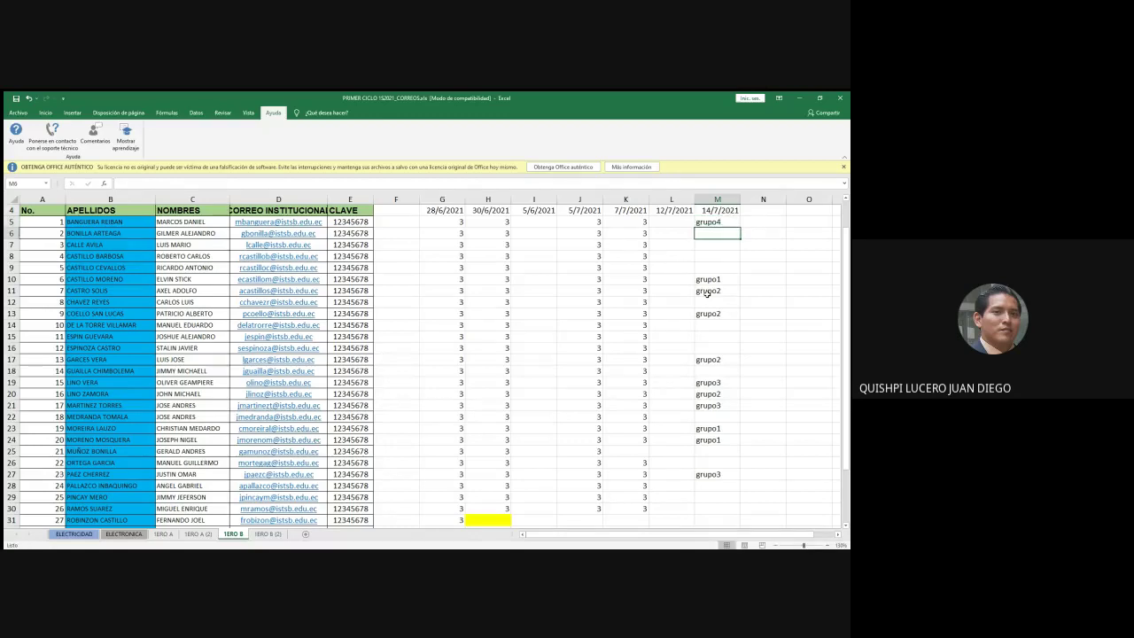
text(gr)
key(Return)
text(gr)
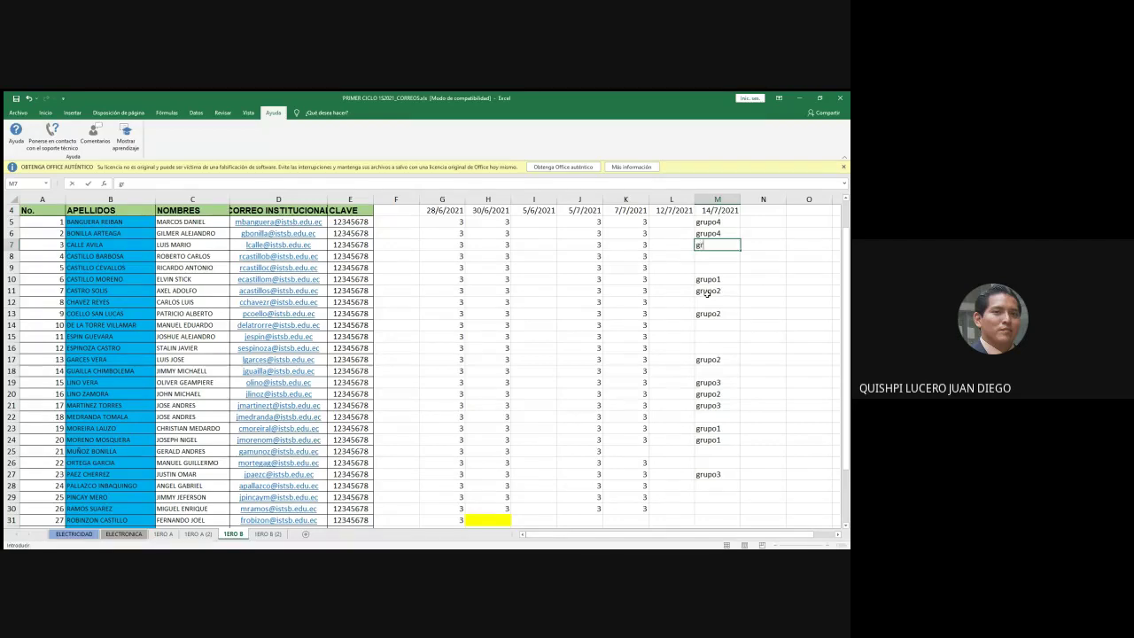
key(Return)
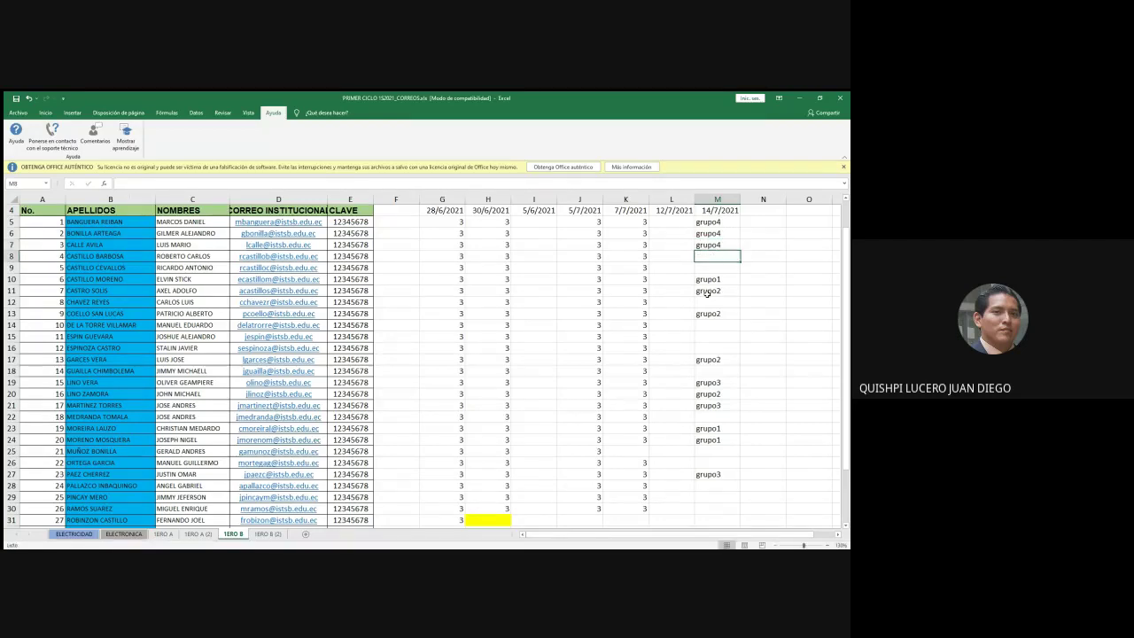
text(grupo4)
click(714, 269)
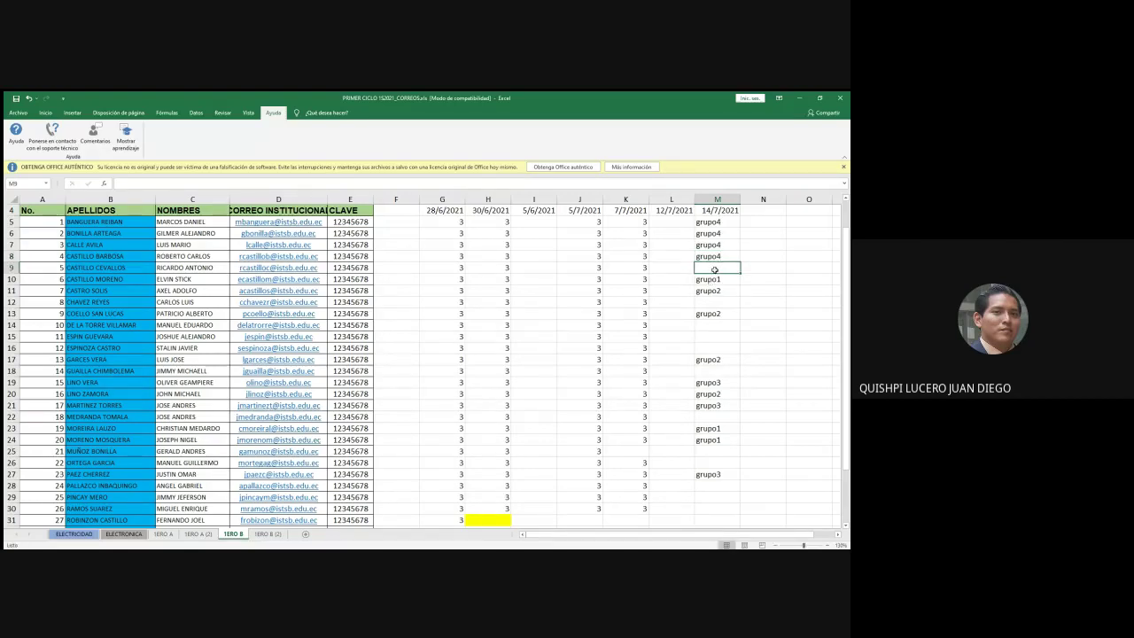
Enter grupo5 in cell M9 for student 5 and copy it into M12, M14 and M15 for students 8, 10 and 11.
text(grupo5)
key(Return)
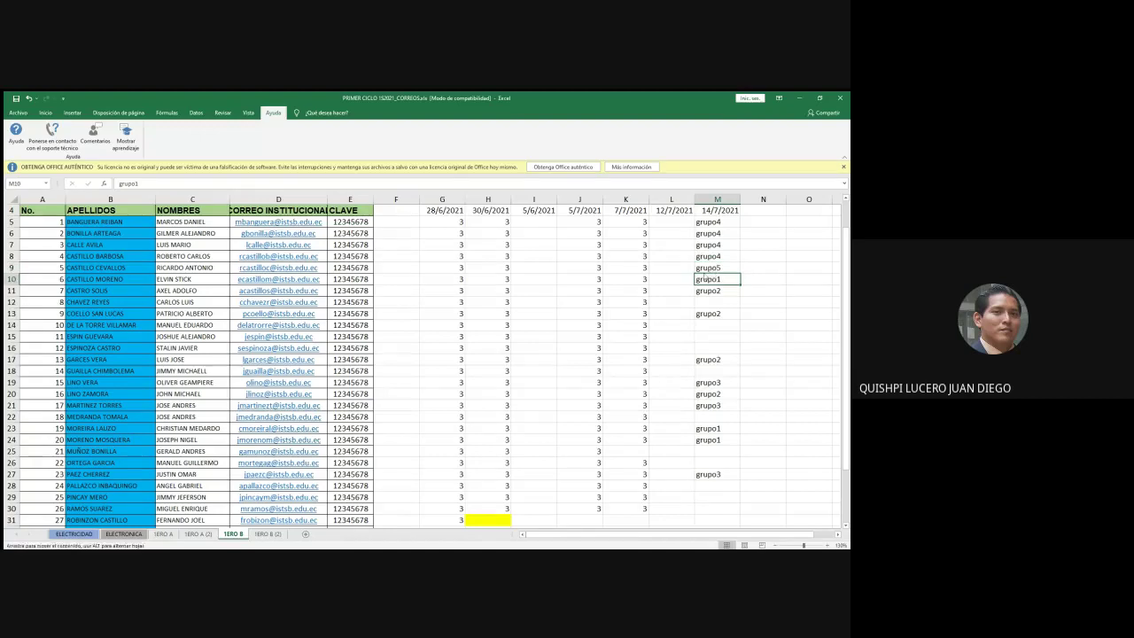
click(704, 268)
key(ctrl+c)
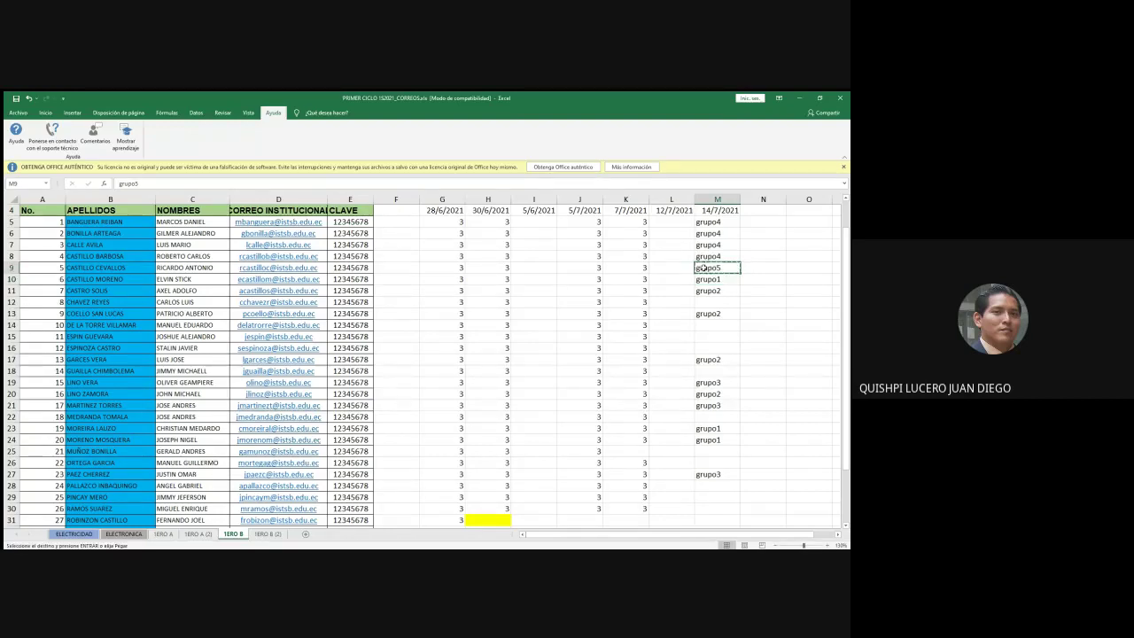
click(713, 301)
key(ctrl+v)
click(708, 327)
key(ctrl+v)
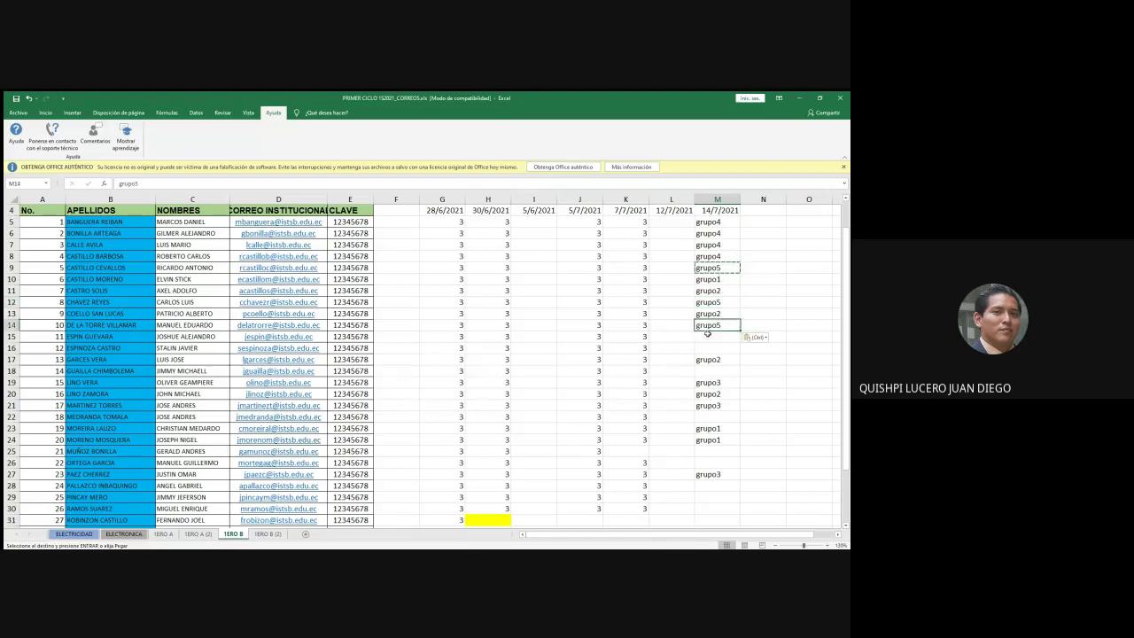
click(709, 338)
key(ctrl+v)
Enter grupo6 in cell M16 for student 12 and copy it into M18, M22 and M25 for students 14, 18 and 21.
click(709, 349)
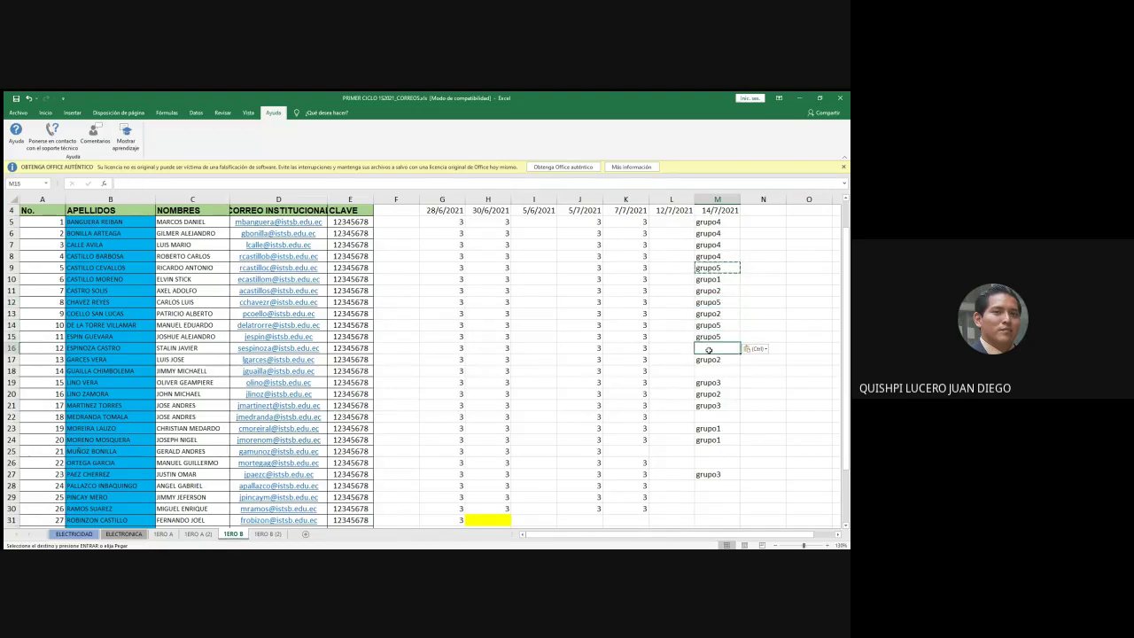
text(grup)
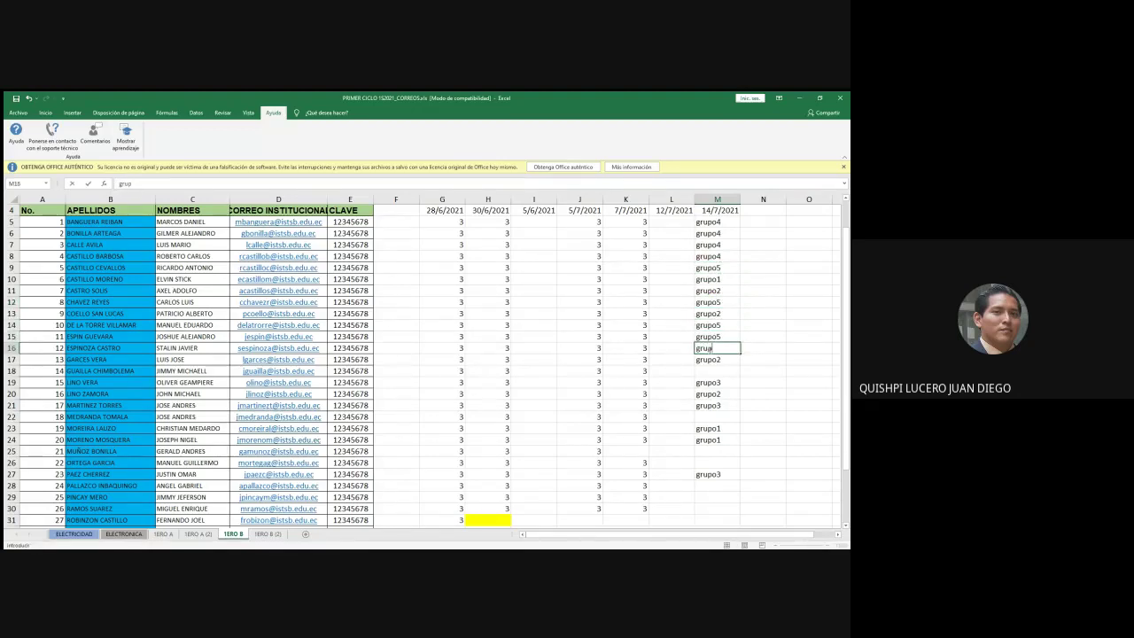
text(o6)
click(709, 370)
click(710, 349)
key(ctrl+c)
click(709, 370)
key(ctrl+v)
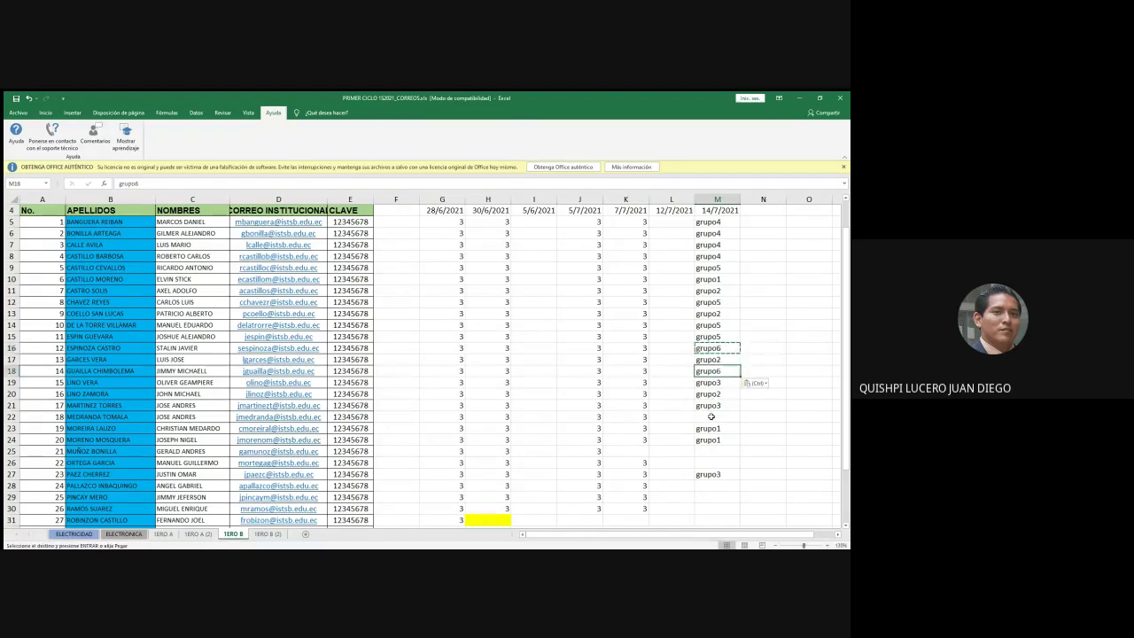
click(711, 417)
key(ctrl+v)
click(709, 451)
key(ctrl+v)
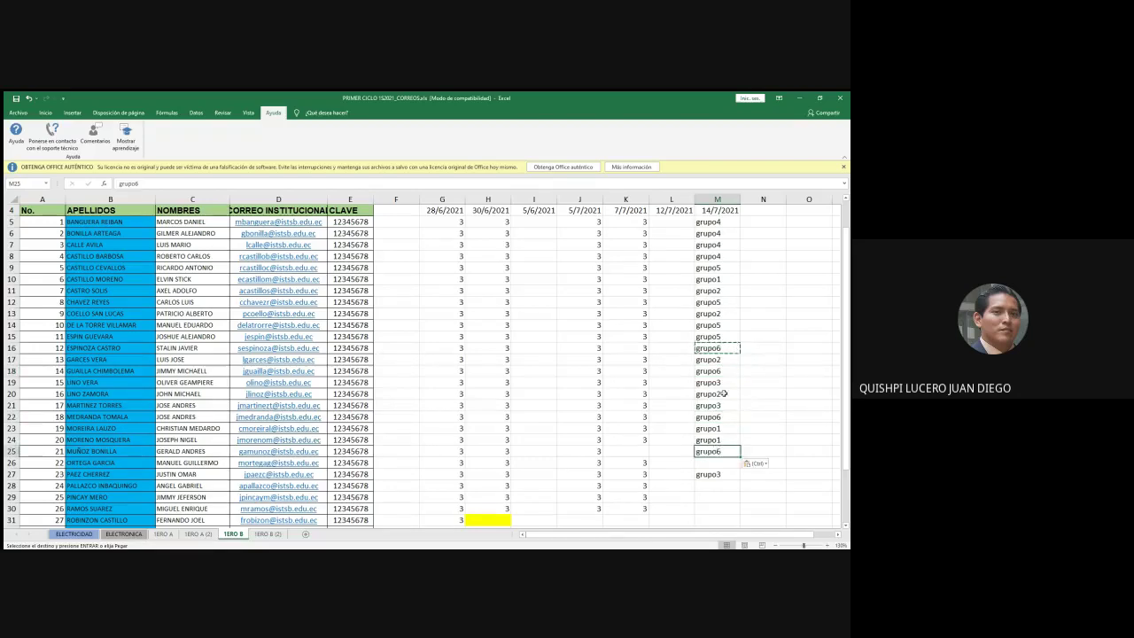
Assign student 22 to the seventh group by entering grupo7 in cell M26.
scroll(709, 383, down, 1)
scroll(709, 383, down, 3)
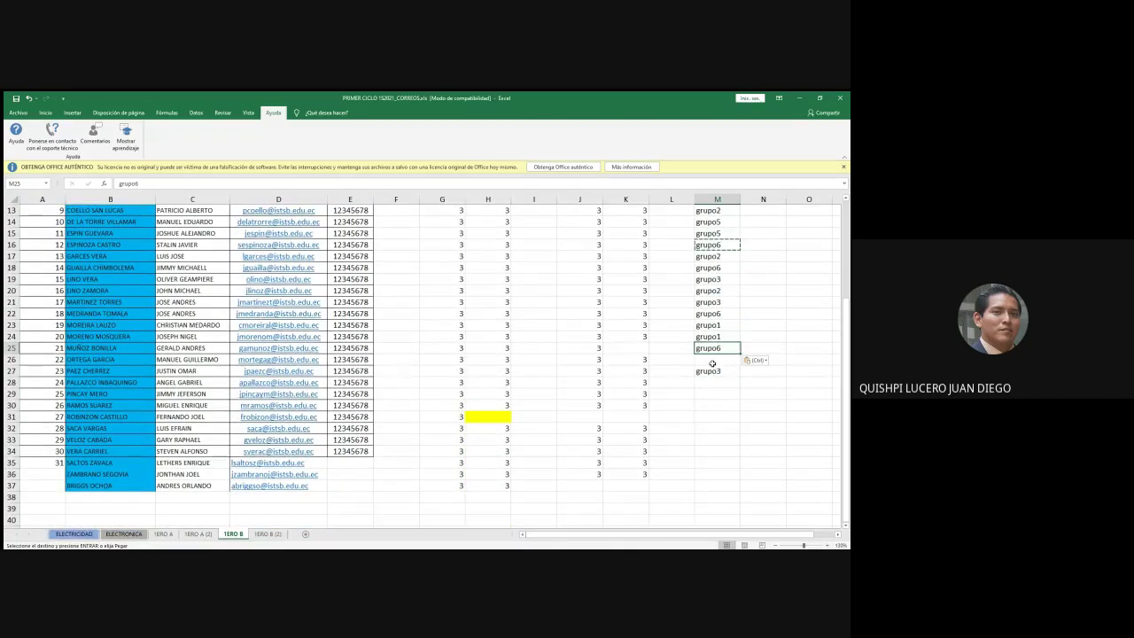
click(711, 360)
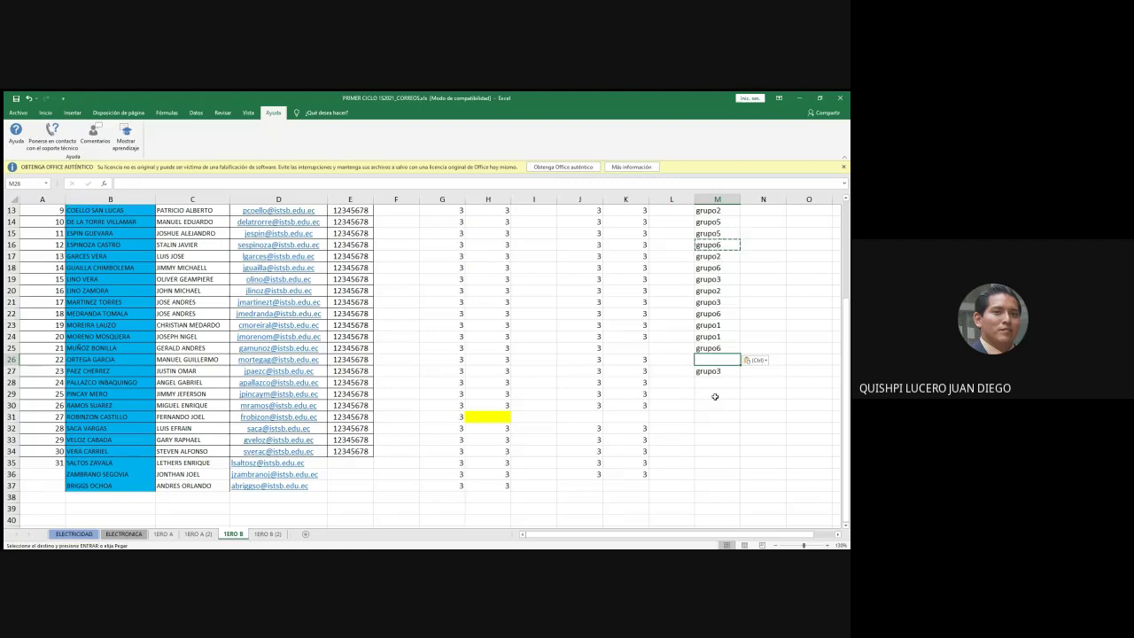
text(grupo)
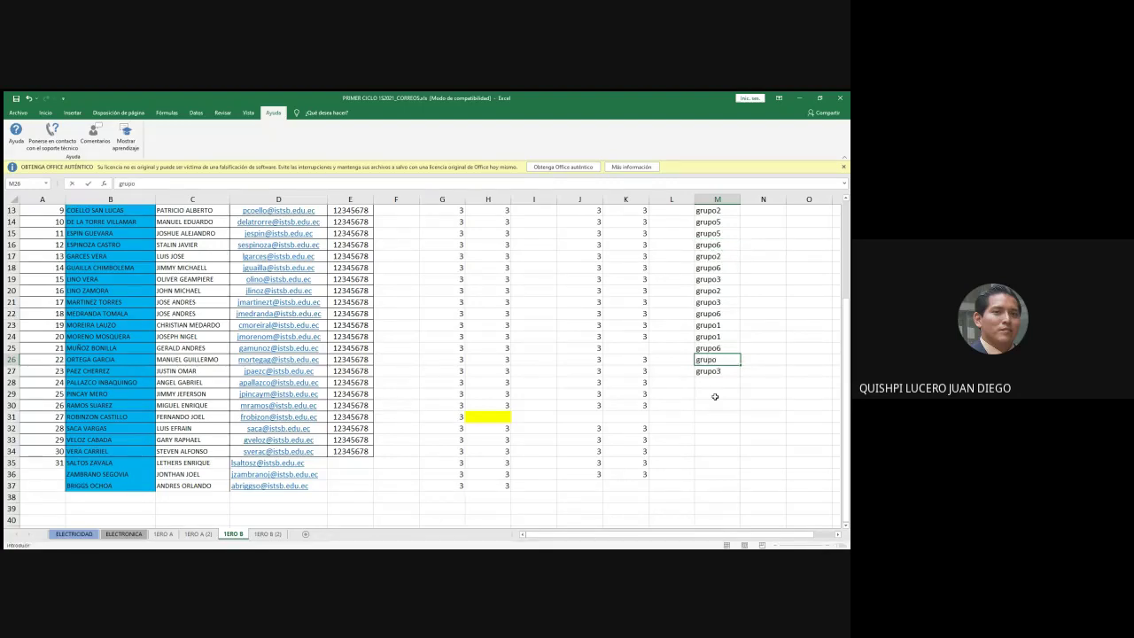
text(7)
key(Return)
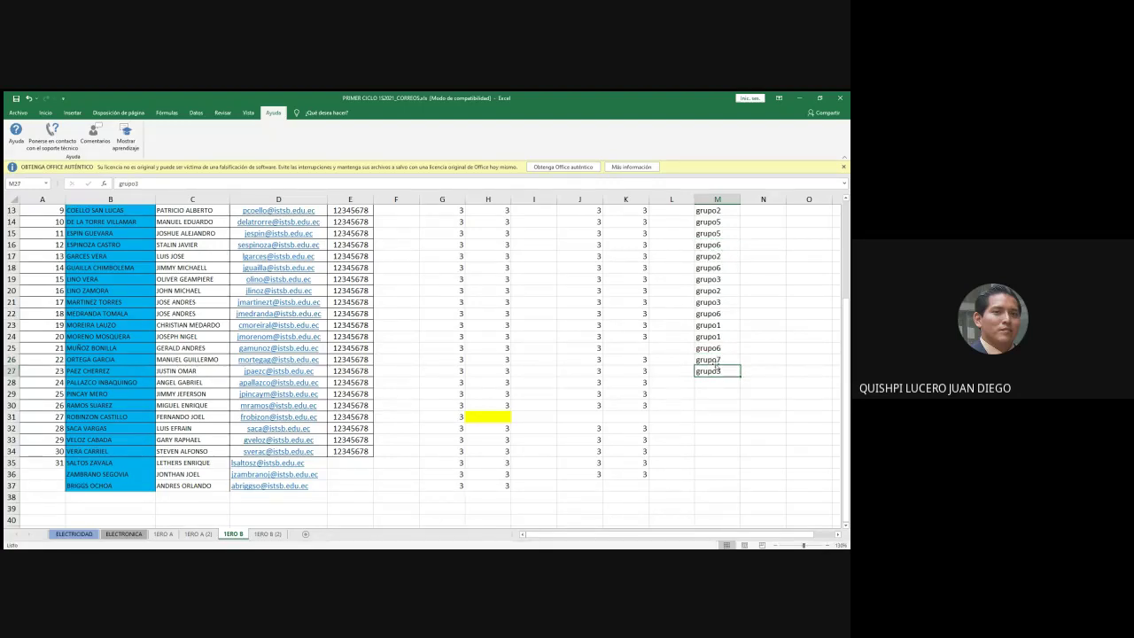
Copy grupo7 from M26 into cells M28 through M31 for students 24 to 27.
click(718, 360)
key(ctrl+c)
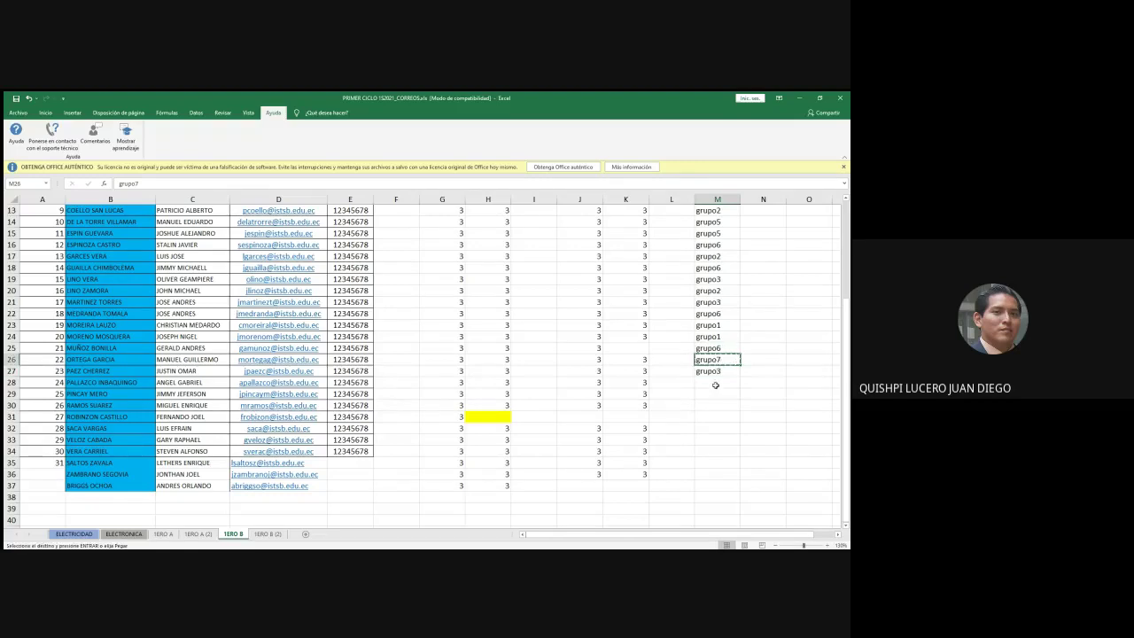
click(715, 385)
key(ctrl+v)
click(711, 396)
key(ctrl+v)
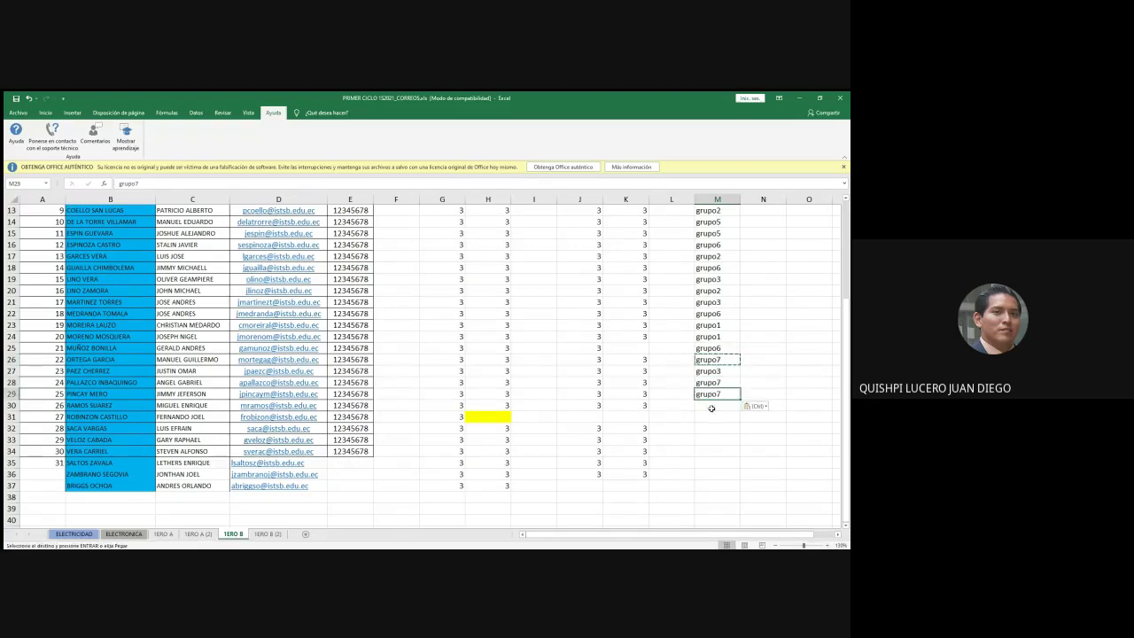
click(711, 407)
key(ctrl+v)
click(709, 417)
key(ctrl+v)
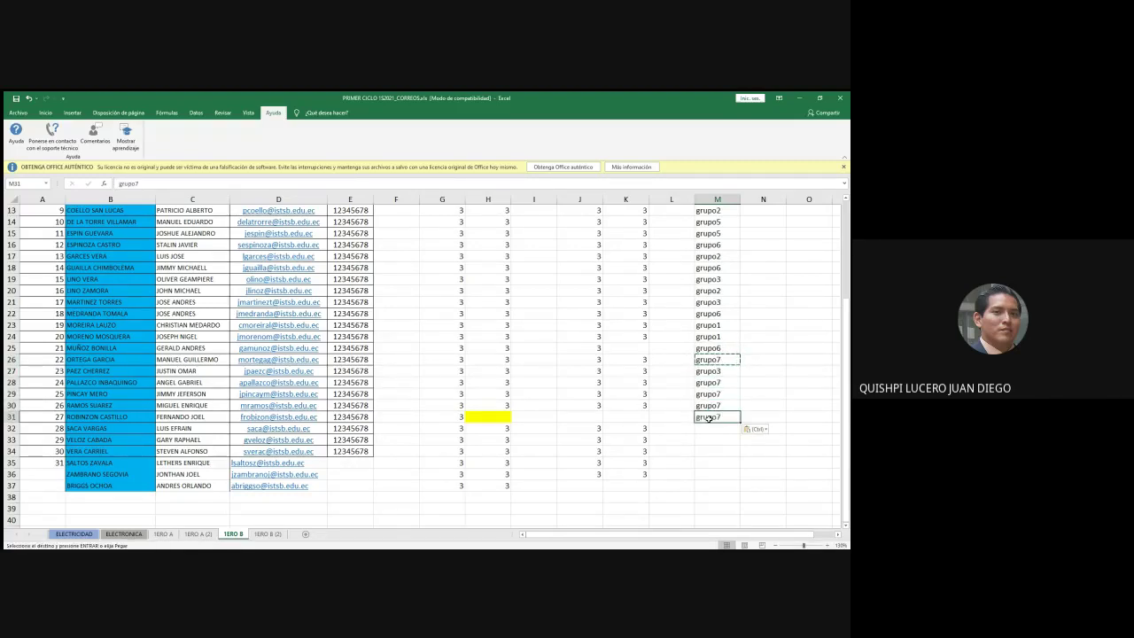
Enter grupo8 in cell M32 for student 28 and copy it into M33 and M34 for students 29 and 30.
scroll(707, 413, down, 1)
click(701, 396)
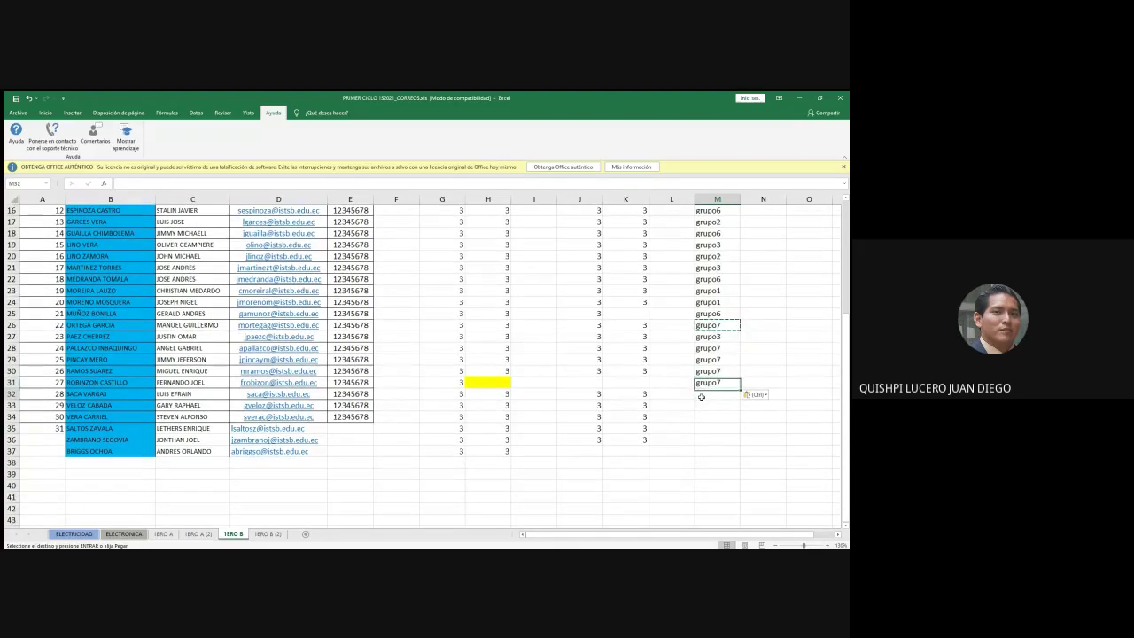
click(701, 397)
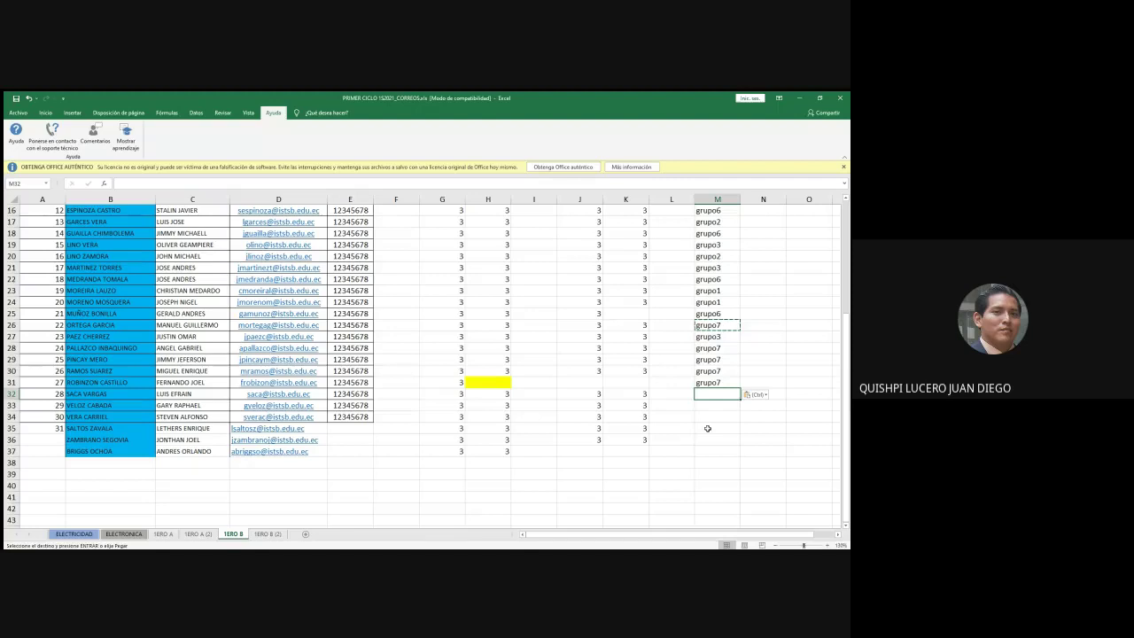
text(grupo8)
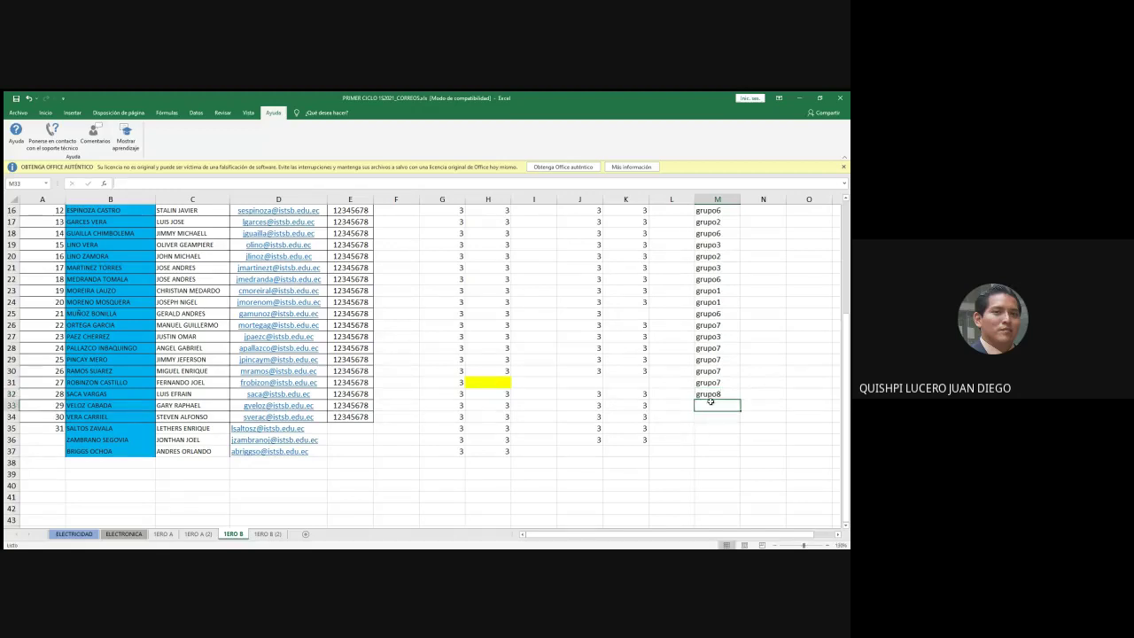
click(709, 395)
key(ctrl+c)
click(711, 405)
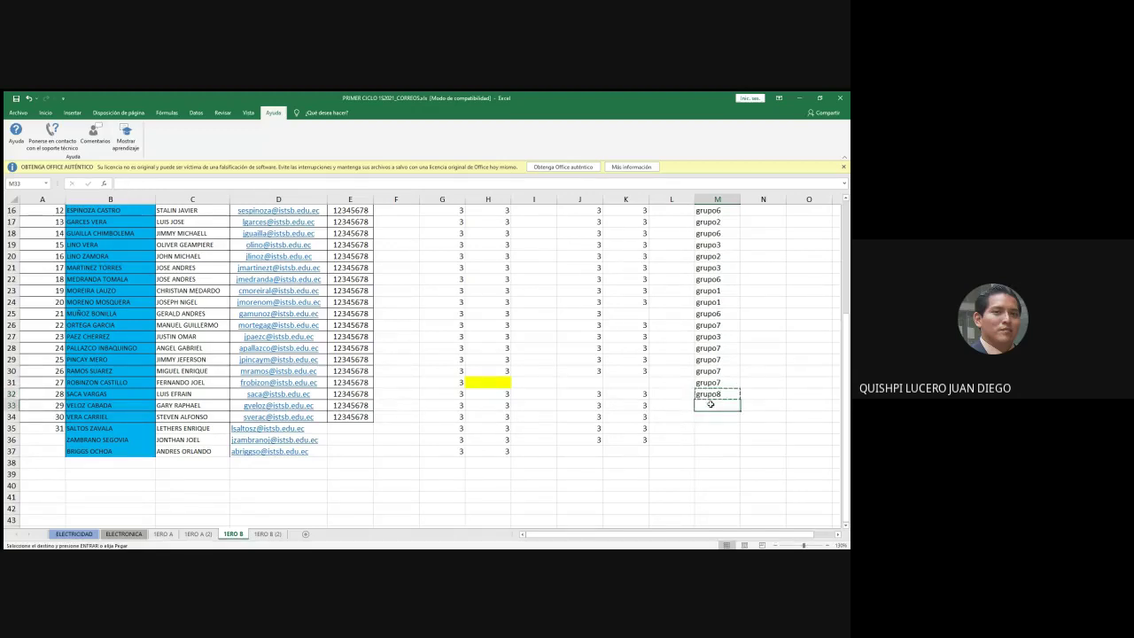
key(ctrl+v)
click(706, 423)
key(ctrl+v)
Enter grupo9 in cell M35 for student 31 and copy it into M36 and M37 for the last two students.
click(706, 429)
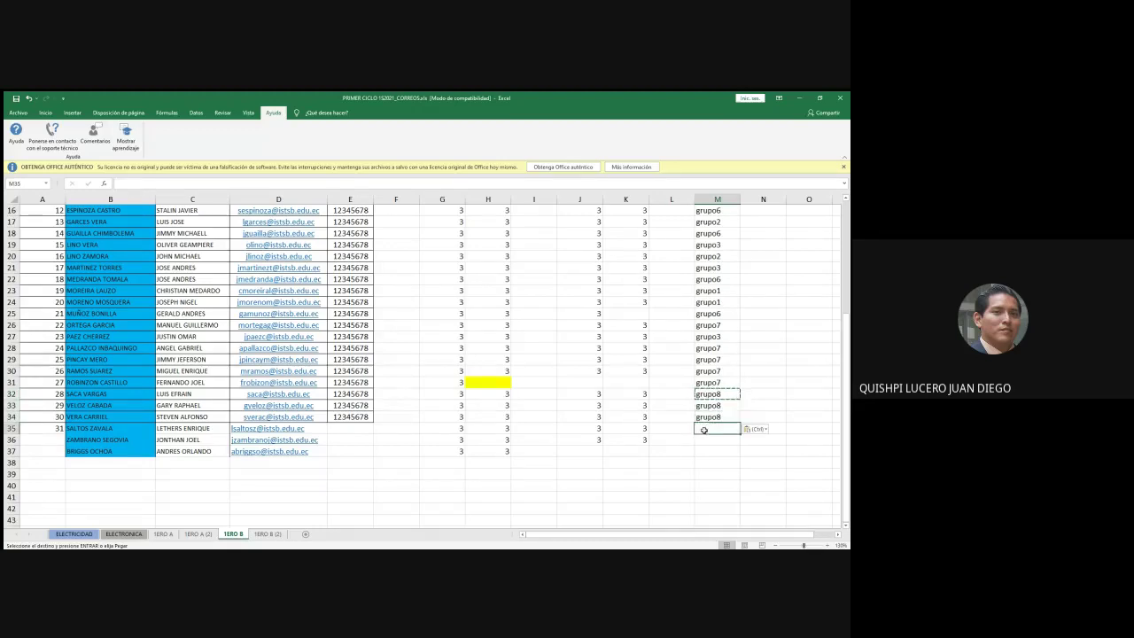
text(grupo9)
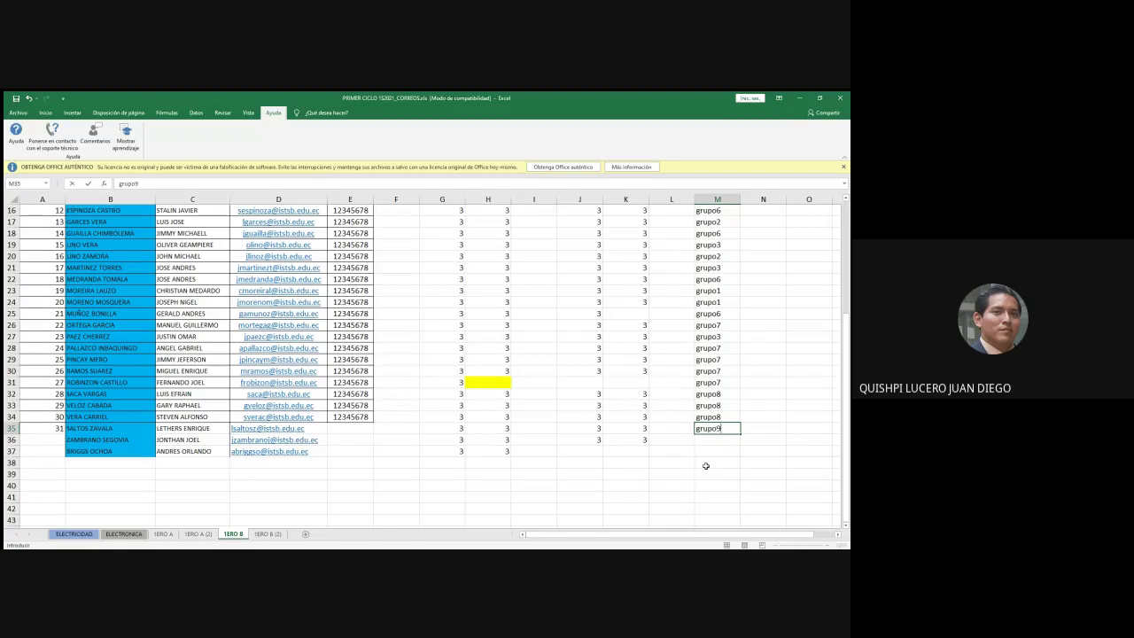
key(Return)
click(711, 433)
key(ctrl+c)
click(710, 439)
key(ctrl+v)
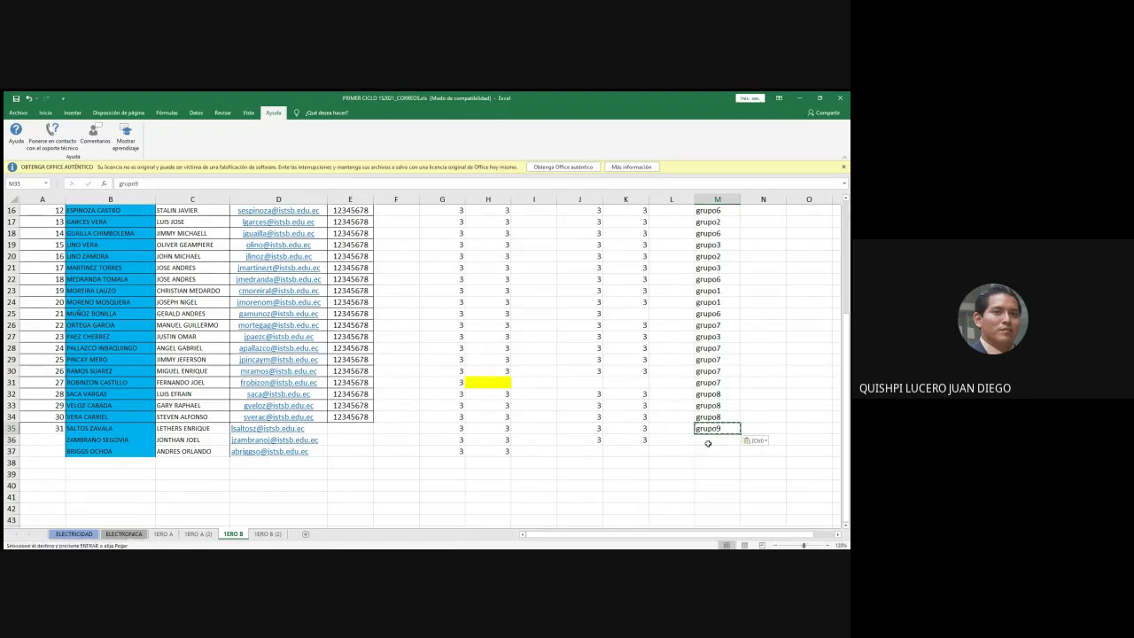
click(708, 451)
key(ctrl+v)
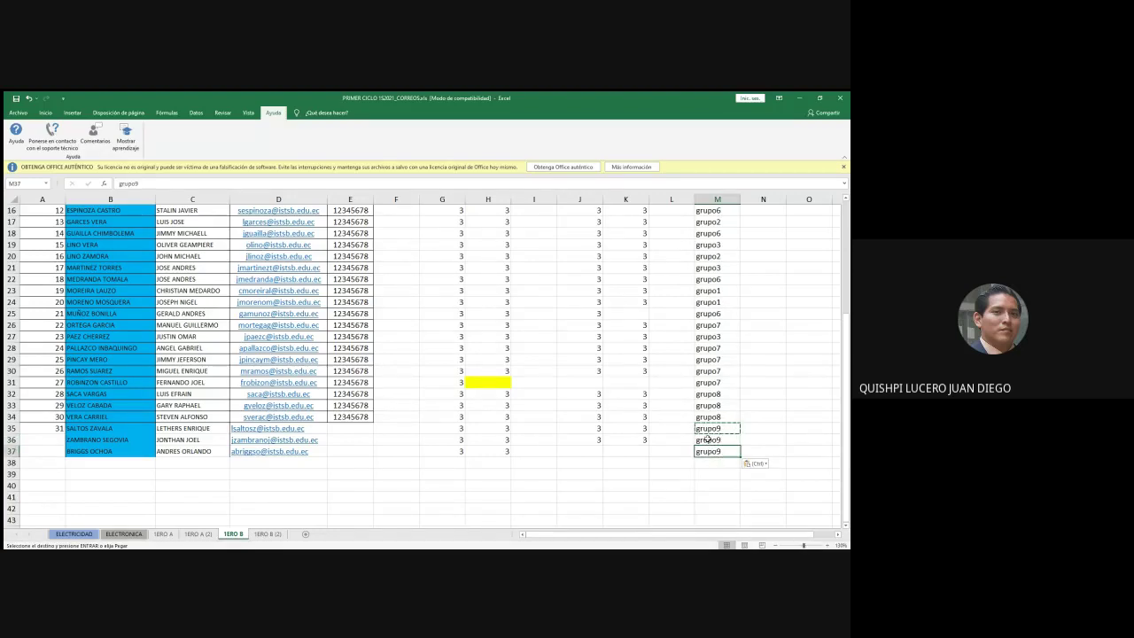
Review the group assignments, copy the student table from A4 to M37, and switch to another window.
scroll(705, 440, up, 2)
scroll(705, 440, up, 3)
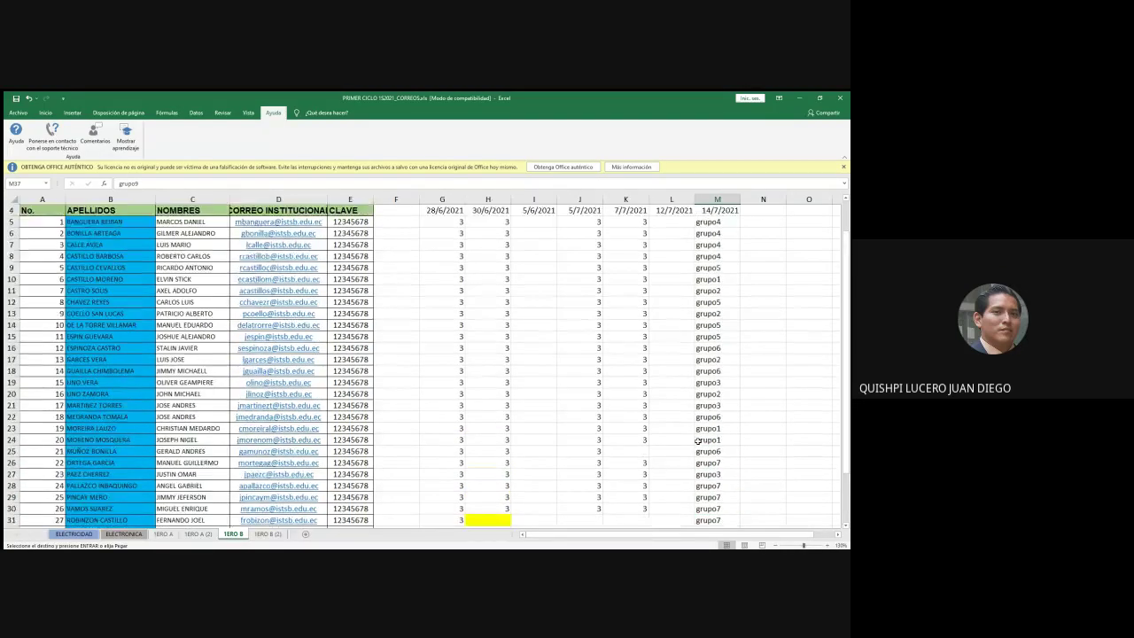
scroll(656, 379, down, 1)
scroll(703, 351, down, 3)
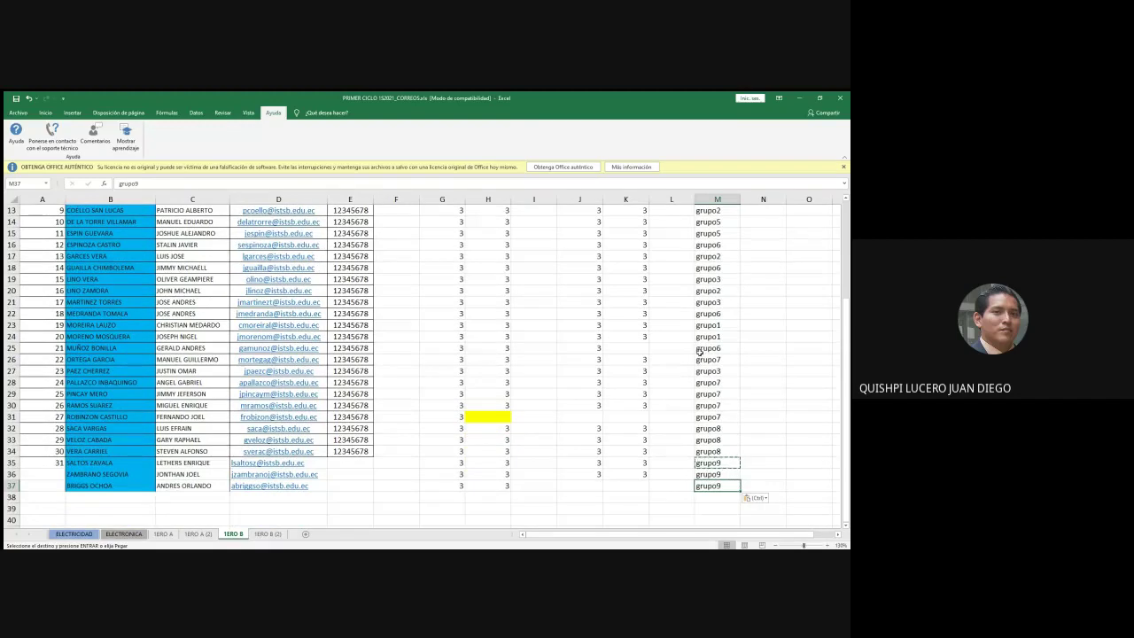
scroll(687, 348, up, 4)
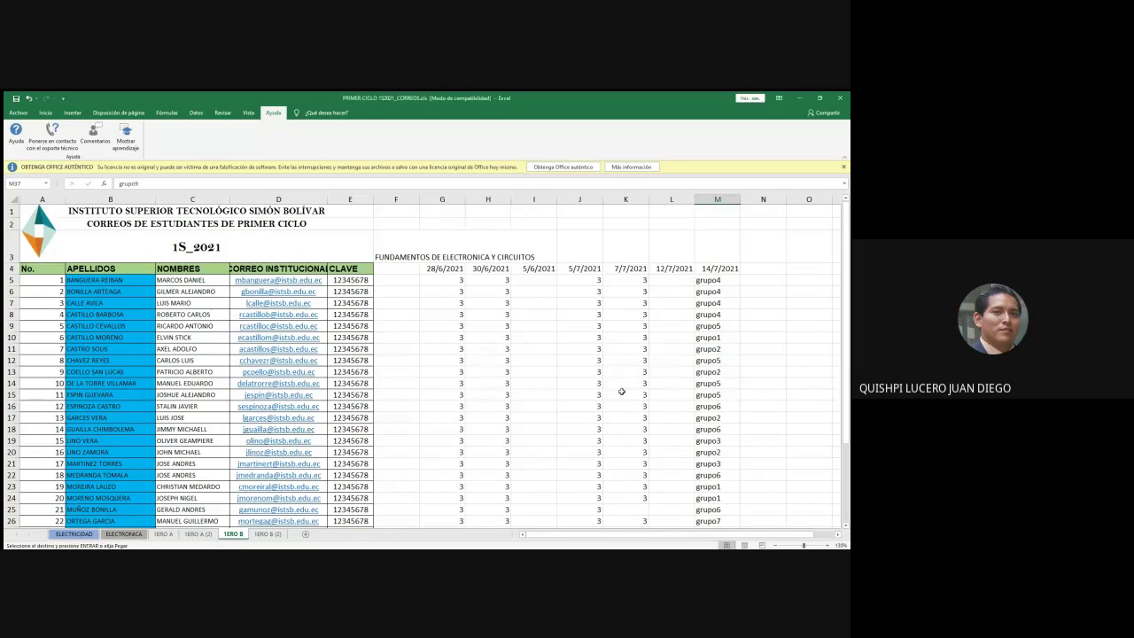
scroll(614, 393, down, 1)
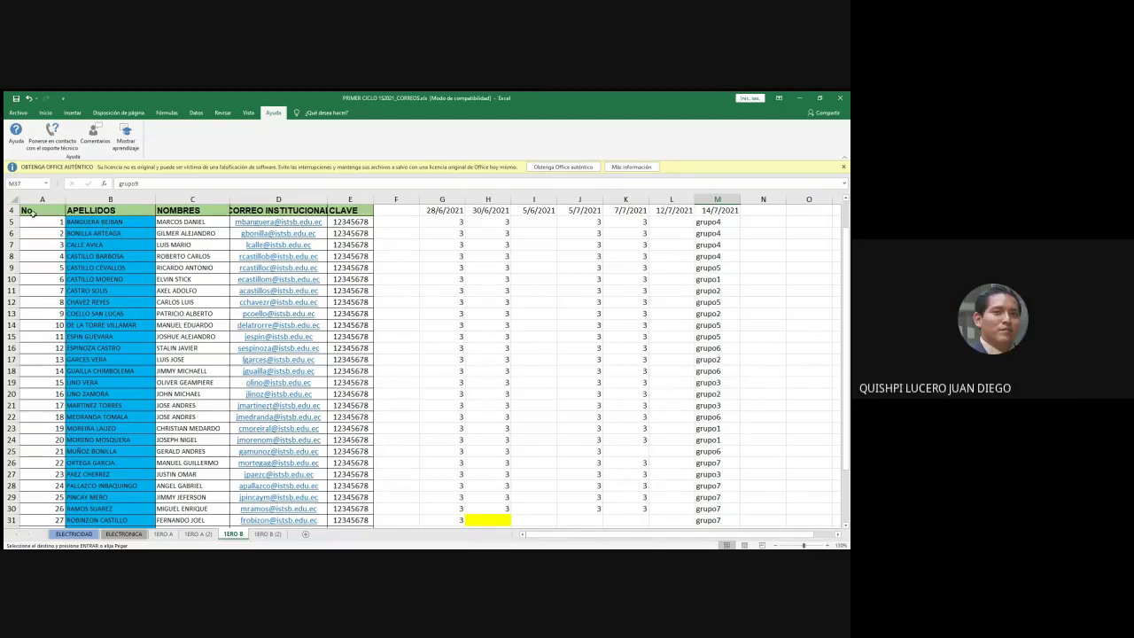
drag(44, 211, 711, 521)
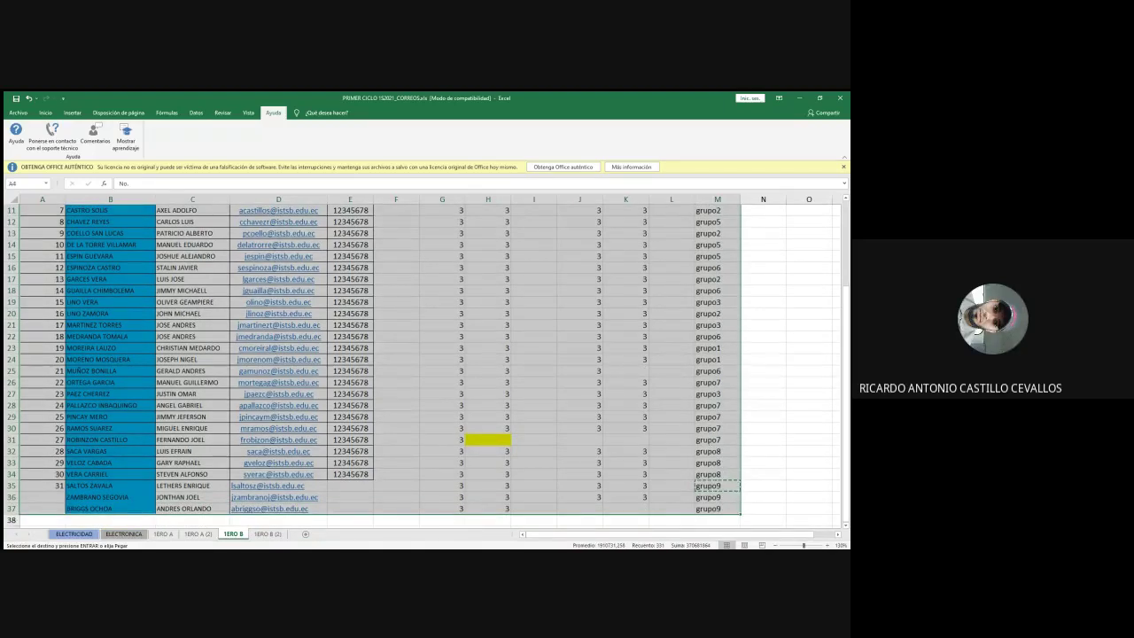
scroll(425, 363, up, 4)
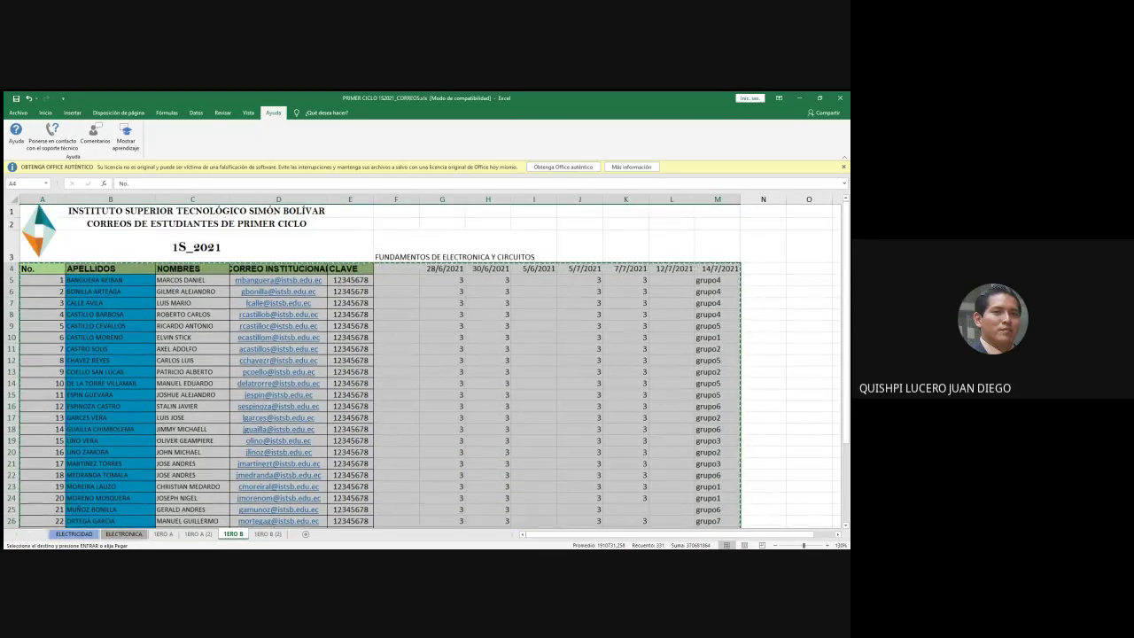
key(alt+Tab)
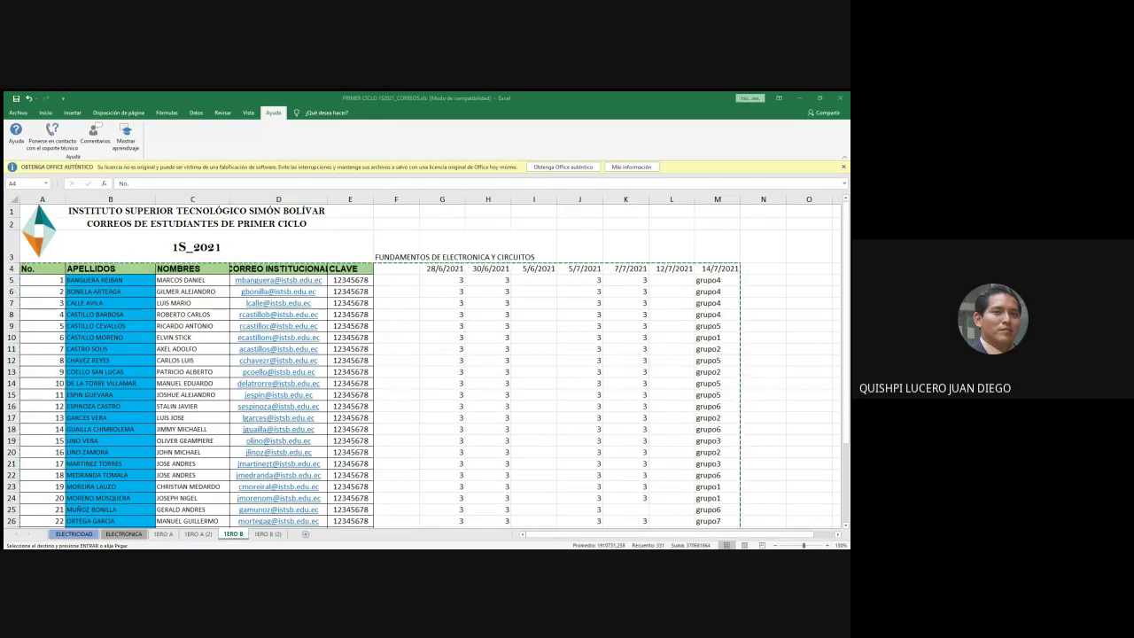